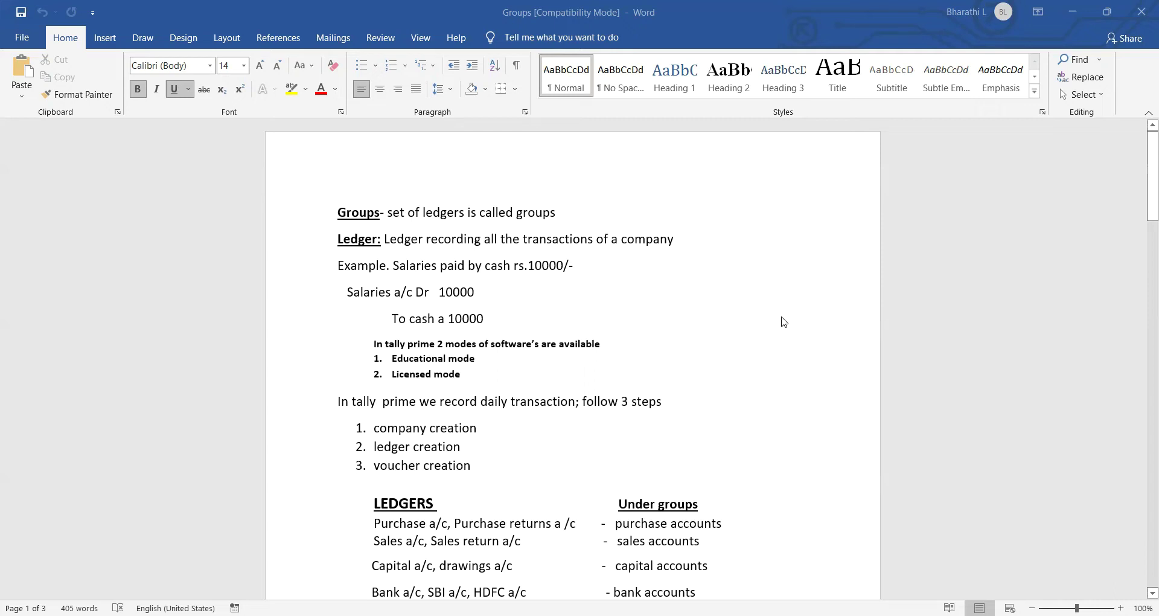
# - Read through the Groups document, checking the definitions, the three recording steps and the list of ledgers with their under groups
pyautogui.scroll(-3, 776, 326)
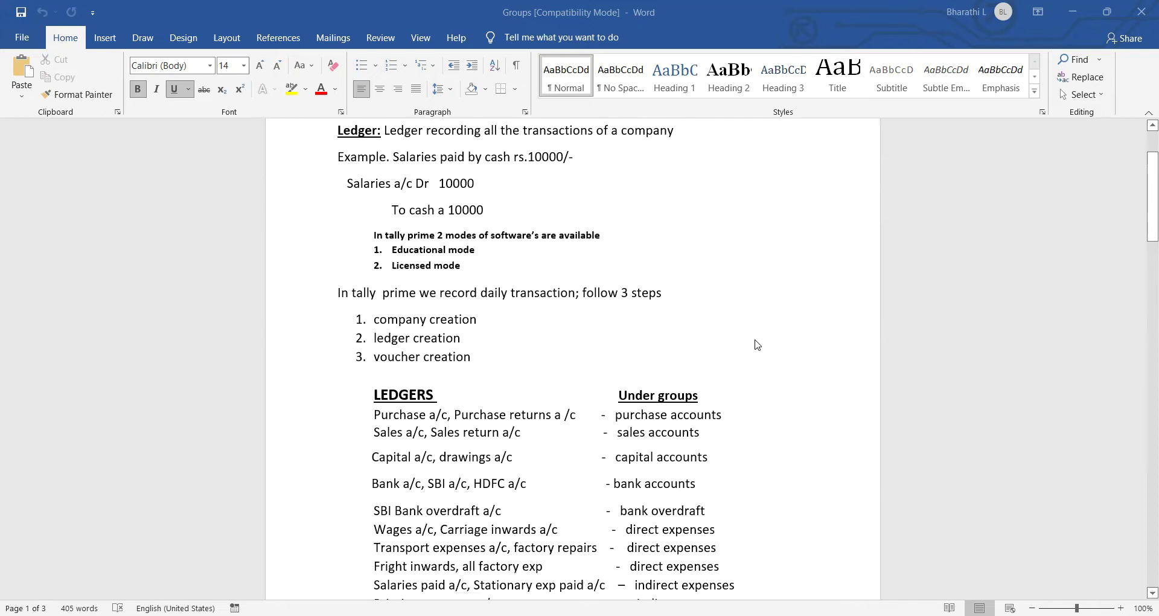
pyautogui.scroll(2, 759, 345)
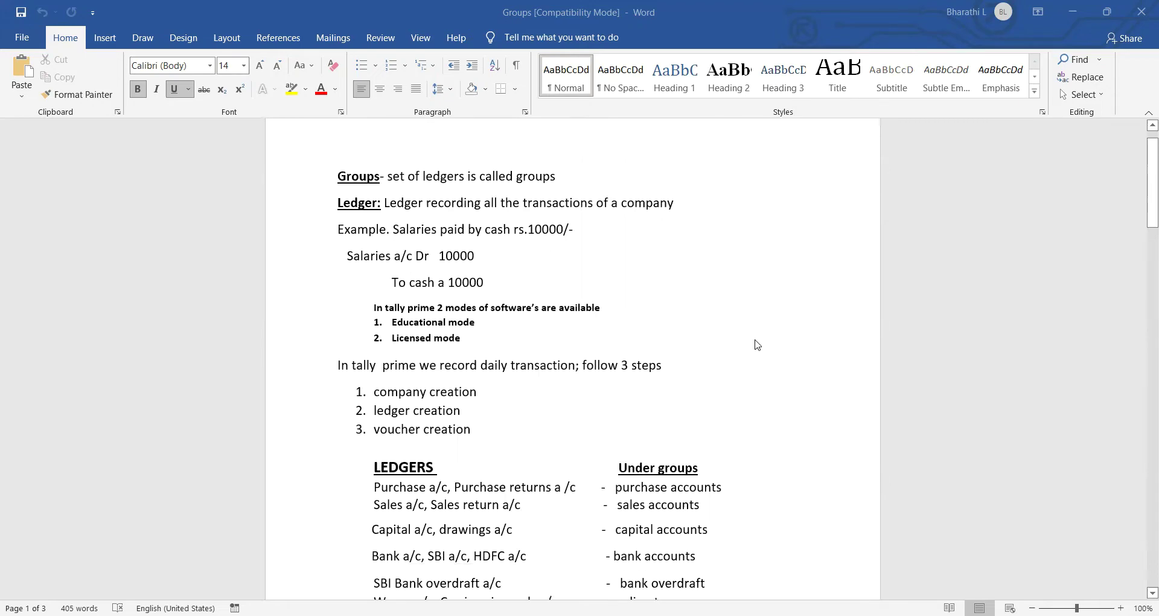
pyautogui.scroll(-4, 757, 344)
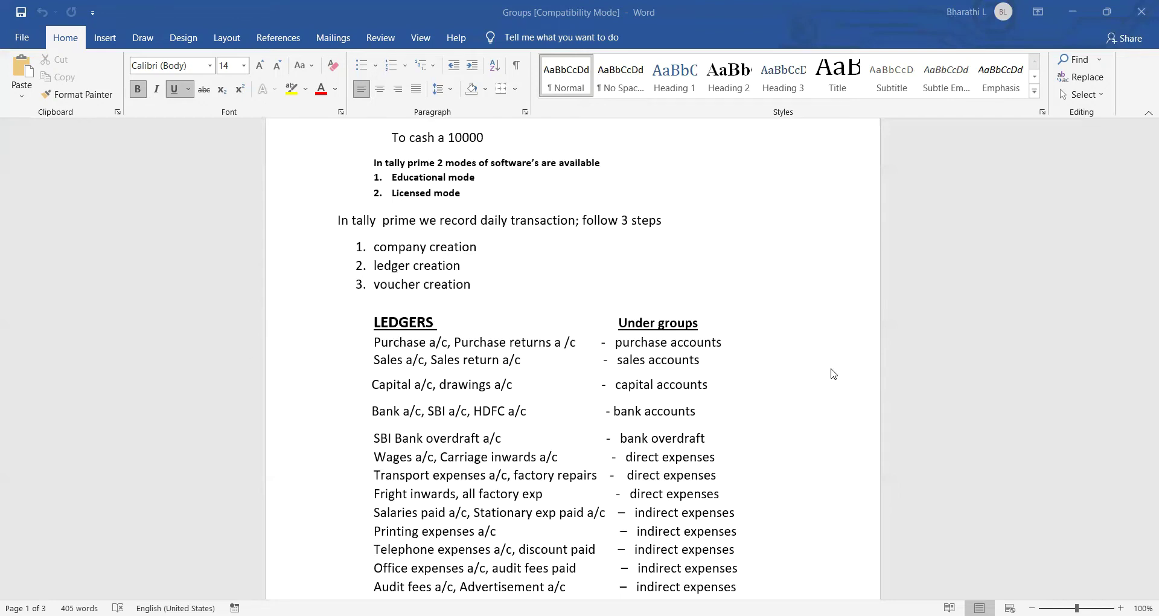
pyautogui.scroll(-13, 833, 374)
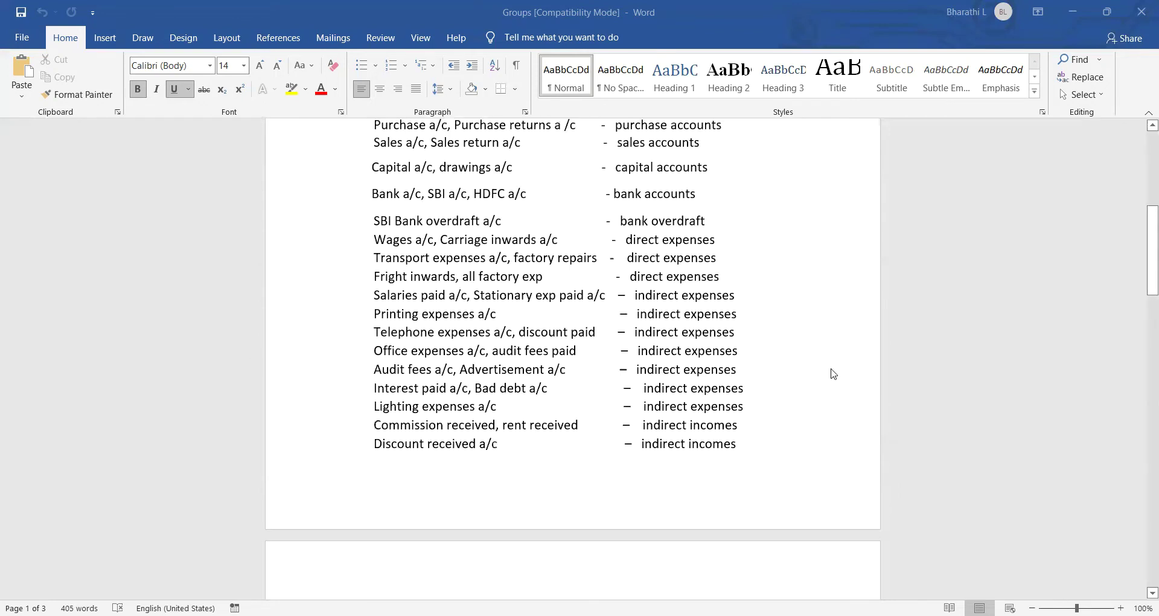
pyautogui.scroll(-7, 833, 374)
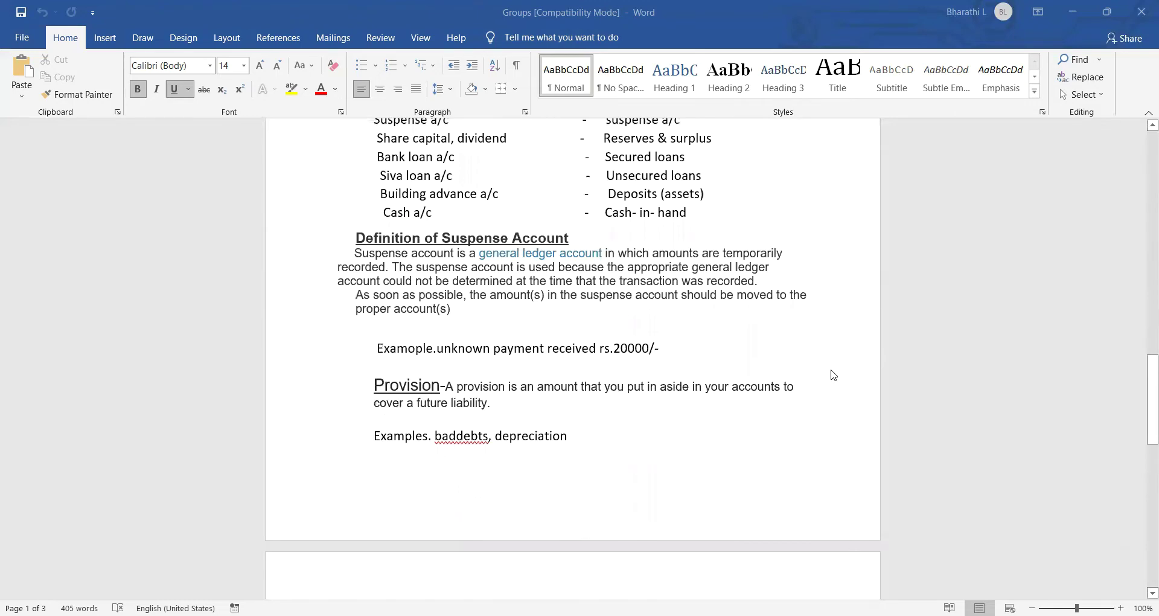
pyautogui.scroll(4, 833, 375)
pyautogui.scroll(10, 833, 375)
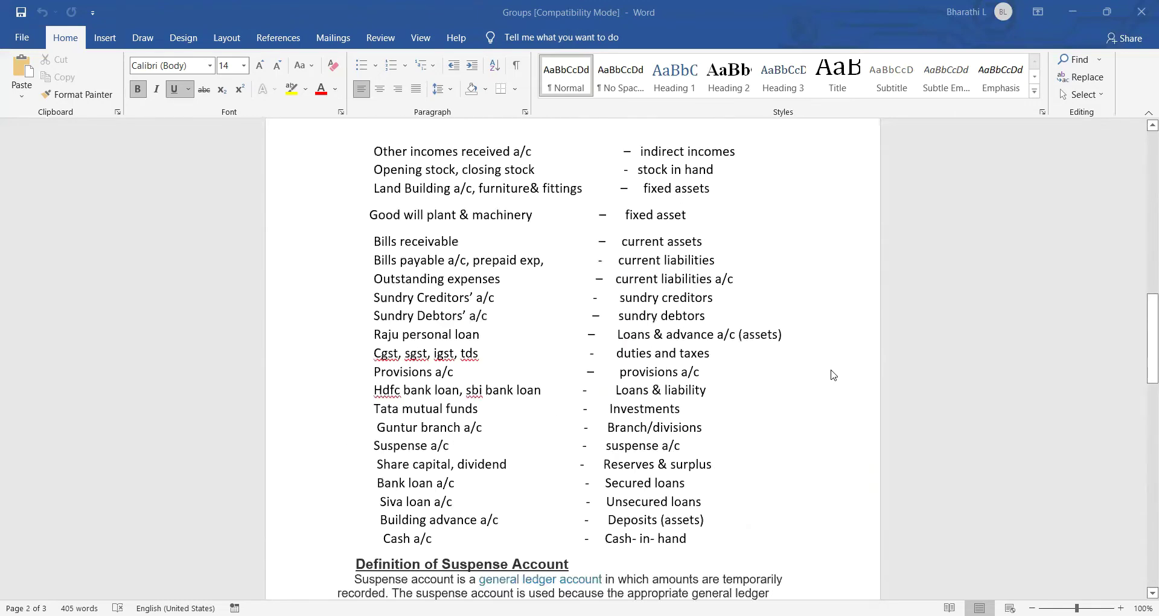
pyautogui.scroll(3, 833, 375)
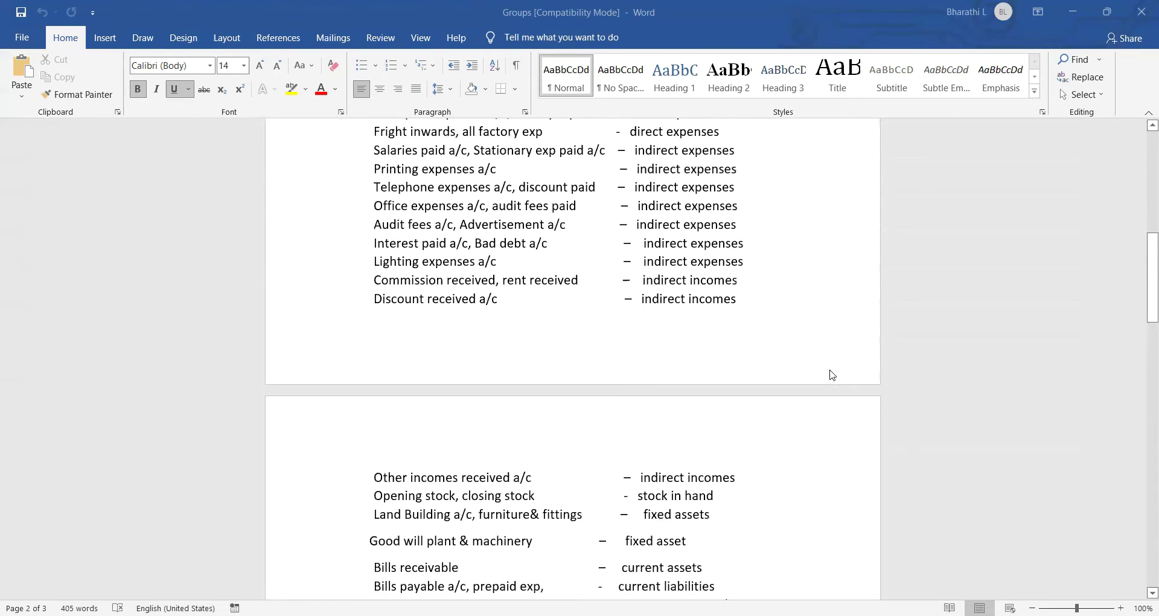
pyautogui.scroll(3, 720, 238)
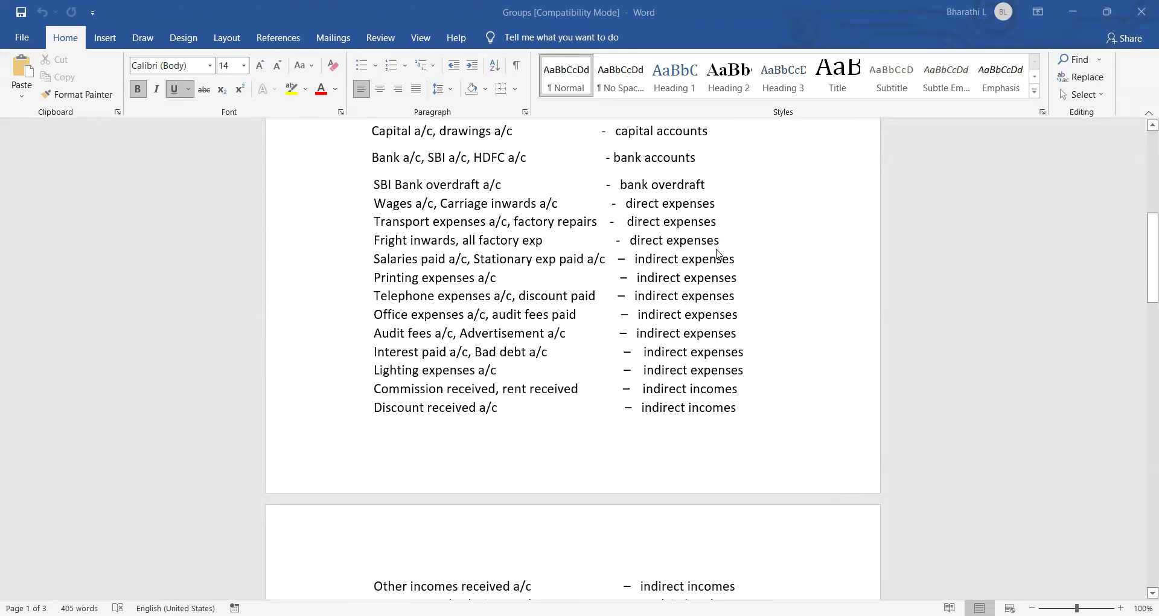
pyautogui.scroll(4, 719, 249)
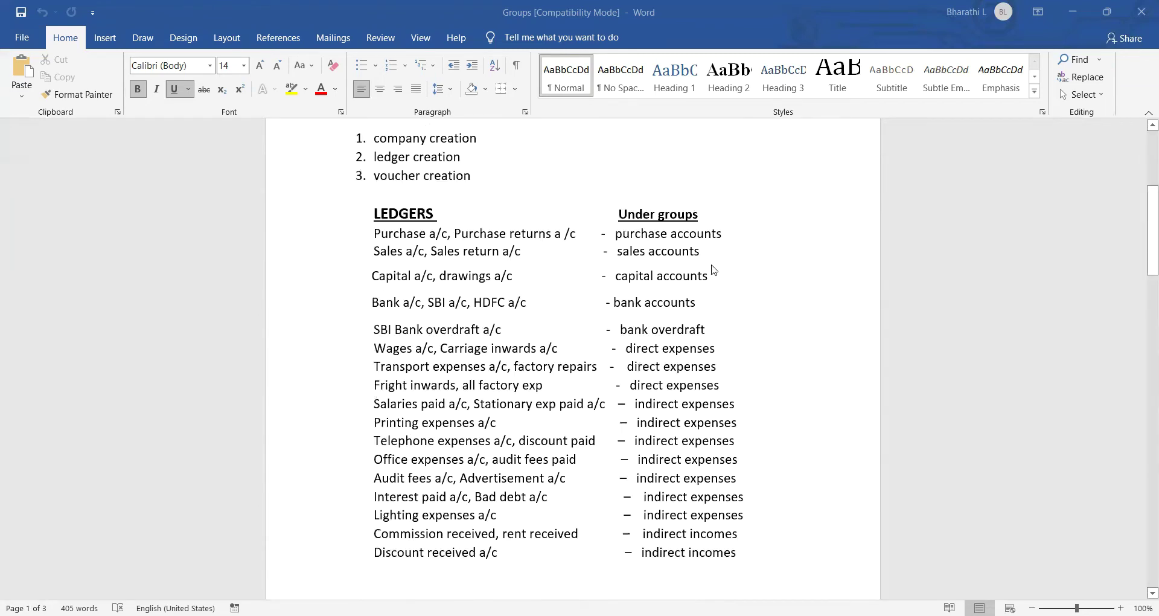
pyautogui.scroll(-4, 714, 270)
pyautogui.scroll(-3, 715, 270)
pyautogui.scroll(-3, 714, 273)
pyautogui.scroll(-1, 713, 273)
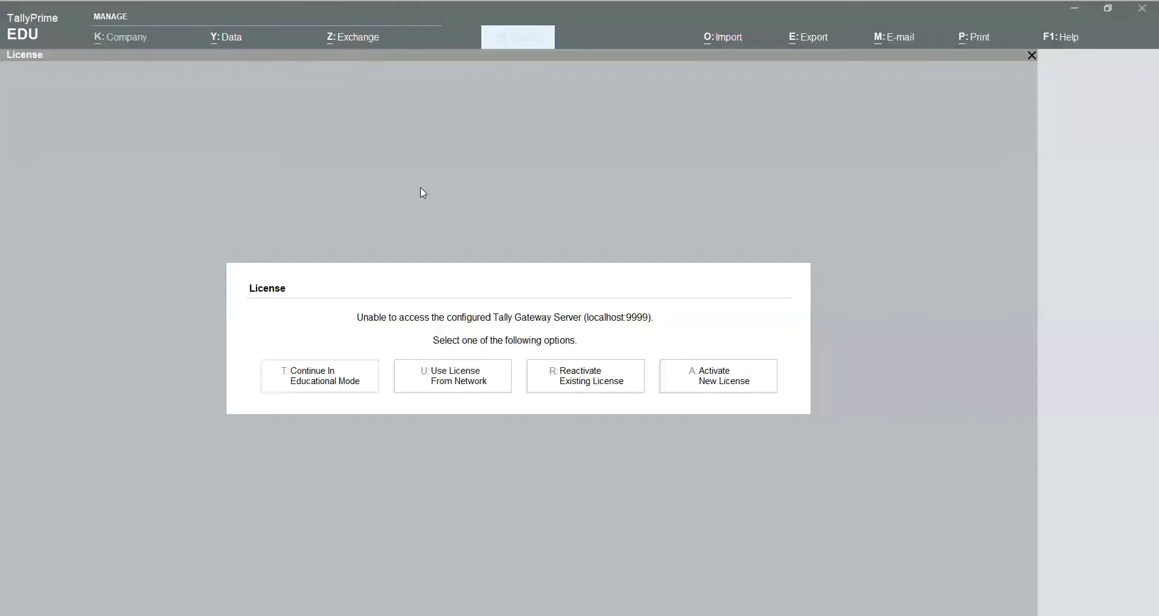
# - Switch to TallyPrime, continue in educational mode and shut the company Dhiva
pyautogui.click(332, 388)
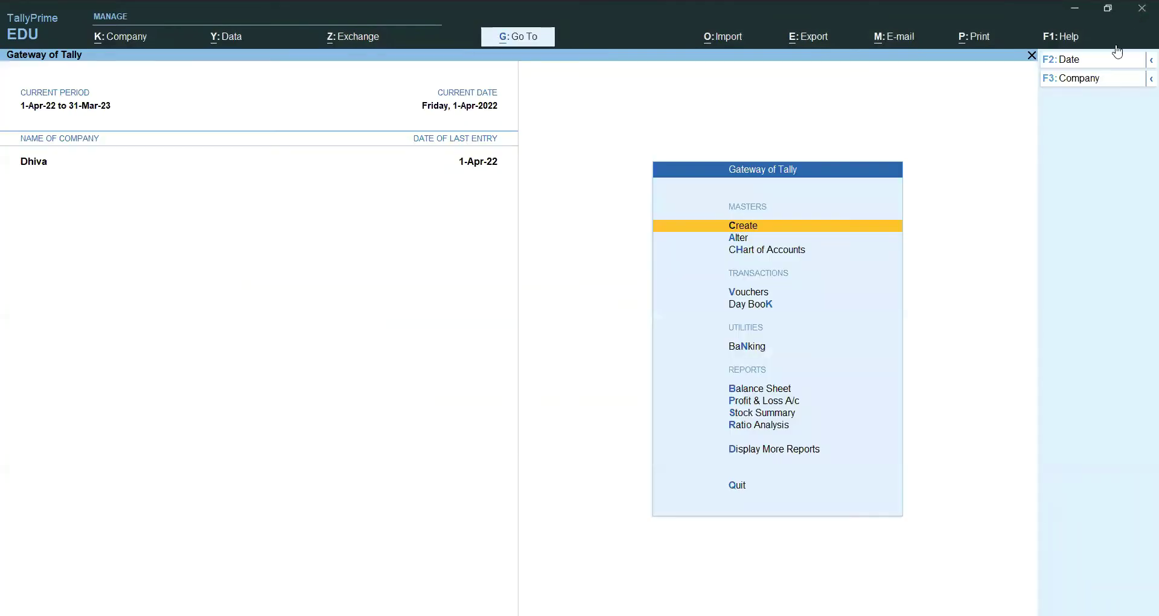
pyautogui.click(1079, 86)
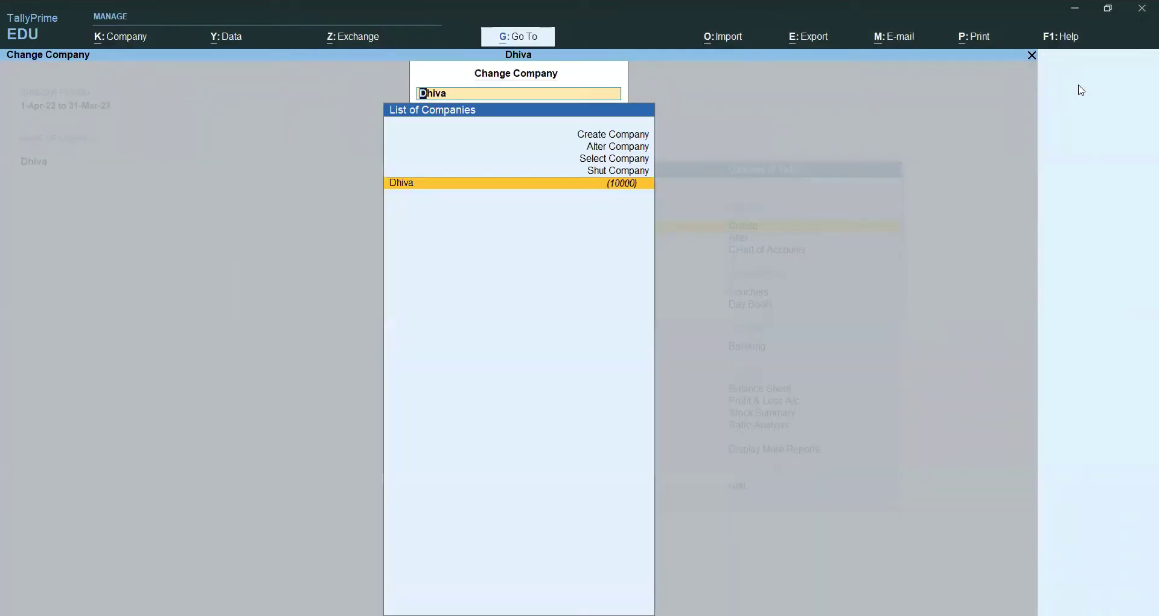
pyautogui.press('Up')
pyautogui.press('Return')
pyautogui.press('Return')
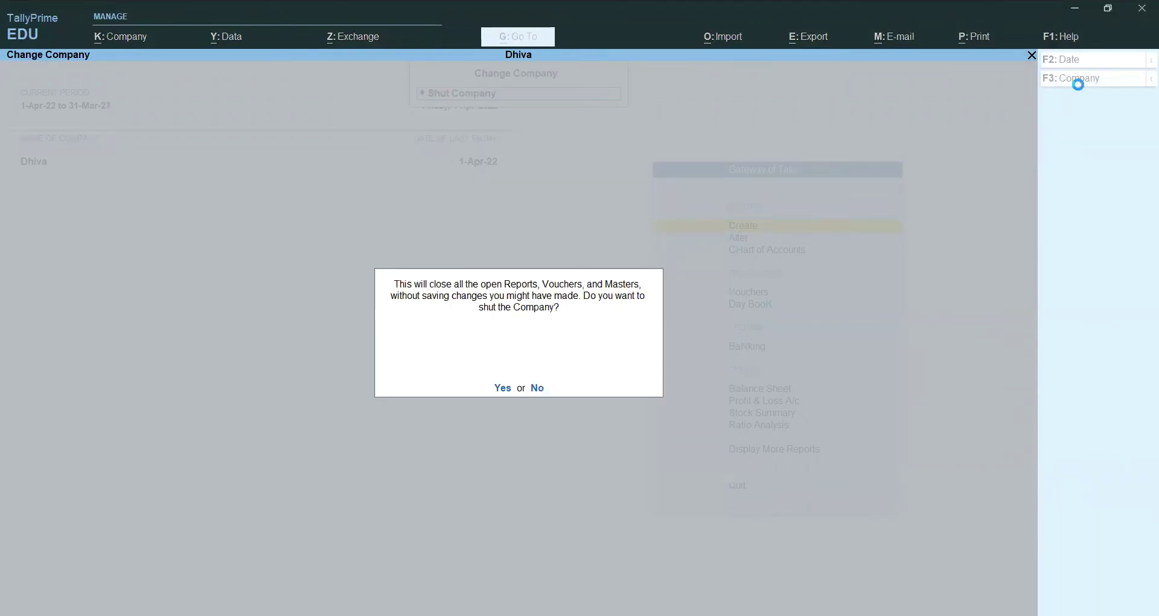
pyautogui.press('Return')
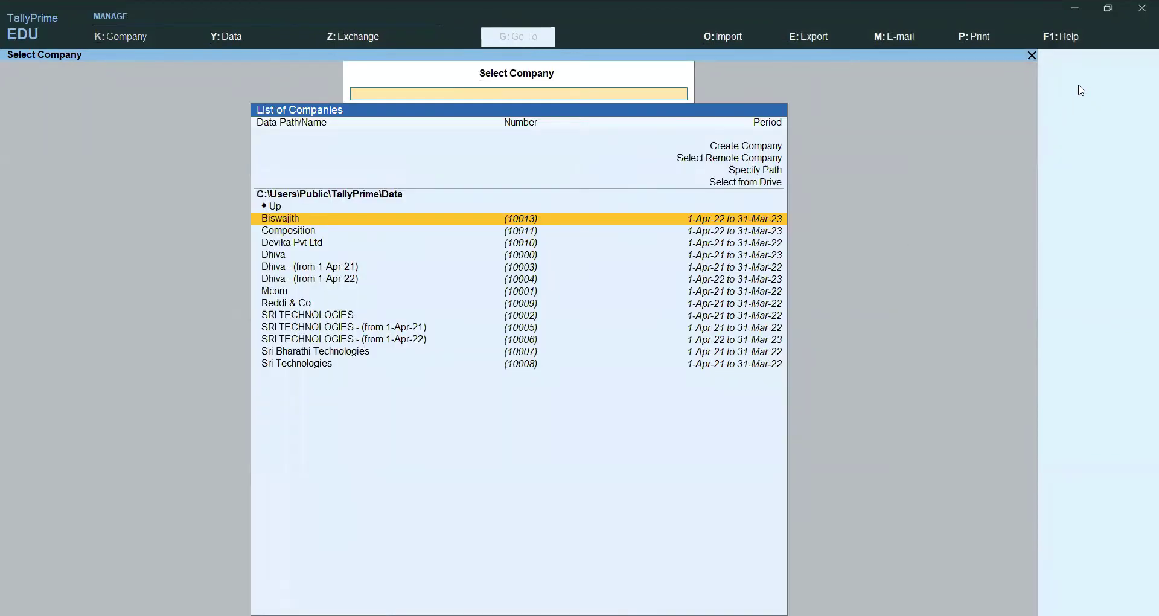
# - Open the company Biswajith and bring up its list of groups for alteration
pyautogui.press('Return')
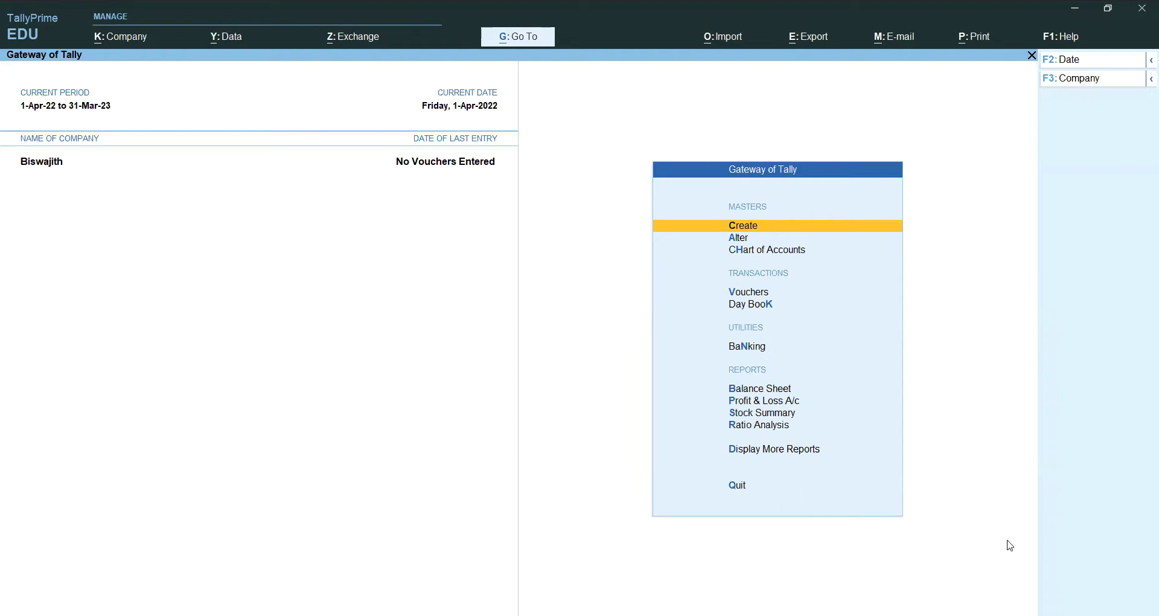
pyautogui.click(741, 240)
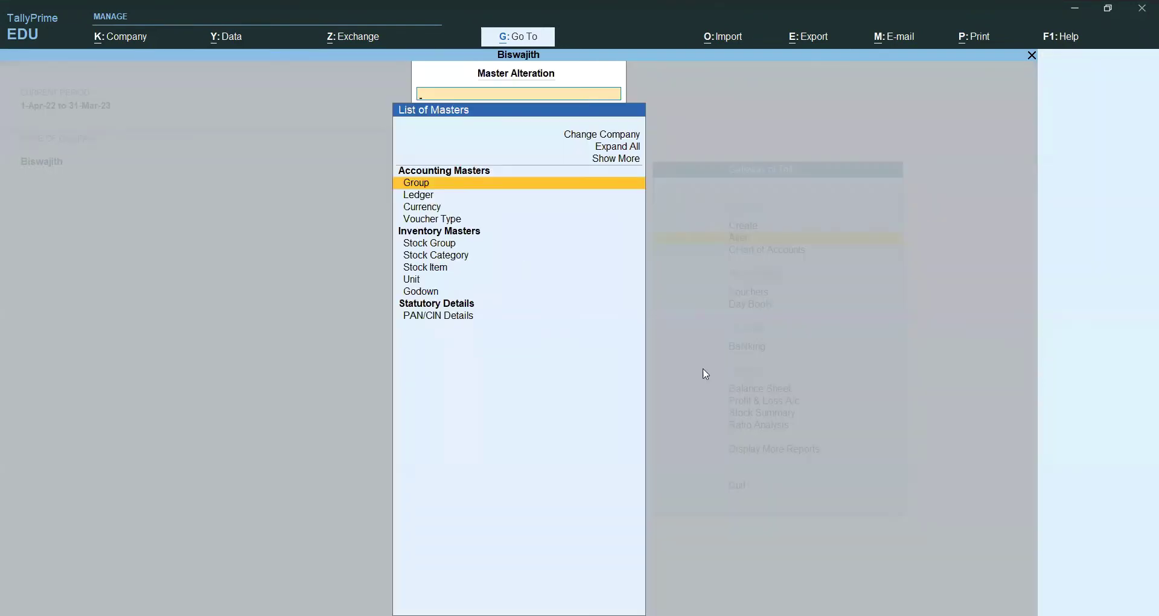
pyautogui.click(436, 185)
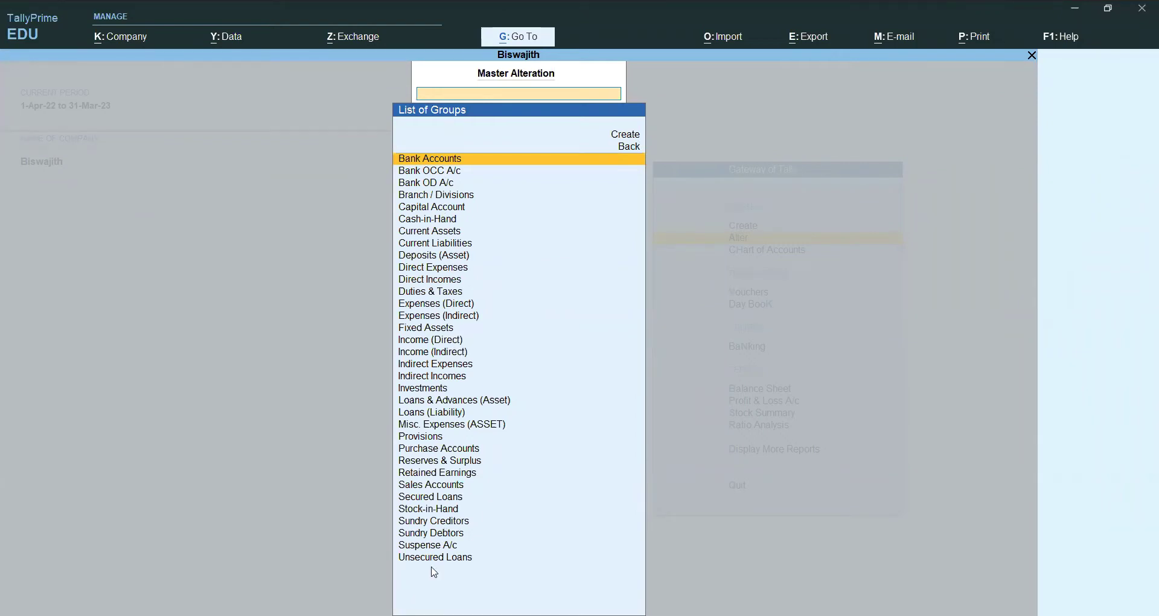
# - View the alteration details of the Capital Account group and quit without changing them
pyautogui.press('Down')
pyautogui.press('Down')
pyautogui.press('Down')
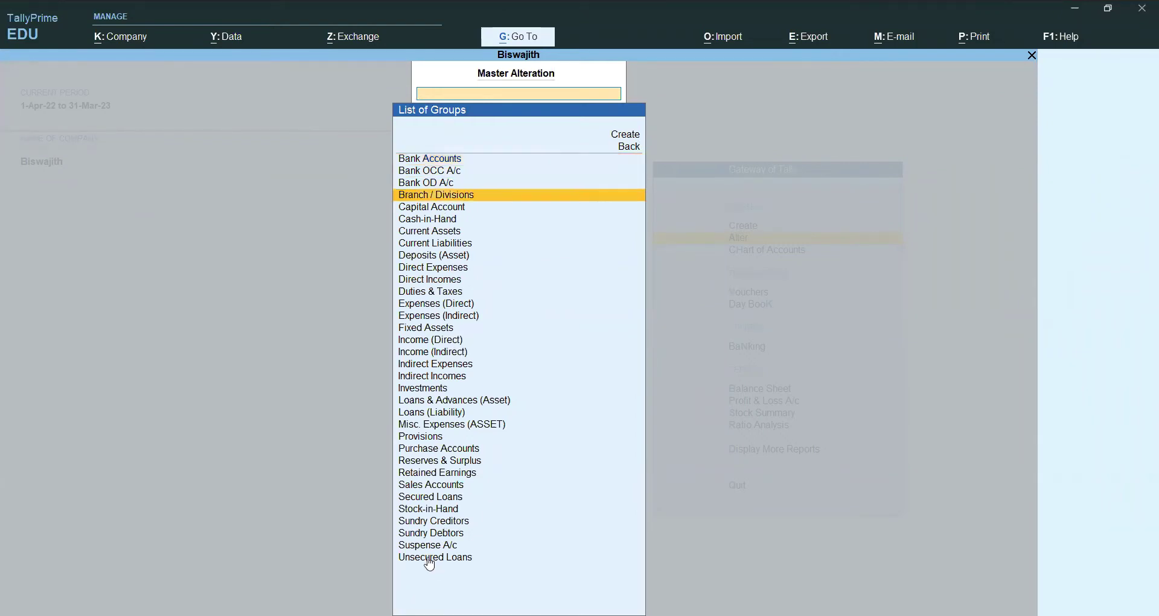
pyautogui.press('Down')
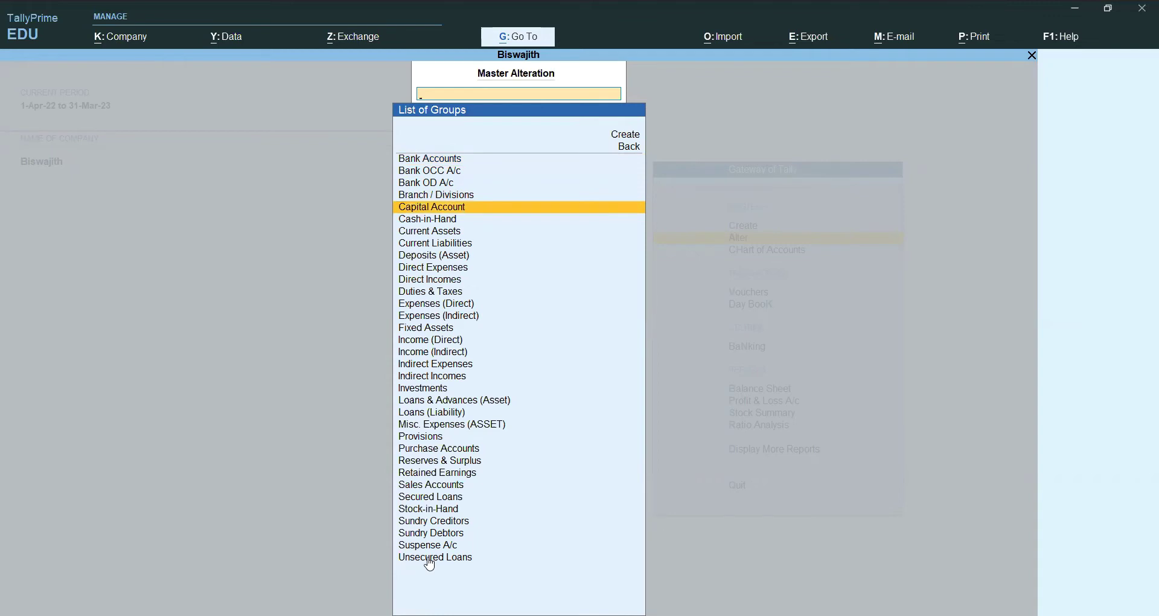
pyautogui.press('Return')
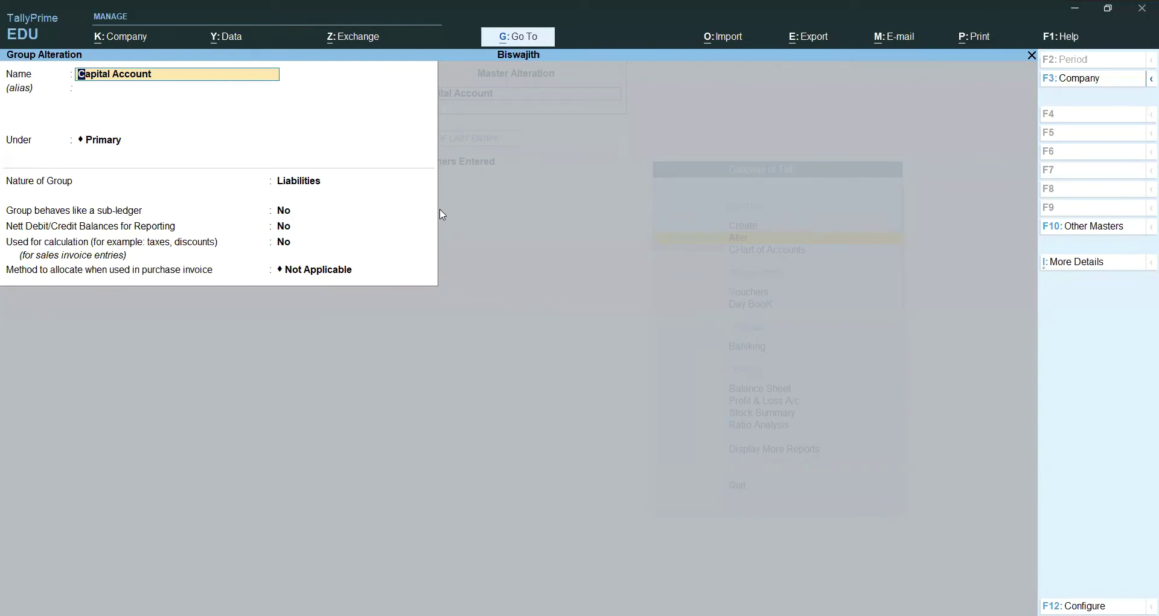
pyautogui.press('Escape')
pyautogui.press('Escape')
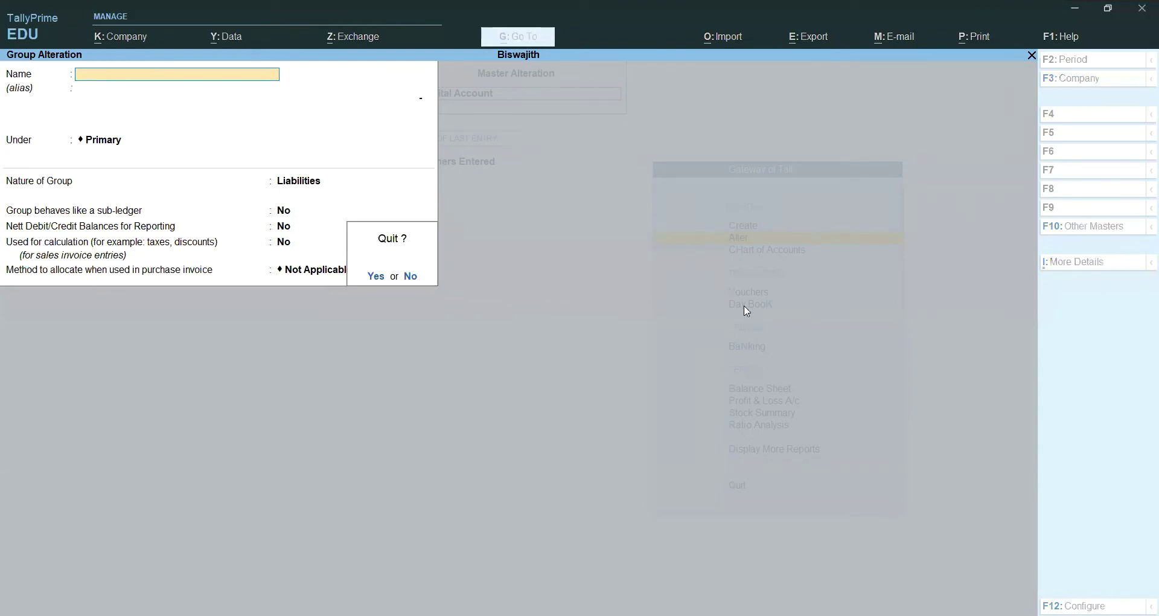
pyautogui.press('Return')
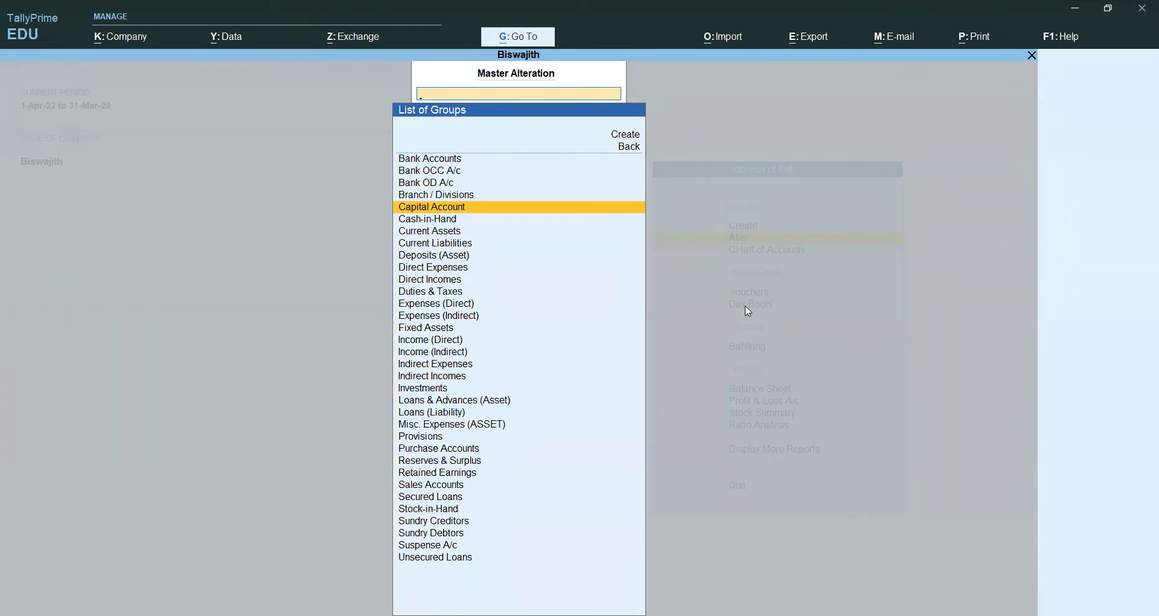
# - Reopen the Capital Account group to check its parent and nature, and leave it unsaved
pyautogui.press('Return')
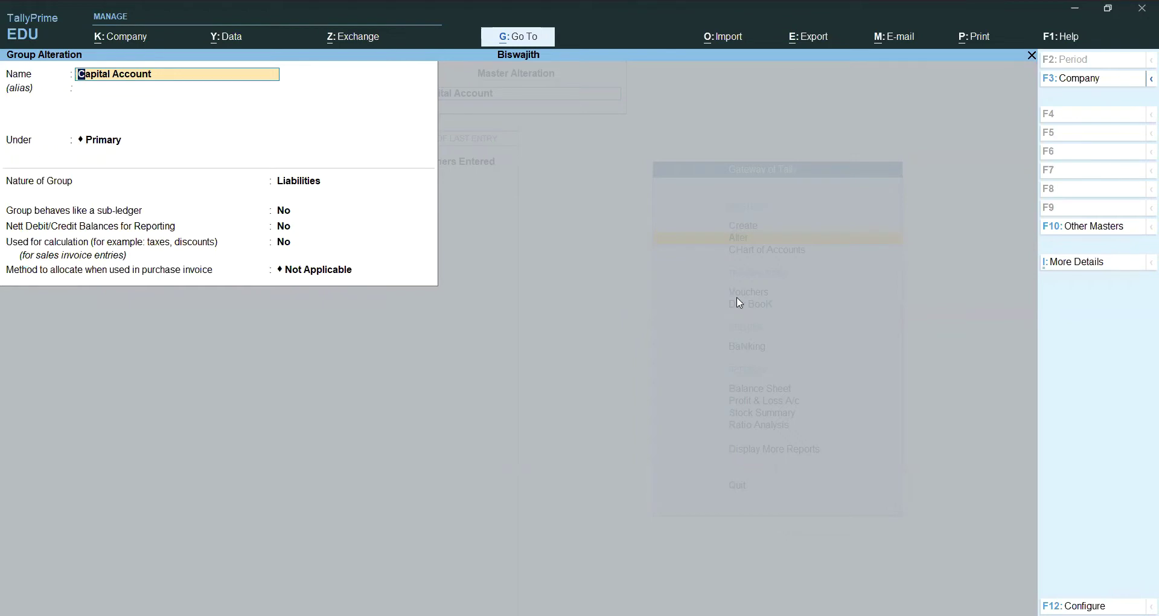
pyautogui.press('ctrl')
pyautogui.hotkey('alt', 'e')
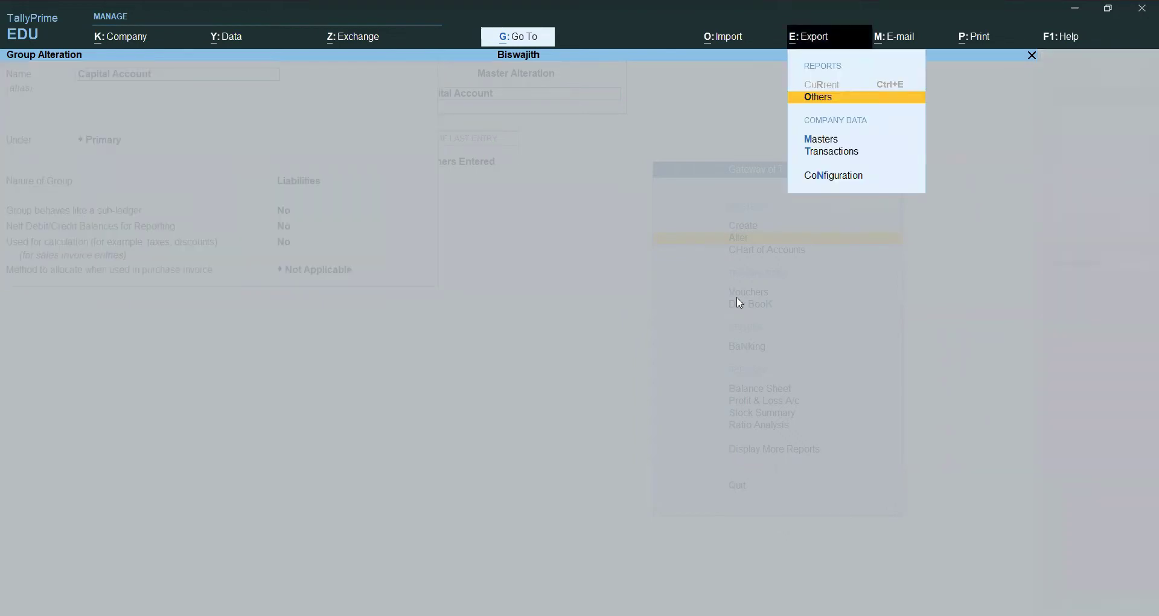
pyautogui.press('Escape')
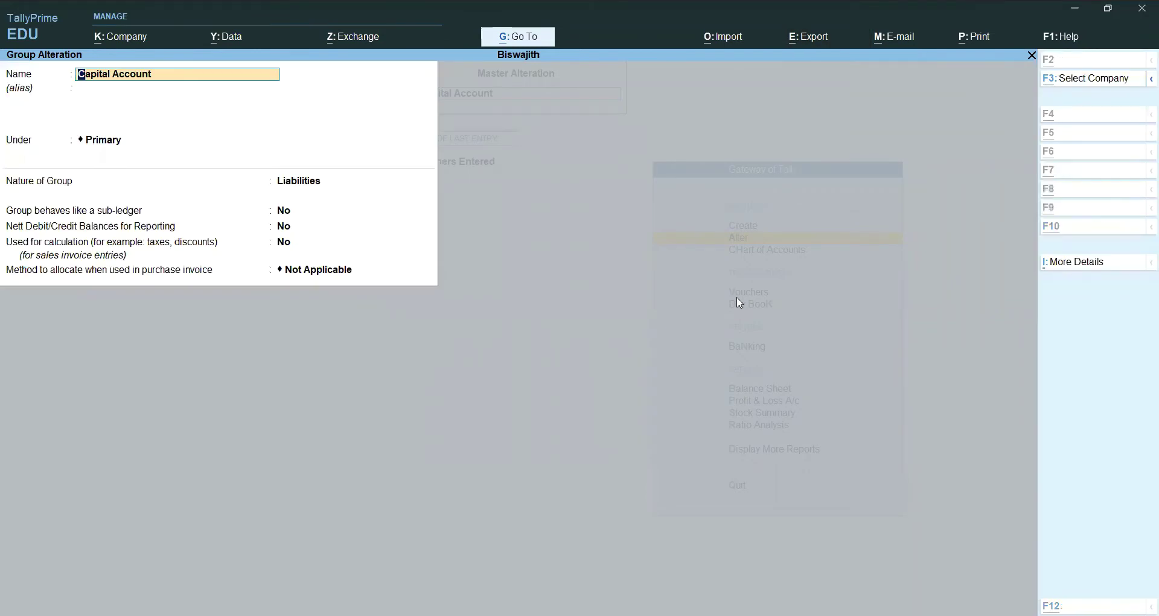
pyautogui.press('Escape')
pyautogui.press('Escape')
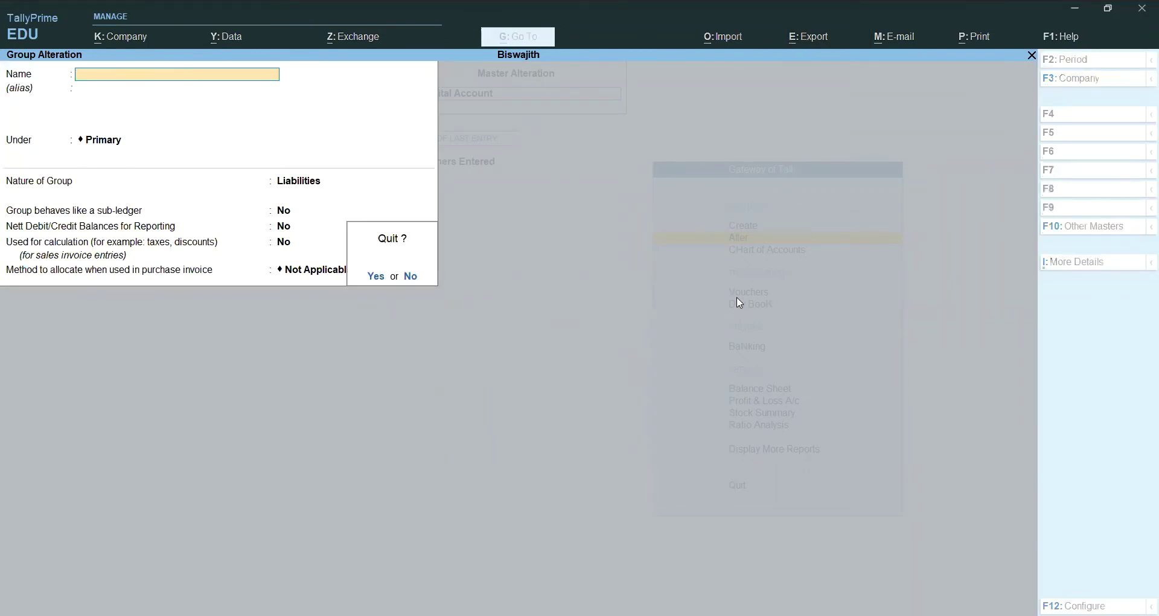
pyautogui.press('y')
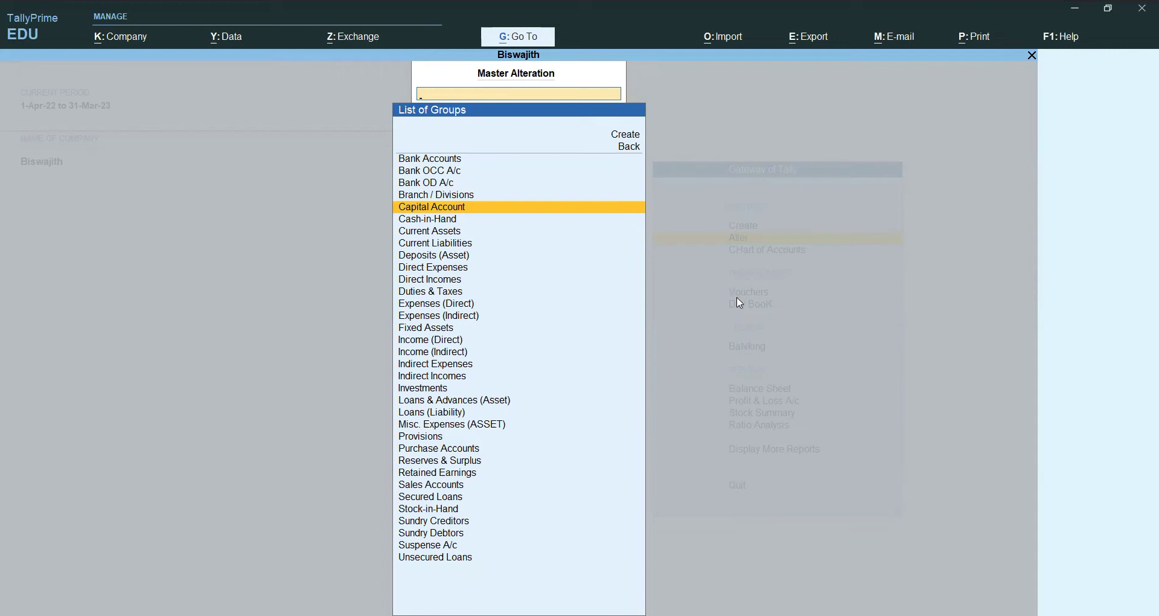
# - Go back to the Bank Accounts entry in the list of groups
pyautogui.press('Up')
pyautogui.press('Up')
pyautogui.press('Up')
pyautogui.press('Up')
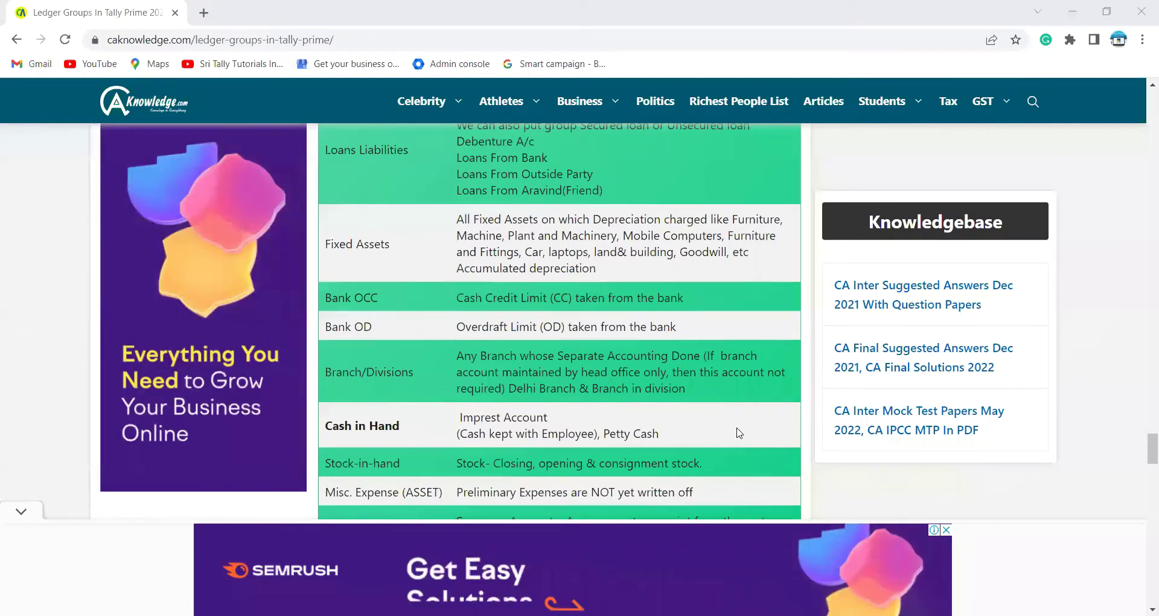
# - Switch to the caknowledge.com page in the browser and examine which ledgers belong under each Tally Prime group
pyautogui.scroll(10, 739, 432)
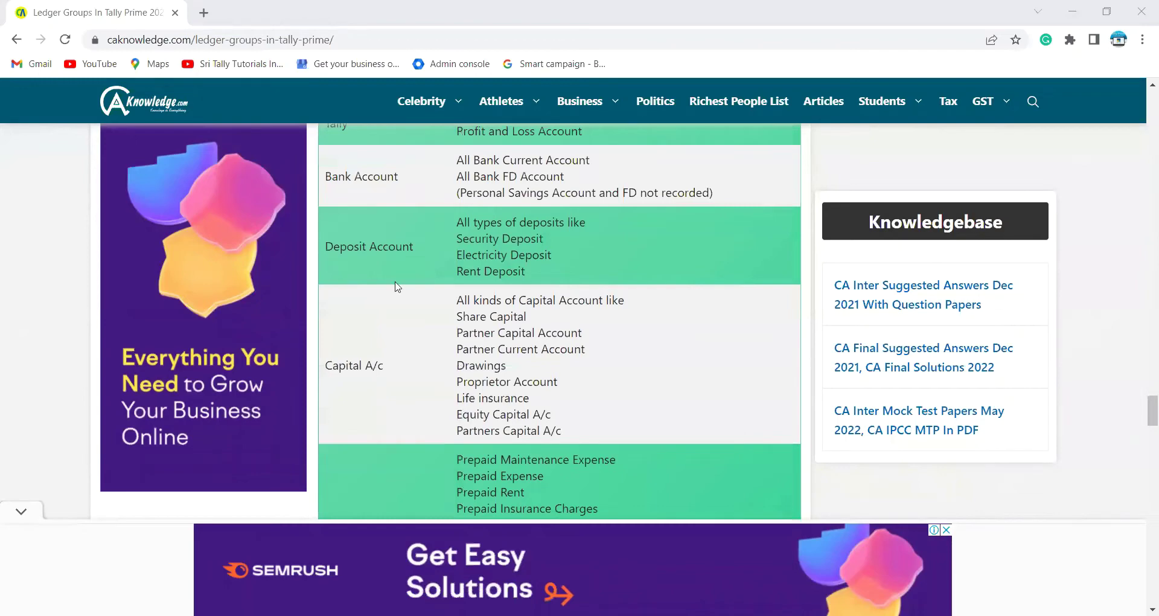
pyautogui.scroll(1, 397, 287)
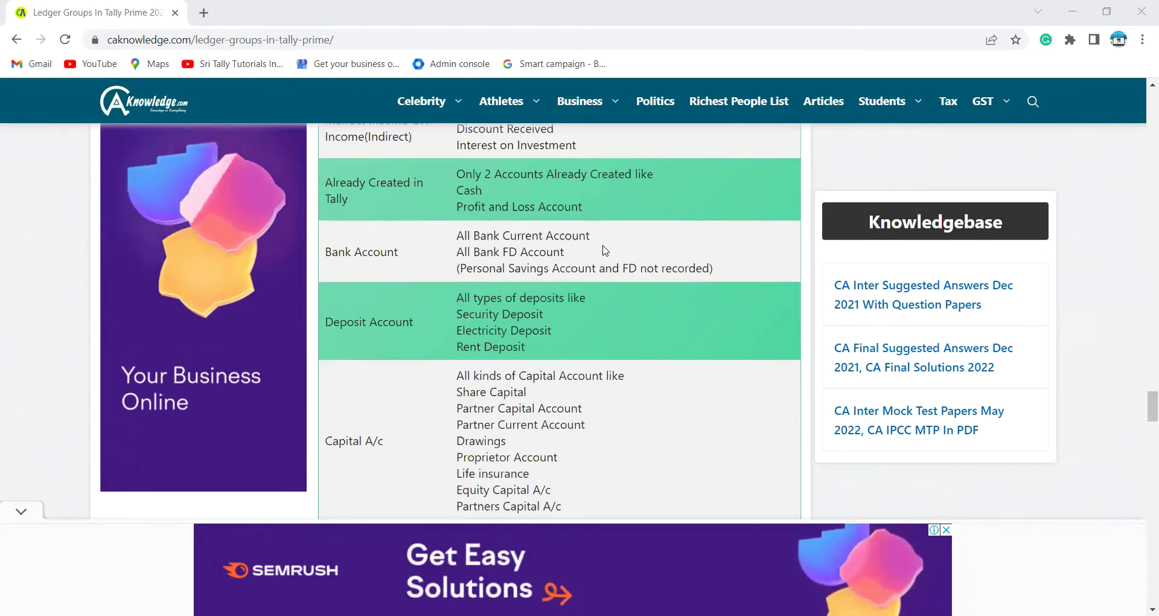
pyautogui.scroll(-7, 605, 250)
pyautogui.scroll(-13, 604, 249)
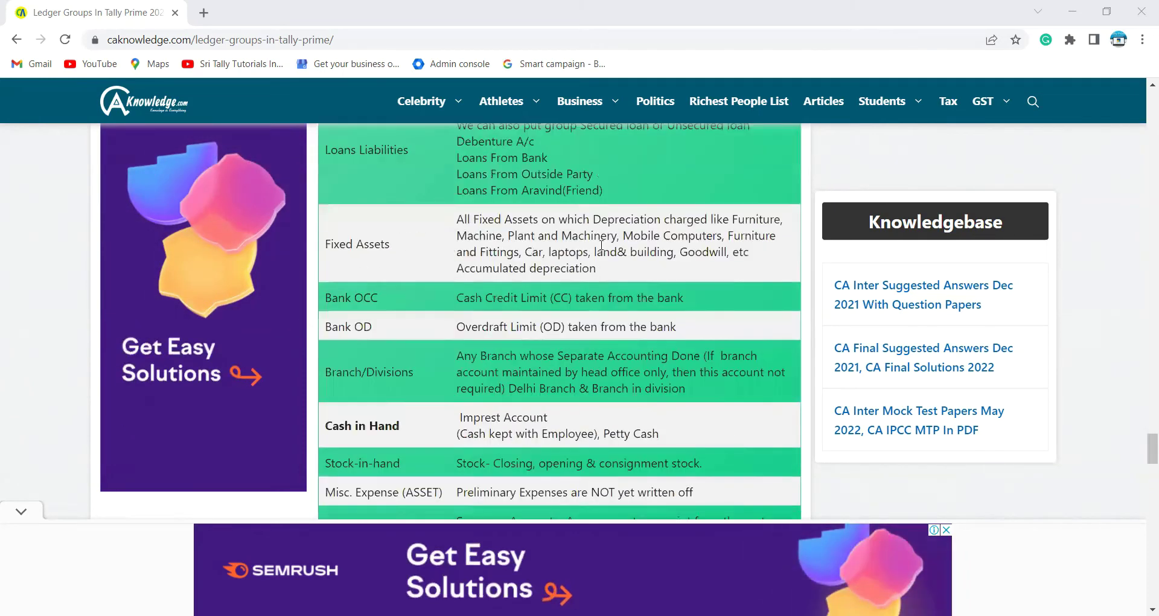
pyautogui.scroll(-5, 589, 256)
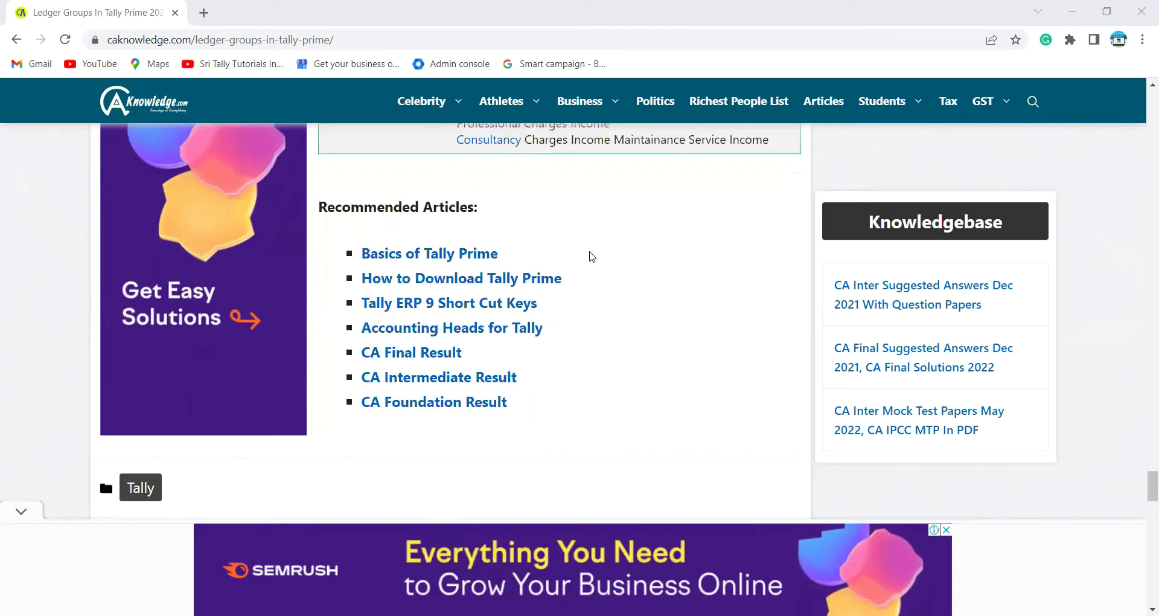
pyautogui.scroll(9, 573, 263)
pyautogui.scroll(3, 564, 267)
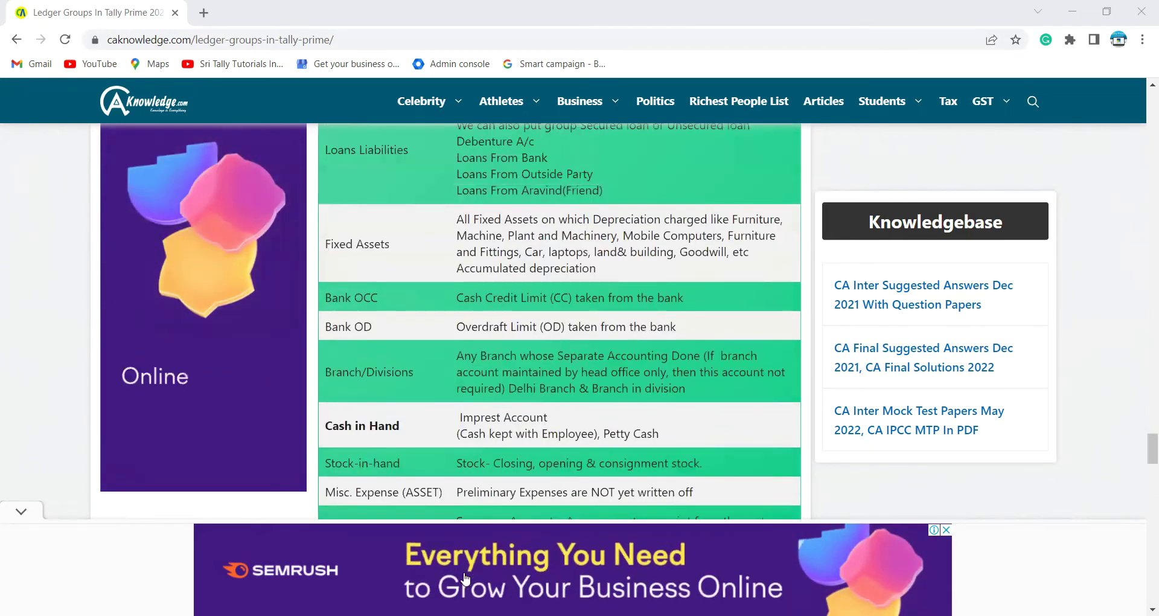
pyautogui.scroll(10, 508, 330)
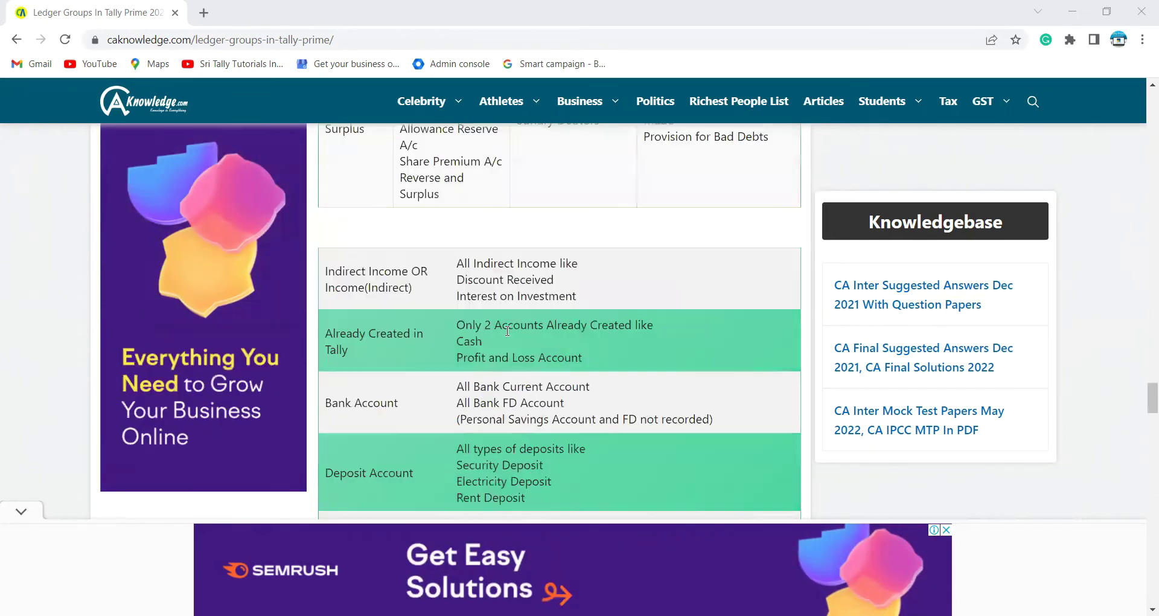
pyautogui.scroll(15, 507, 330)
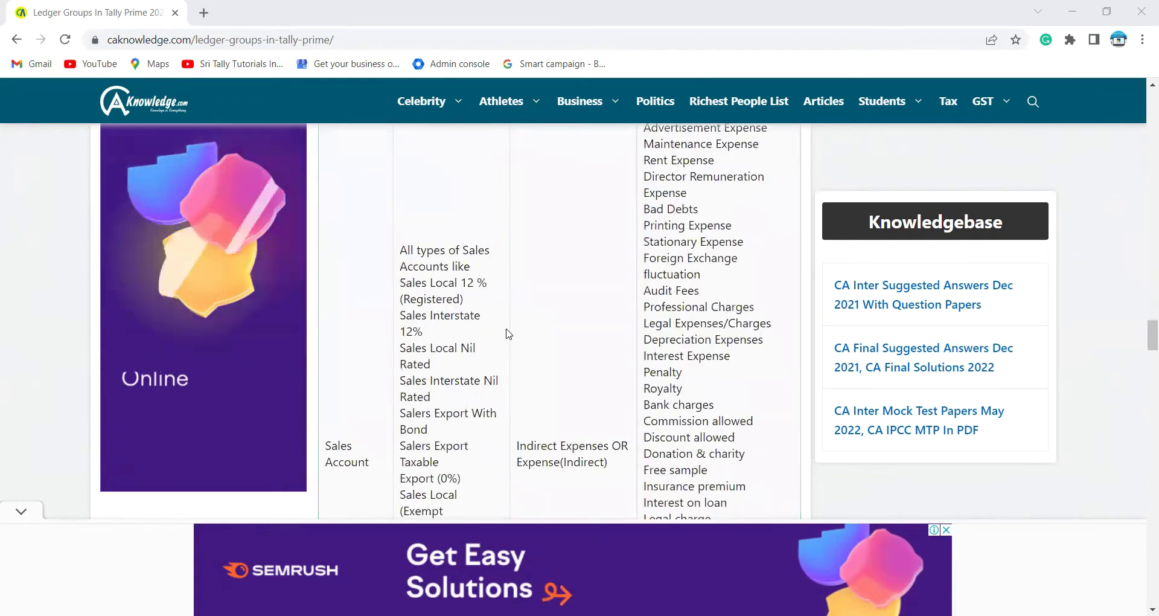
# - Review the page's sections on primary groups, sub-groups and the category each pre-defined subgroup falls under
pyautogui.scroll(15, 507, 334)
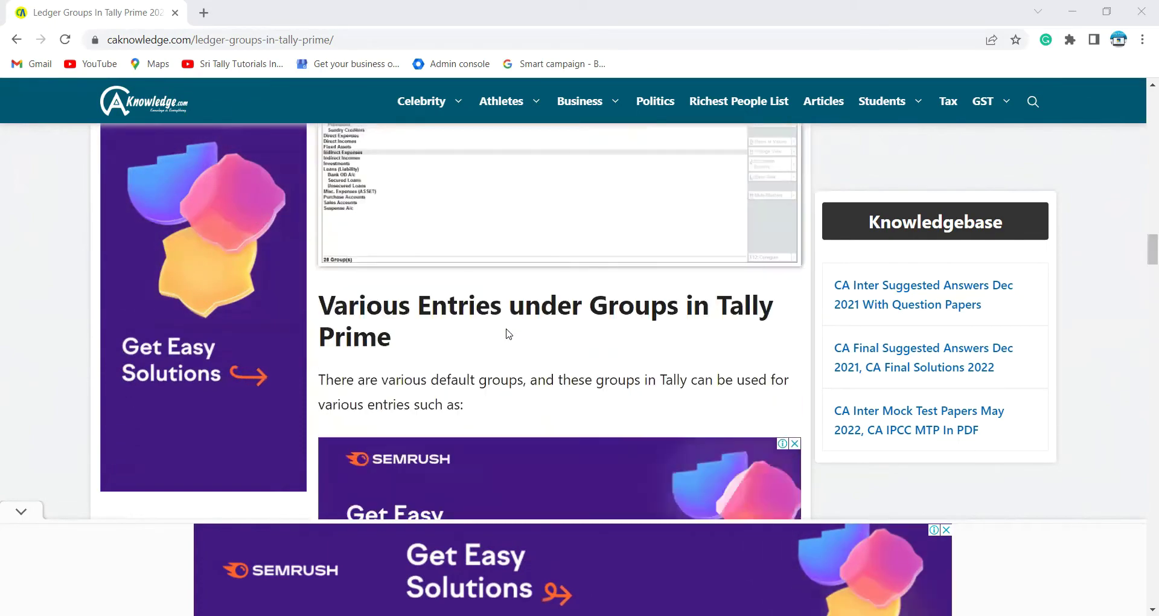
pyautogui.scroll(10, 508, 334)
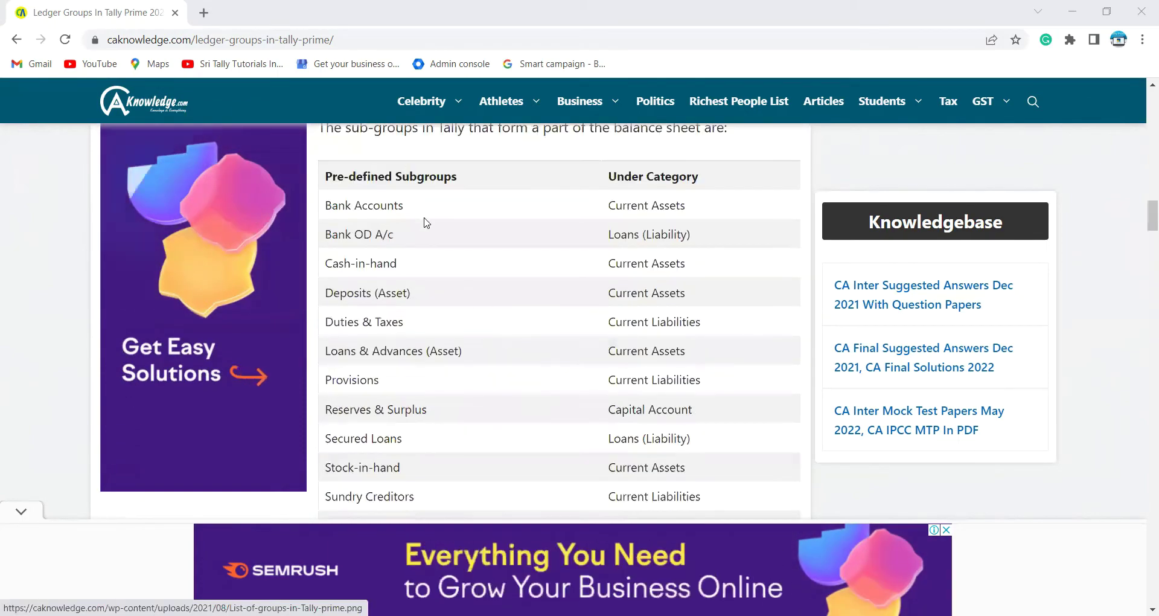
pyautogui.scroll(6, 476, 217)
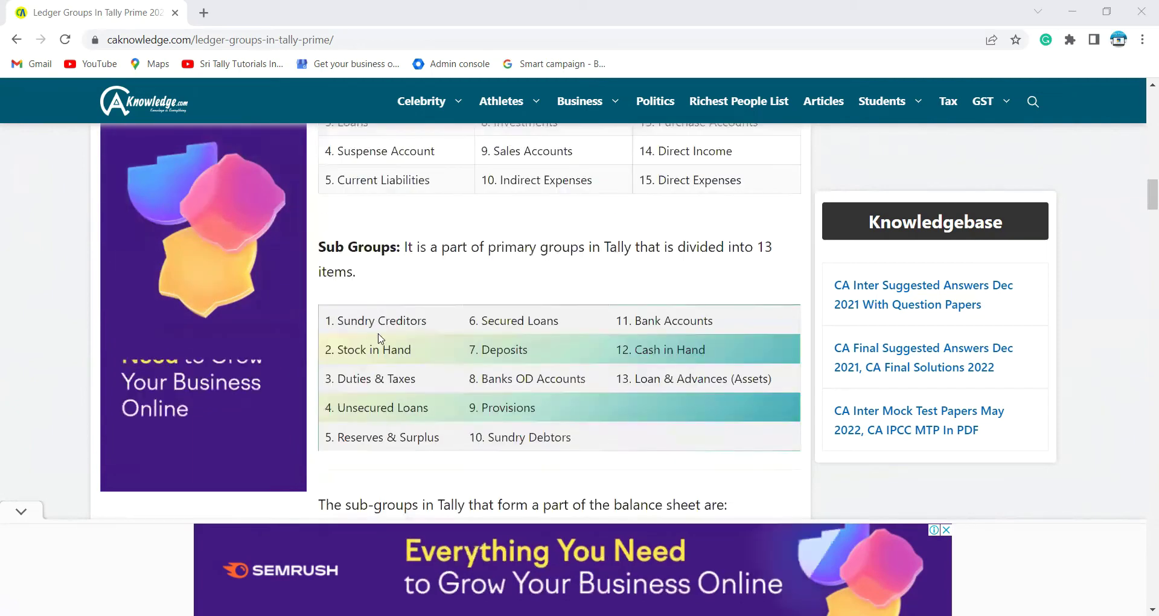
pyautogui.scroll(6, 504, 409)
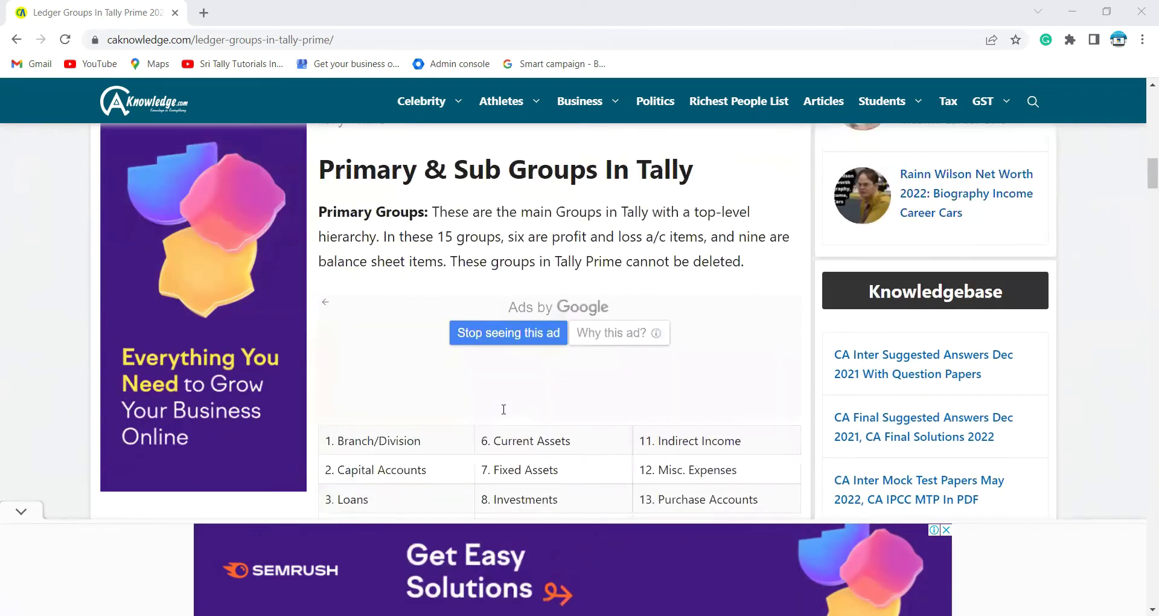
# - Examine the Groups Name and Ledger Account tables to see which ledgers belong to each Tally group
pyautogui.scroll(-20, 503, 410)
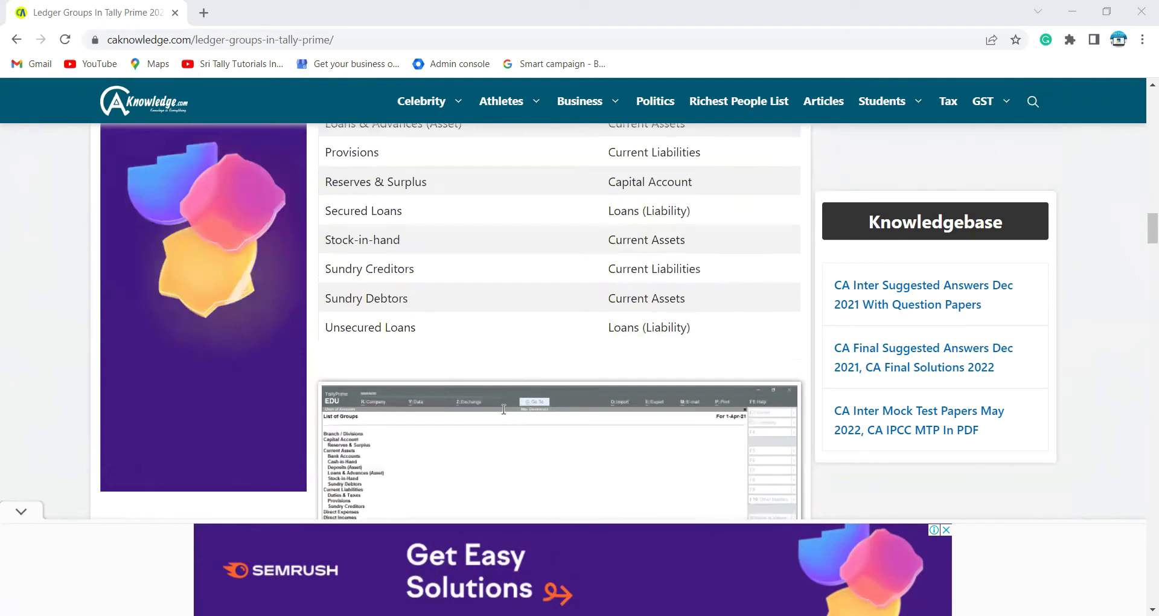
pyautogui.scroll(-8, 504, 410)
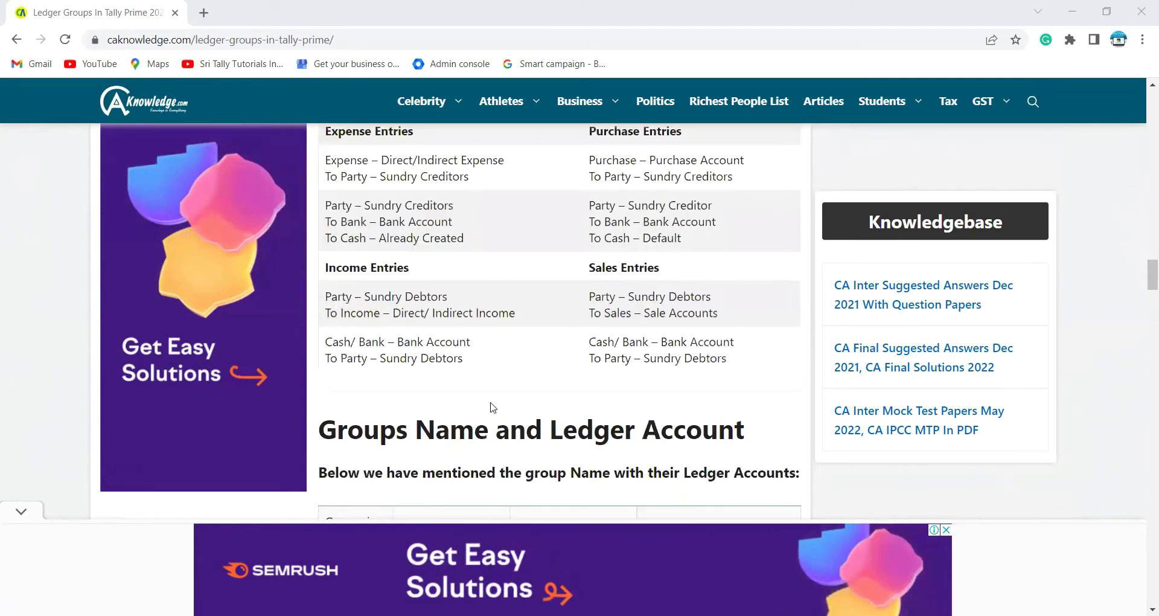
pyautogui.scroll(-5, 496, 313)
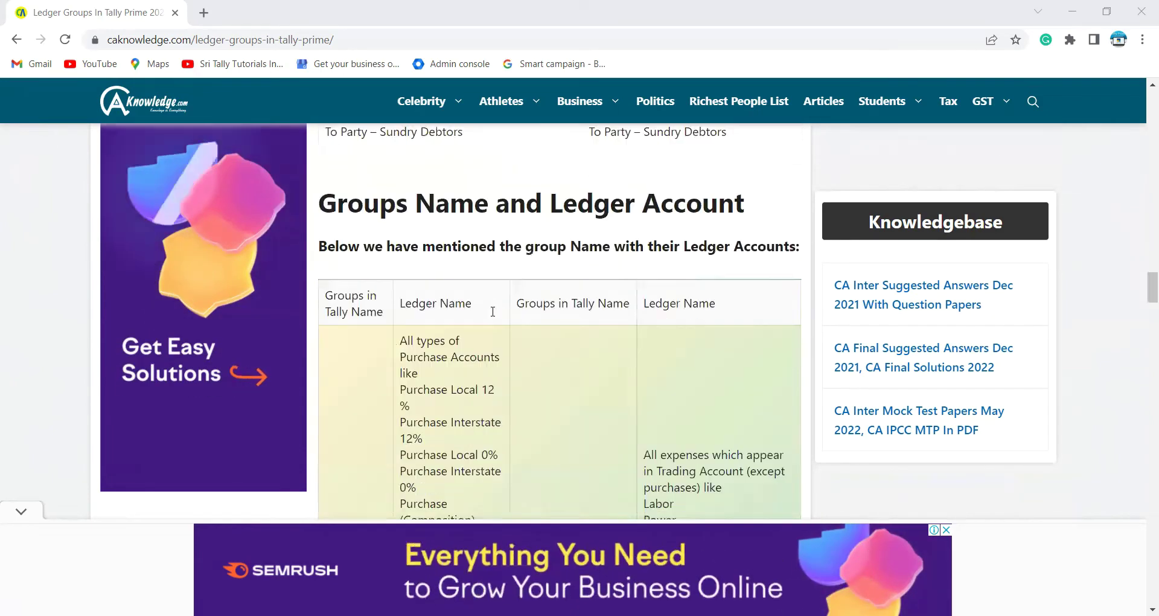
pyautogui.scroll(-15, 492, 311)
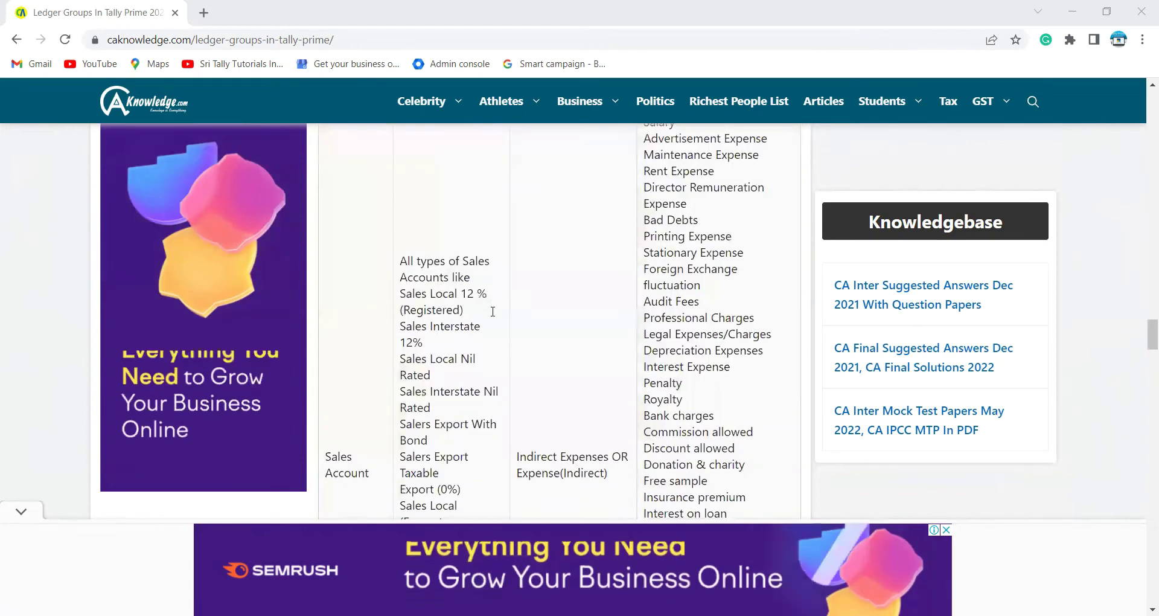
pyautogui.scroll(-15, 493, 311)
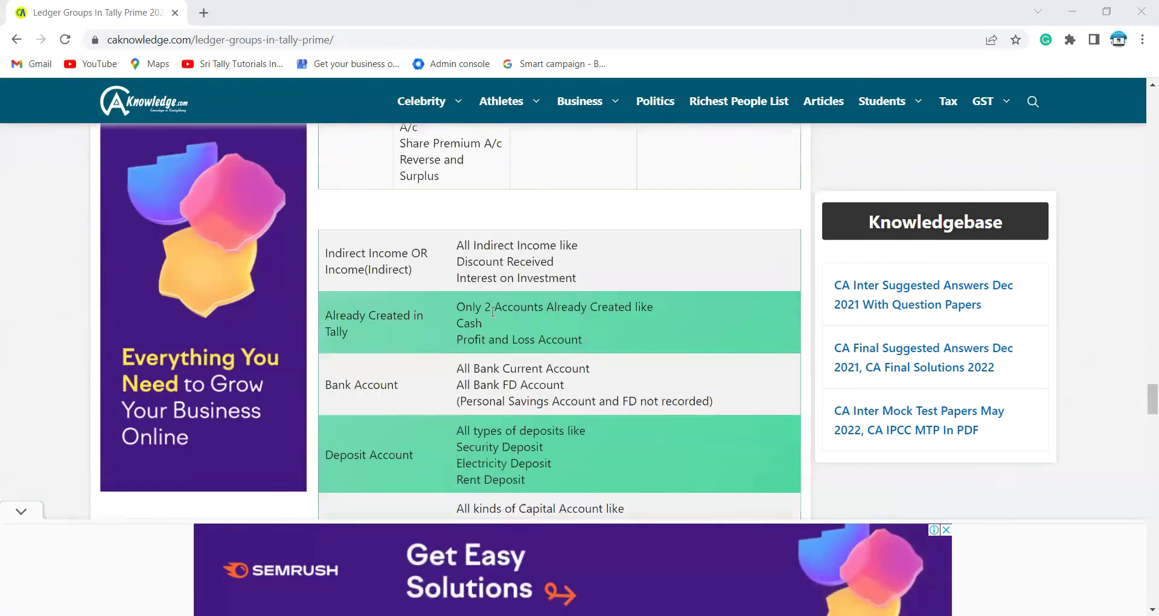
pyautogui.scroll(3, 493, 311)
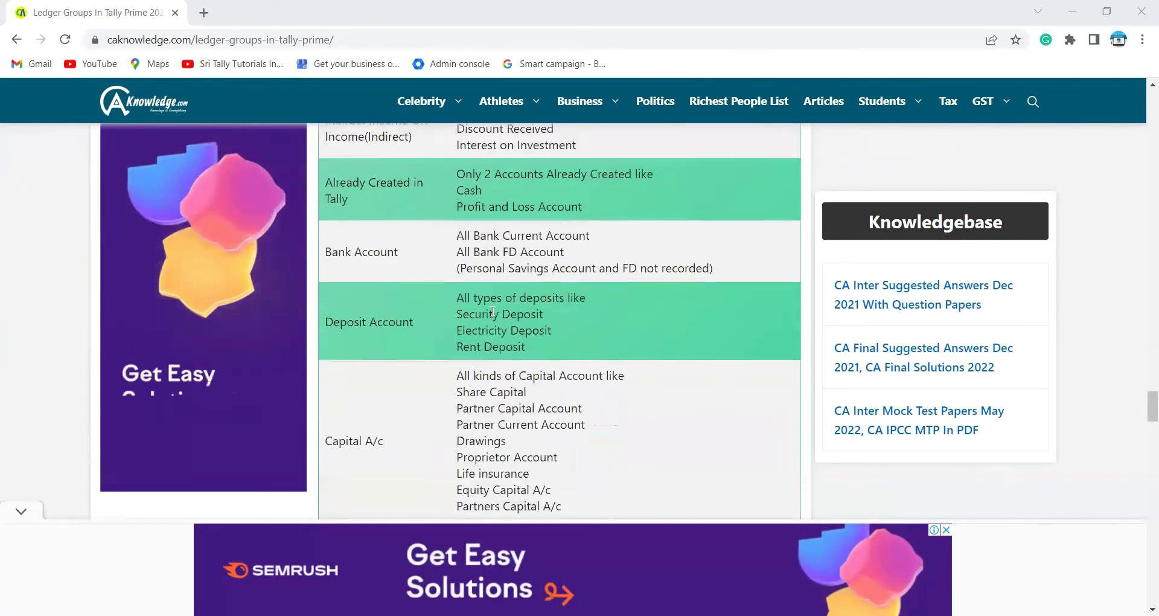
pyautogui.scroll(-10, 493, 312)
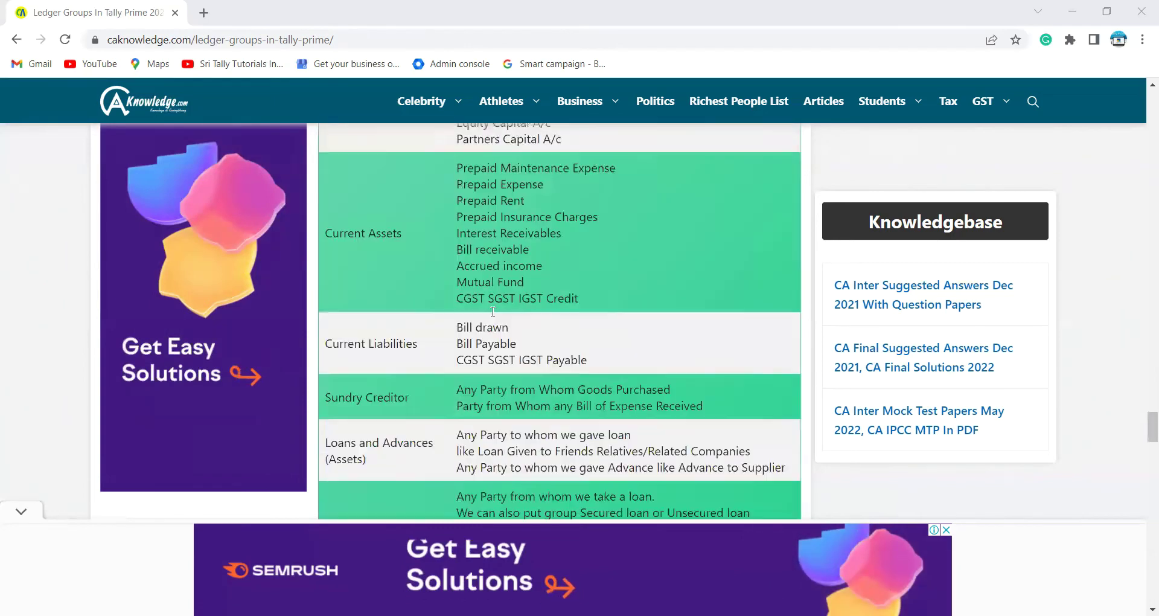
pyautogui.scroll(-20, 492, 311)
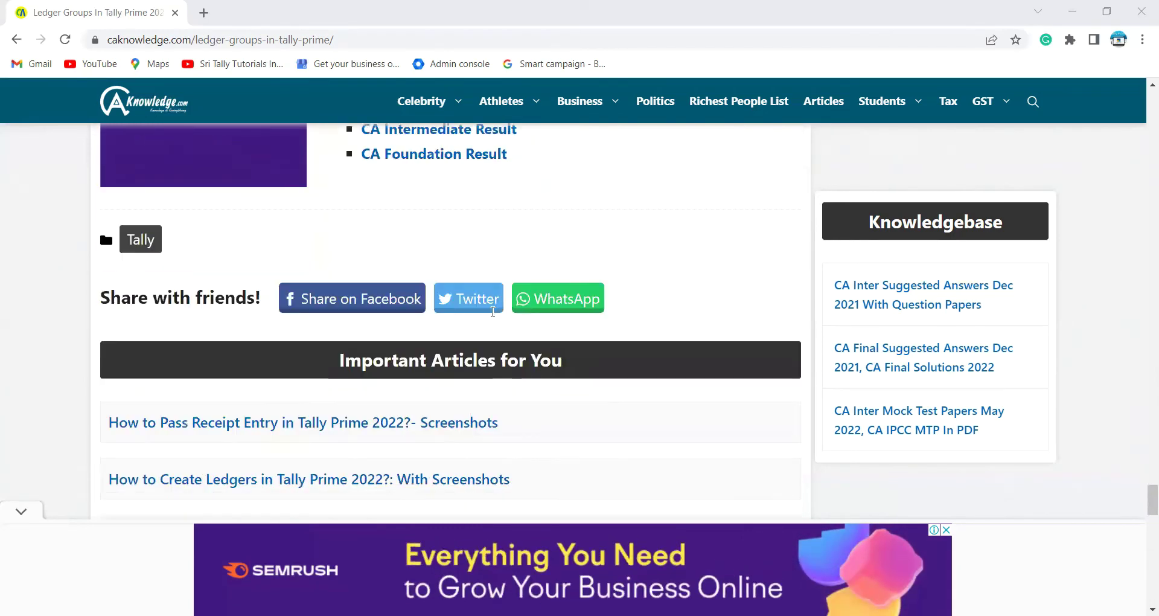
pyautogui.scroll(20, 492, 311)
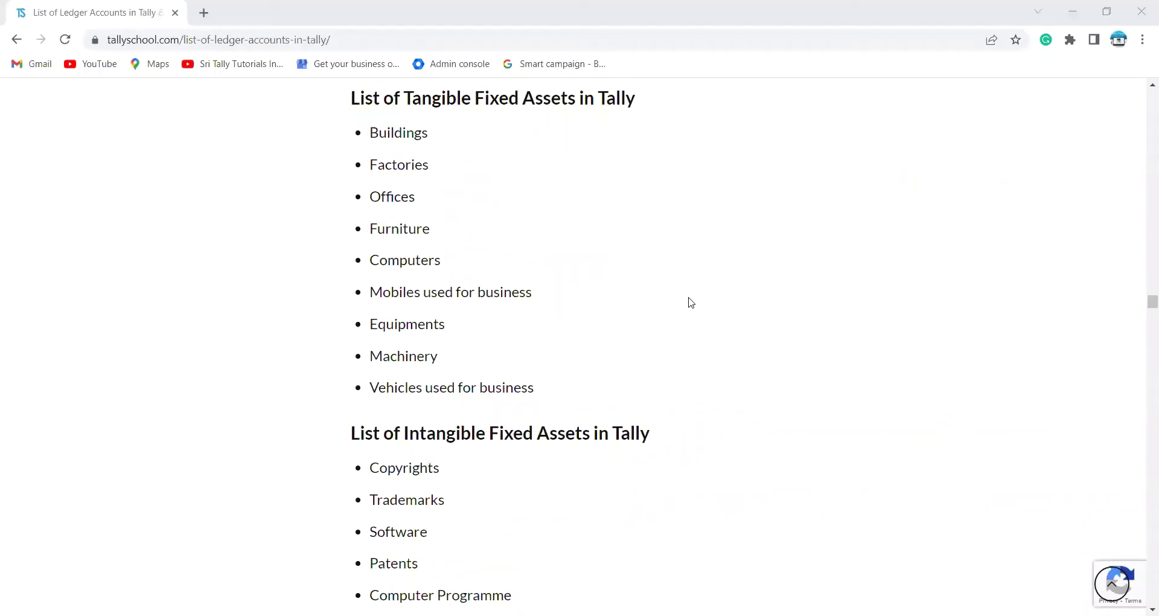
# - Switch to the tallyschool.com list of ledger accounts and find the List of Bank Accounts in Tally section
pyautogui.scroll(8, 690, 301)
pyautogui.scroll(20, 691, 302)
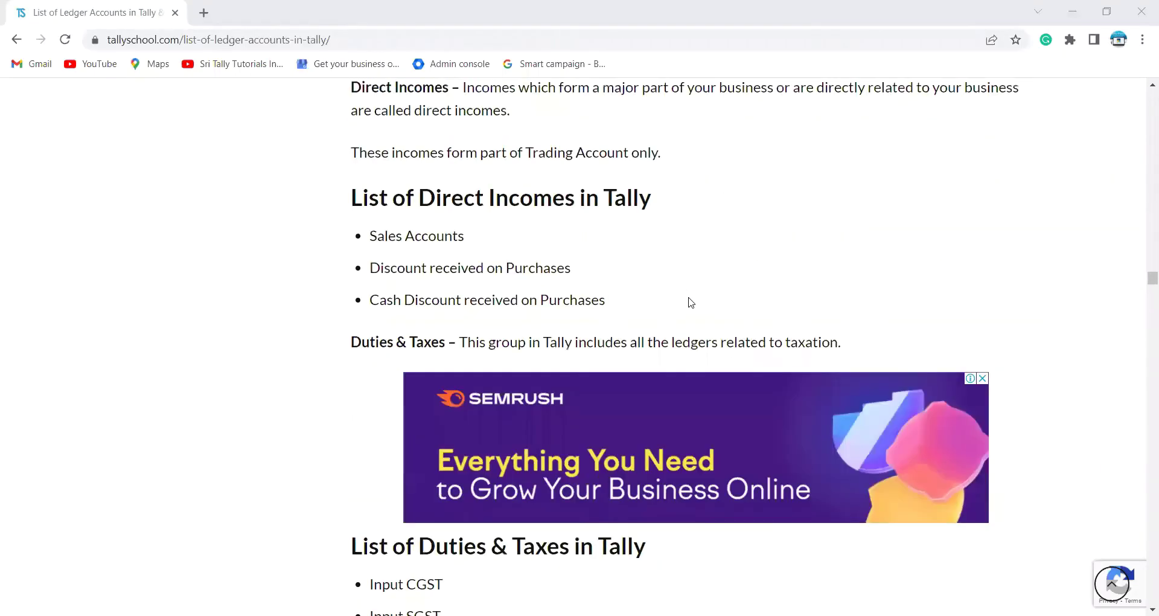
pyautogui.scroll(8, 691, 301)
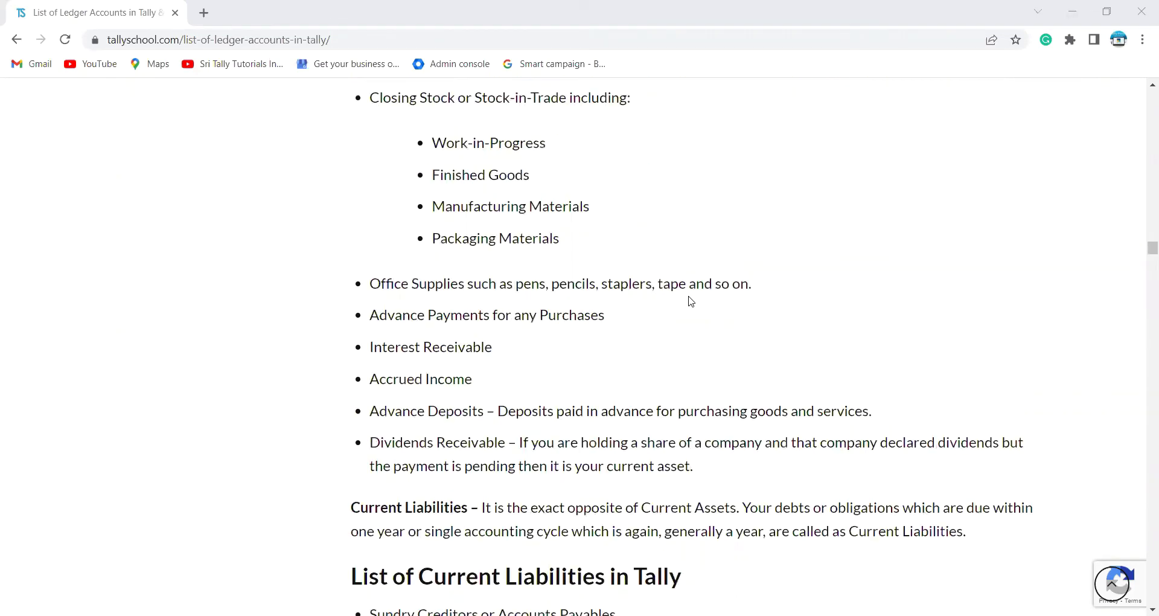
pyautogui.scroll(20, 691, 301)
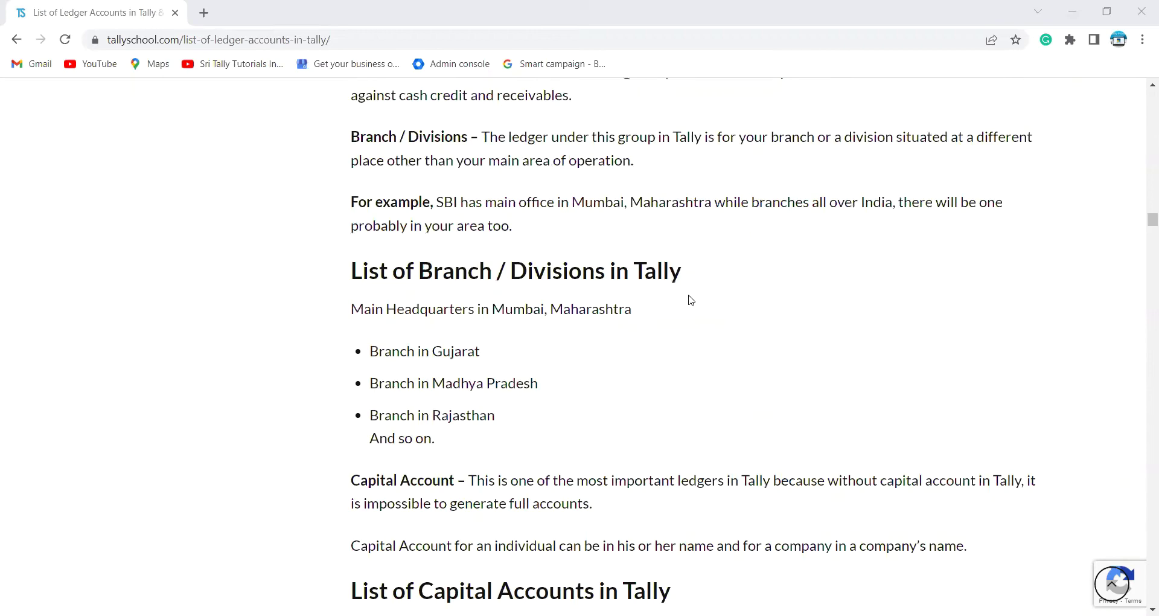
pyautogui.scroll(6, 691, 302)
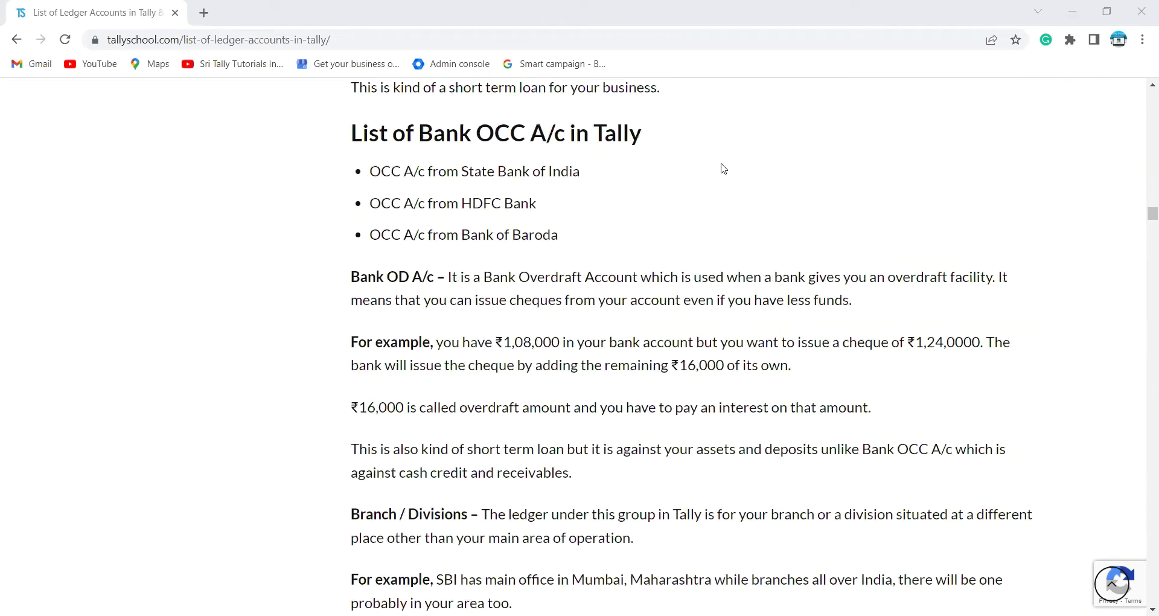
pyautogui.scroll(4, 722, 175)
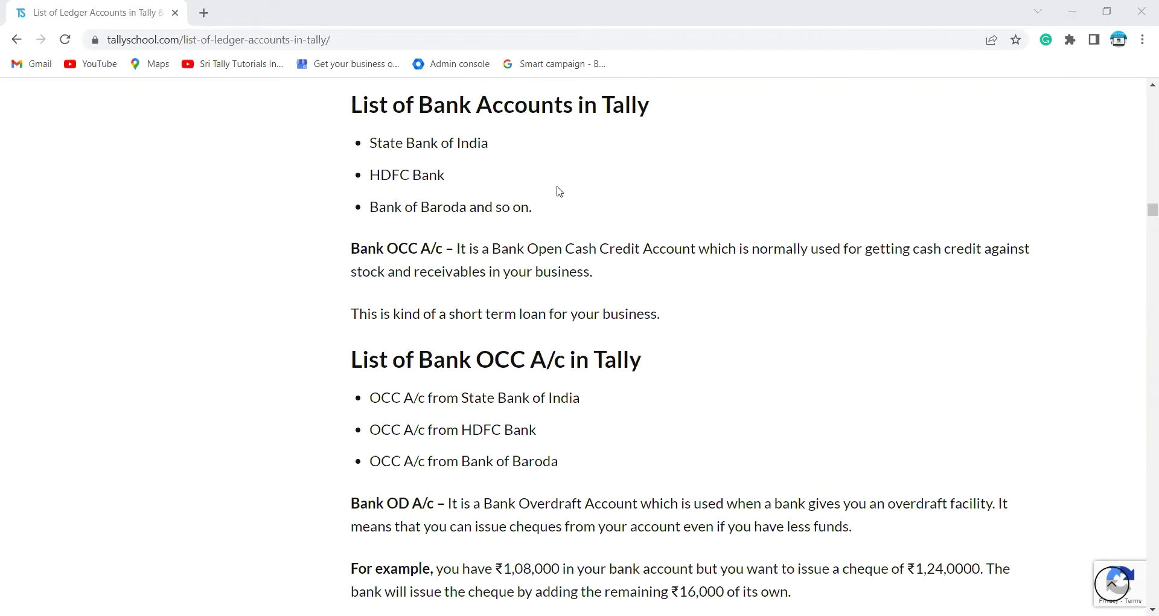
pyautogui.scroll(3, 616, 233)
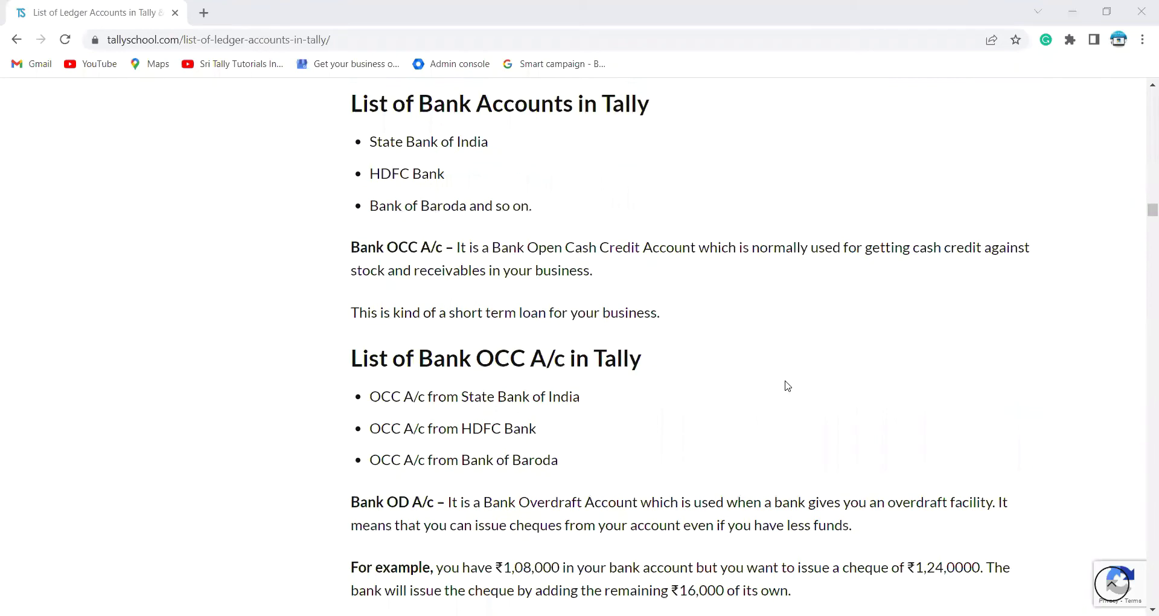
# - Read the Bank OCC A/c and Bank OD A/c explanations, including the overdraft example
pyautogui.scroll(-1, 787, 385)
pyautogui.scroll(-2, 788, 385)
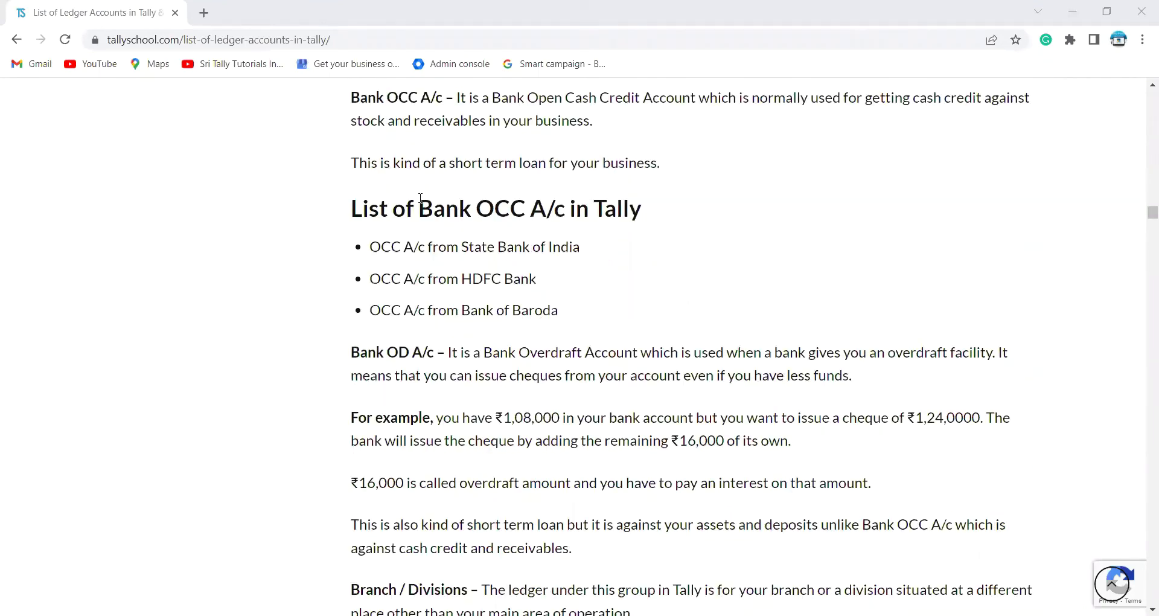
pyautogui.scroll(3, 548, 223)
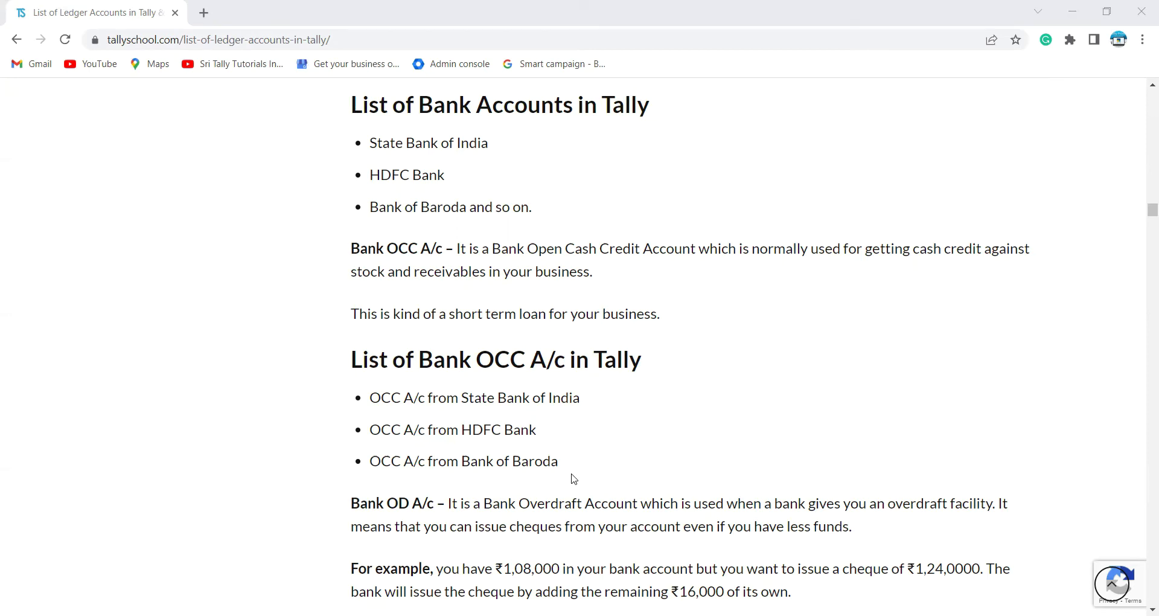
pyautogui.scroll(-3, 571, 477)
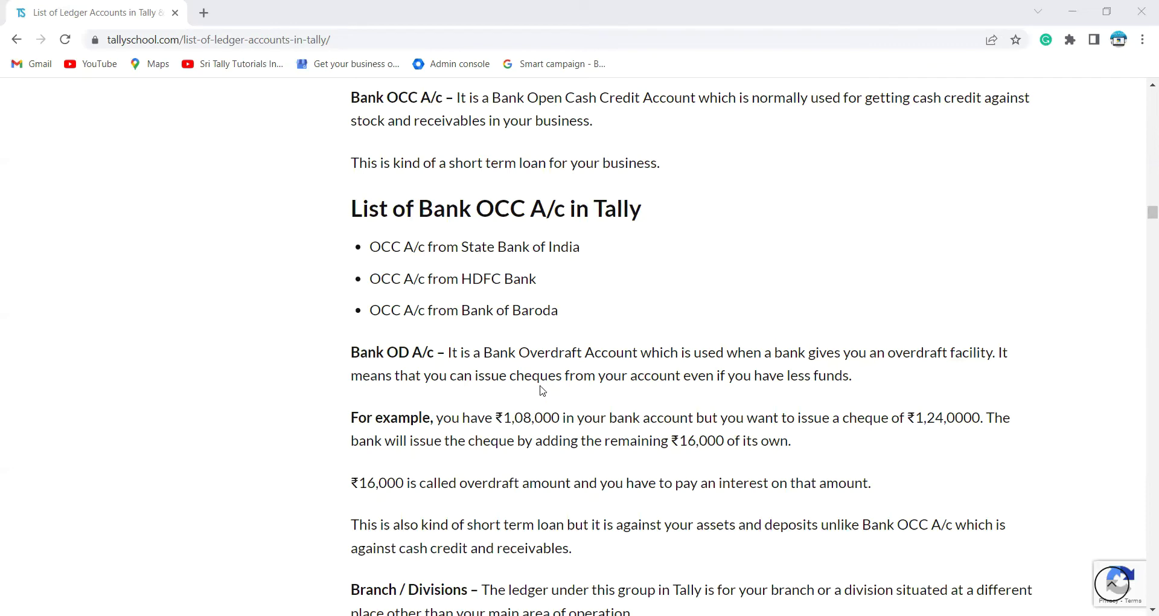
pyautogui.scroll(-1, 542, 390)
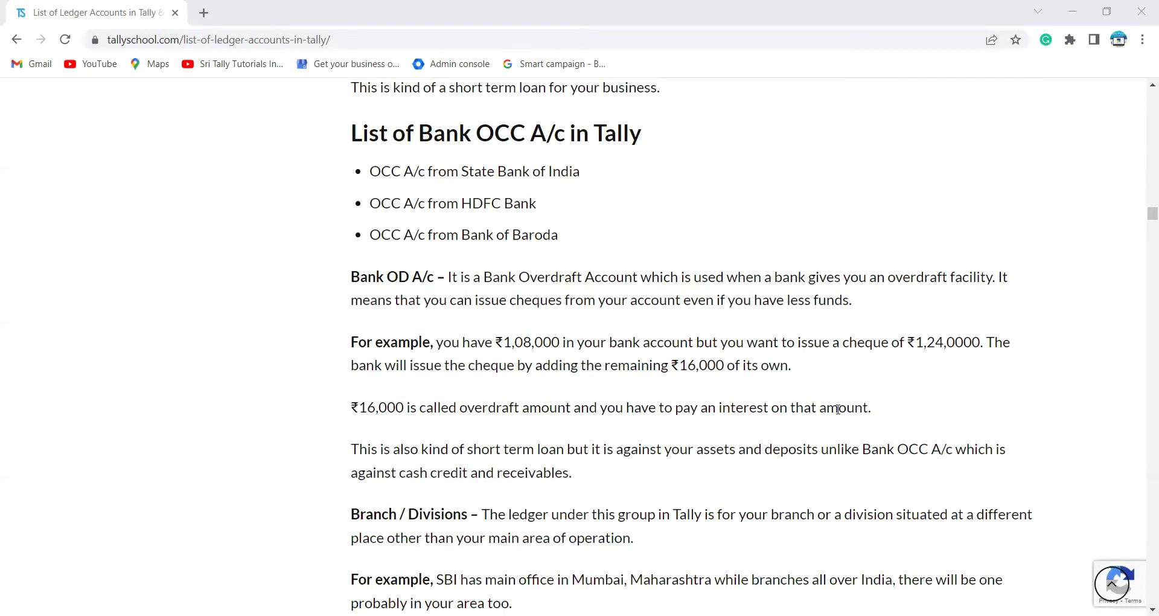
pyautogui.scroll(-1, 862, 414)
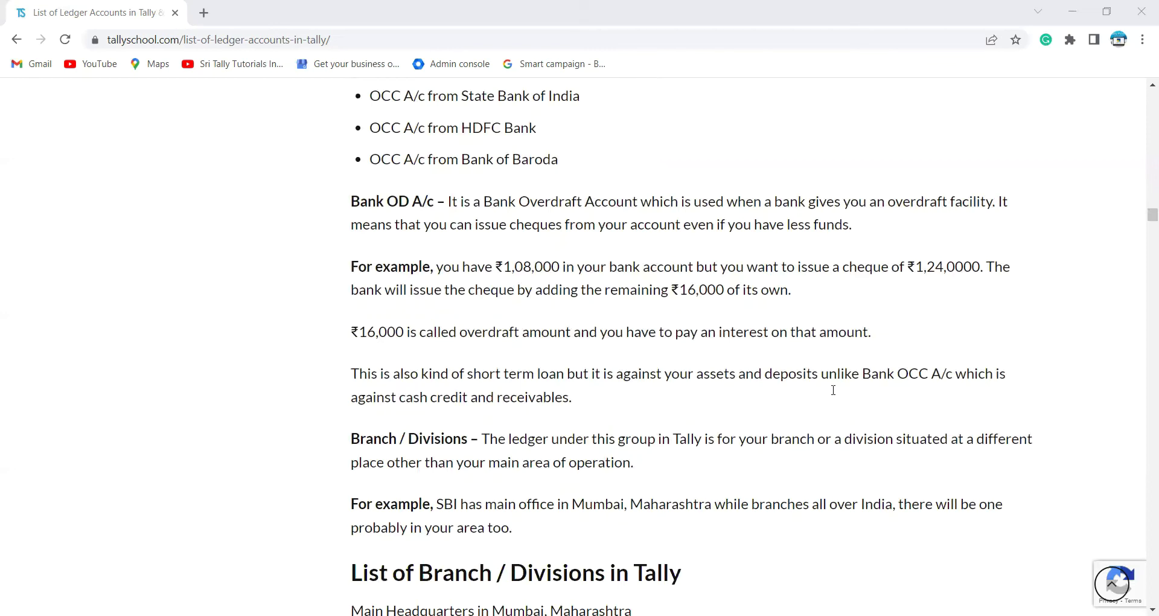
# - Read the Branch / Divisions and Capital Account sections to see which ledgers belong to these groups
pyautogui.click(1142, 9)
pyautogui.scroll(-3, 504, 270)
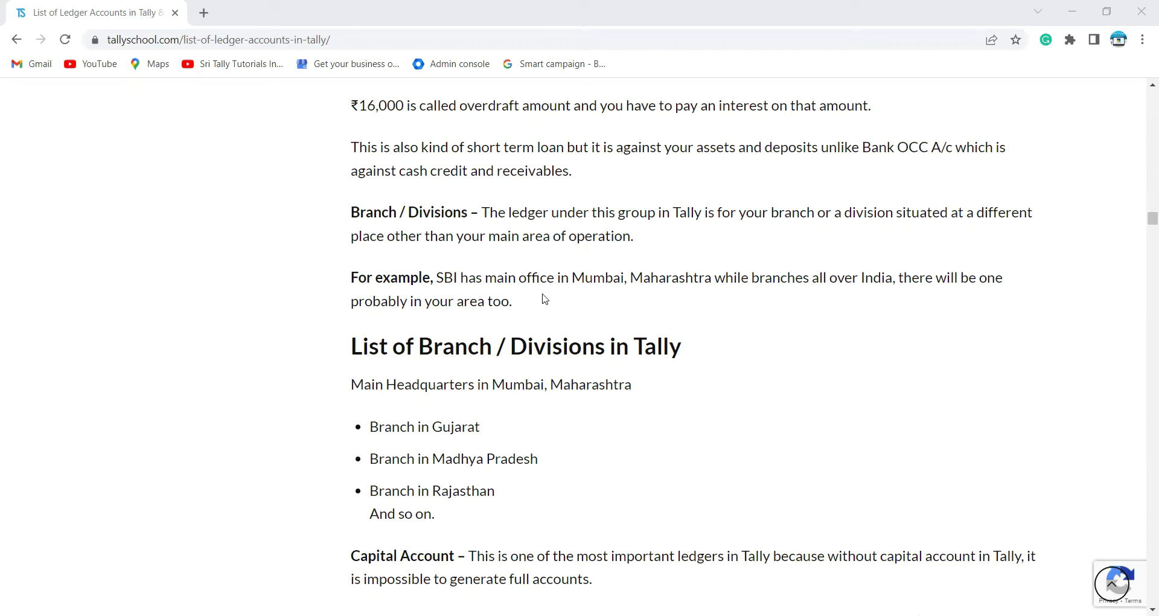
pyautogui.scroll(-3, 545, 298)
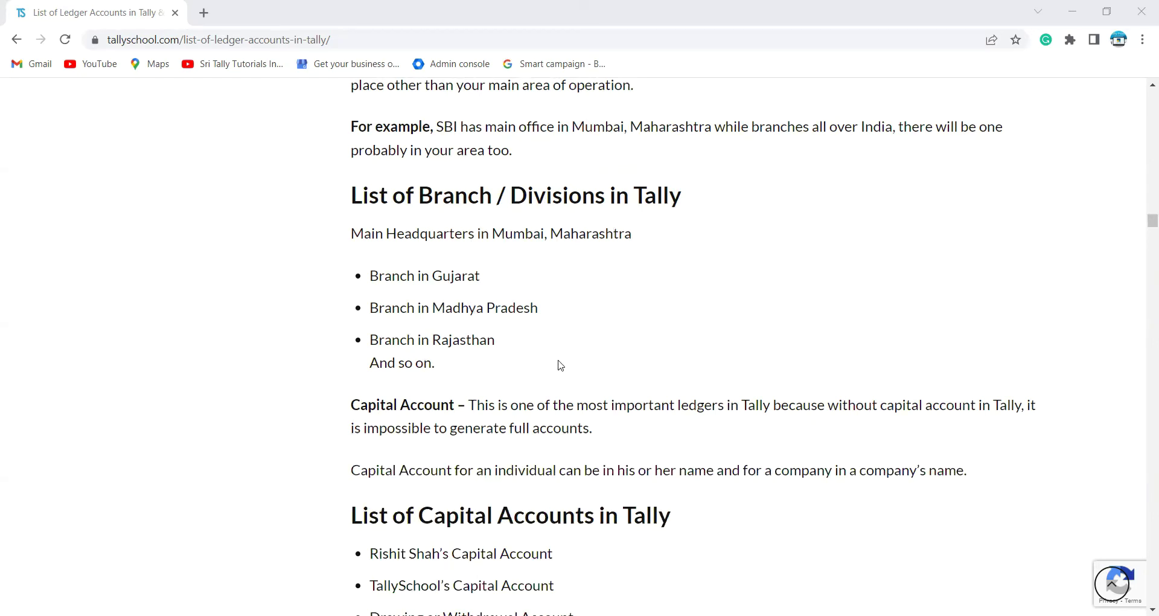
pyautogui.scroll(-2, 556, 362)
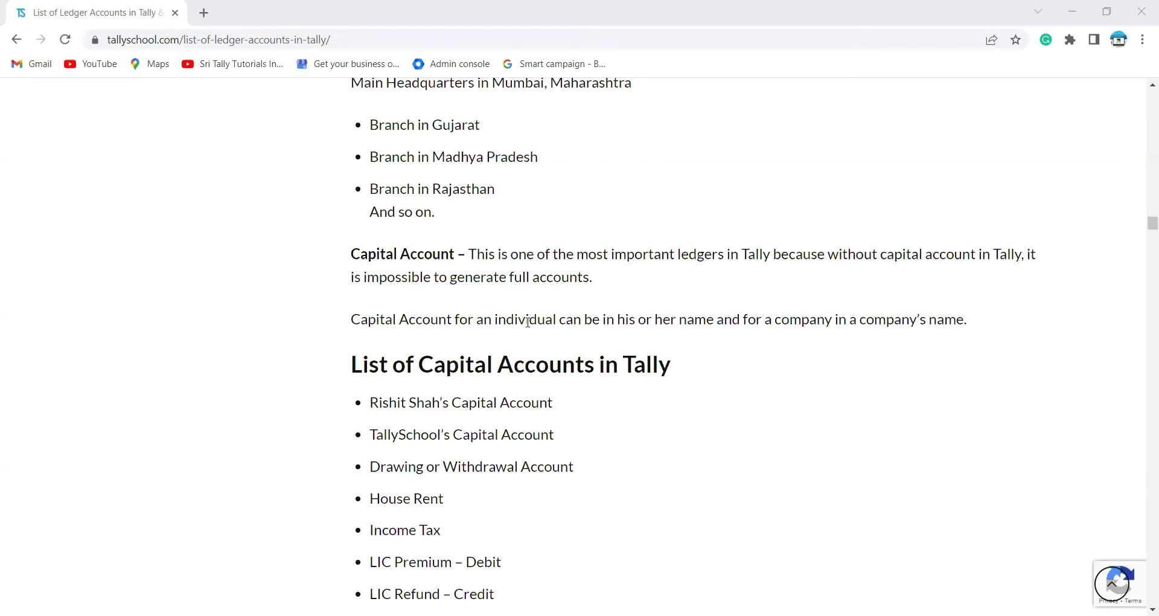
pyautogui.scroll(-3, 528, 322)
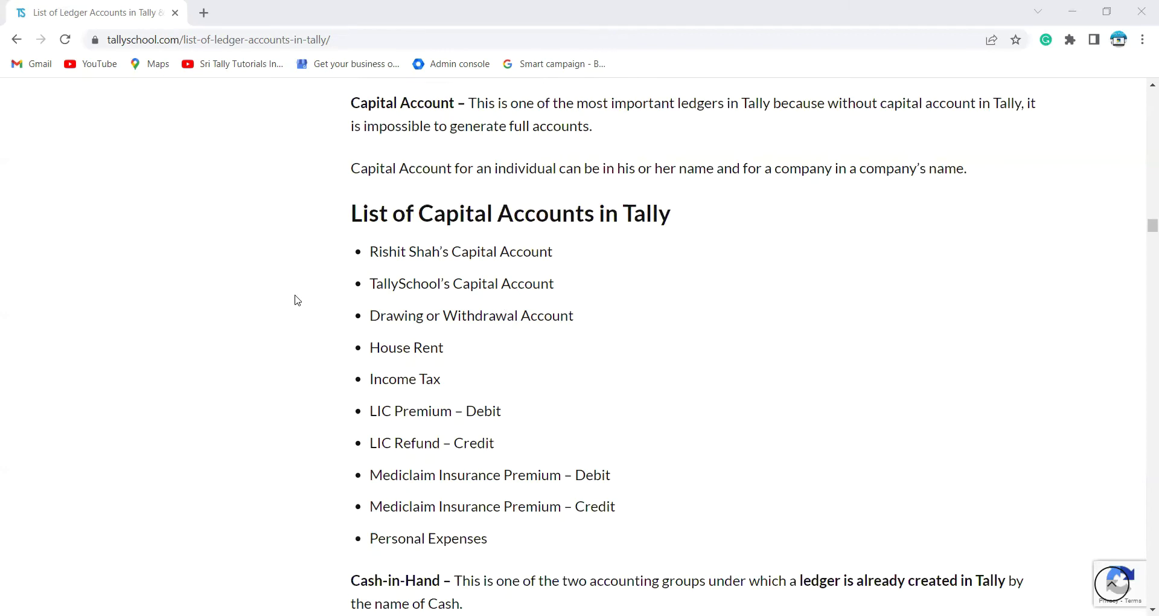
pyautogui.scroll(1, 296, 300)
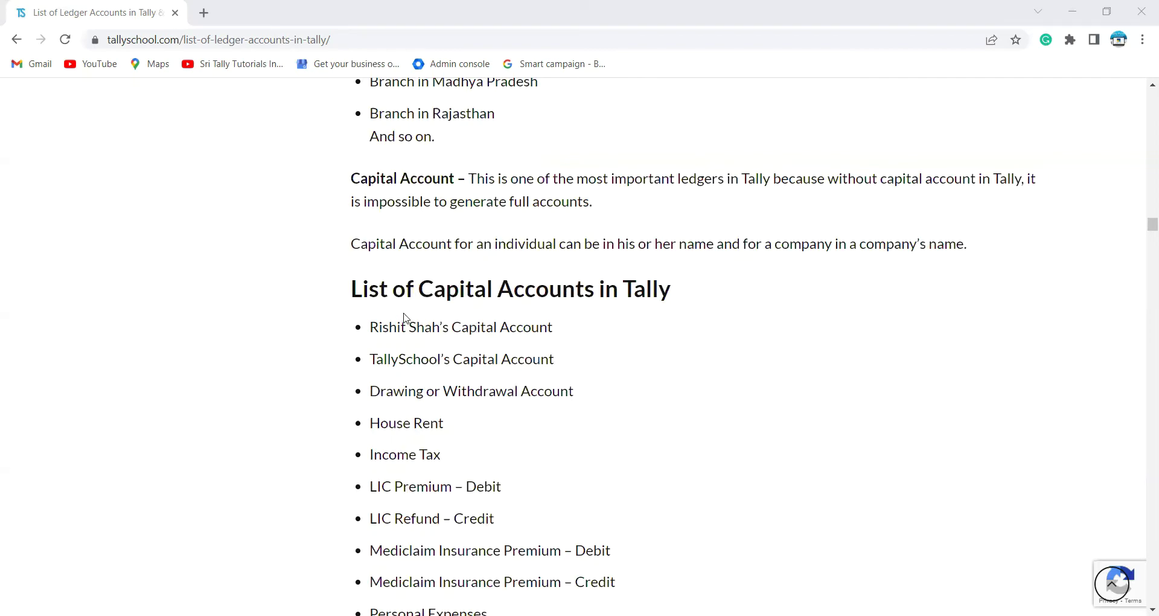
# - Read the rest of the capital accounts list and the Cash-in-Hand section to see which ledgers belong there
pyautogui.scroll(-6, 404, 318)
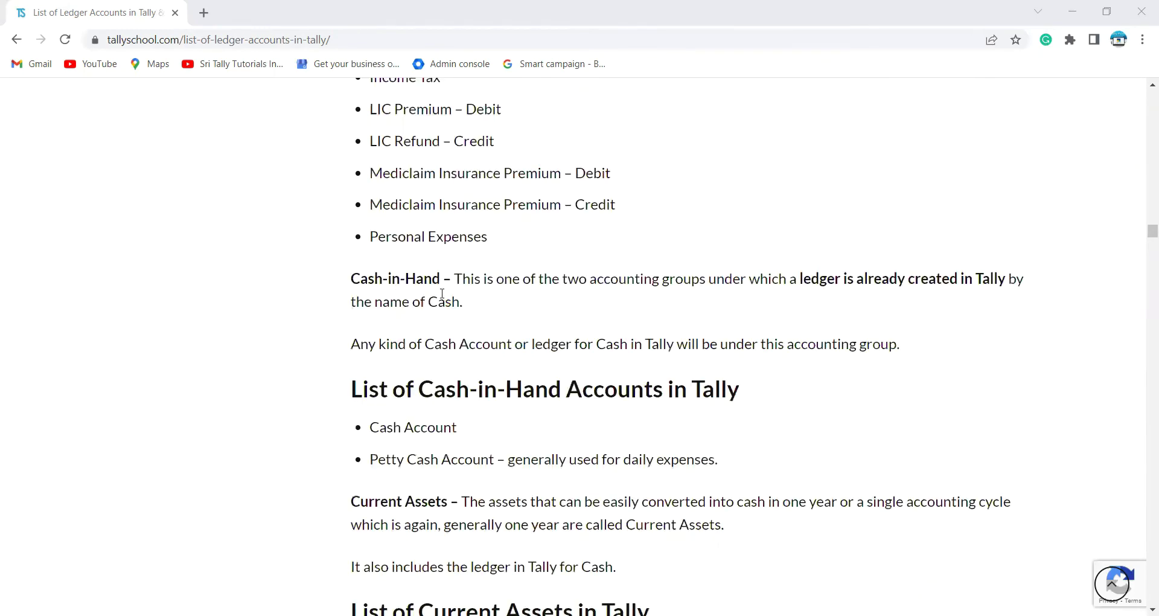
pyautogui.scroll(-1, 442, 293)
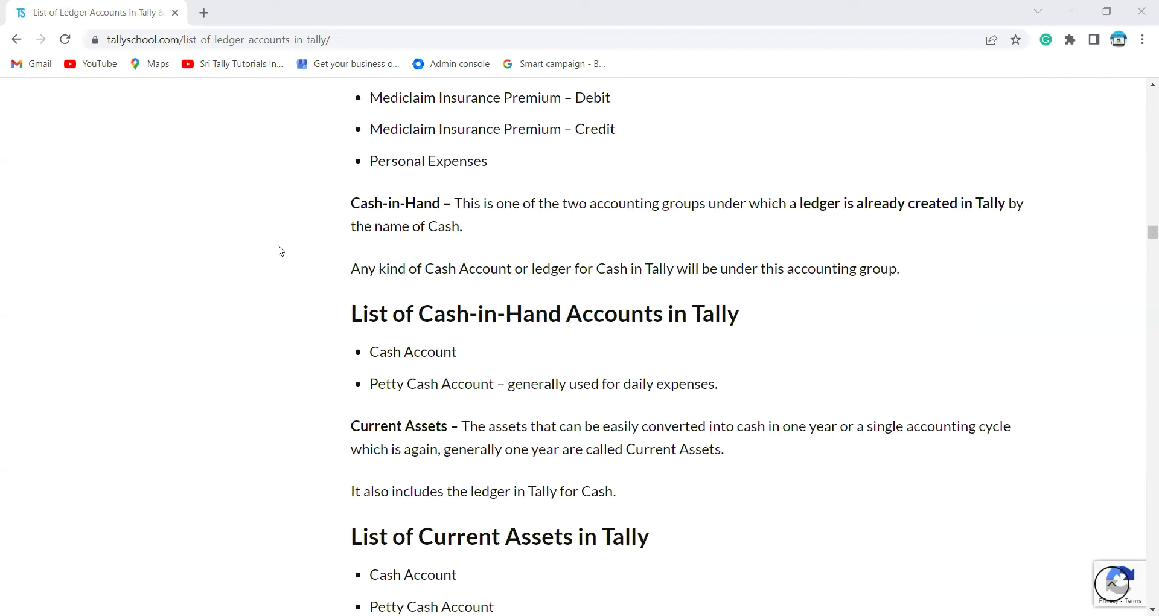
# - Read the Current Assets section and go through its full ledger list, from Cash Account to Dividends Receivable
pyautogui.scroll(-3, 280, 250)
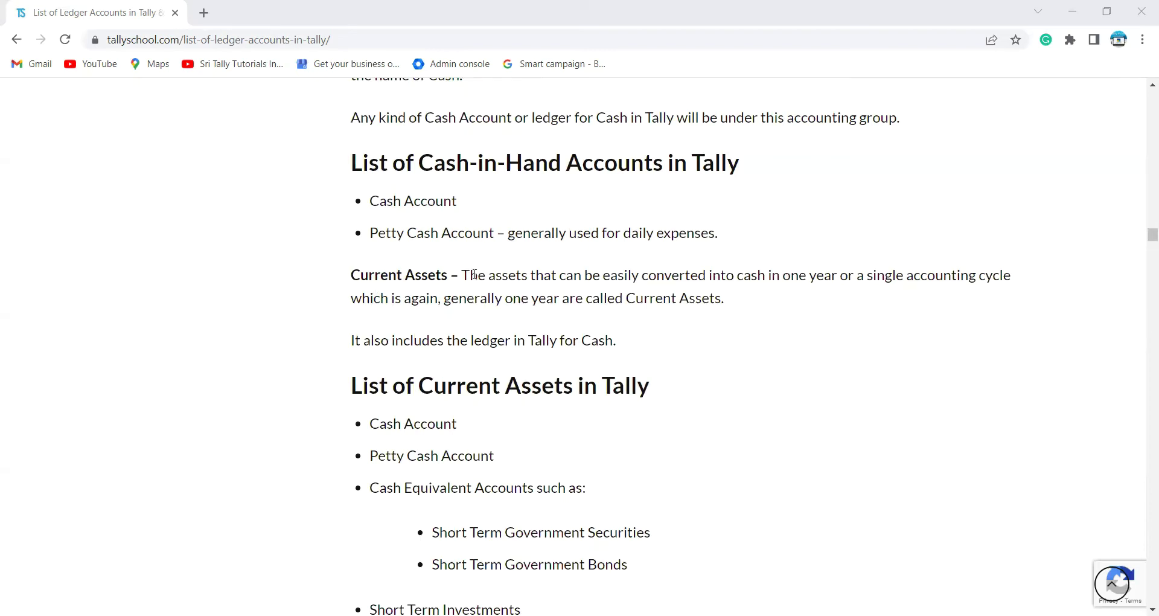
pyautogui.scroll(-1, 475, 275)
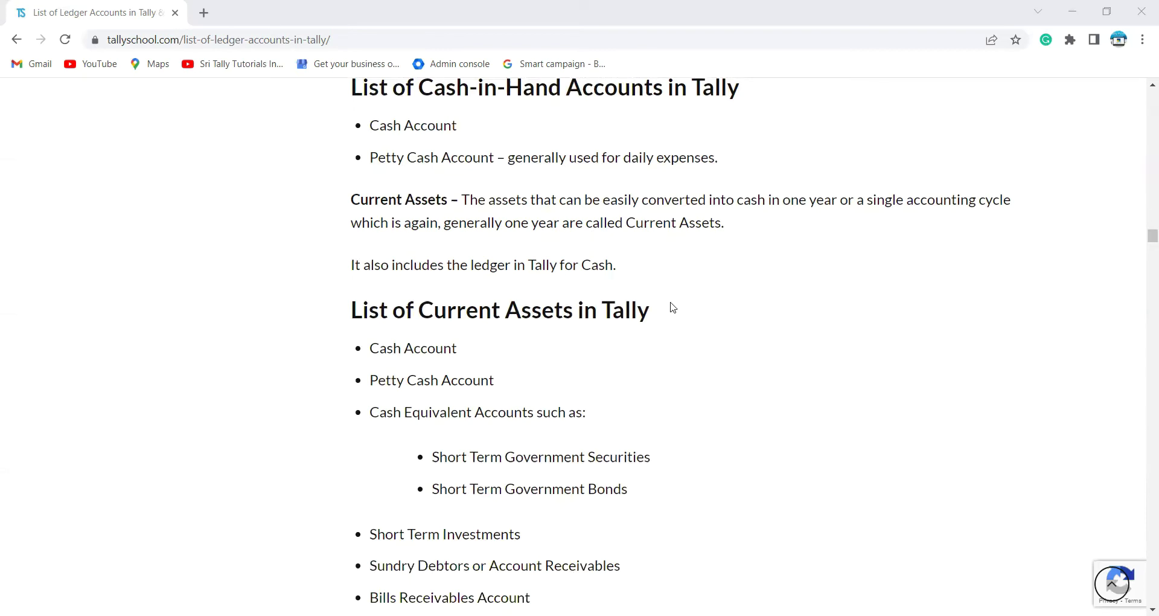
pyautogui.scroll(-2, 667, 302)
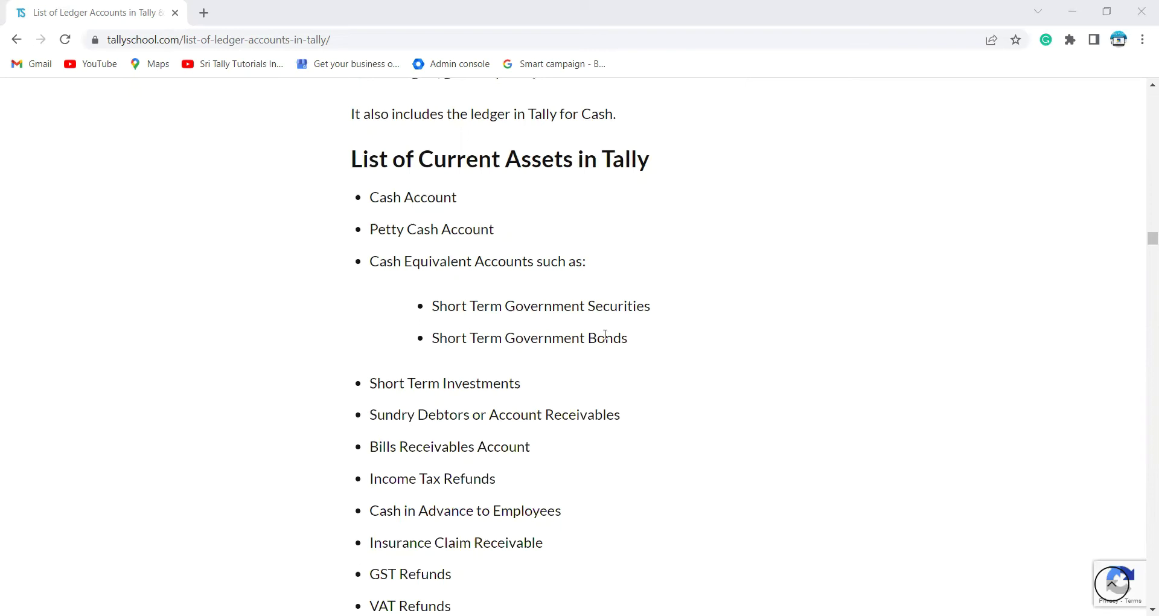
pyautogui.scroll(-2, 605, 335)
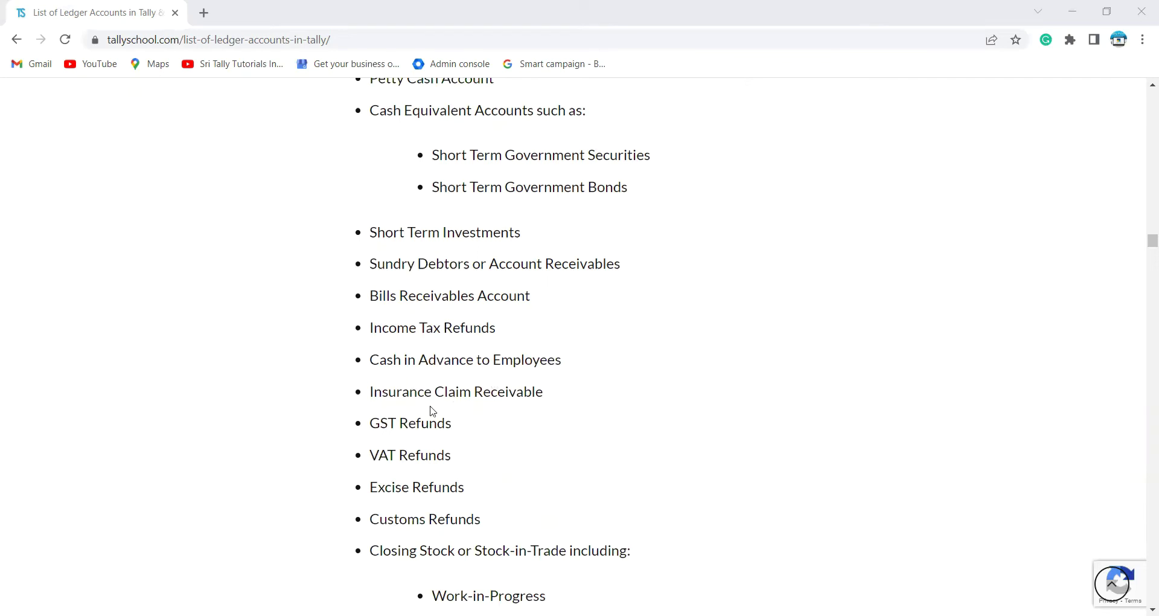
pyautogui.scroll(-1, 534, 413)
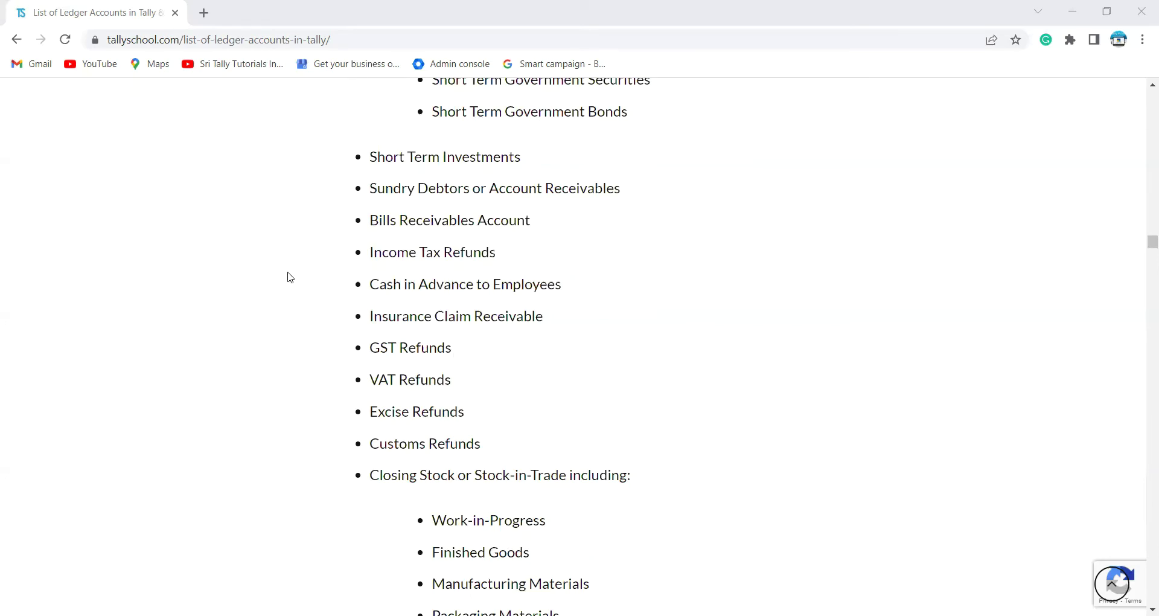
pyautogui.scroll(4, 229, 343)
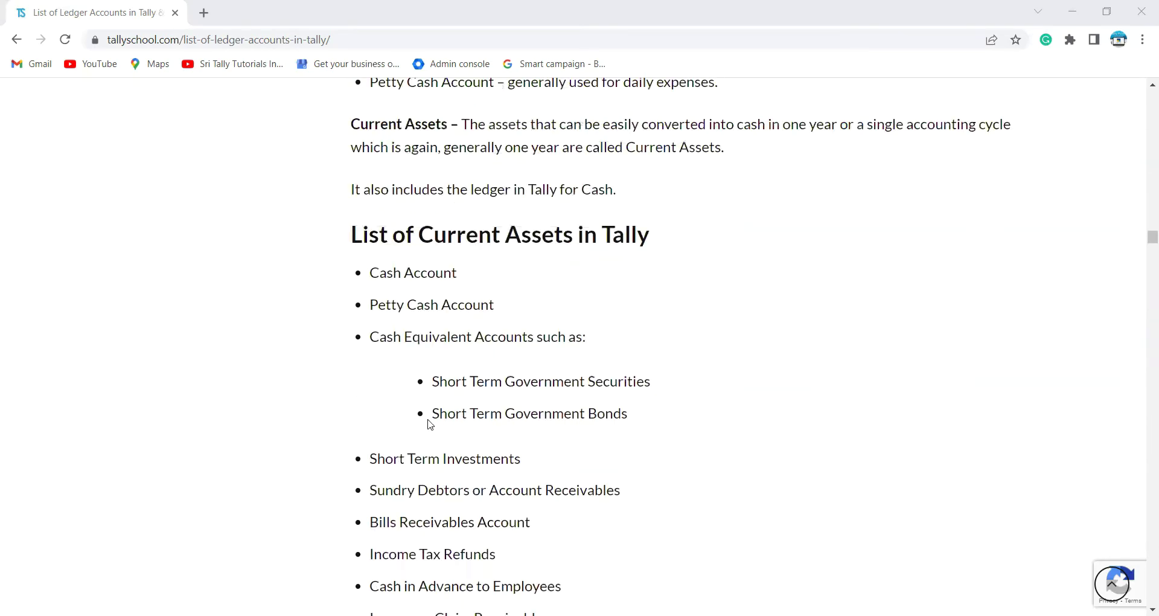
pyautogui.scroll(-3, 429, 422)
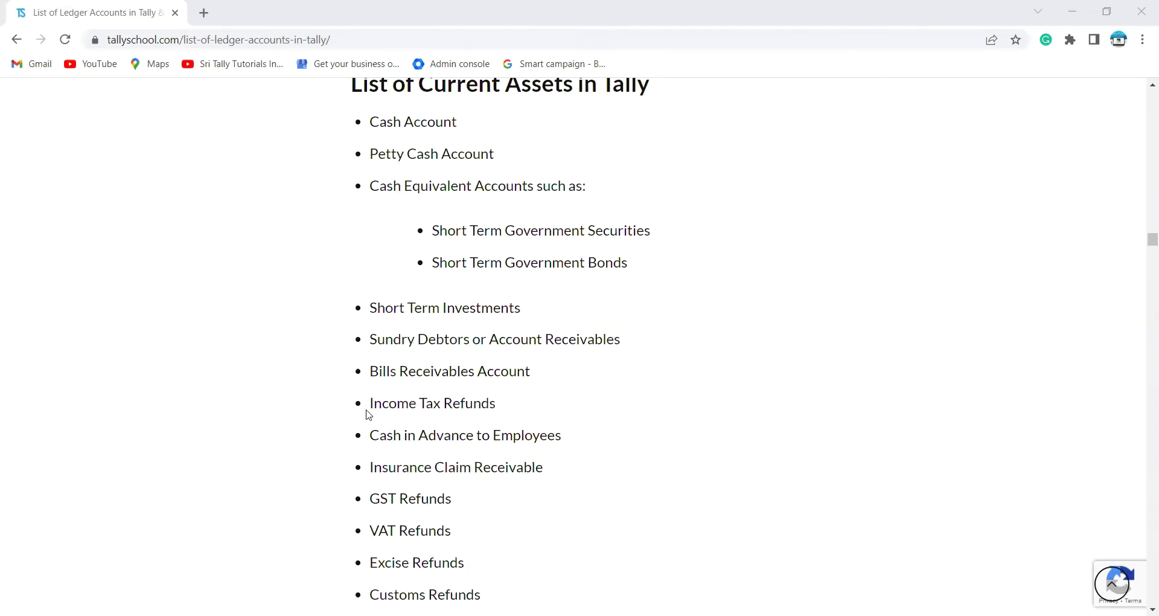
pyautogui.scroll(1, 332, 397)
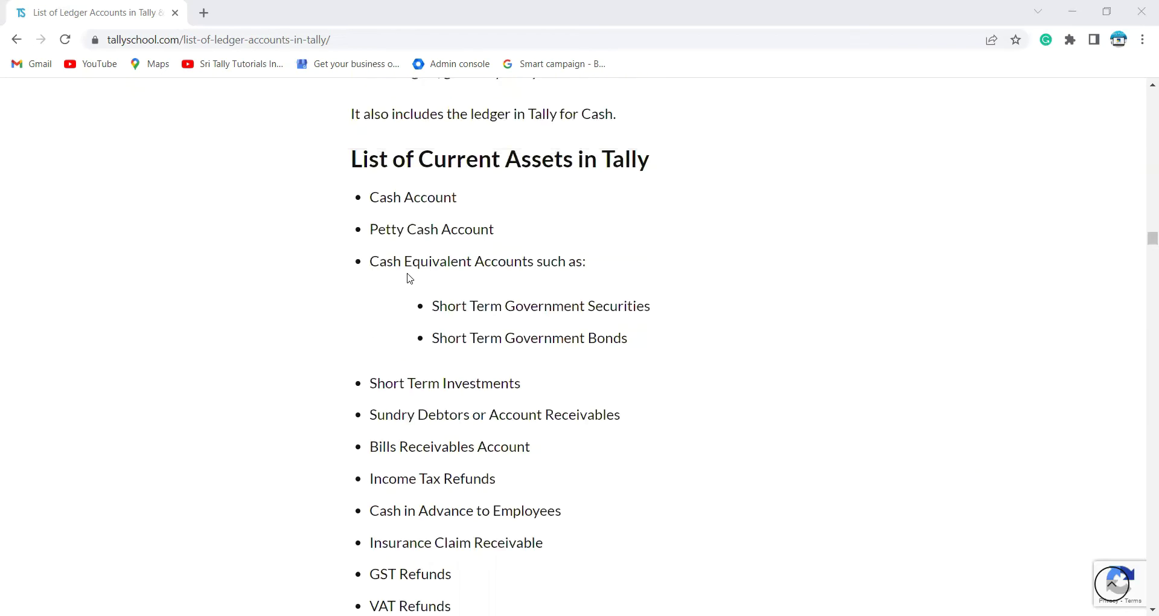
pyautogui.scroll(-2, 367, 343)
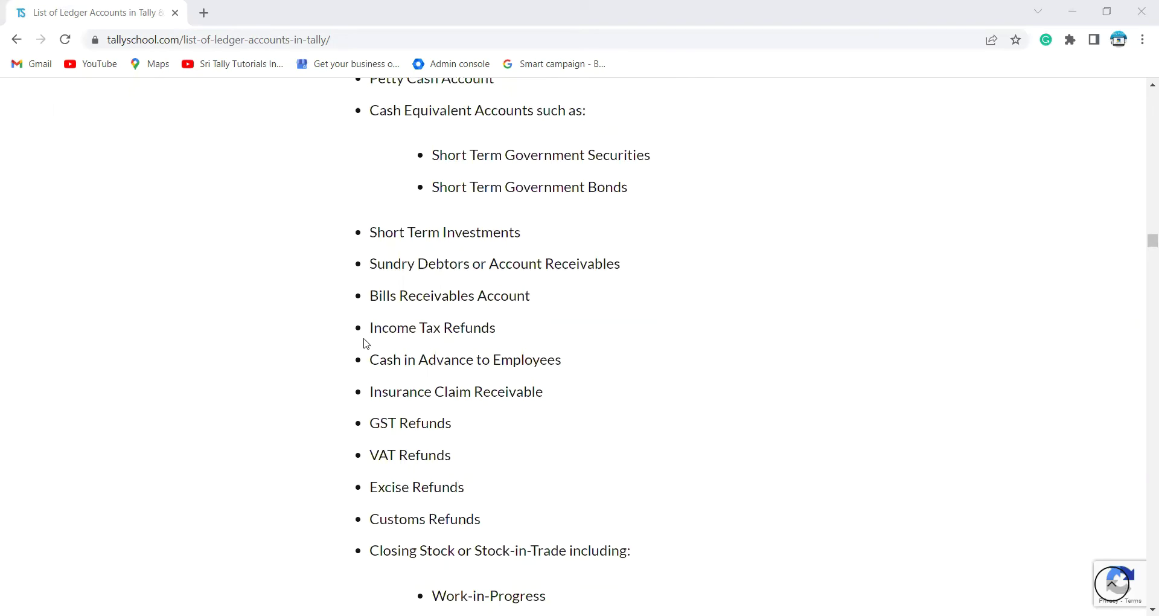
pyautogui.scroll(-3, 366, 344)
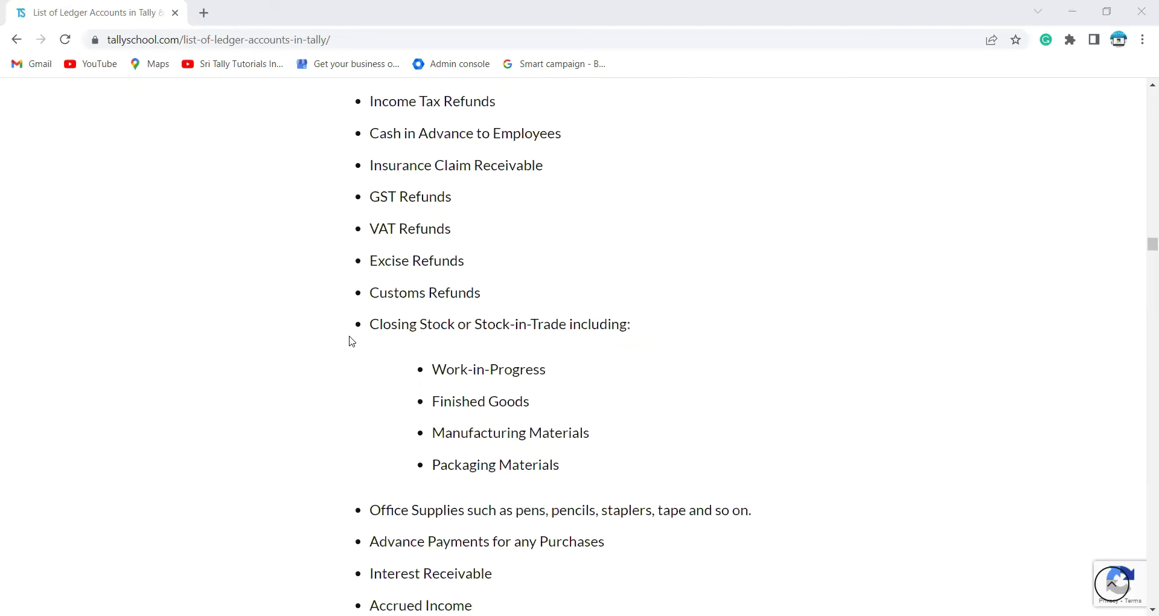
pyautogui.scroll(-3, 352, 342)
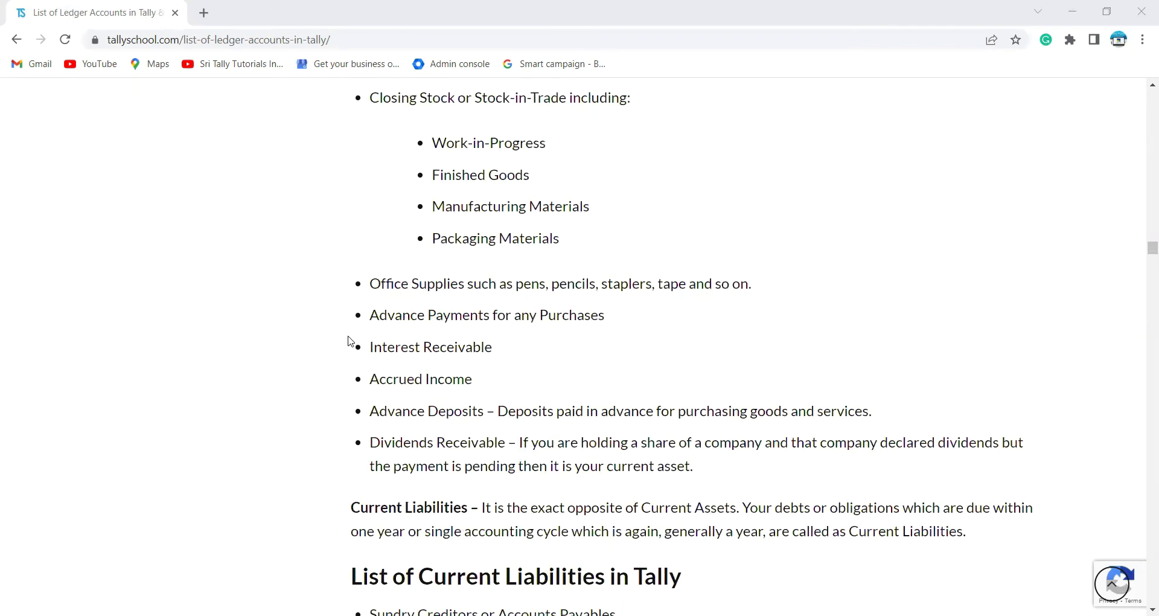
# - Read the Current Liabilities explanation and its ledger list, from Sundry Creditors to Short Term Loans
pyautogui.scroll(-3, 348, 341)
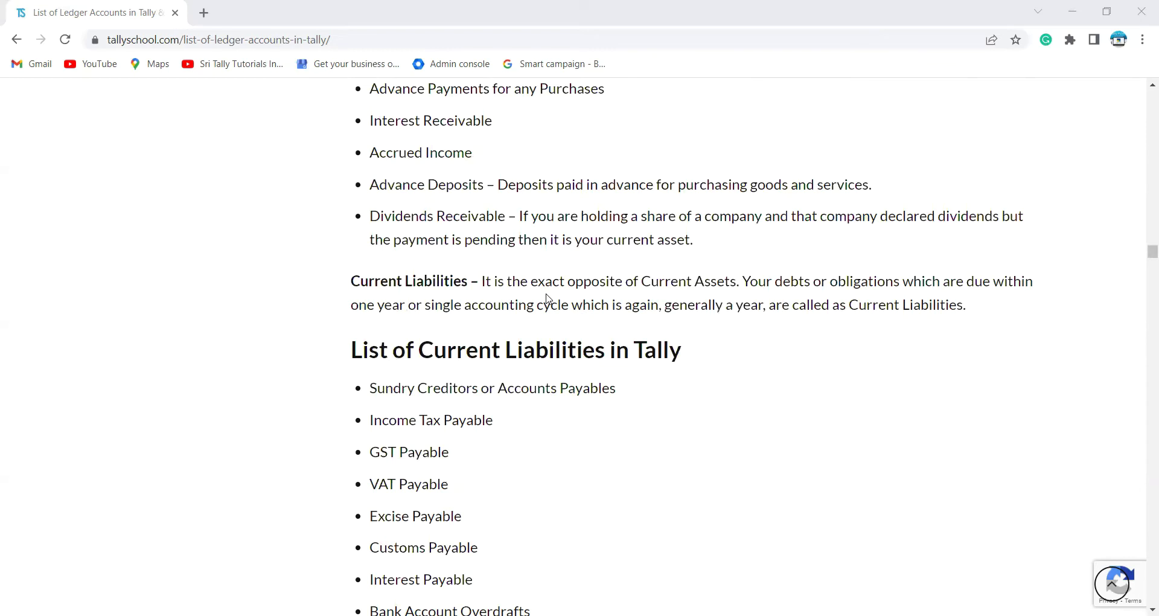
pyautogui.scroll(-3, 547, 299)
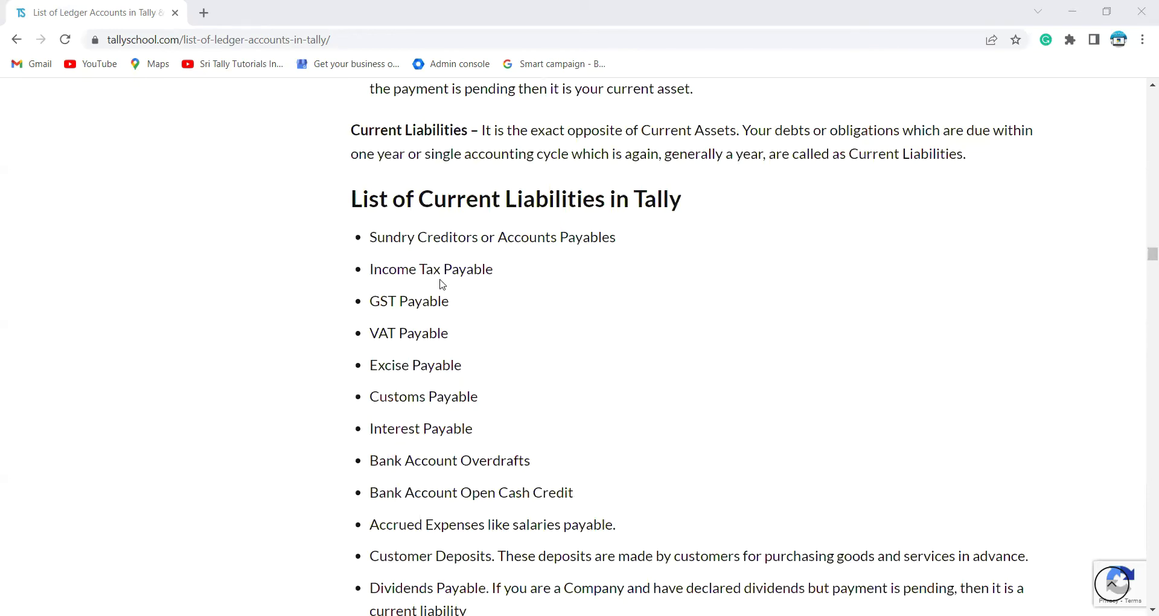
pyautogui.scroll(-2, 443, 287)
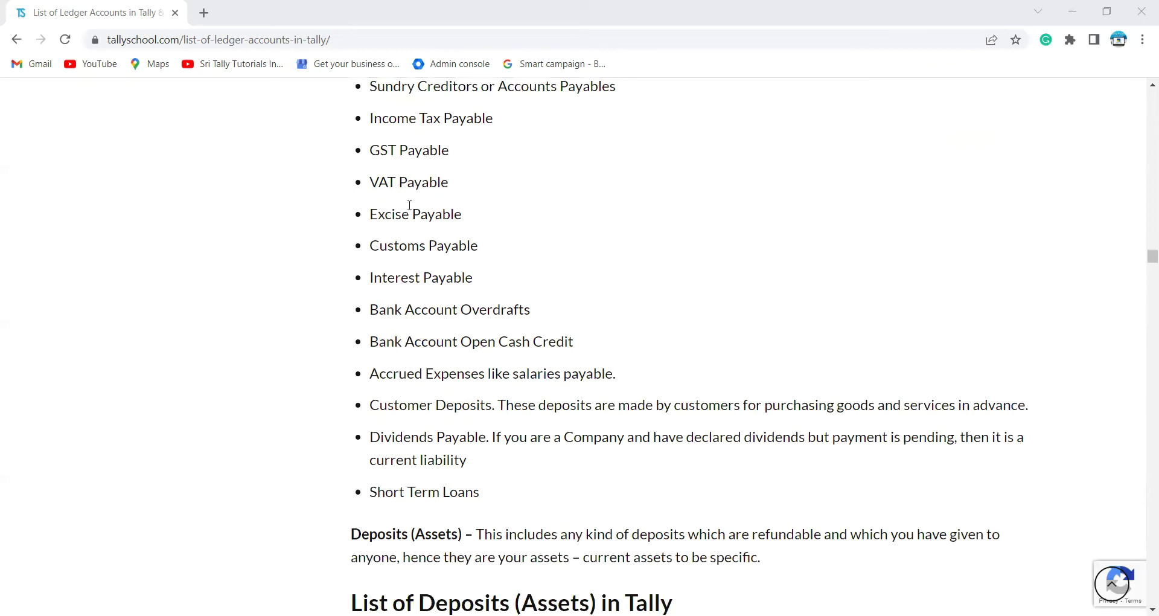
pyautogui.scroll(3, 484, 257)
pyautogui.scroll(-4, 483, 257)
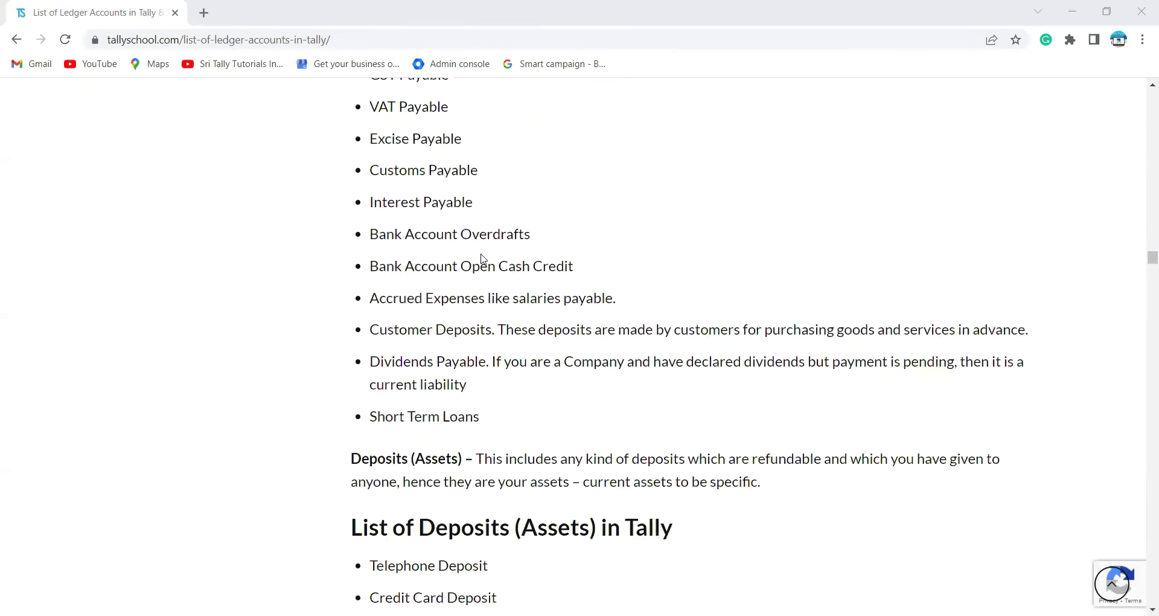
# - Read the Deposits (Assets) section to see which refundable deposits belong to this group
pyautogui.scroll(-1, 474, 261)
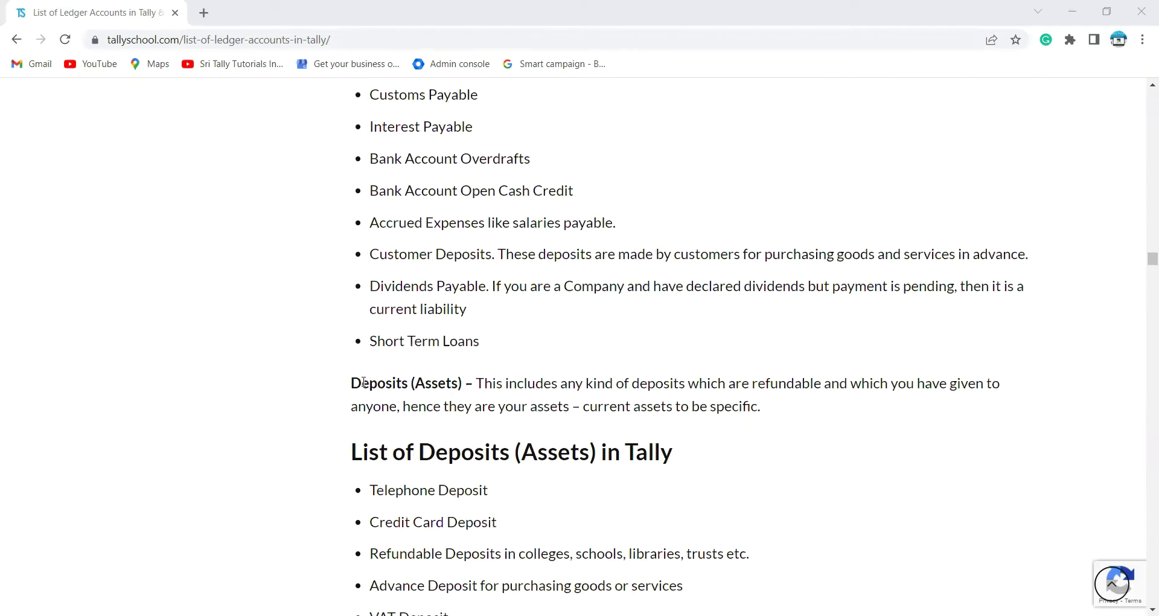
pyautogui.scroll(-2, 381, 405)
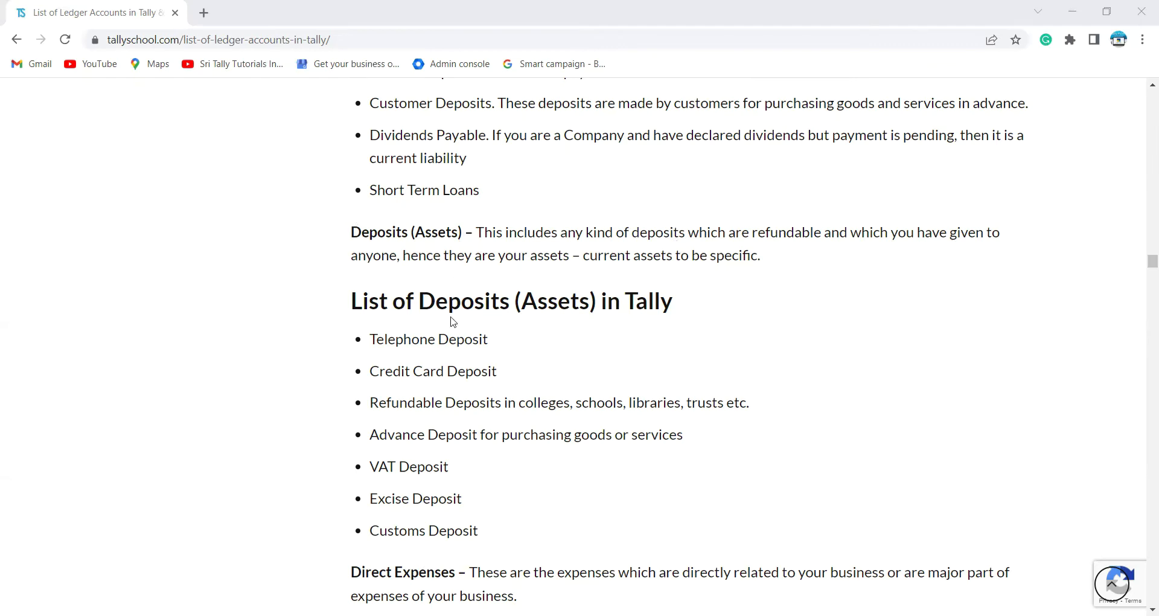
pyautogui.scroll(-1, 453, 321)
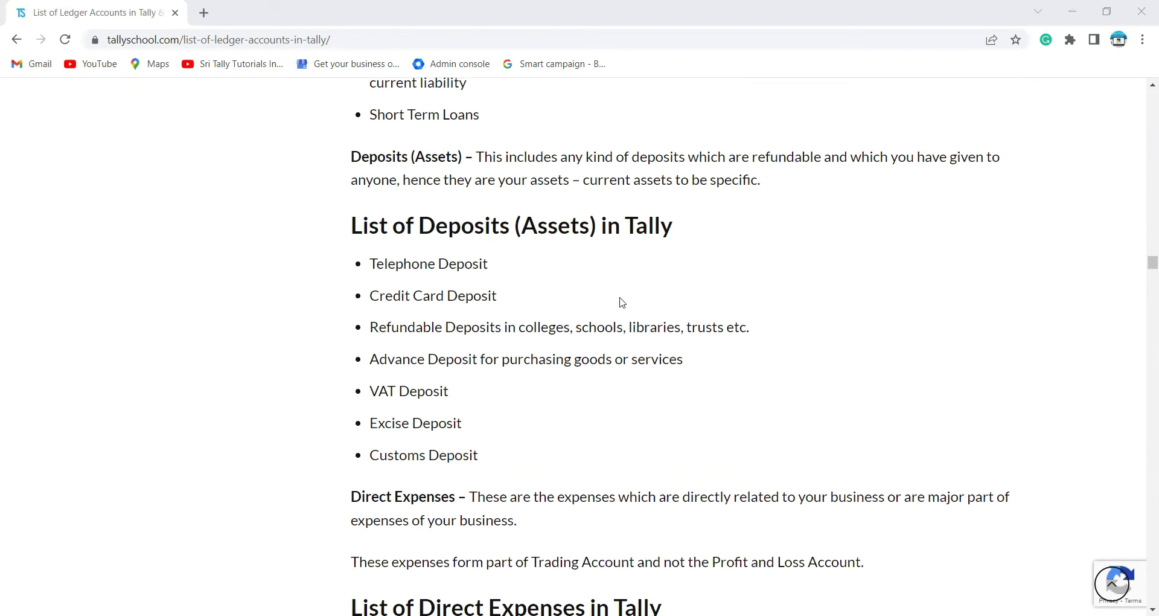
pyautogui.scroll(-1, 622, 302)
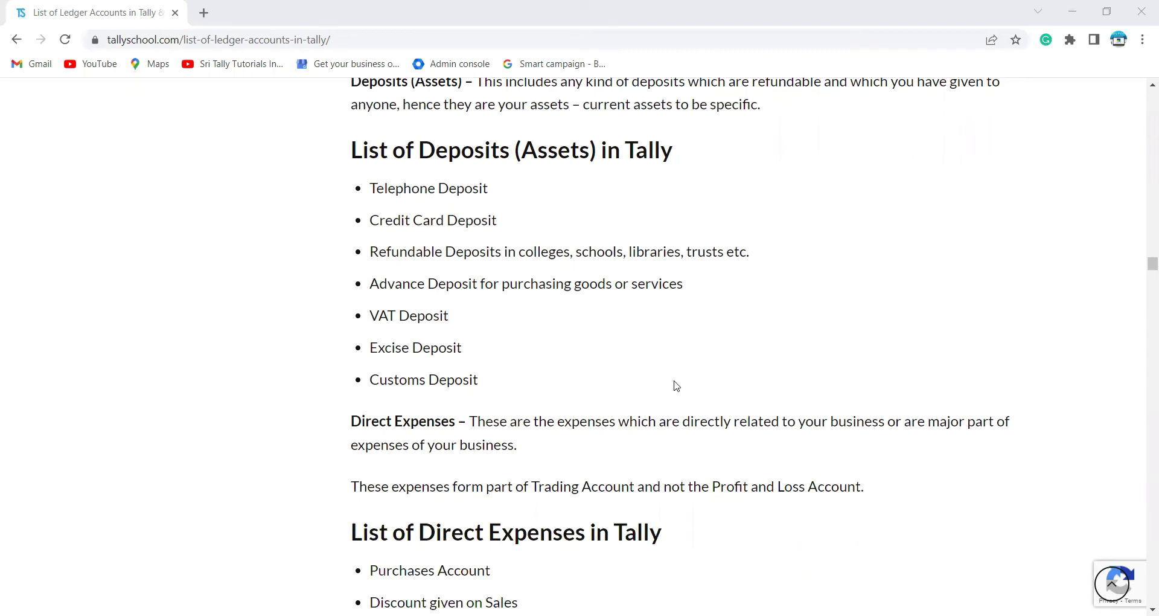
pyautogui.scroll(3, 674, 385)
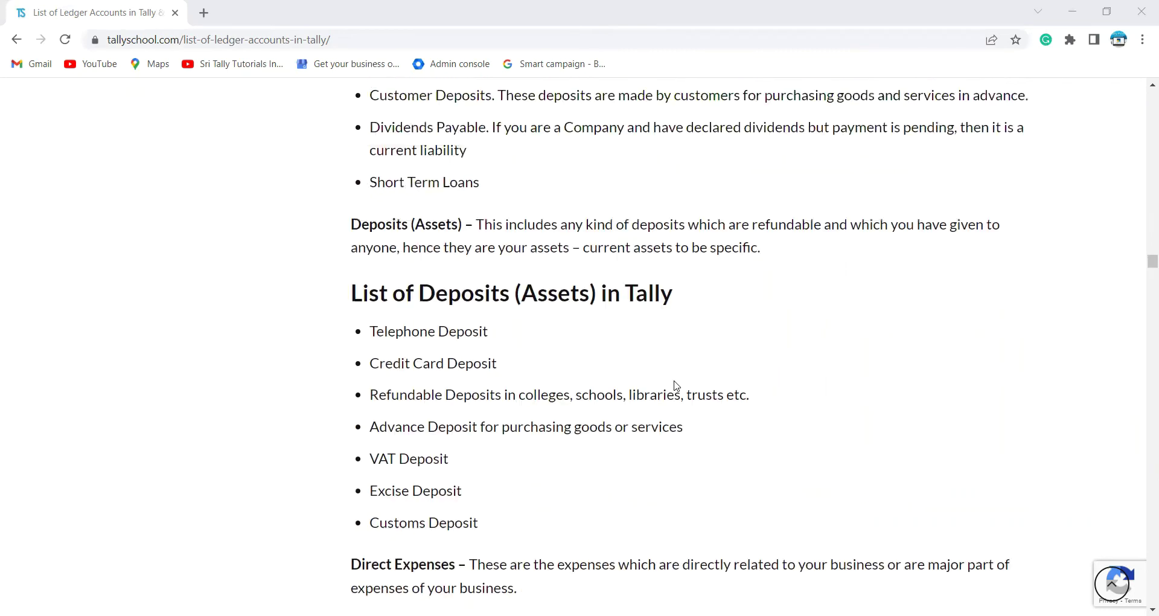
# - Read the Direct Expenses and Direct Incomes sections to see which ledgers form part of the Trading Account
pyautogui.scroll(-6, 664, 378)
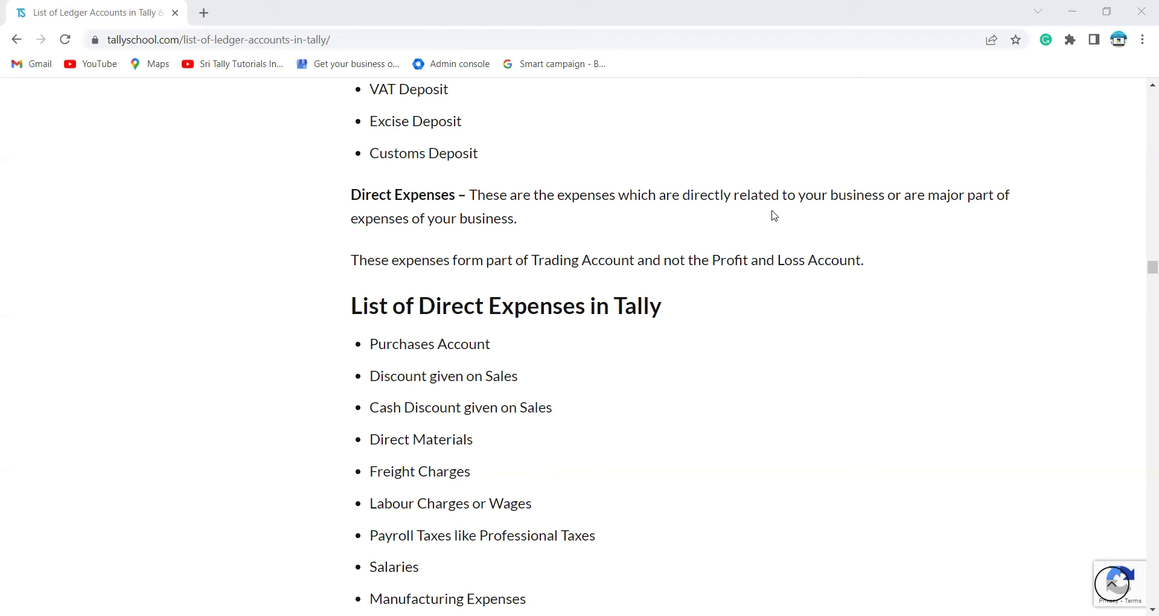
pyautogui.scroll(2, 771, 212)
pyautogui.scroll(-2, 563, 435)
pyautogui.scroll(-2, 560, 418)
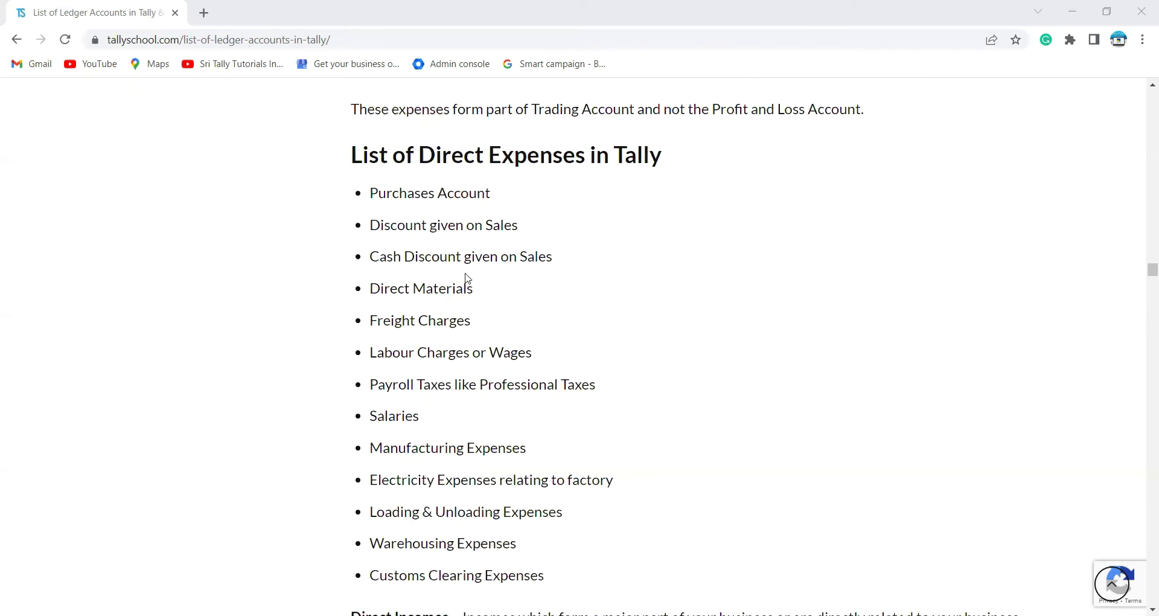
pyautogui.scroll(-1, 490, 337)
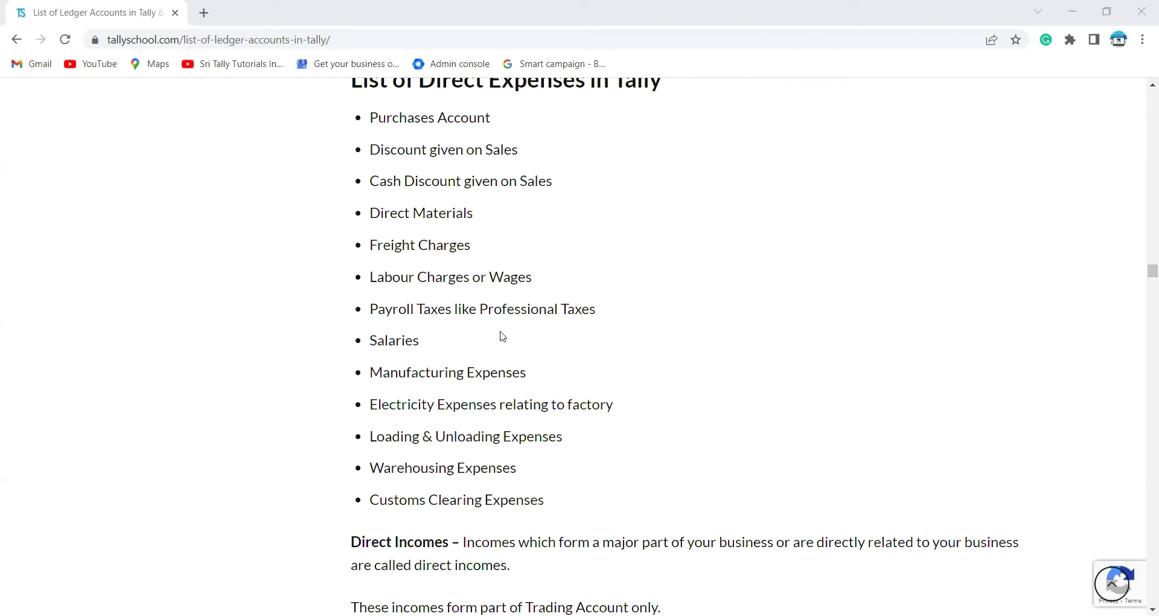
pyautogui.scroll(-3, 494, 344)
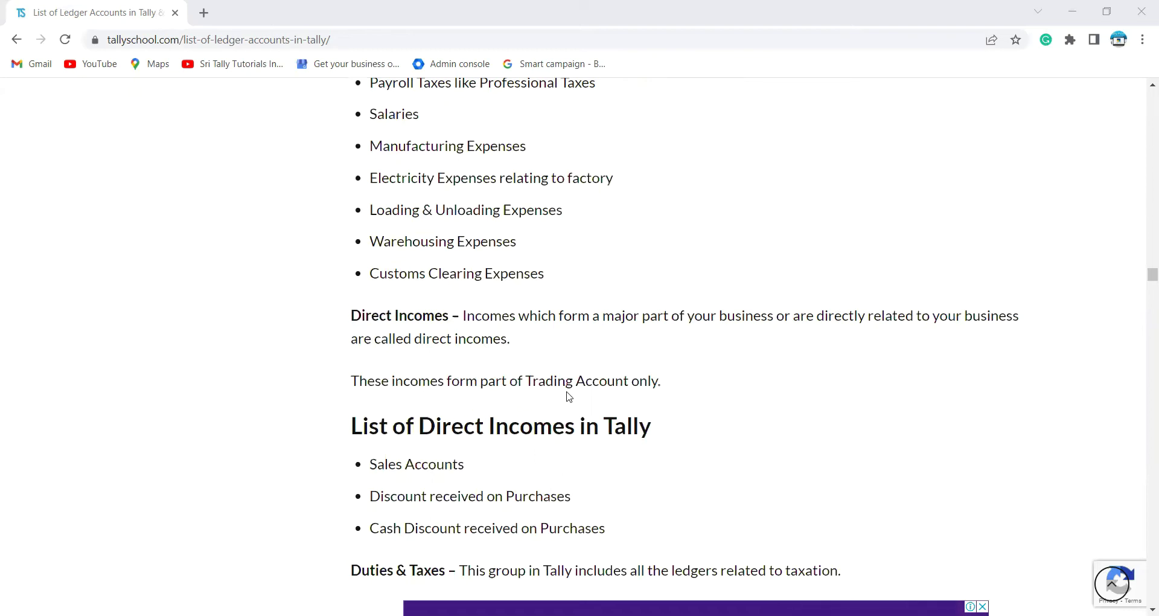
pyautogui.scroll(-2, 625, 396)
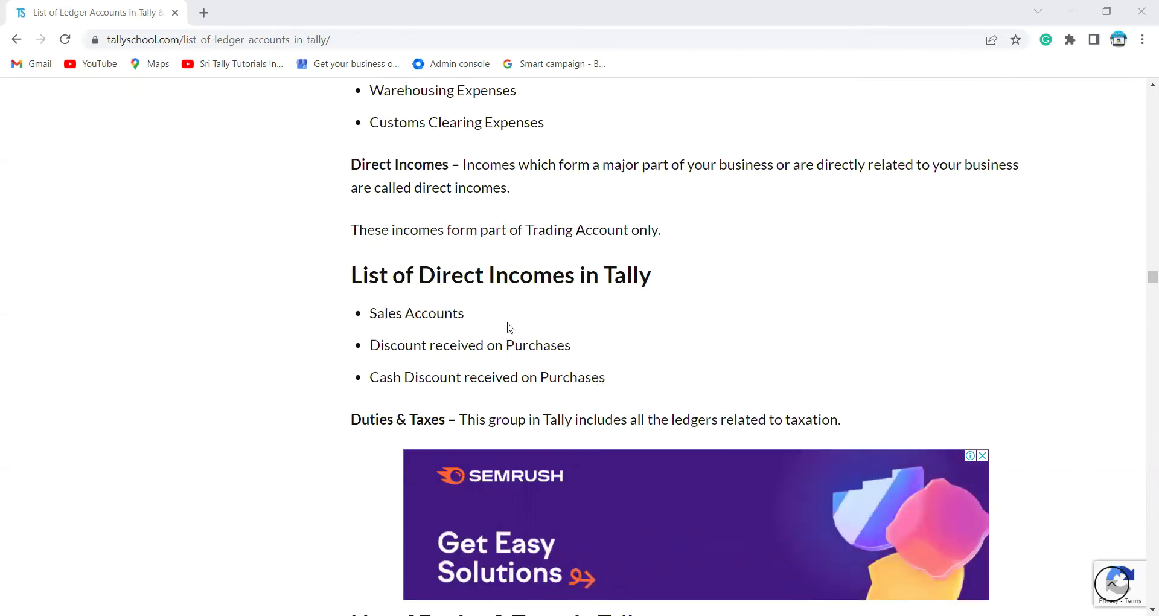
# - Read the Duties & Taxes section and examine its list of GST, VAT, excise, customs, income tax and professional tax ledgers
pyautogui.scroll(-2, 500, 326)
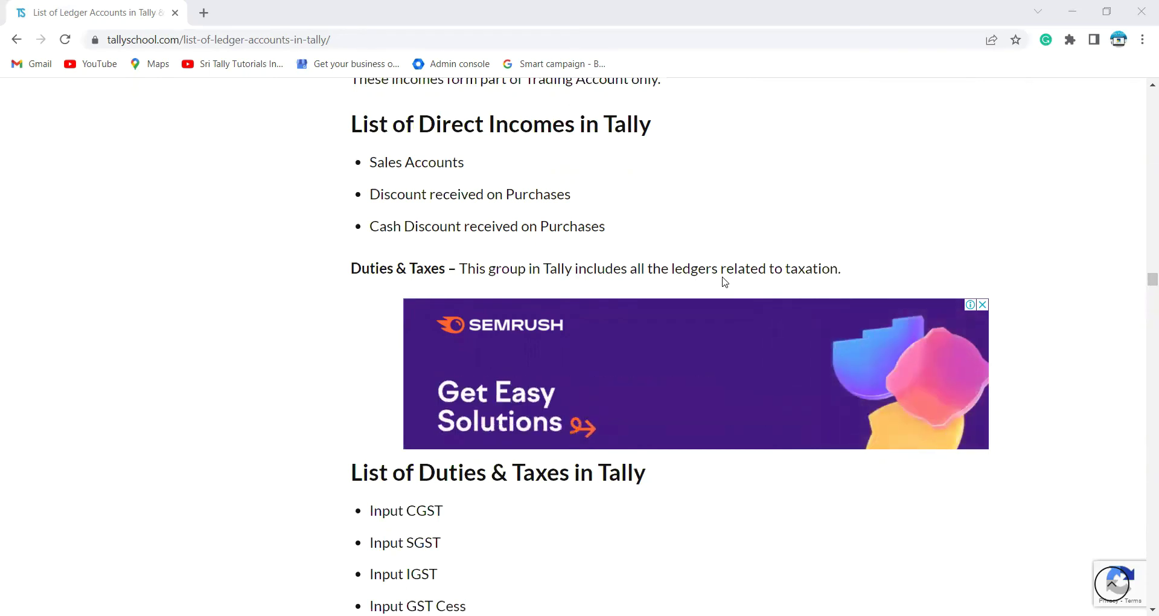
pyautogui.scroll(-2, 722, 279)
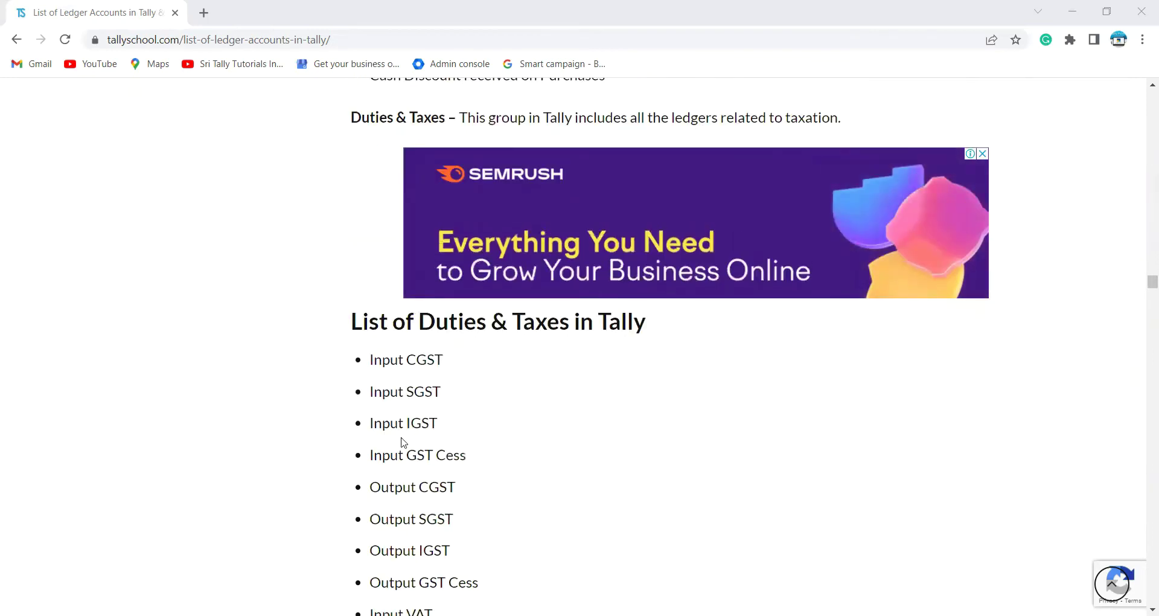
pyautogui.scroll(-1, 496, 429)
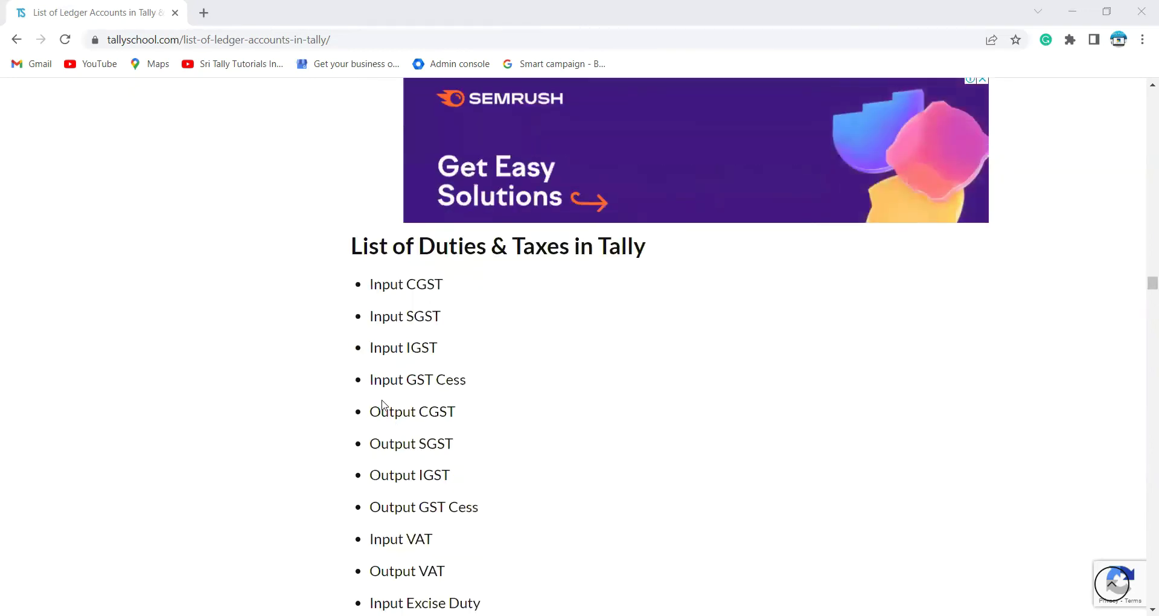
pyautogui.scroll(-3, 508, 379)
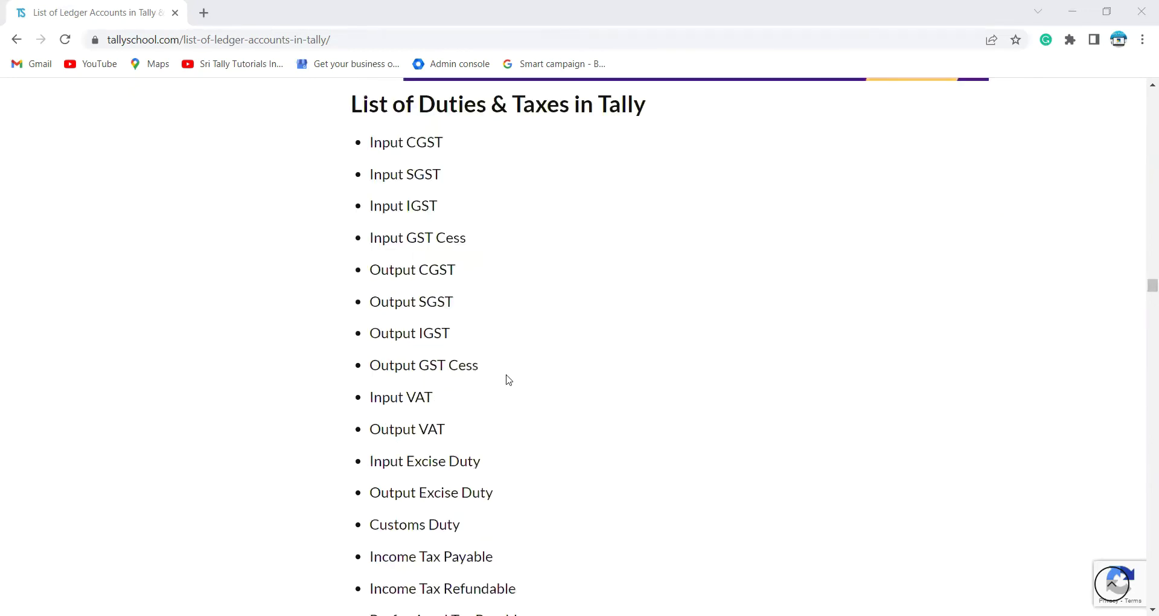
pyautogui.scroll(2, 507, 379)
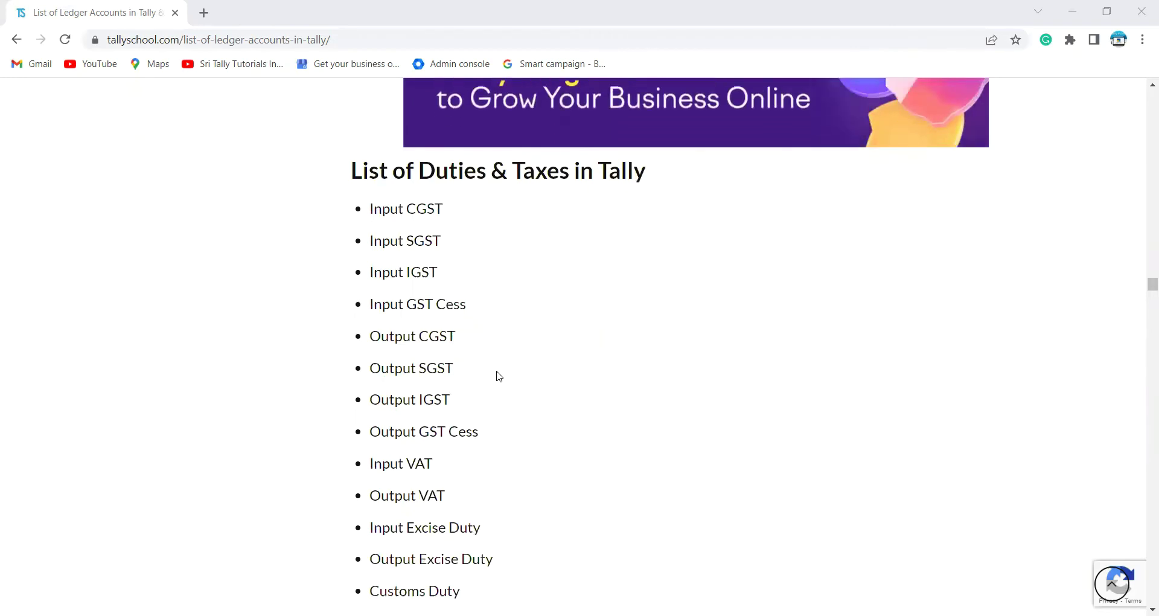
pyautogui.scroll(-1, 498, 376)
pyautogui.scroll(-1, 498, 376)
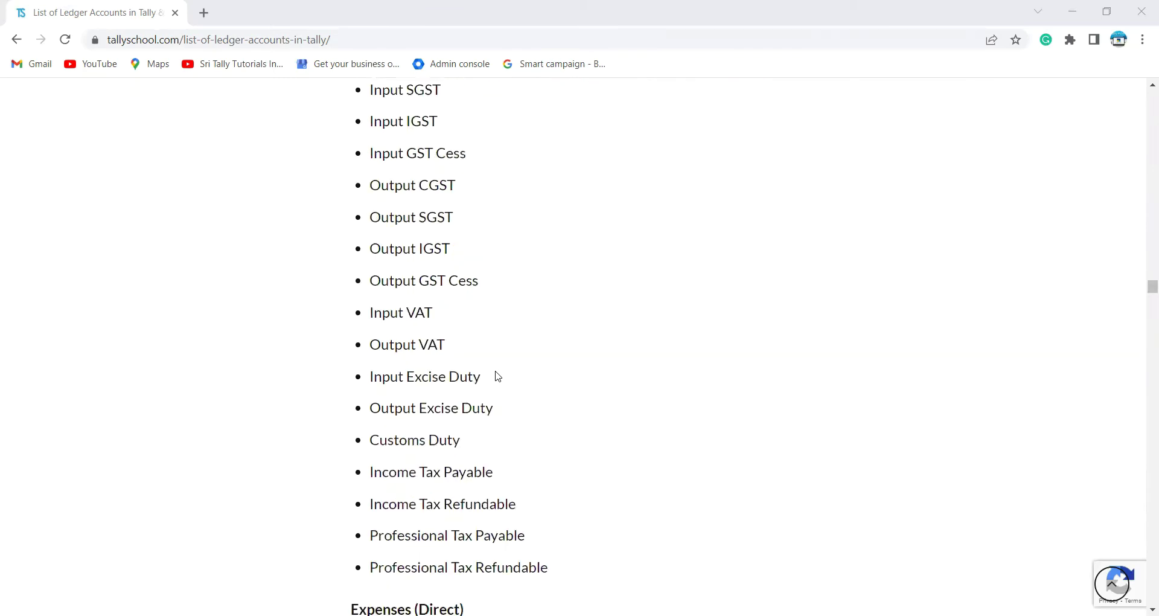
pyautogui.scroll(-1, 498, 376)
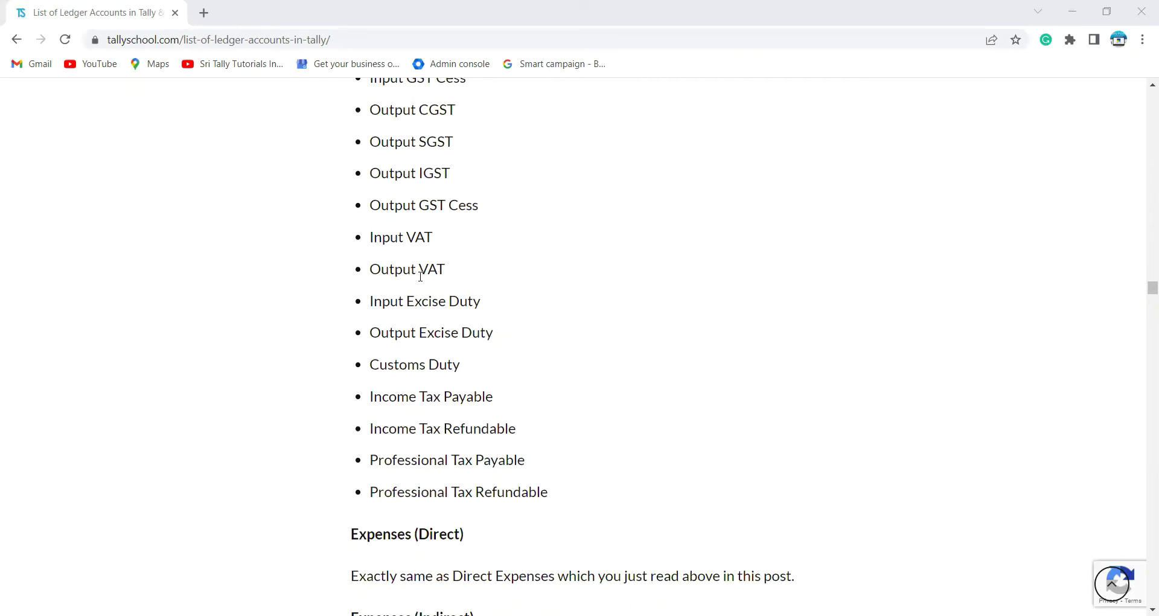
pyautogui.scroll(3, 408, 277)
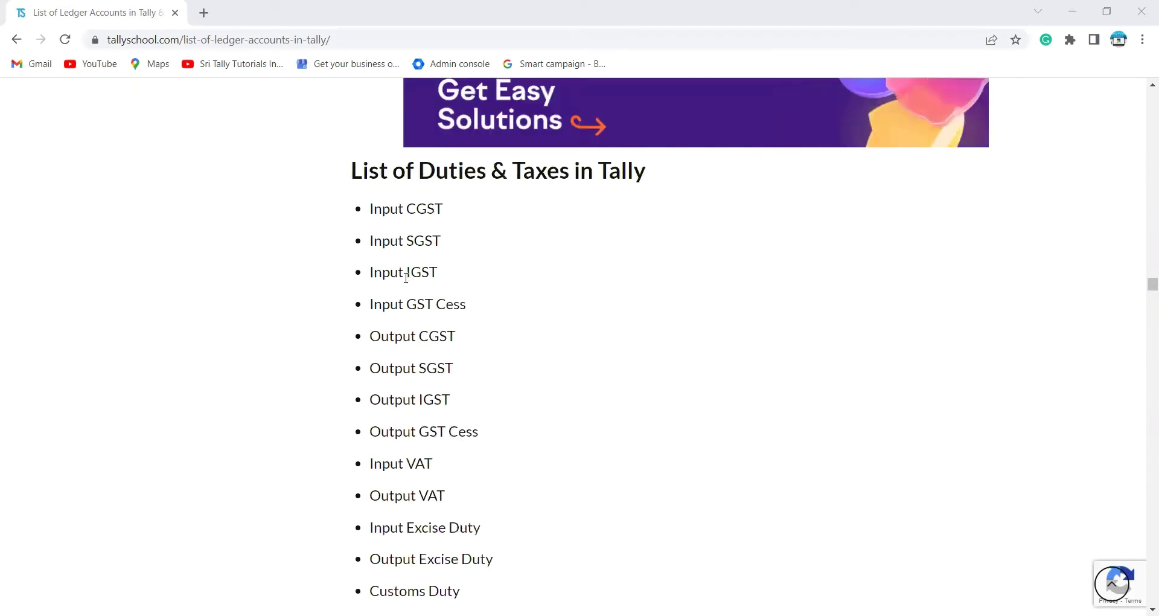
# - Read the Expenses (Direct) and Expenses (Indirect) notes and the Fixed Assets explanation of tangible and intangible assets
pyautogui.scroll(-7, 406, 276)
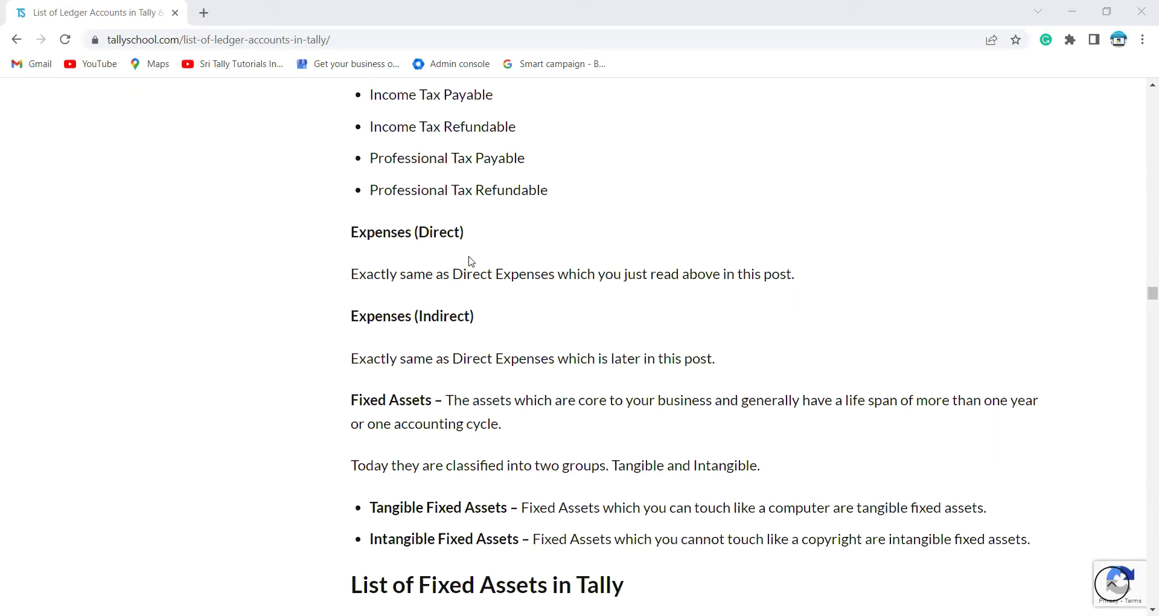
pyautogui.scroll(-1, 471, 261)
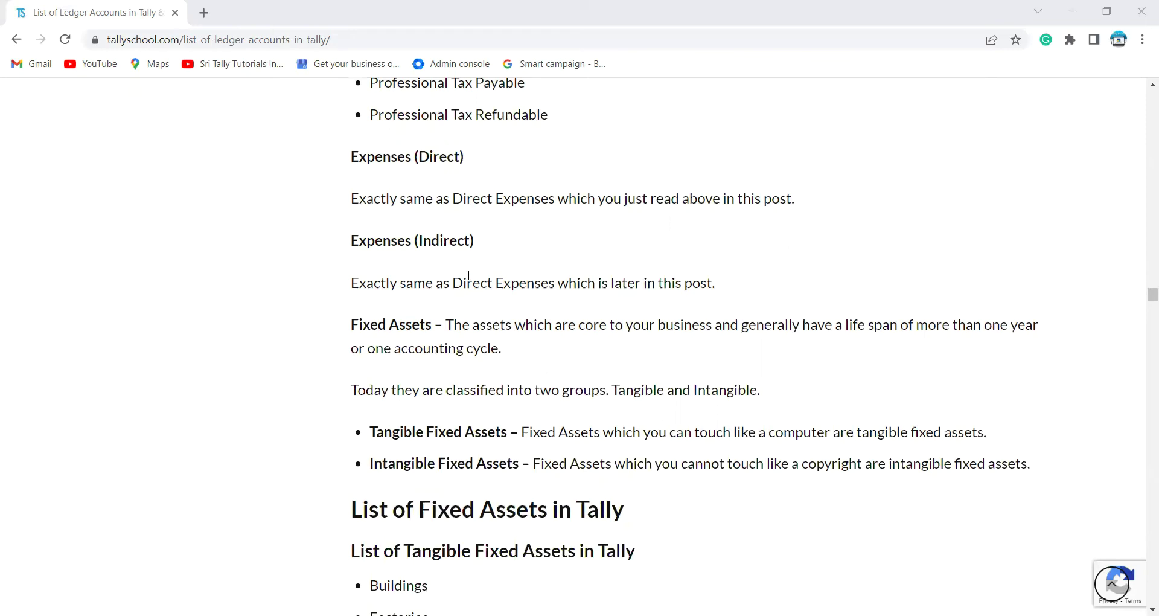
pyautogui.scroll(-1, 468, 275)
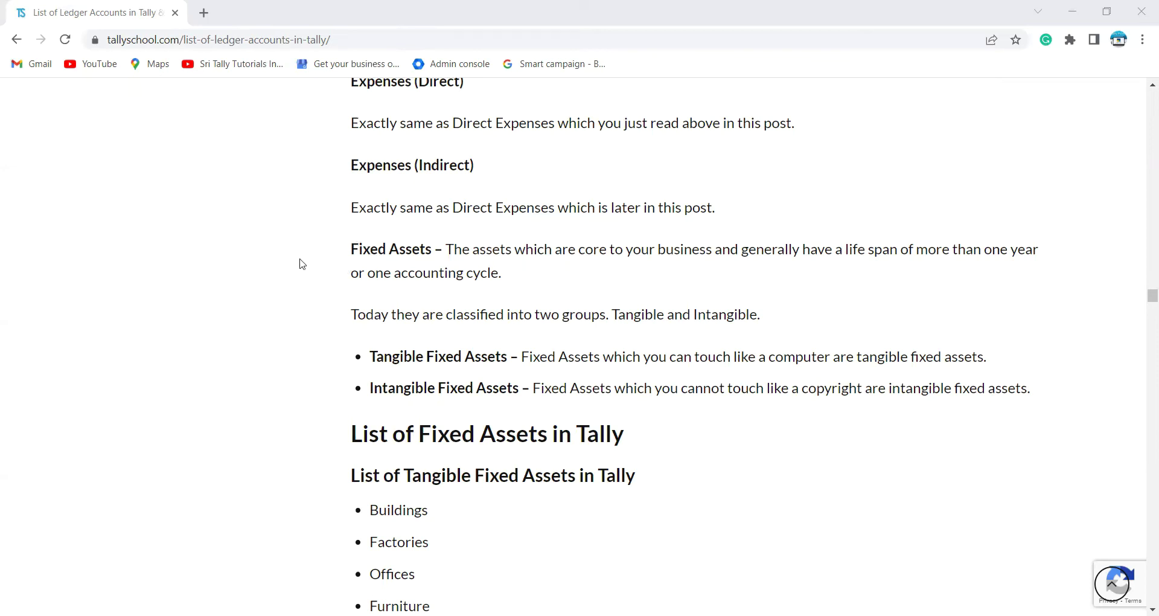
# - Examine the lists of tangible and intangible fixed assets, from Buildings to Internet Domain Names
pyautogui.scroll(-2, 360, 315)
pyautogui.scroll(-3, 362, 315)
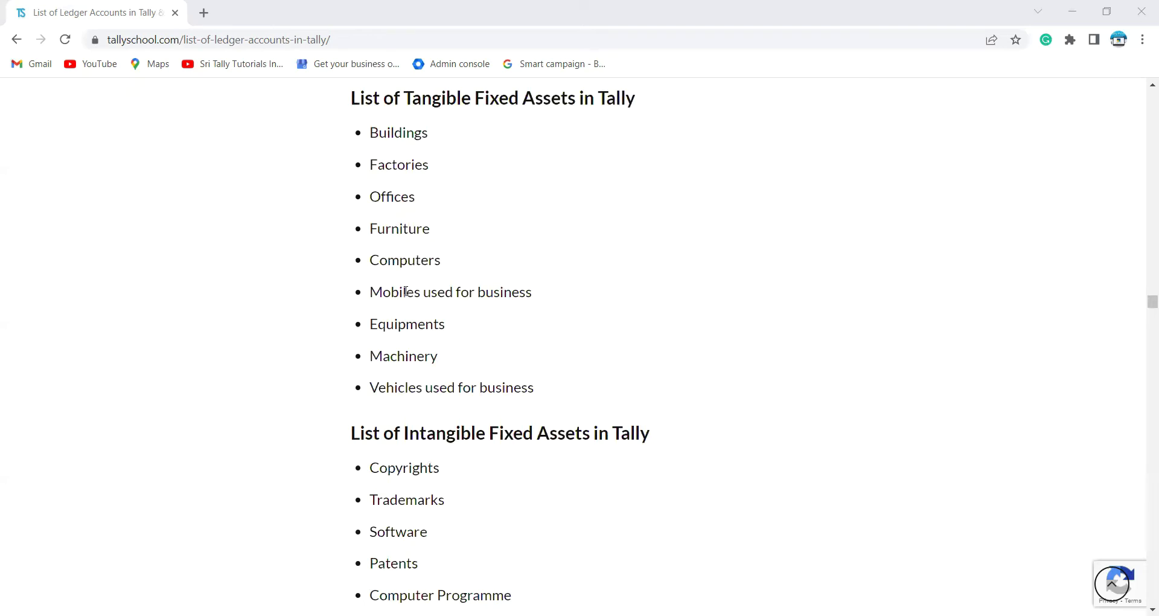
pyautogui.scroll(-2, 402, 280)
pyautogui.scroll(-1, 402, 281)
pyautogui.scroll(-3, 402, 277)
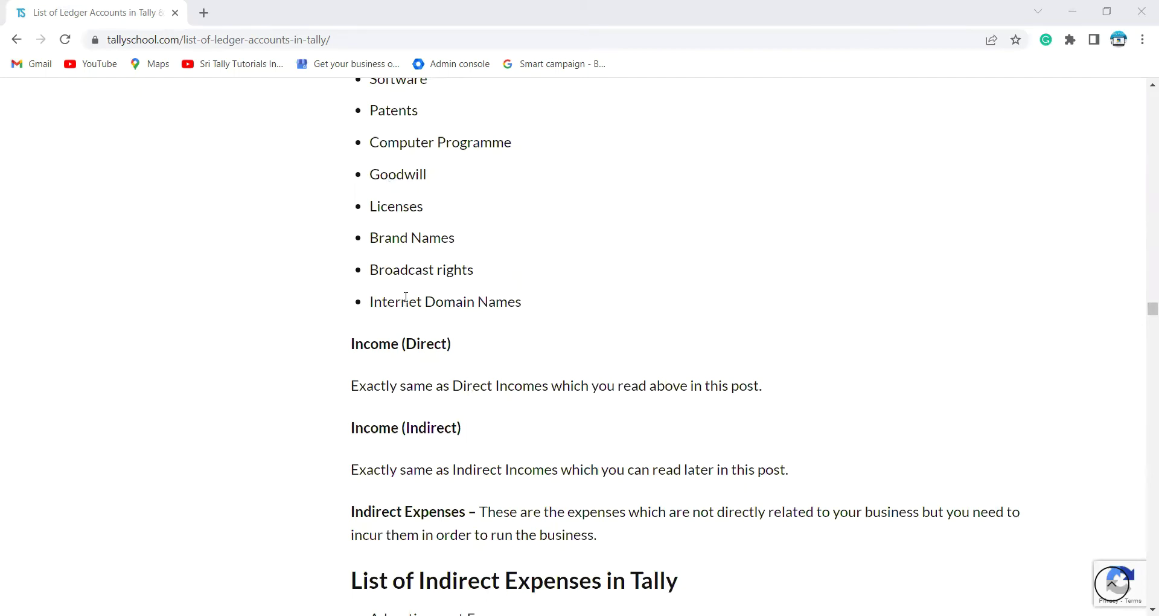
# - Read the Indirect Expenses explanation and examine its ledger list, from Advertisement Expenses to Travelling Expenses
pyautogui.scroll(-1, 406, 298)
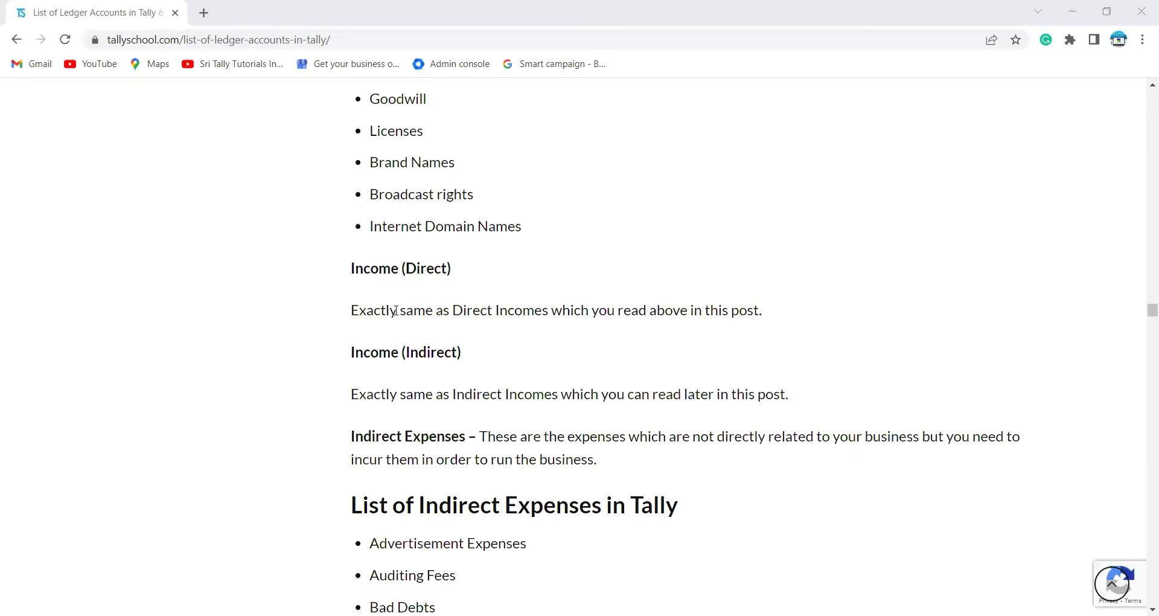
pyautogui.scroll(-3, 310, 300)
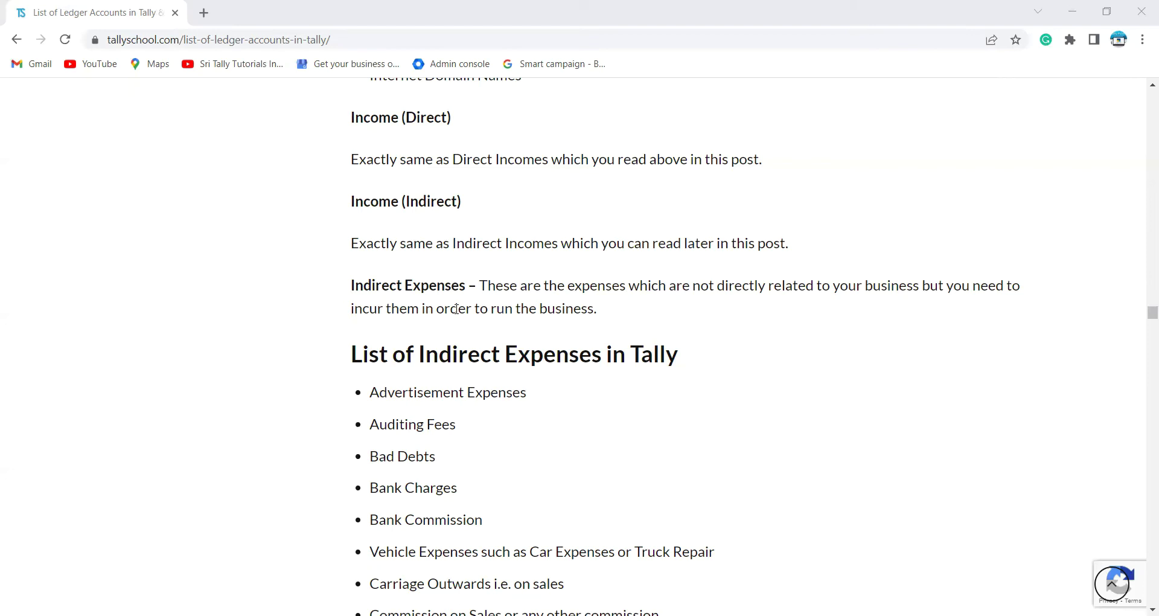
pyautogui.scroll(-2, 434, 320)
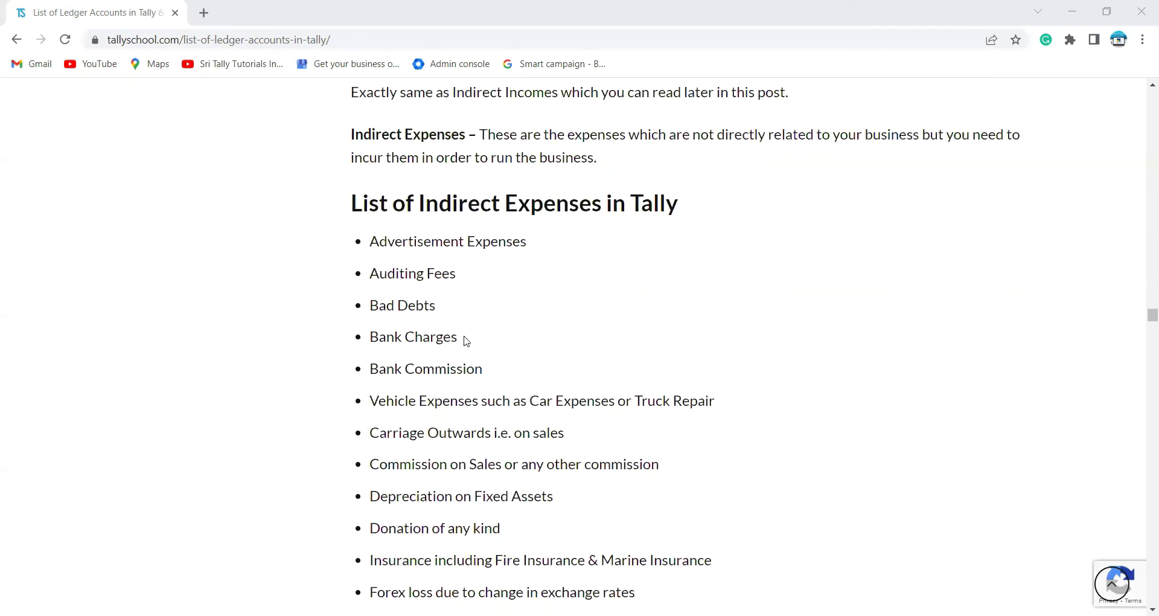
pyautogui.scroll(-2, 467, 362)
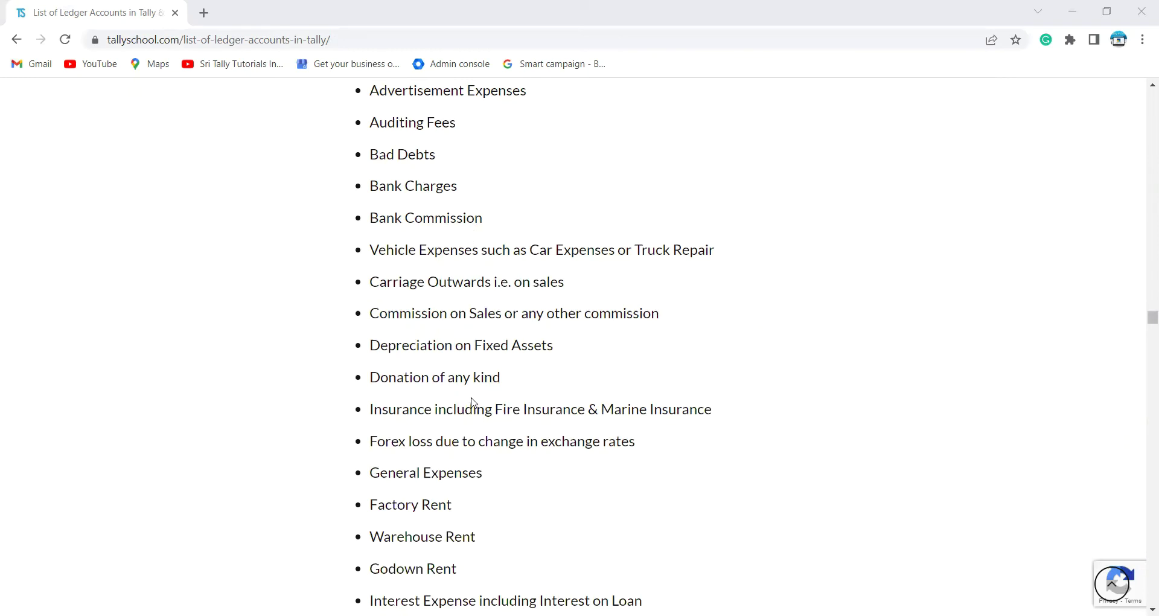
pyautogui.scroll(-2, 472, 403)
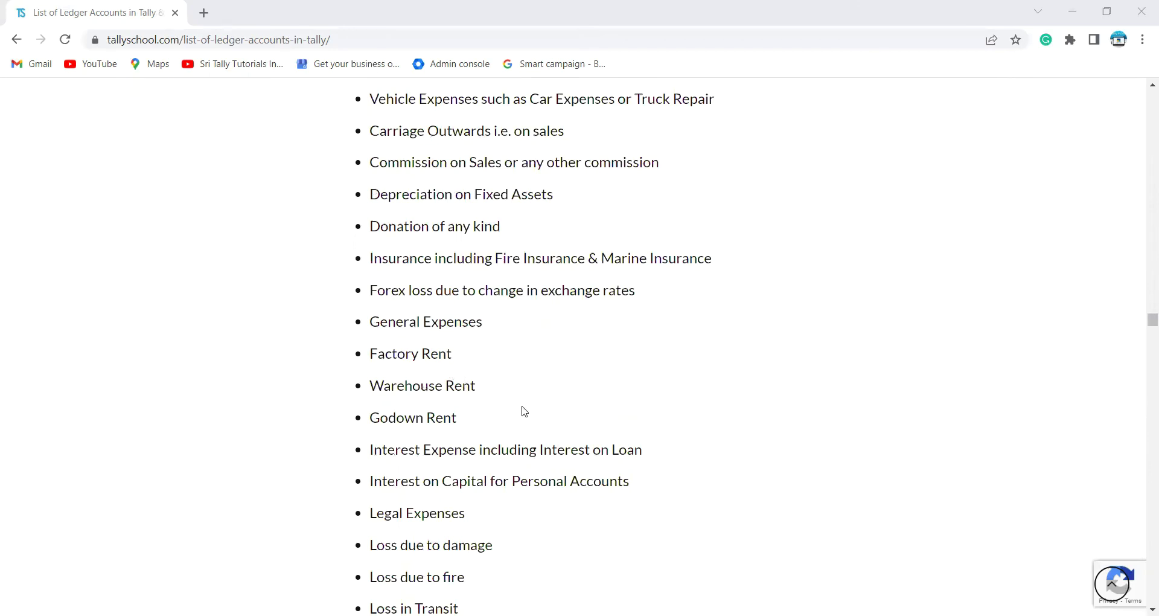
pyautogui.scroll(-2, 524, 411)
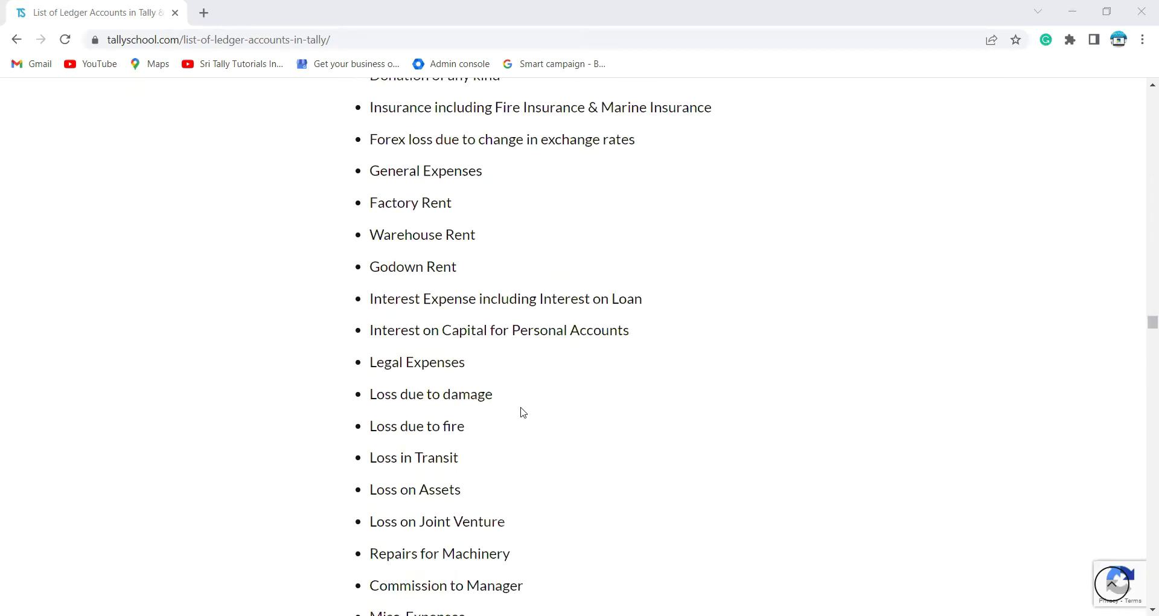
pyautogui.scroll(-2, 521, 411)
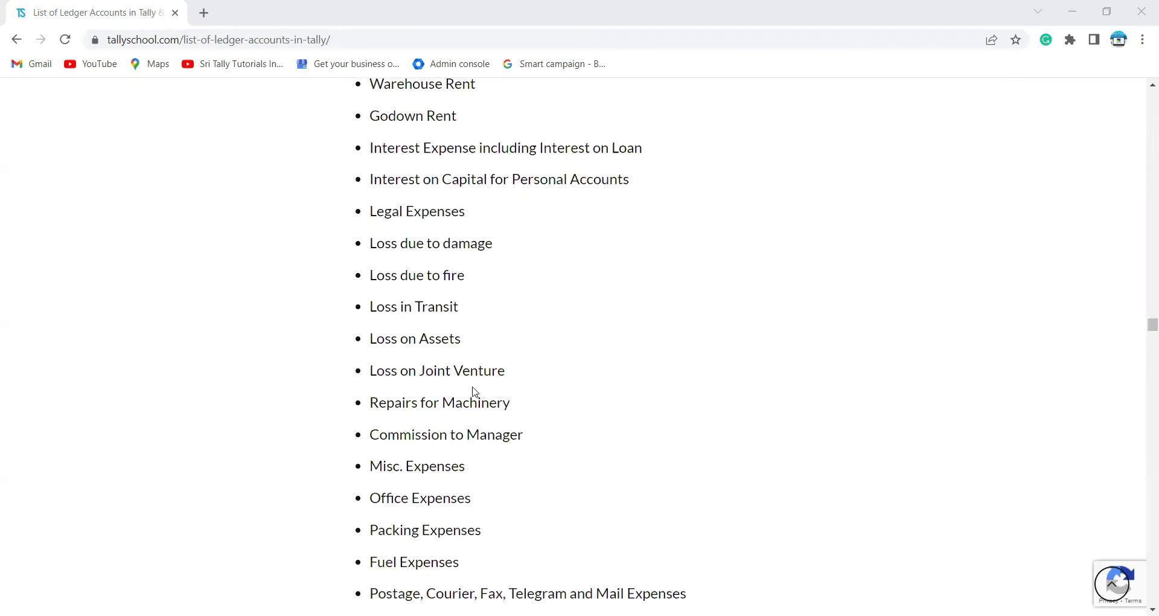
pyautogui.scroll(-3, 473, 392)
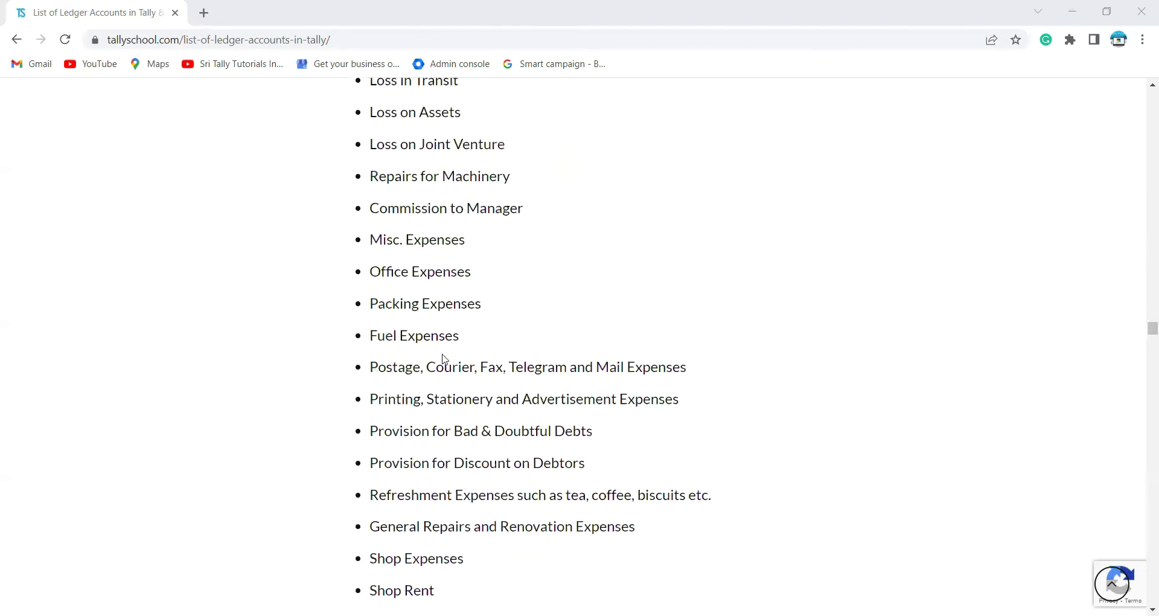
pyautogui.scroll(-5, 426, 343)
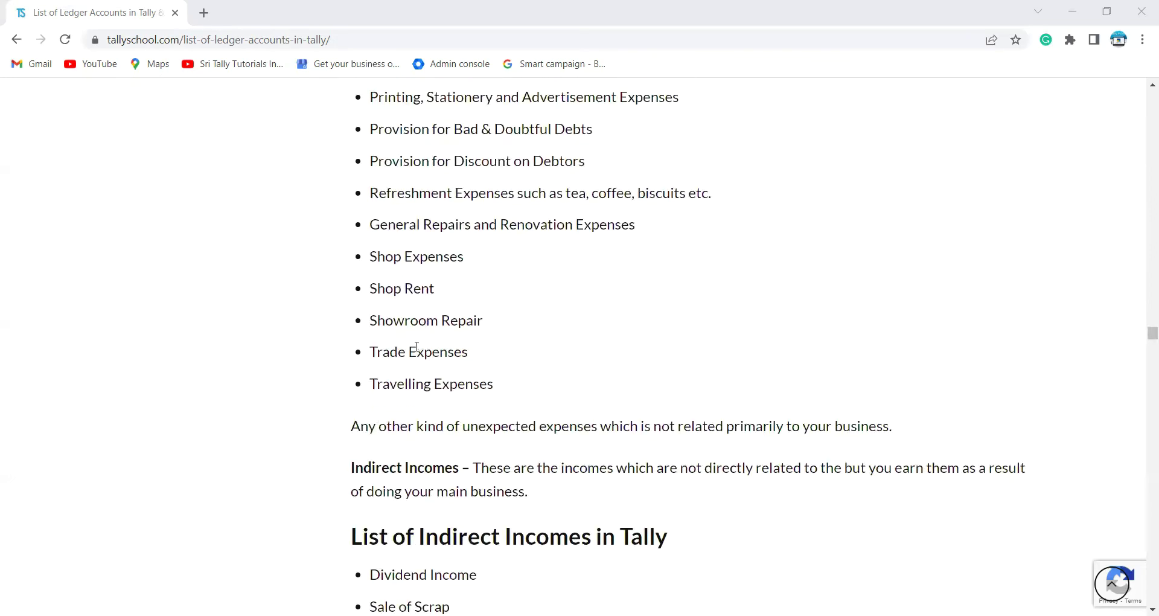
# - Read the Indirect Incomes explanation and examine its ledger list, from Dividend Income to Profit on Sale of an Investment
pyautogui.scroll(-12, 417, 348)
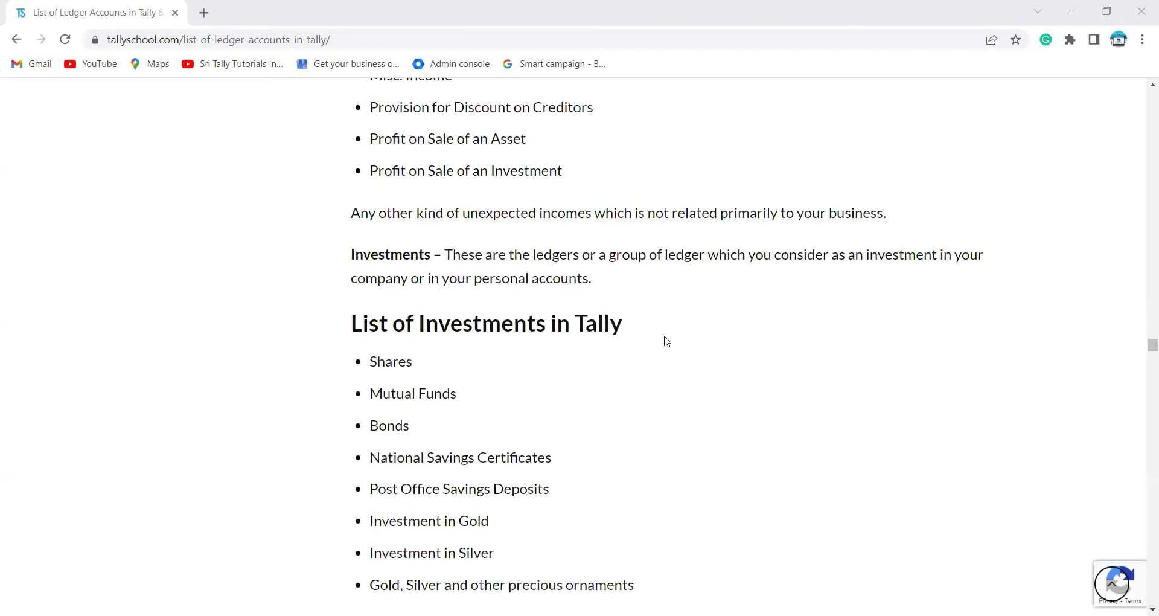
pyautogui.scroll(3, 667, 342)
pyautogui.scroll(8, 652, 334)
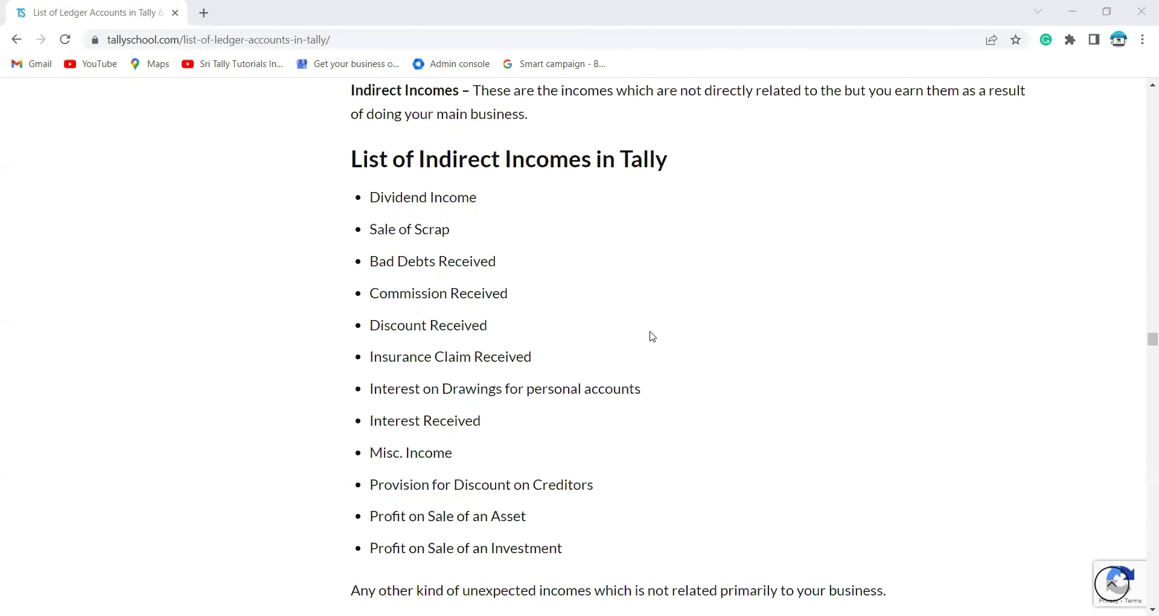
pyautogui.scroll(-6, 649, 339)
pyautogui.scroll(5, 640, 343)
pyautogui.scroll(4, 640, 342)
pyautogui.scroll(-6, 531, 354)
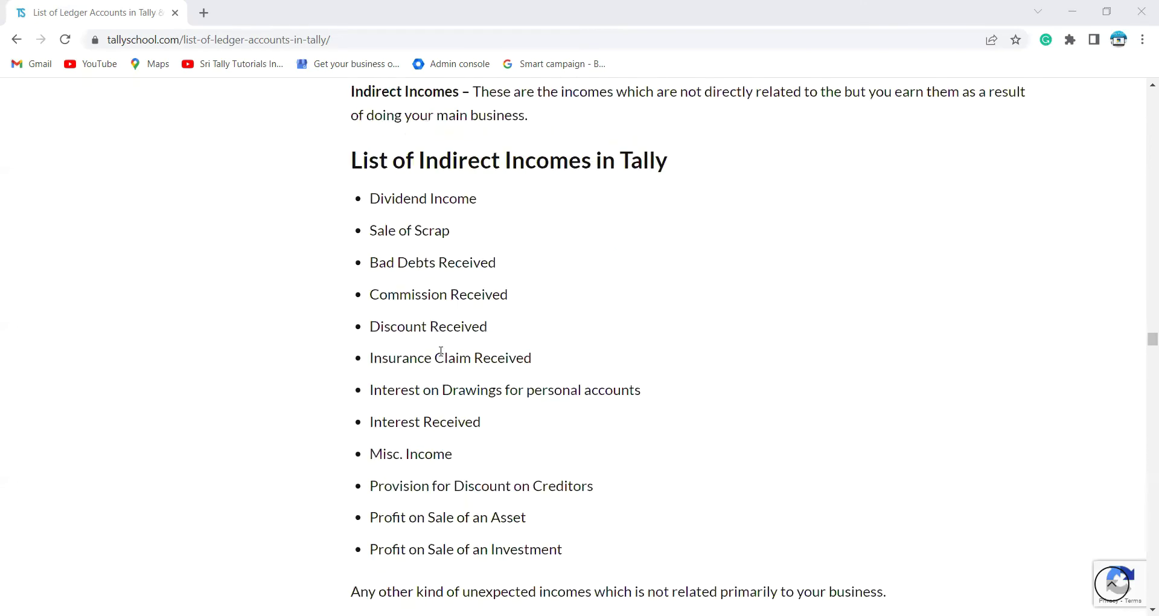
pyautogui.scroll(1, 404, 278)
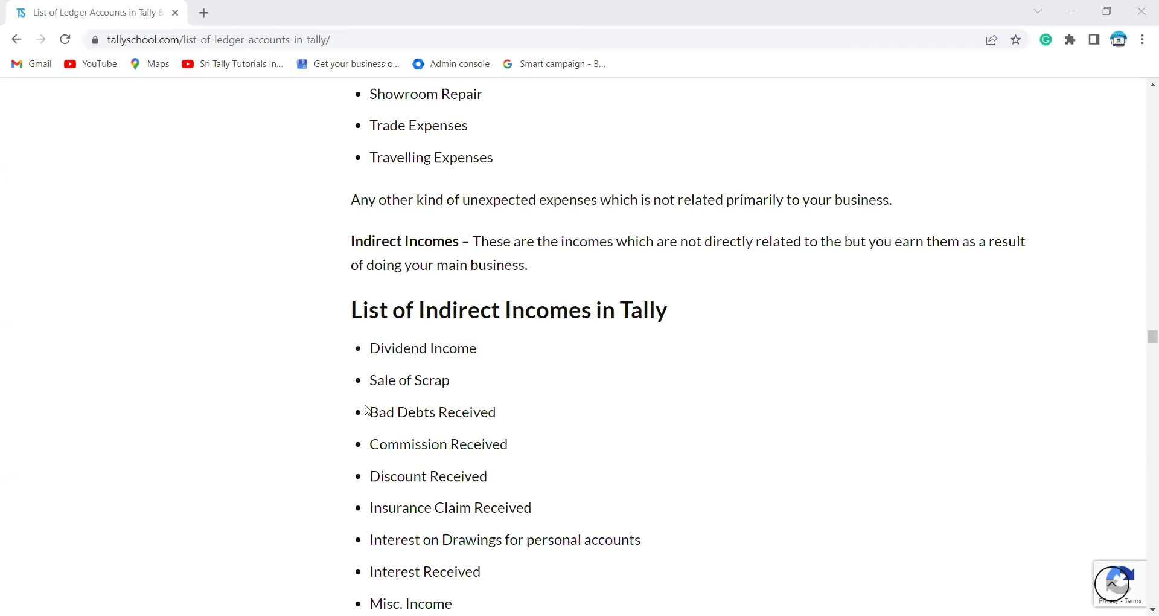
pyautogui.scroll(-1, 370, 399)
pyautogui.scroll(-1, 475, 273)
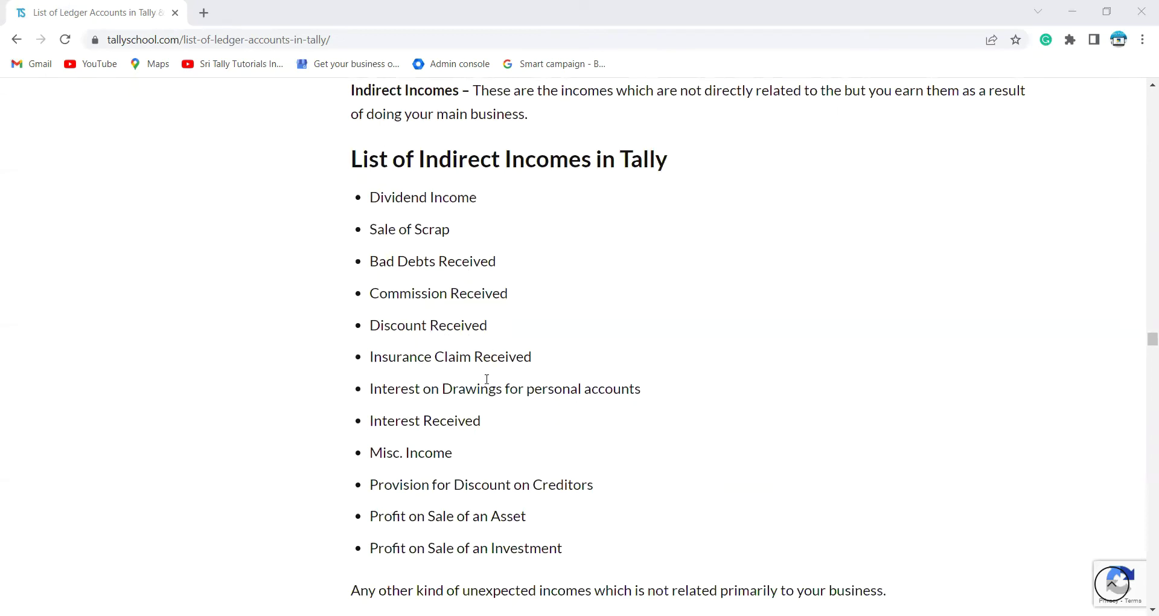
pyautogui.scroll(-3, 430, 457)
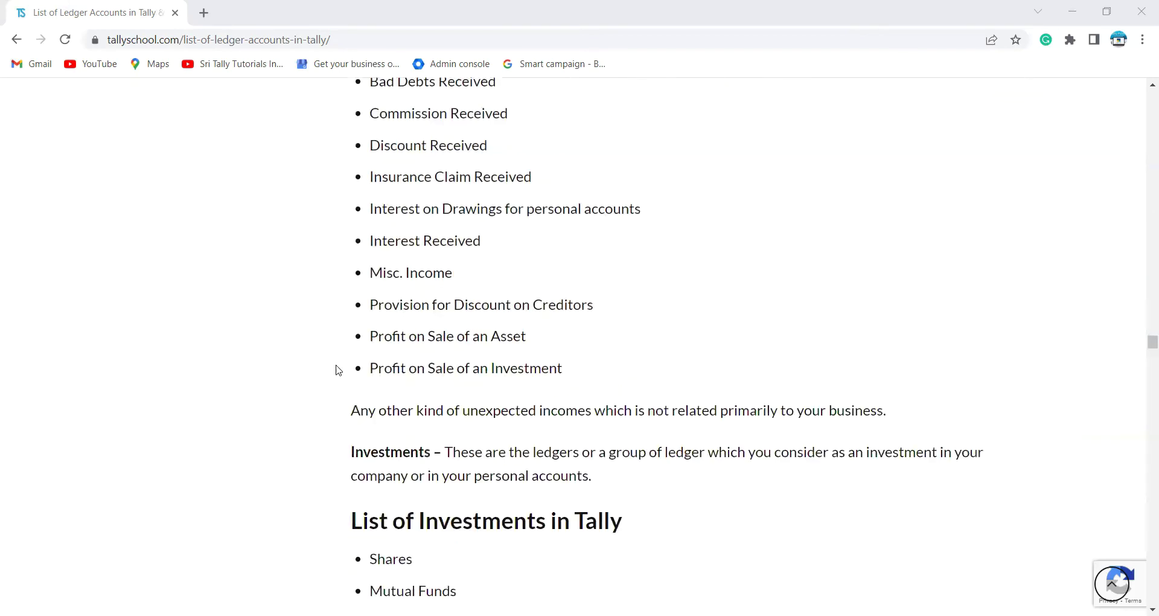
pyautogui.scroll(6, 380, 288)
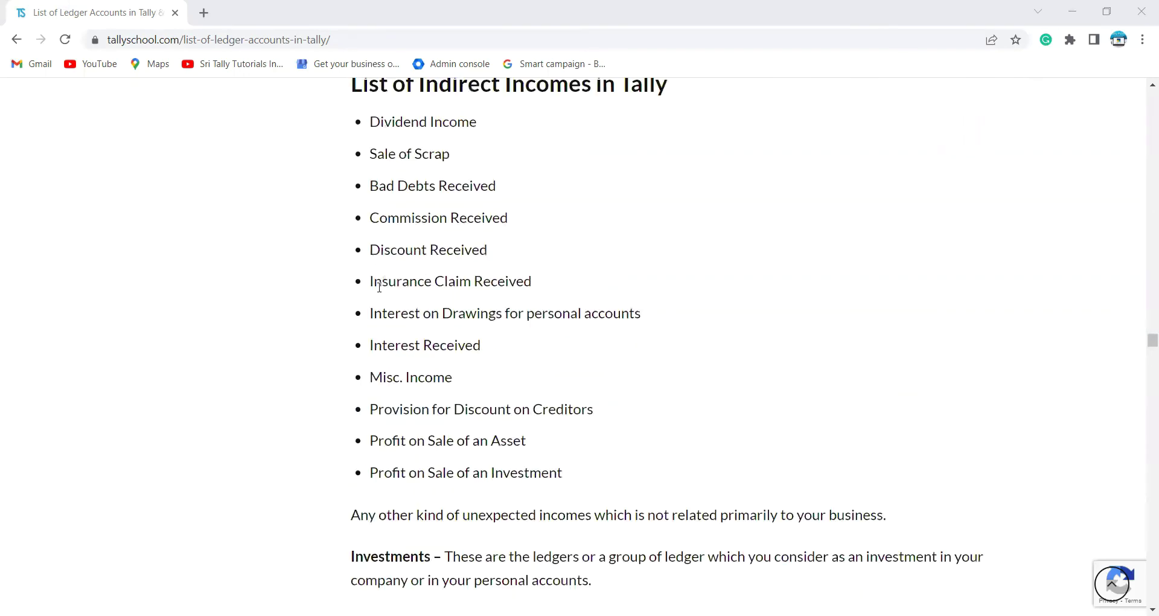
# - Read the Investments section and its ledger list, from Shares to Gold, Silver and other precious ornaments
pyautogui.scroll(-9, 381, 291)
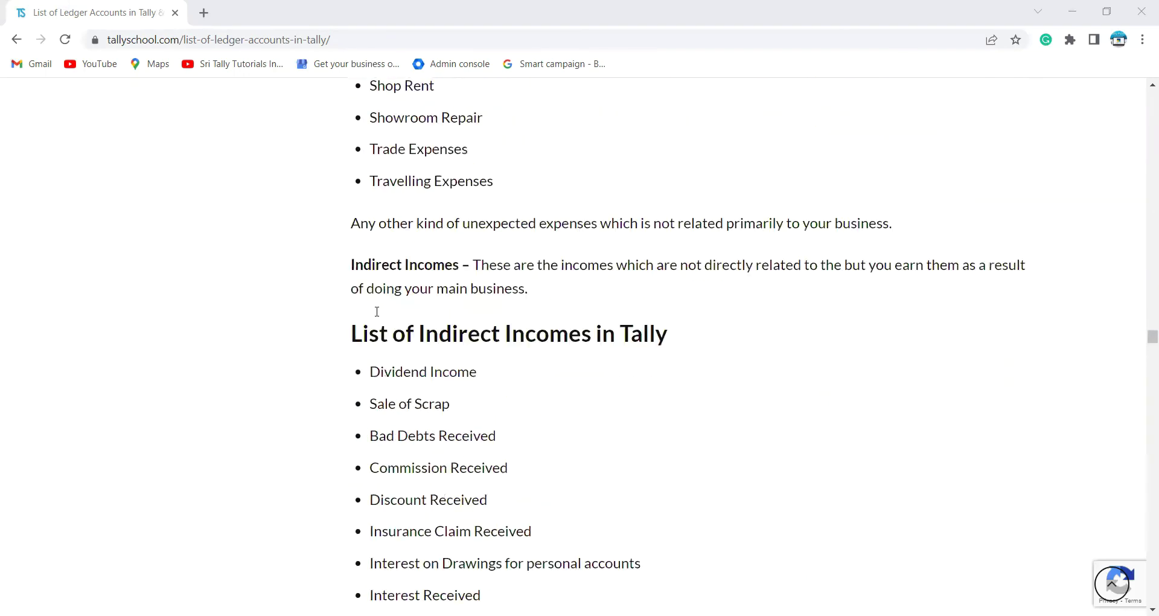
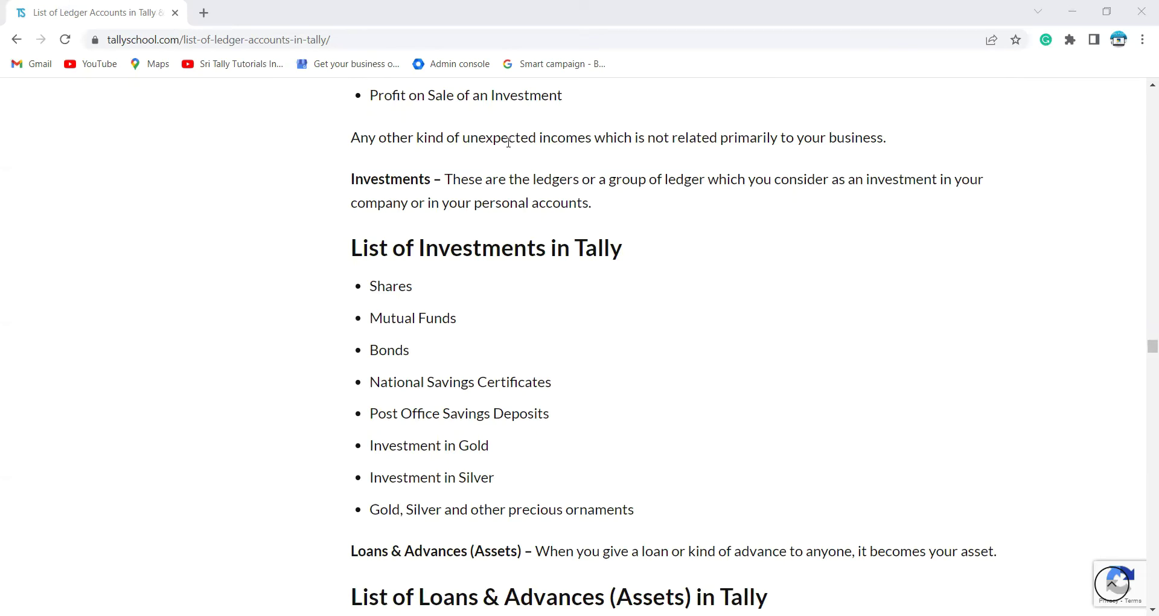
pyautogui.scroll(-1, 588, 410)
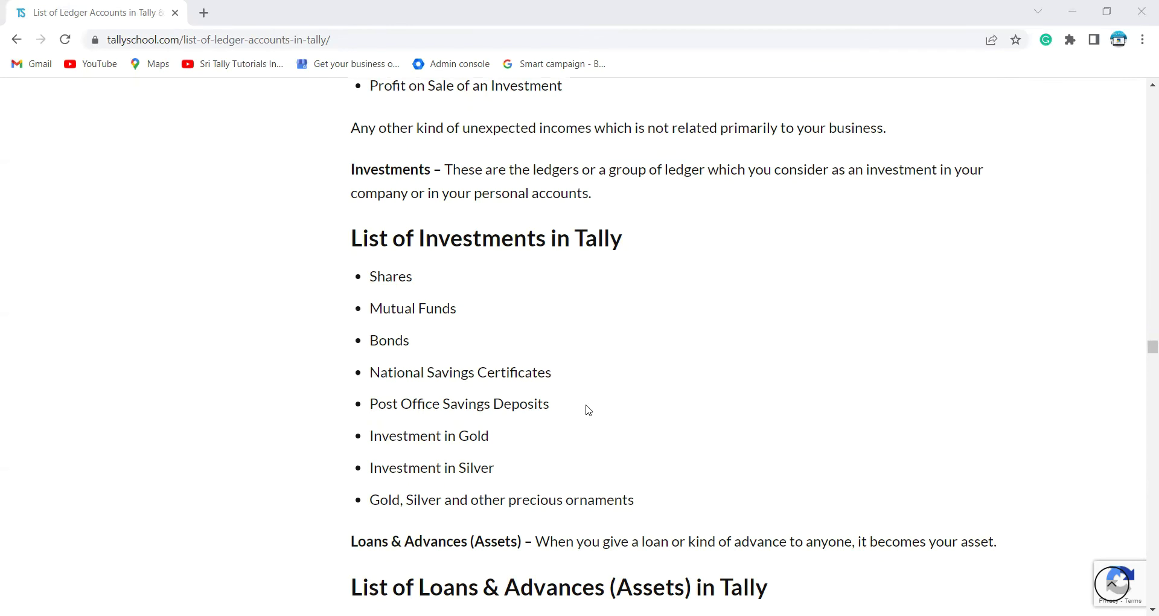
pyautogui.scroll(-2, 587, 410)
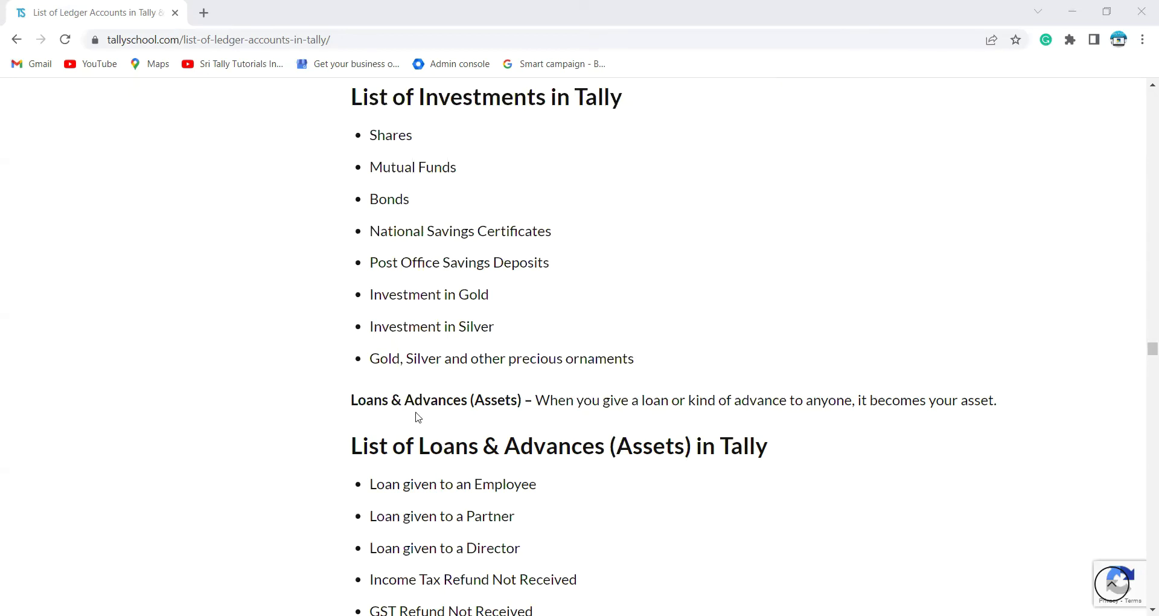
# - Read the Loans & Advances (Assets) and Loans (Liability) sections to compare ledgers for loans given and loans taken
pyautogui.scroll(-2, 415, 418)
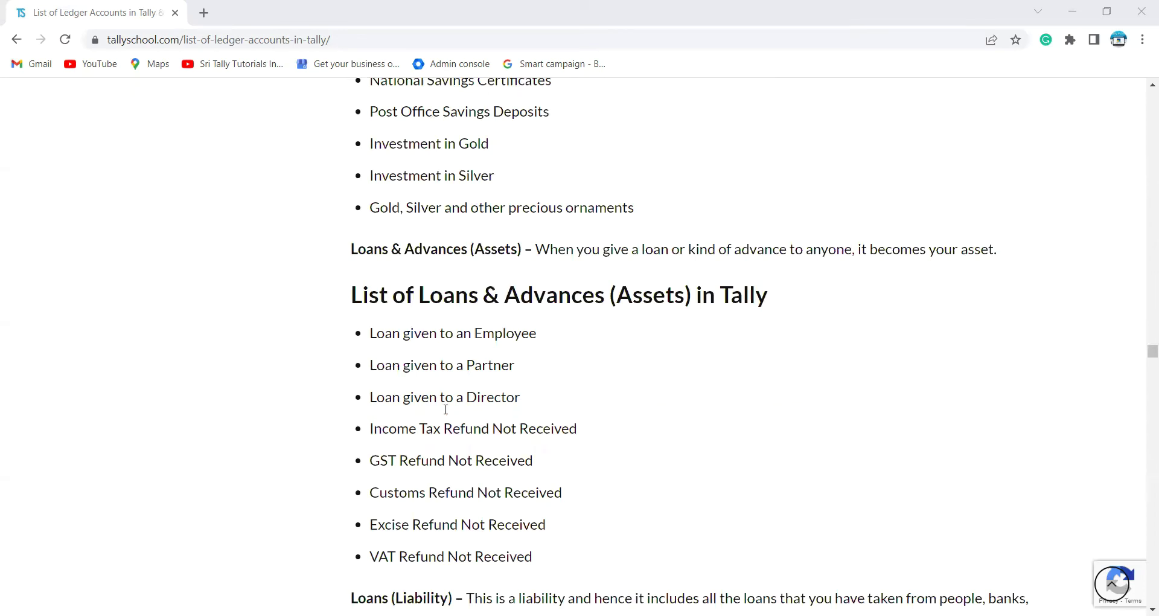
pyautogui.scroll(-3, 451, 384)
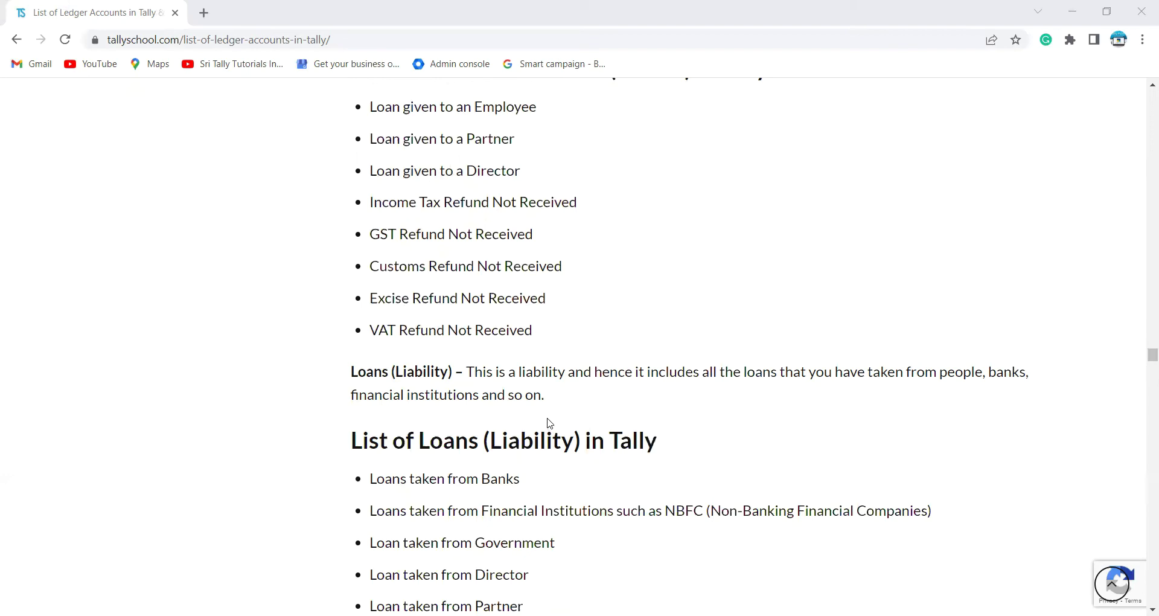
pyautogui.scroll(-2, 541, 416)
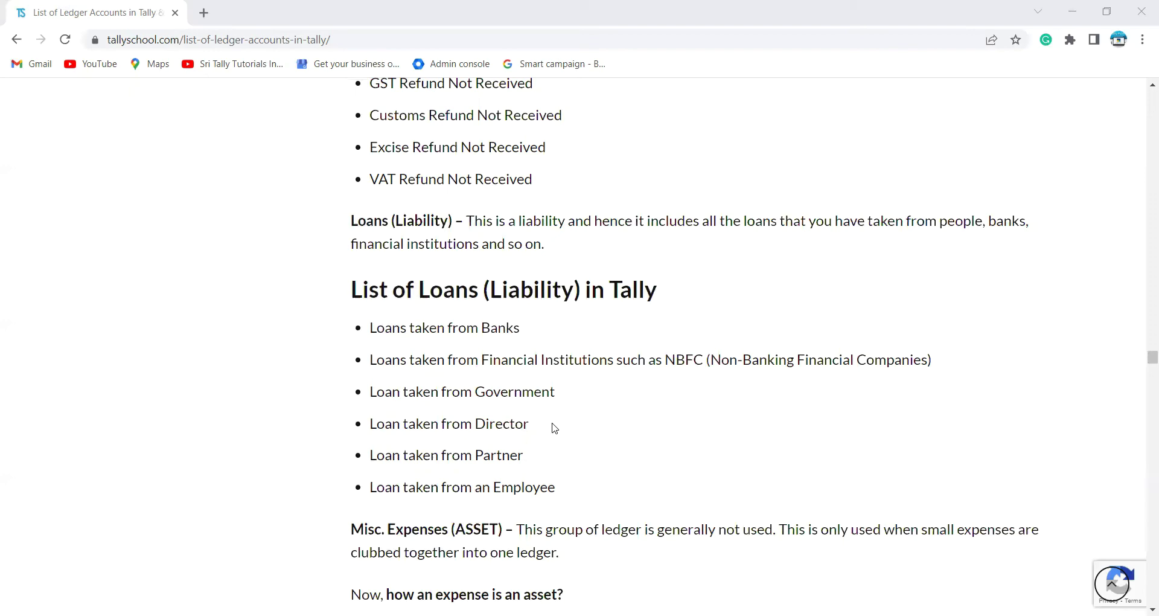
# - Read the Misc. Expenses (ASSET) repair-charges example and the Provisions section with its ledger list
pyautogui.scroll(-3, 554, 428)
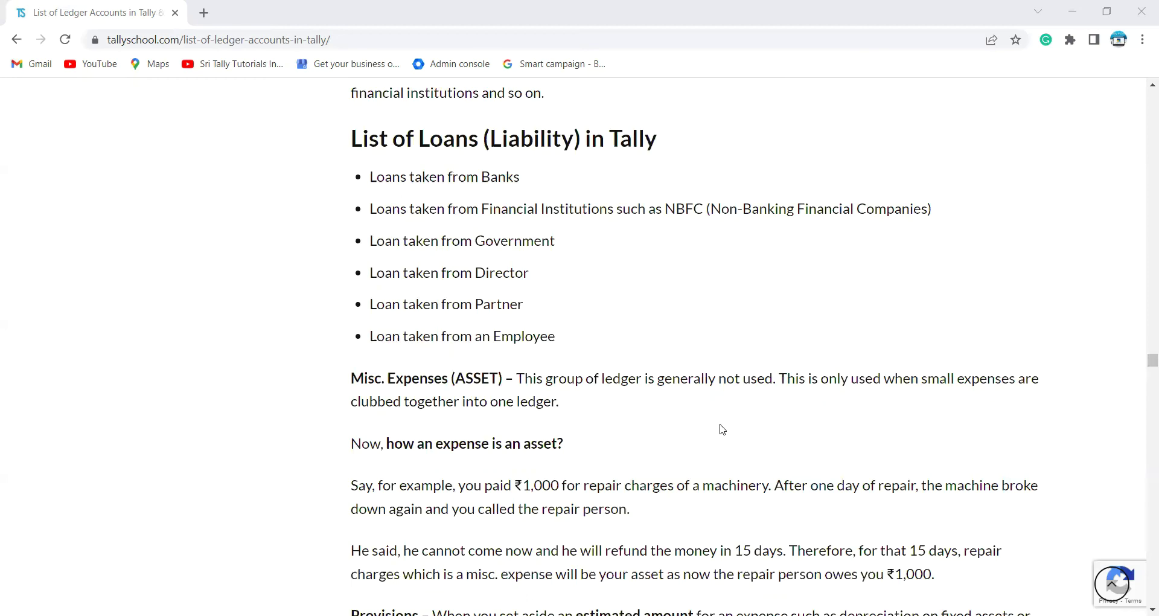
pyautogui.scroll(-2, 722, 429)
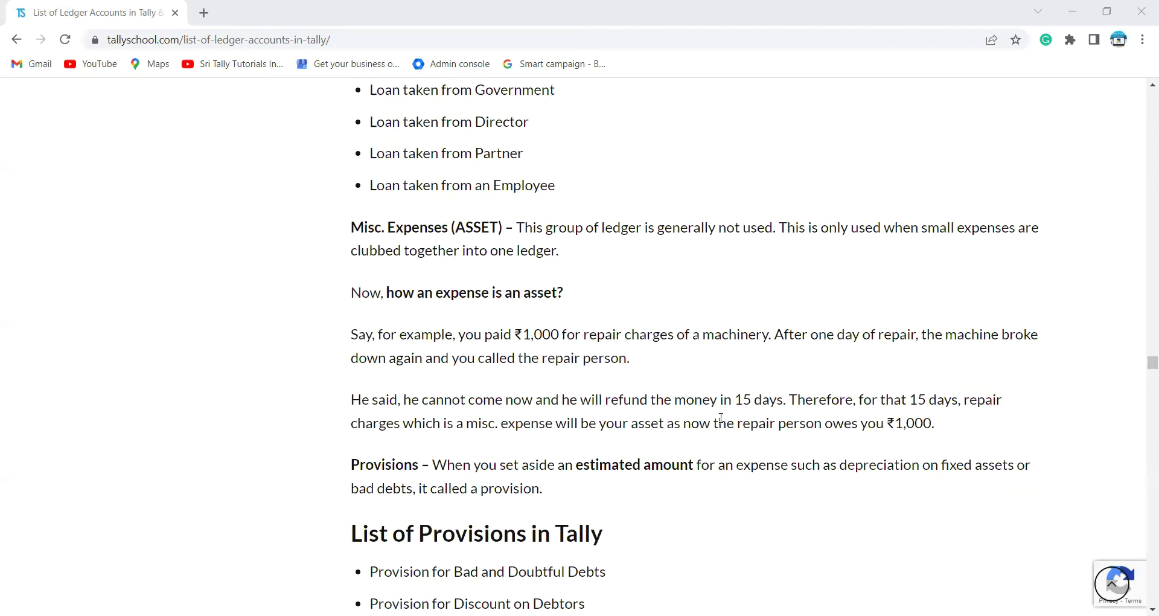
pyautogui.scroll(-3, 785, 462)
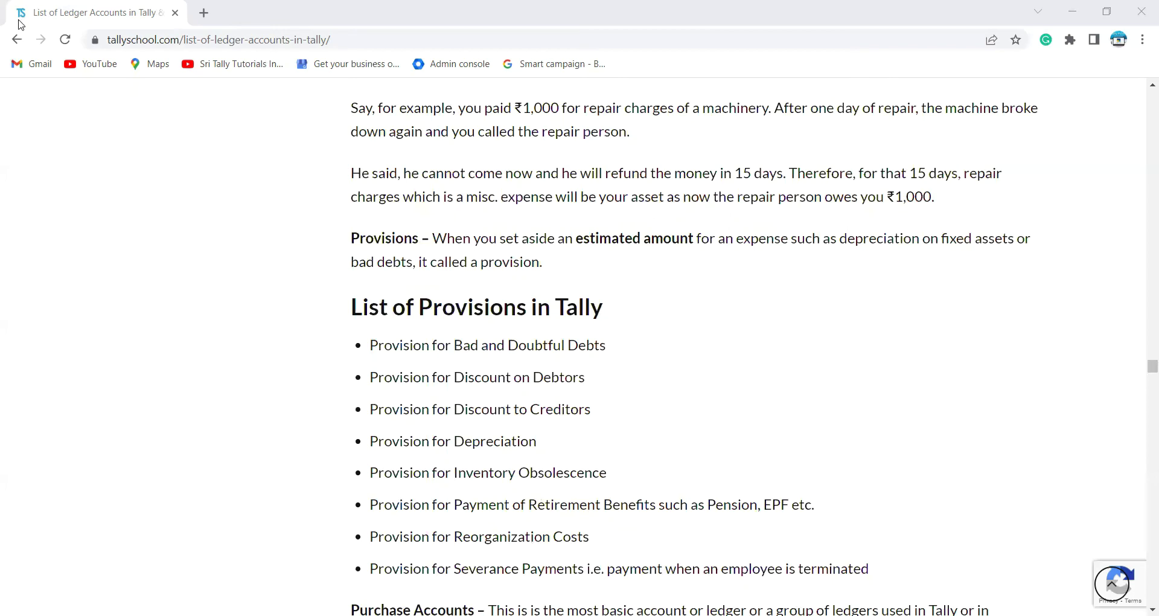
pyautogui.scroll(-2, 664, 241)
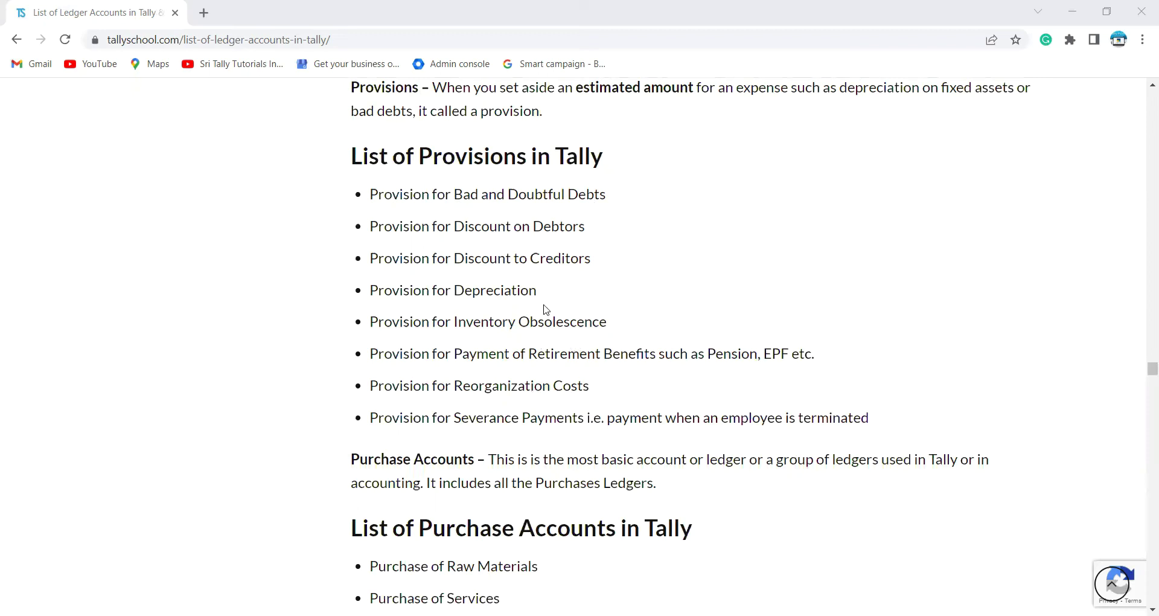
# - Read the Purchase Accounts section and its ledger lists, including the GST purchase ledgers by rate and by area or geography
pyautogui.scroll(-3, 533, 299)
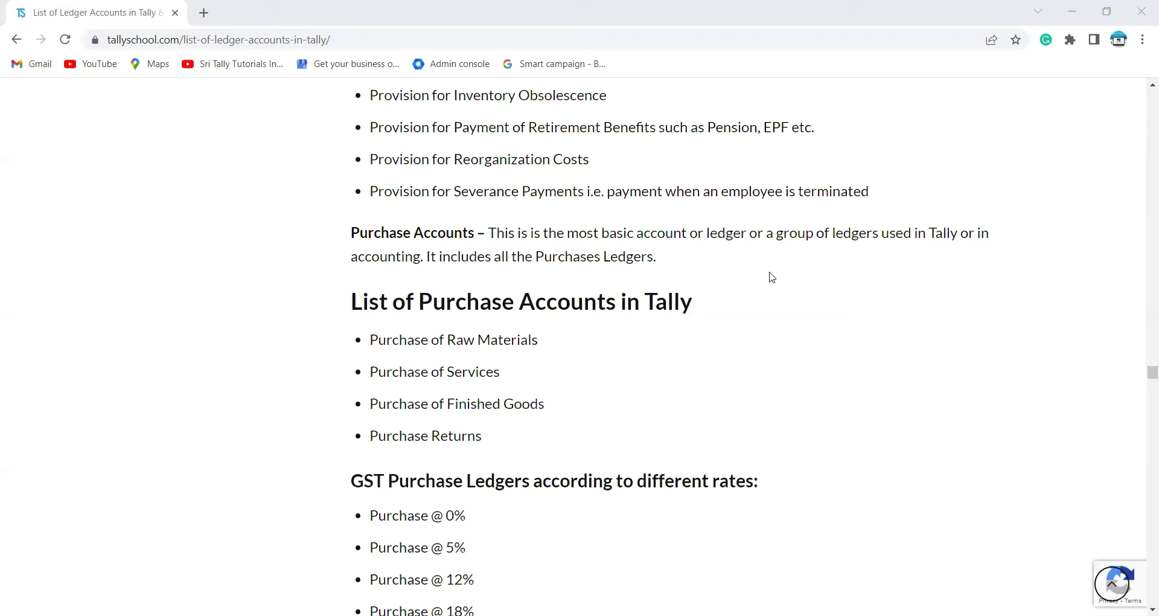
pyautogui.scroll(-4, 772, 284)
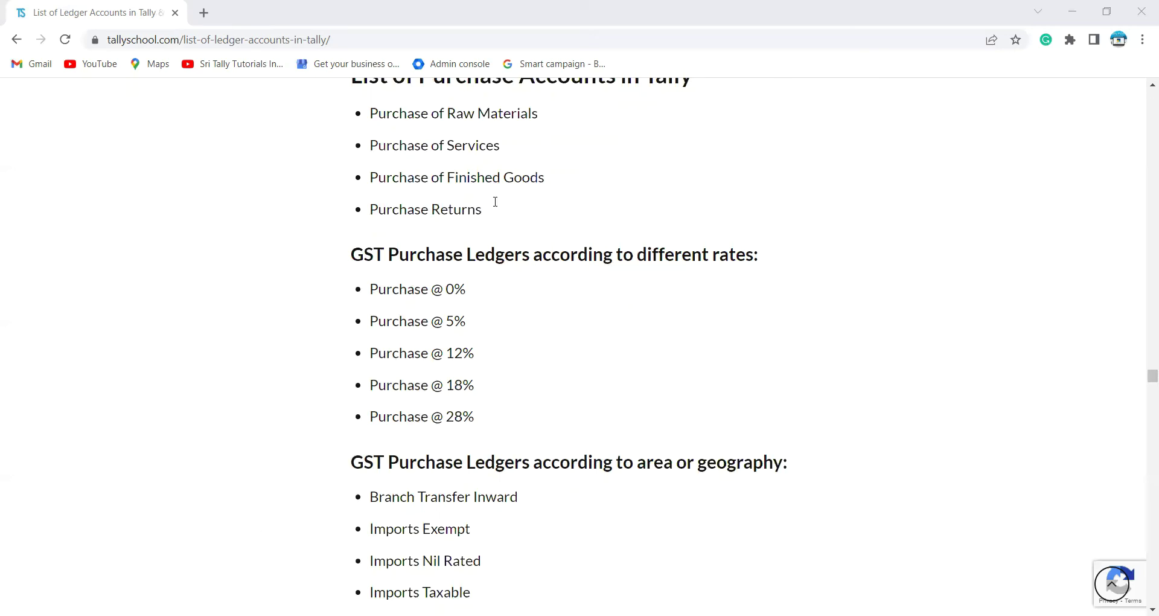
pyautogui.scroll(-3, 499, 494)
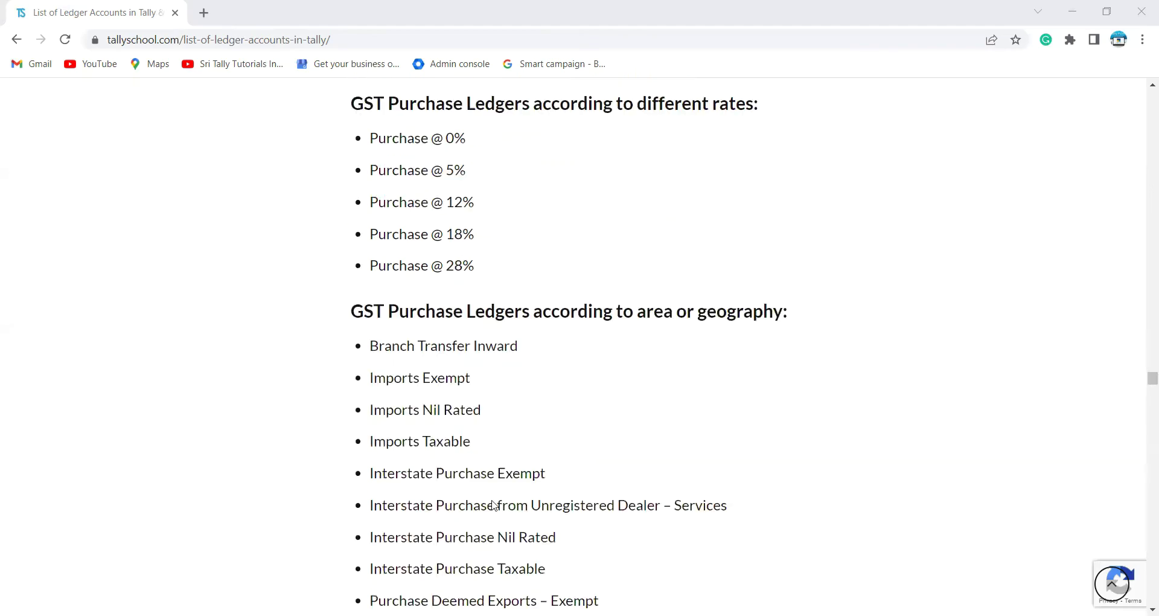
pyautogui.scroll(-9, 494, 504)
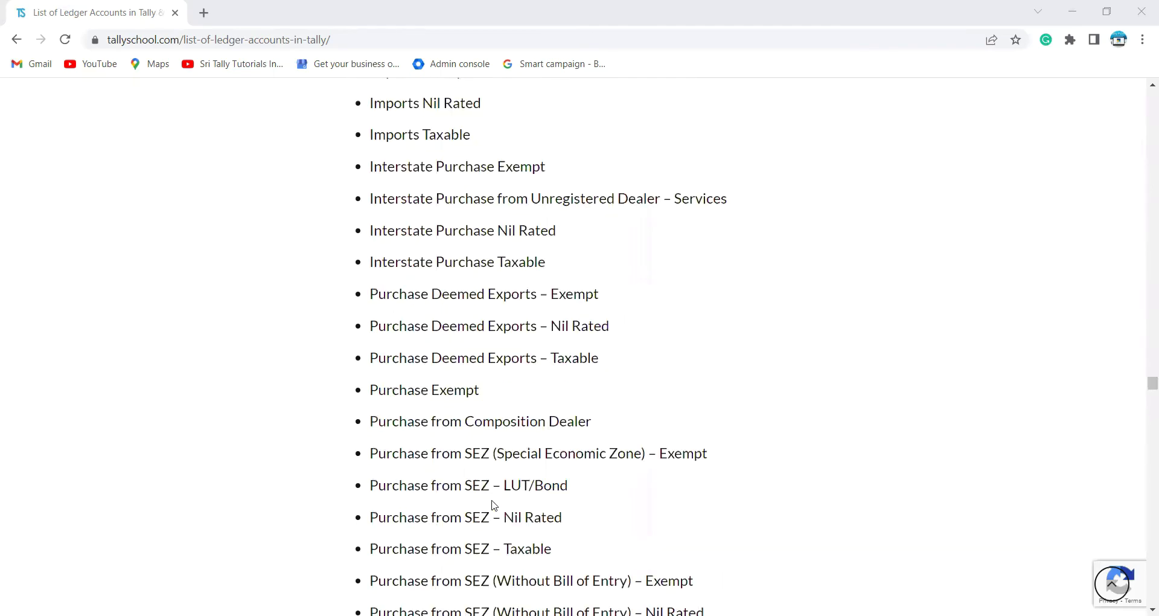
pyautogui.scroll(-6, 494, 505)
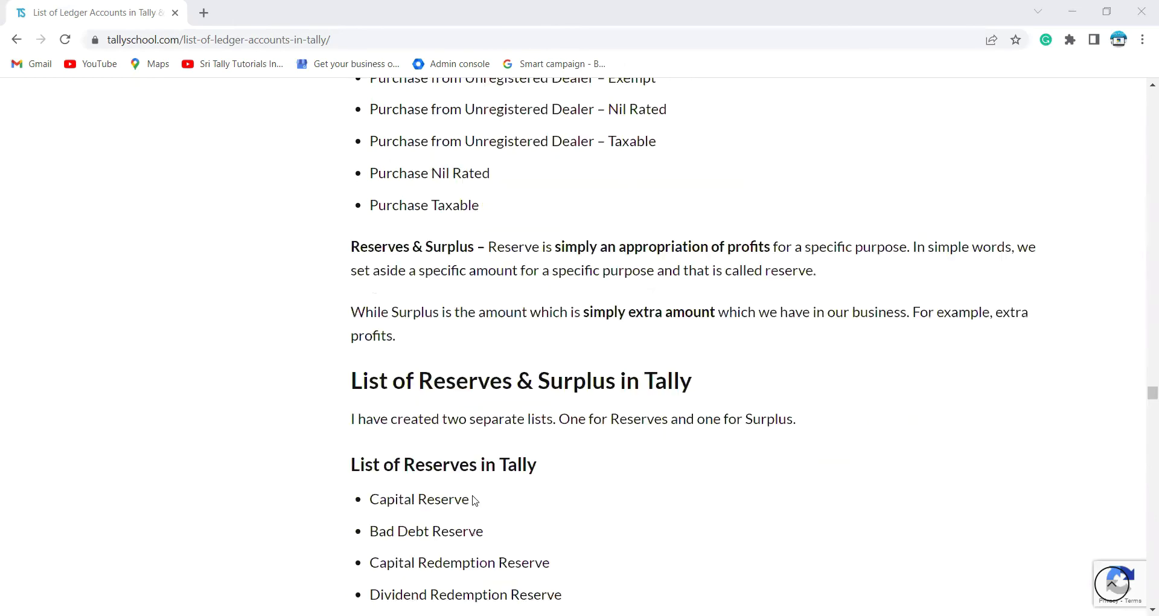
# - Read the Reserves & Surplus explanation and examine the separate ledger lists for reserves and surpluses
pyautogui.scroll(1, 479, 292)
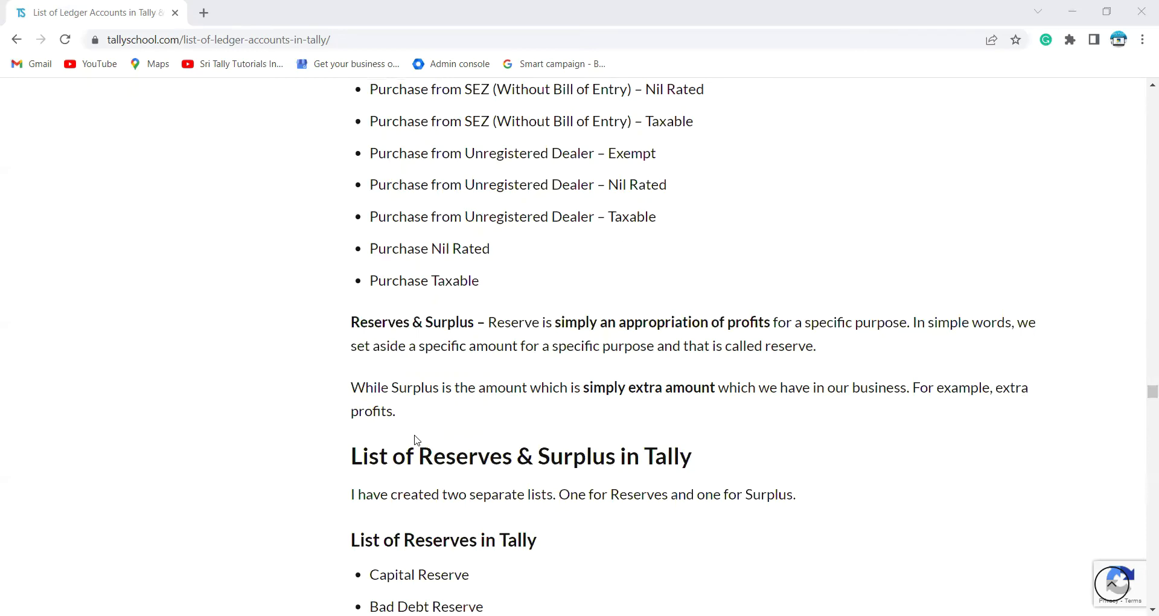
pyautogui.scroll(-2, 414, 441)
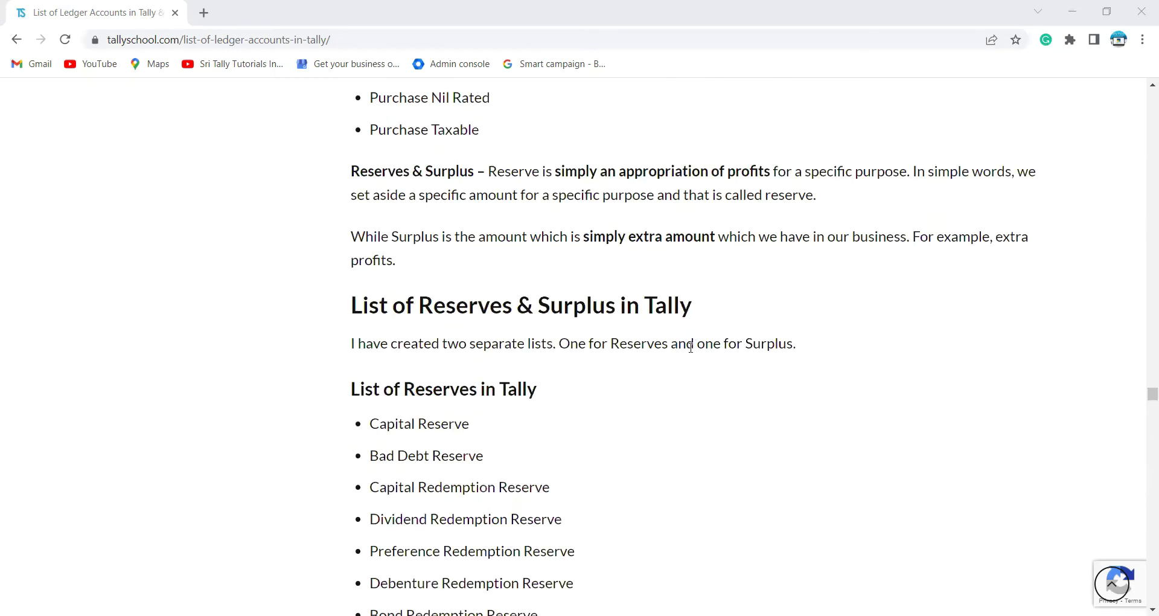
pyautogui.scroll(-2, 664, 356)
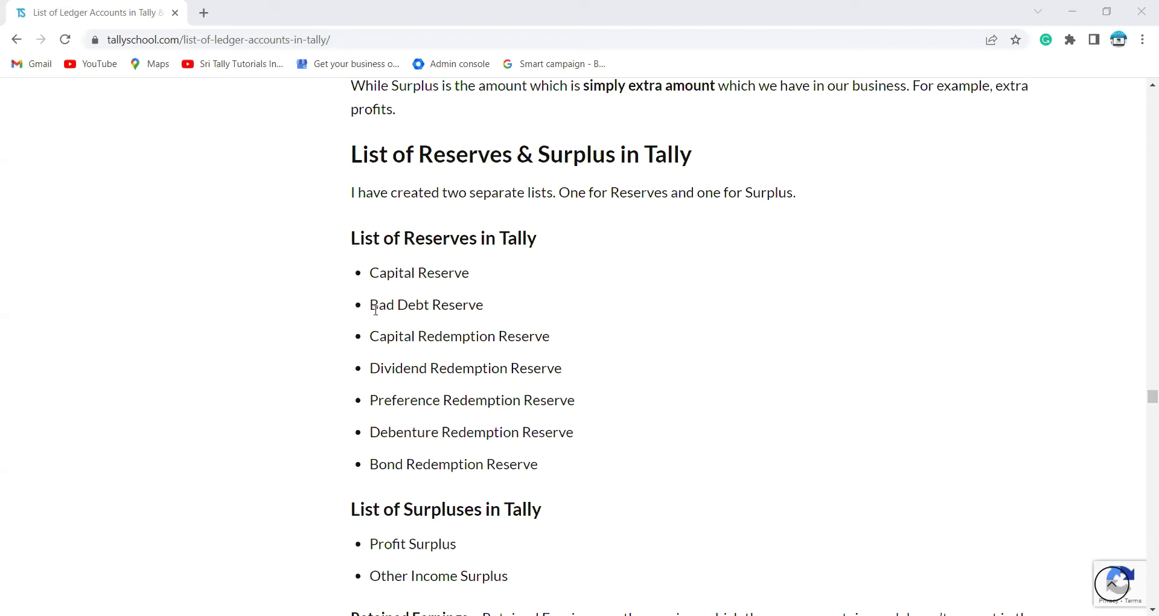
pyautogui.scroll(-3, 365, 327)
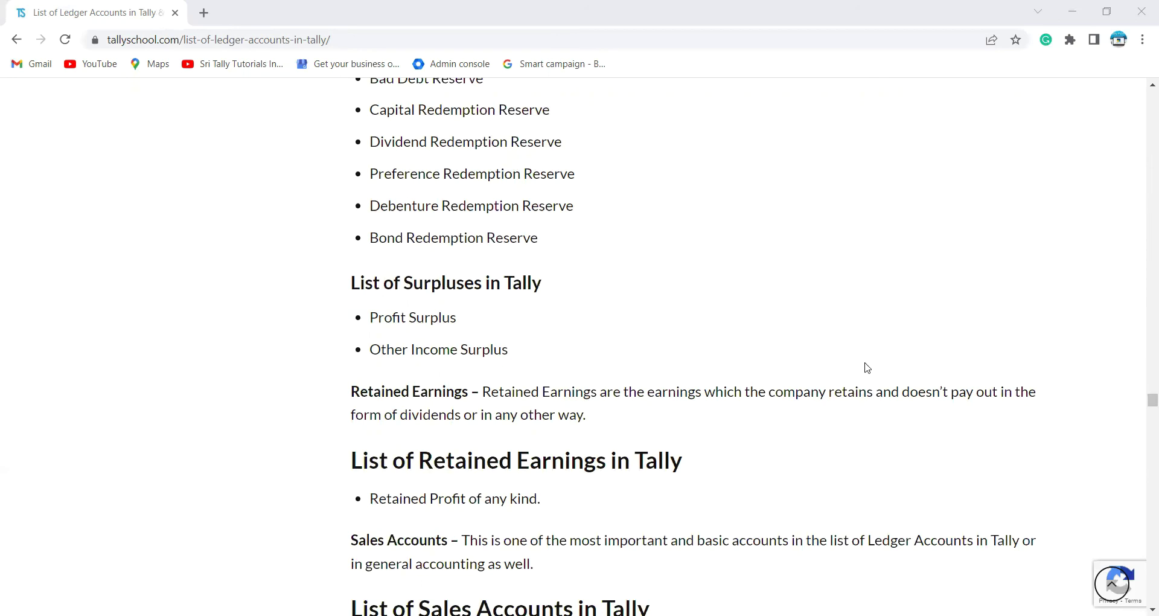
# - Read the Retained Earnings and Sales Accounts sections, including the GST sales ledgers by rate and by area or geography
pyautogui.scroll(-1, 862, 365)
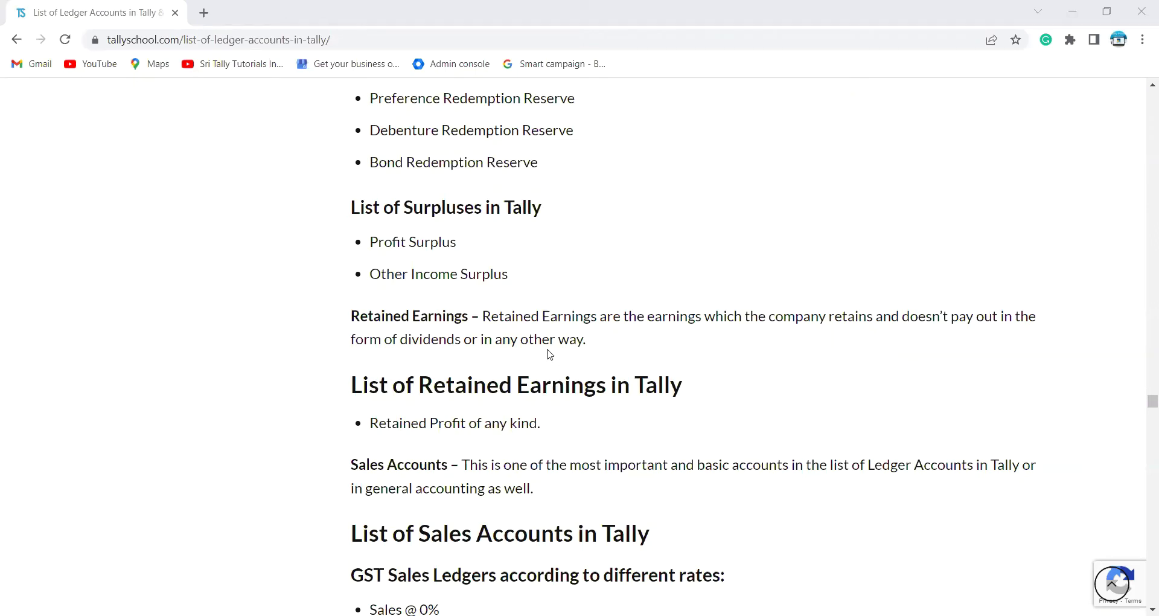
pyautogui.scroll(-1, 589, 353)
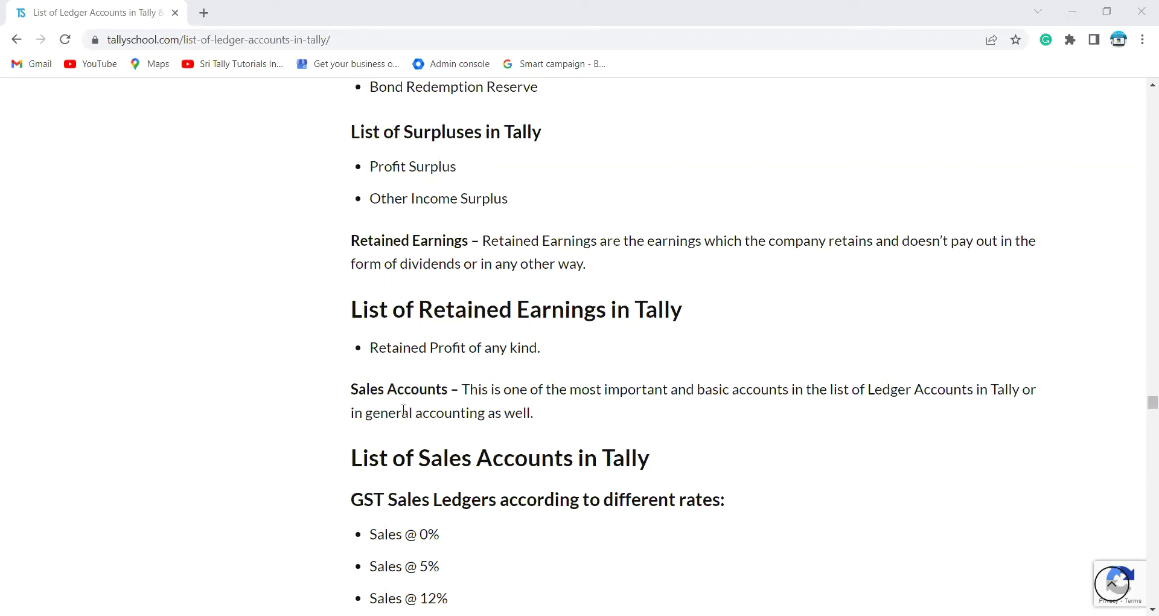
pyautogui.scroll(-1, 388, 408)
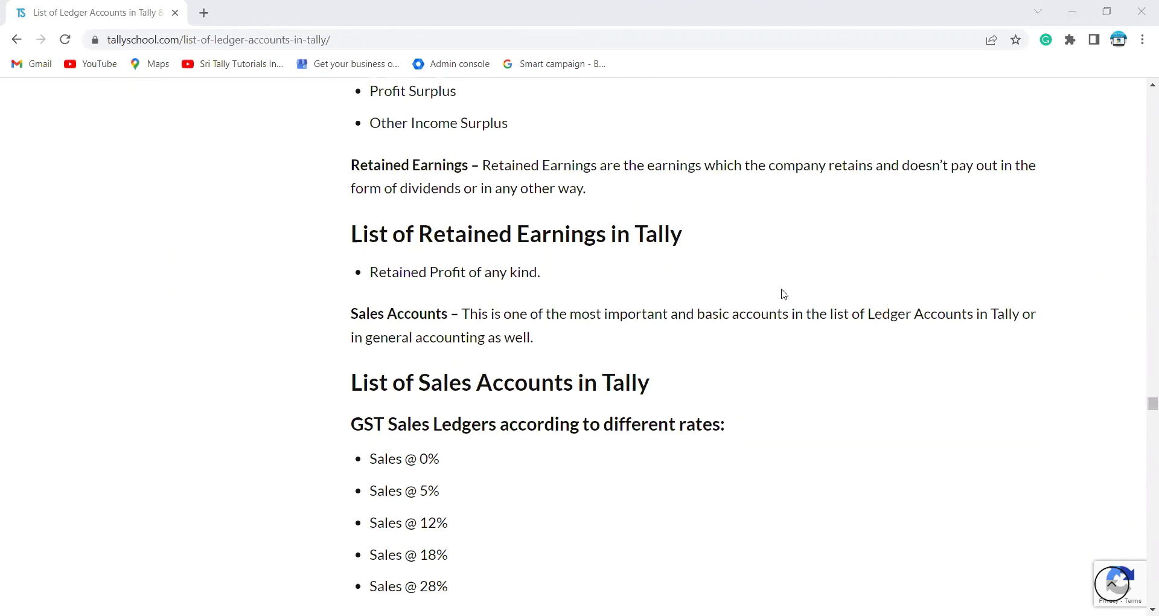
pyautogui.scroll(-1, 779, 283)
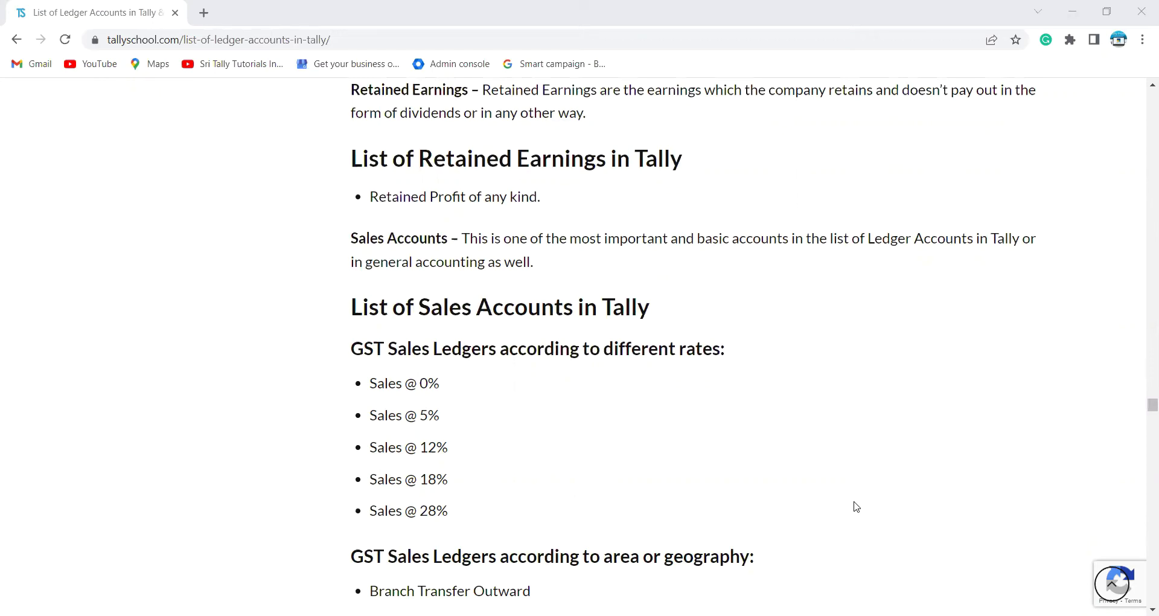
pyautogui.scroll(-10, 854, 505)
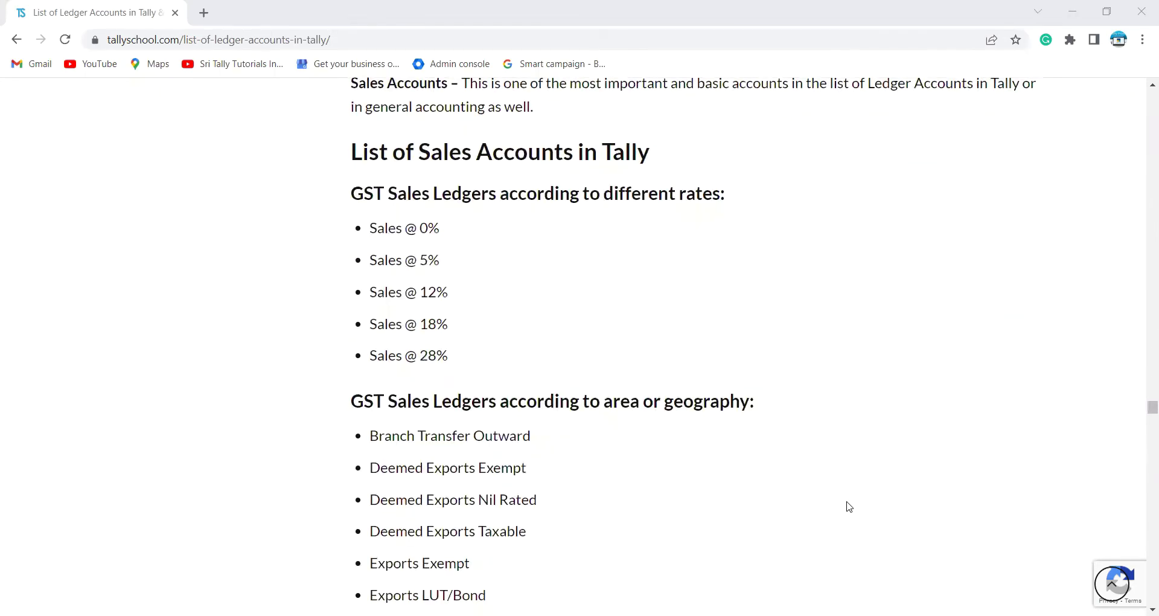
pyautogui.scroll(-5, 841, 506)
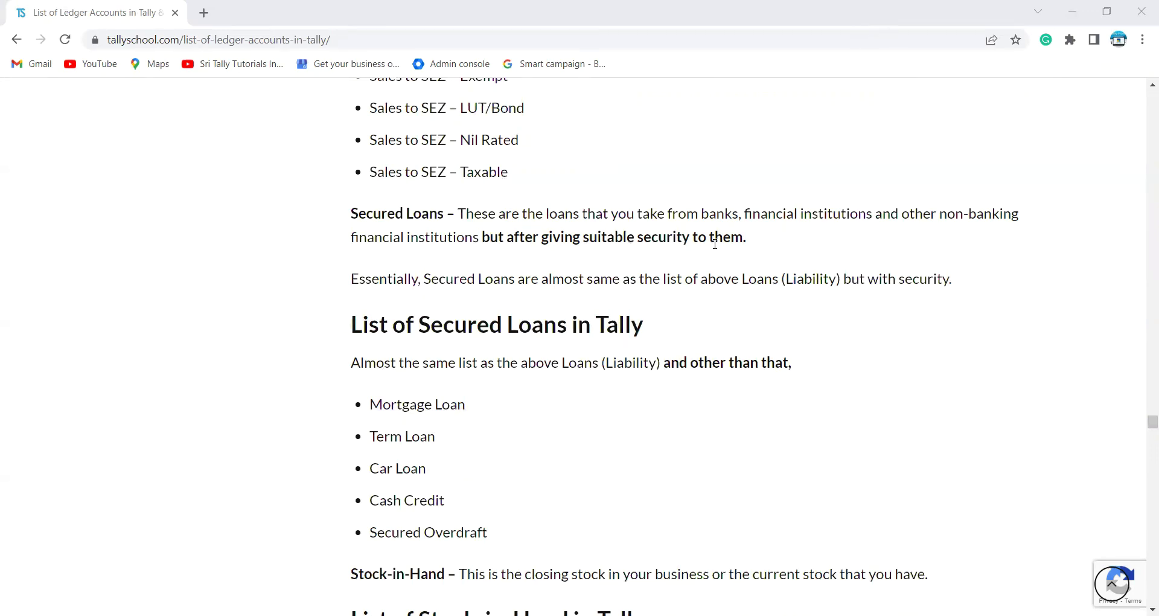
# - Read the Secured Loans and Stock-in-Hand sections with their ledger lists
pyautogui.scroll(-1, 694, 261)
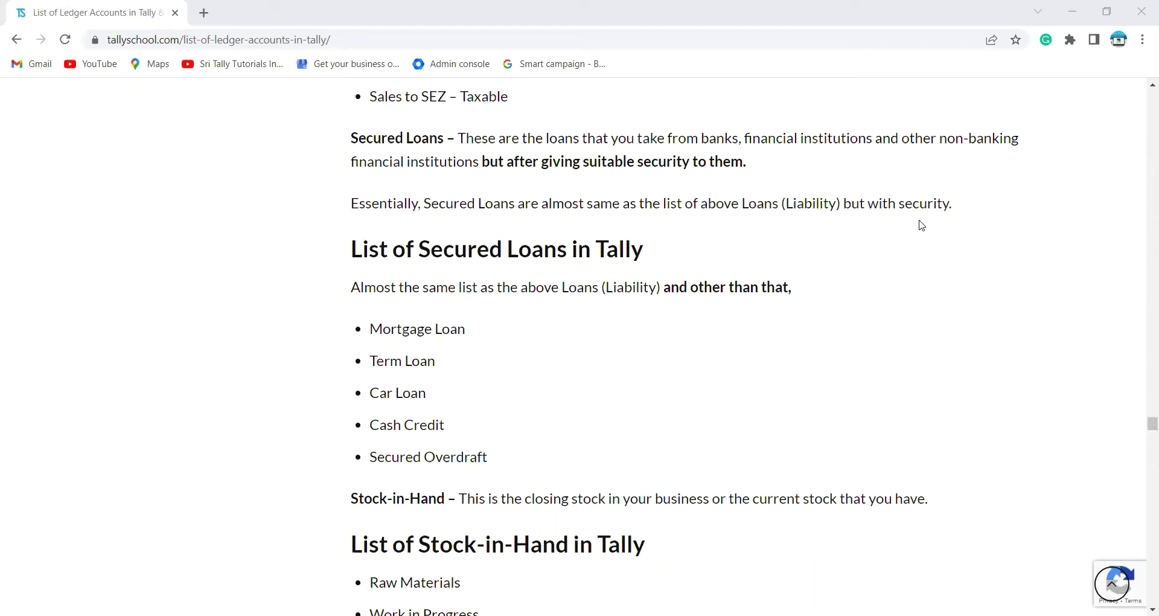
pyautogui.scroll(-3, 922, 225)
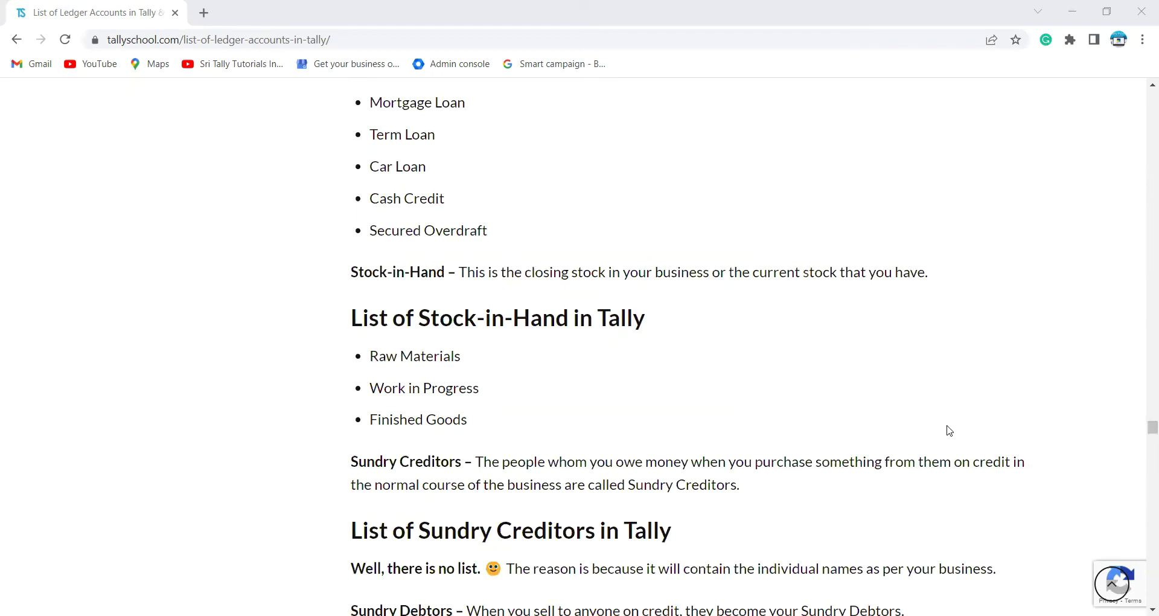
pyautogui.scroll(-3, 948, 429)
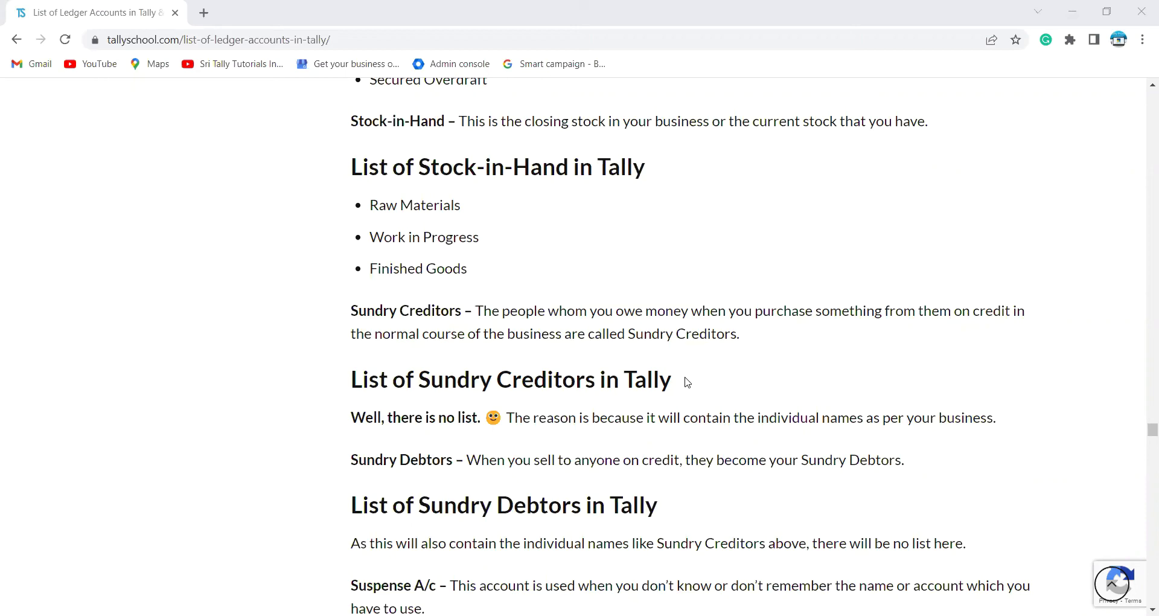
# - Read the Sundry Creditors, Sundry Debtors and Suspense A/c explanations, including the example of a forgotten seller's name
pyautogui.scroll(-3, 665, 412)
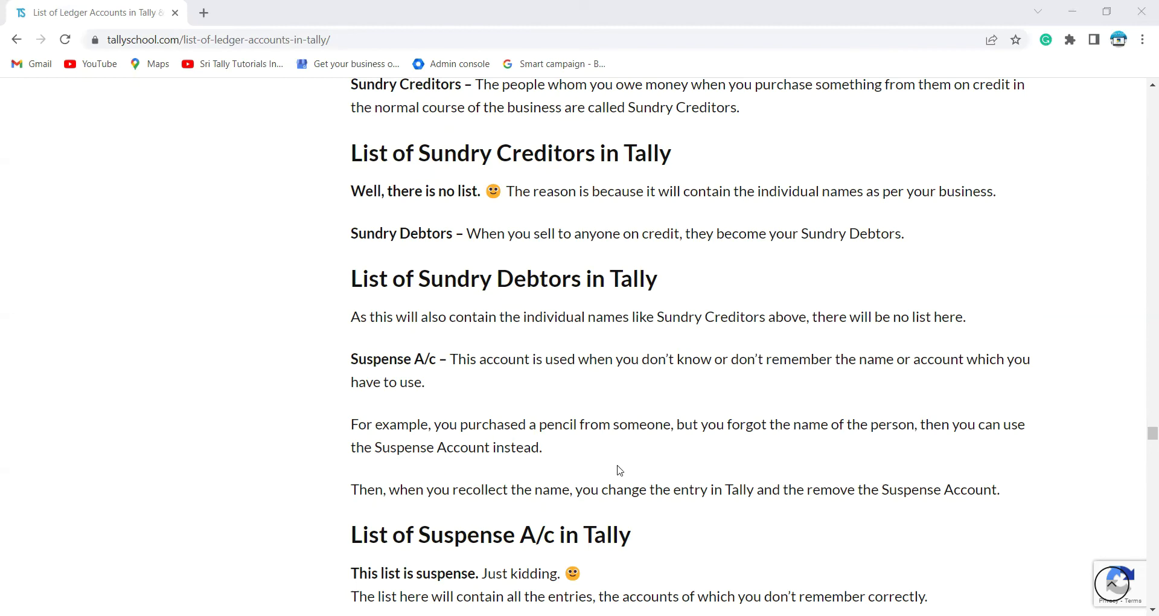
pyautogui.scroll(-1, 603, 480)
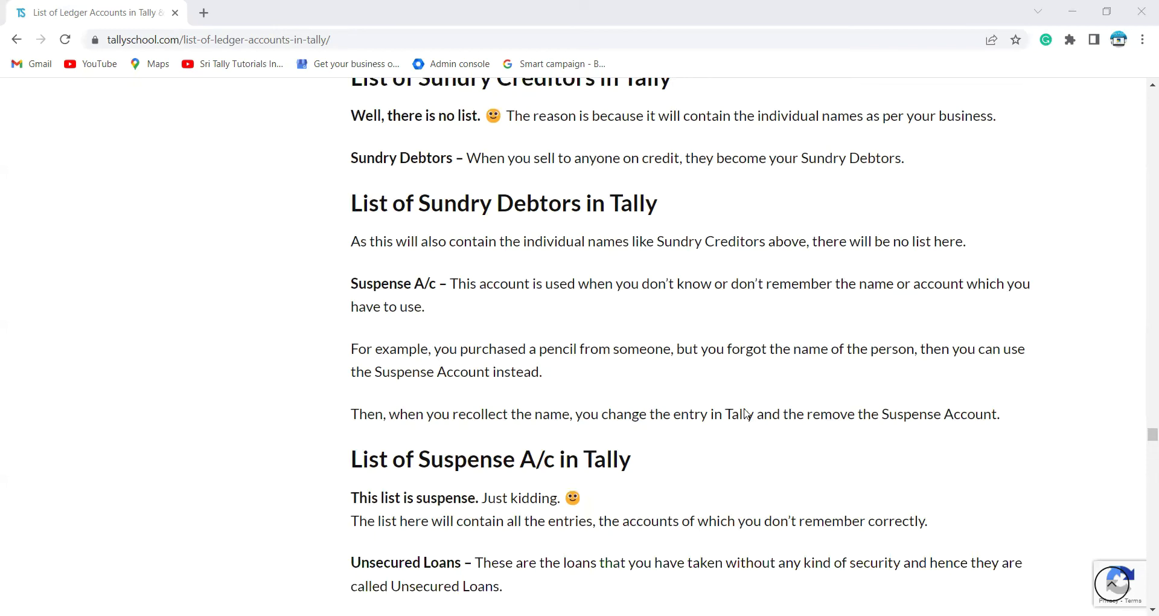
pyautogui.scroll(-8, 656, 437)
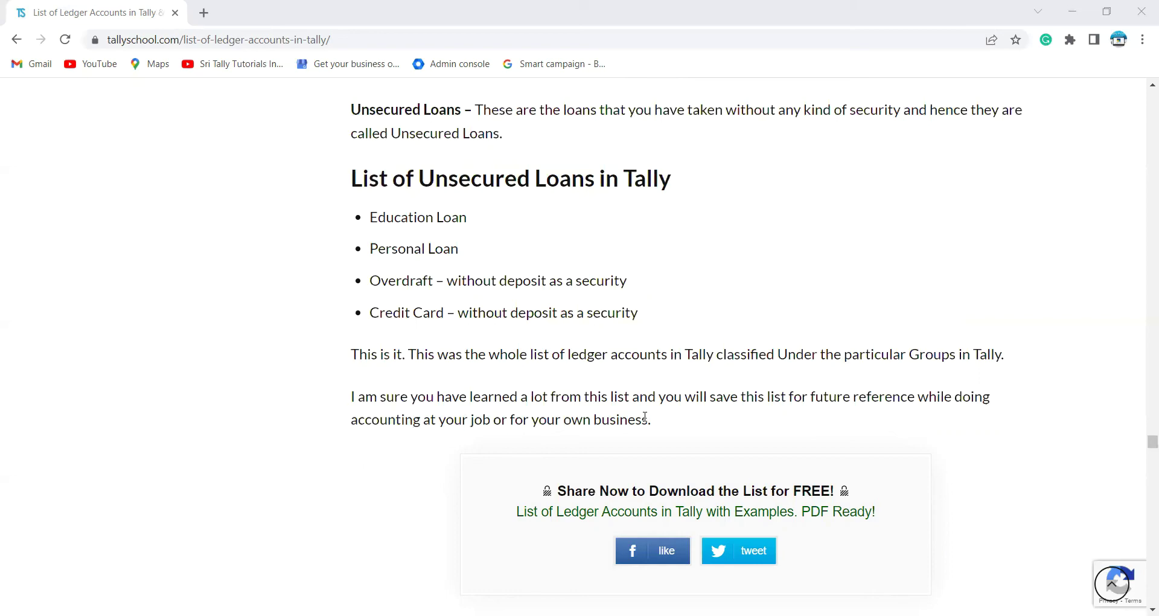
# - Examine the Unsecured Loans ledger list and look through the remaining content at the end of the article
pyautogui.scroll(-7, 658, 438)
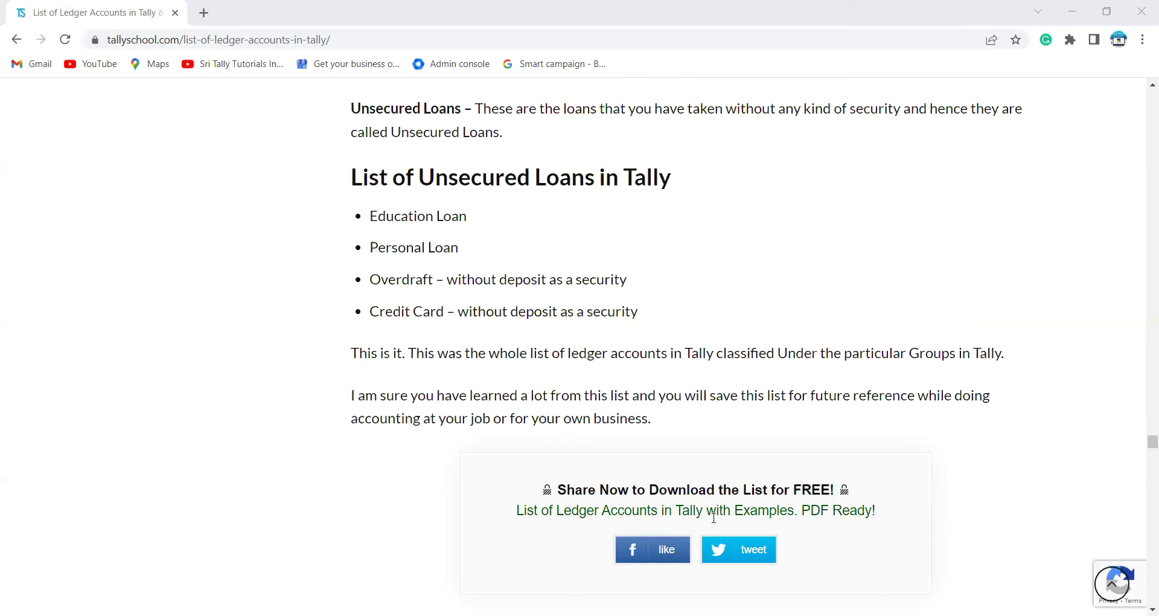
pyautogui.scroll(8, 714, 518)
pyautogui.scroll(-11, 712, 518)
pyautogui.scroll(-6, 707, 526)
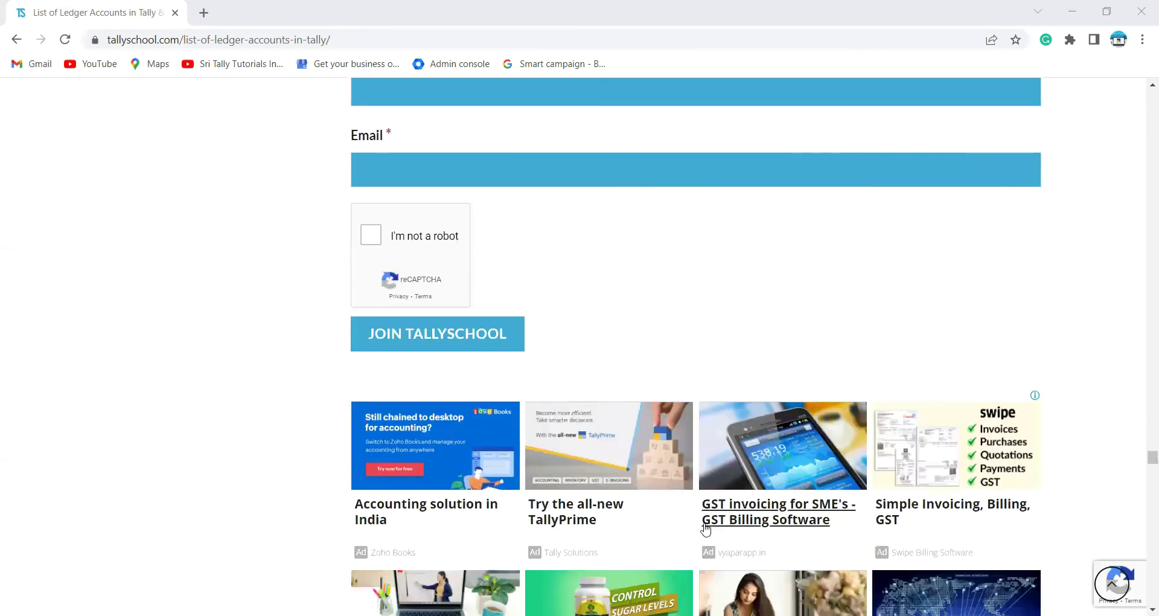
pyautogui.scroll(15, 704, 524)
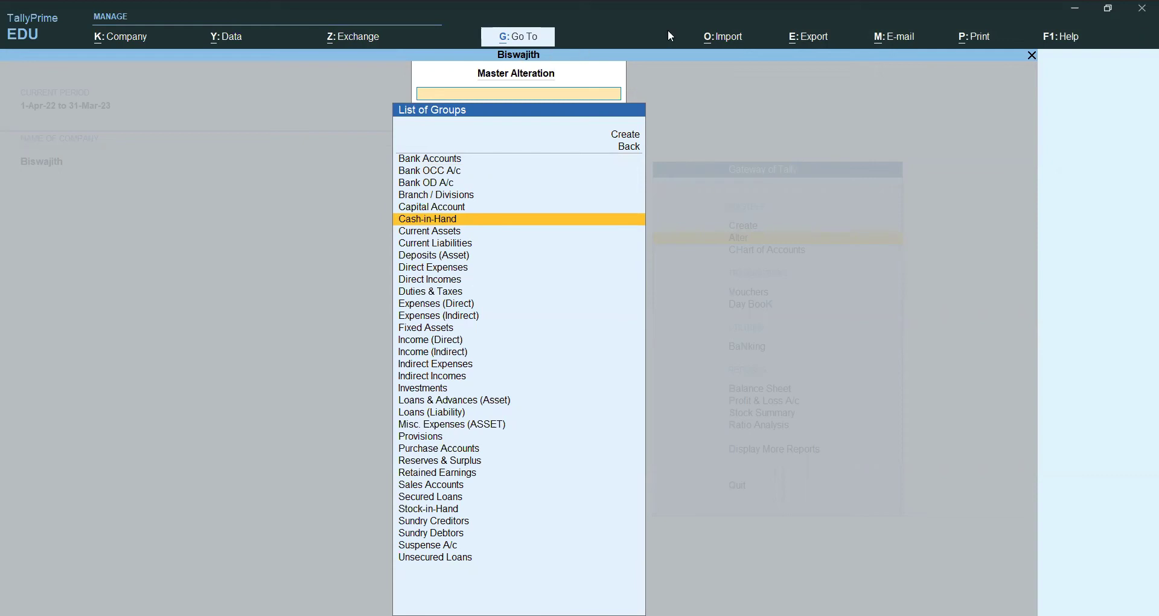
# - Switch to TallyPrime, start a new group from the group list, name it Purchase@5% and place it under Purchase Accounts
pyautogui.click(638, 136)
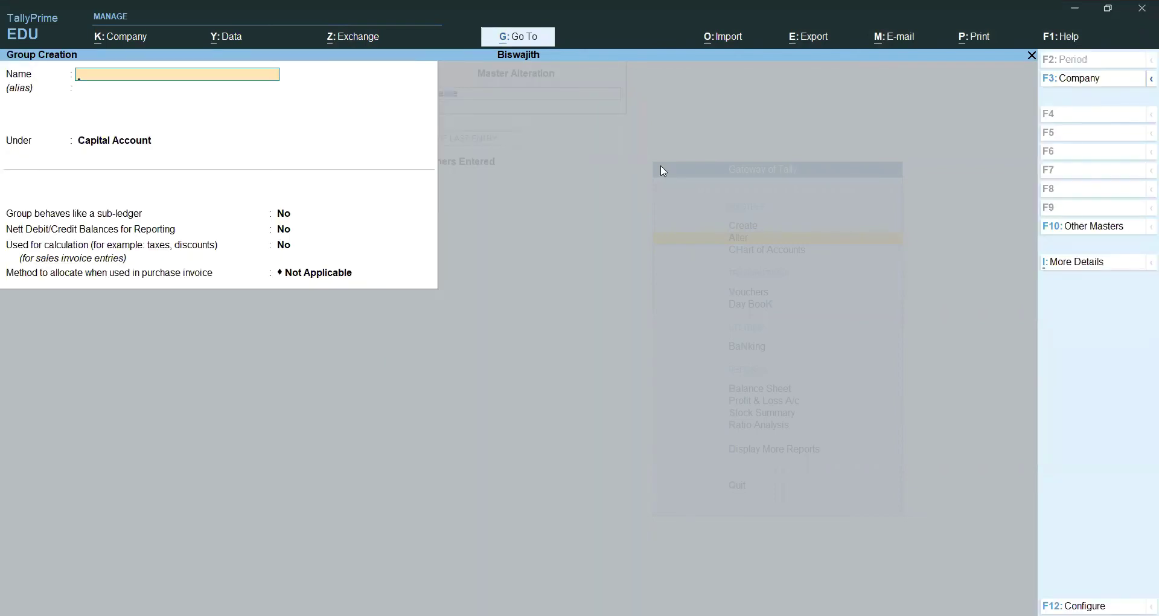
pyautogui.write('Purchase@5%')
pyautogui.press('Return')
pyautogui.press('Return')
pyautogui.write('P')
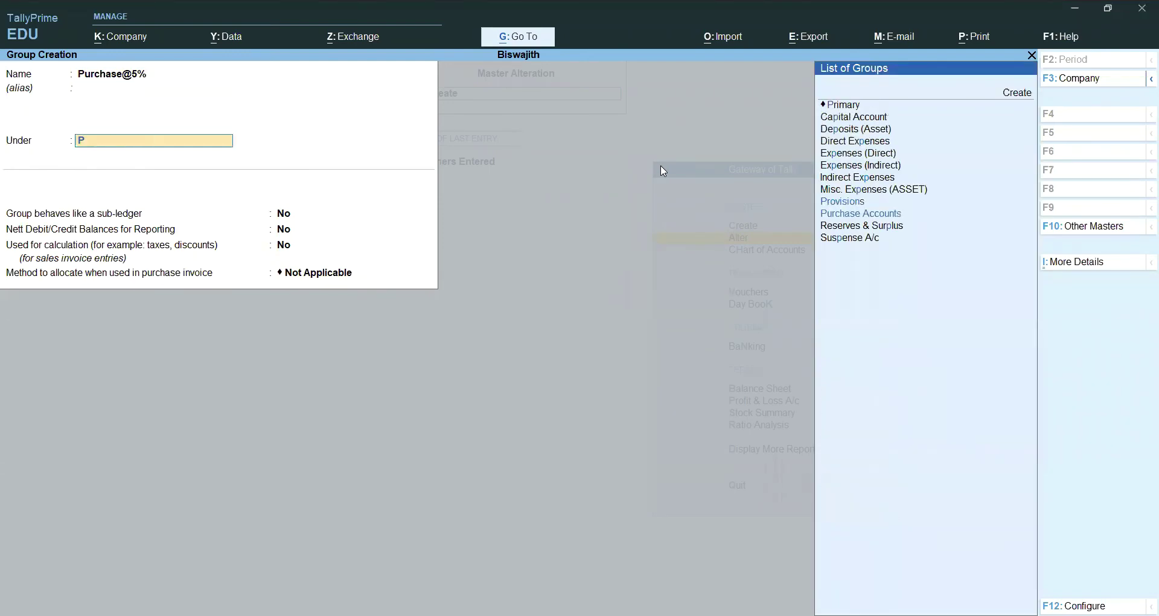
pyautogui.press('Down')
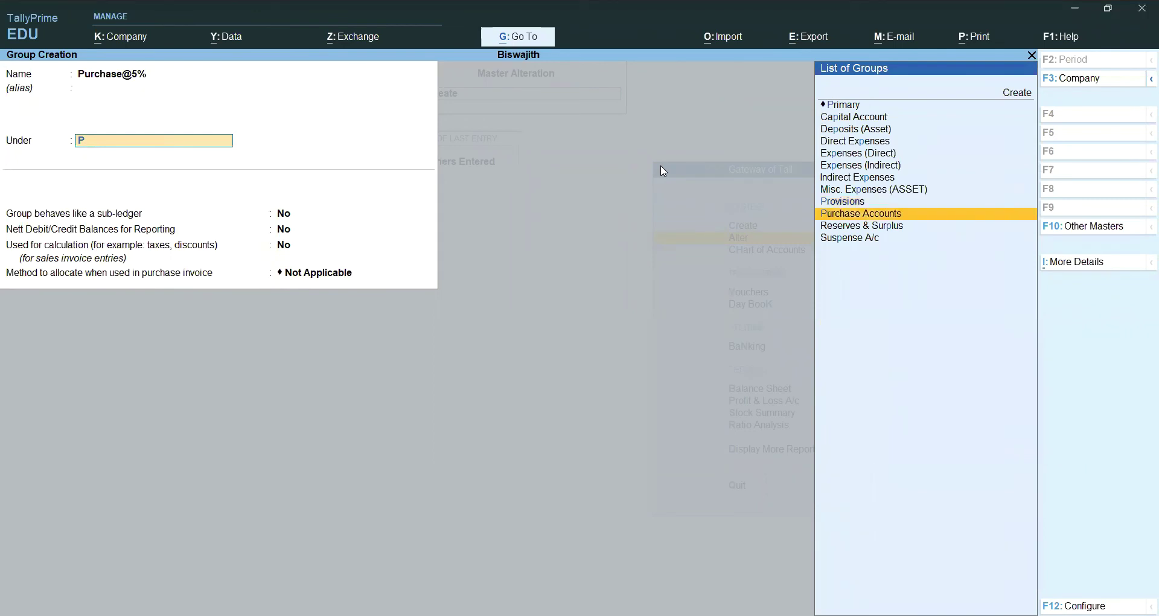
pyautogui.press('\\')
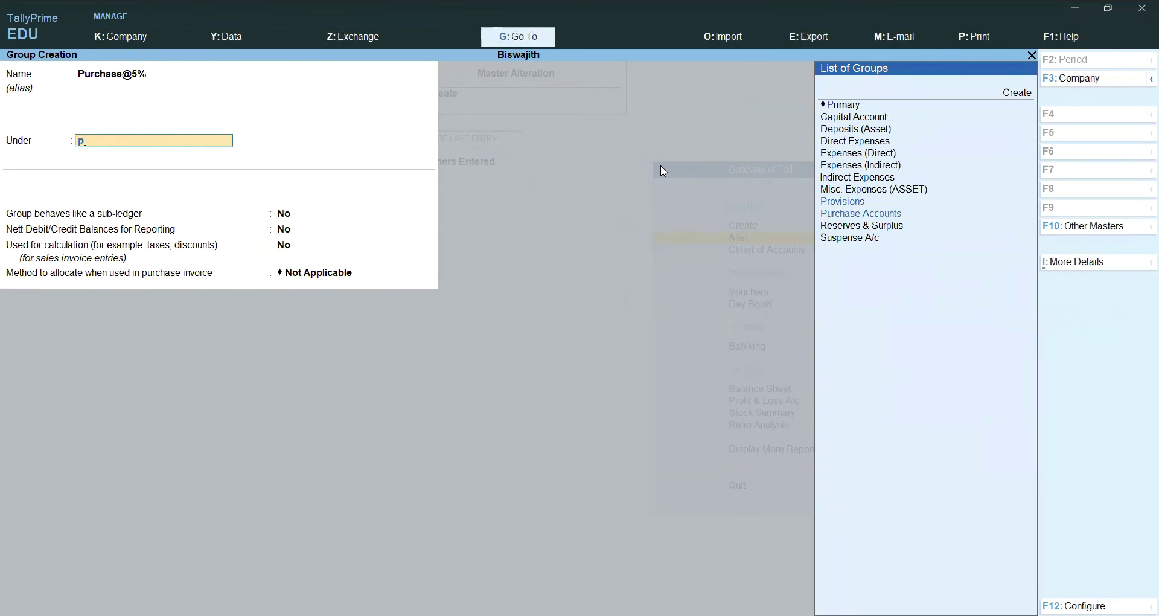
pyautogui.press('Down')
pyautogui.press('Return')
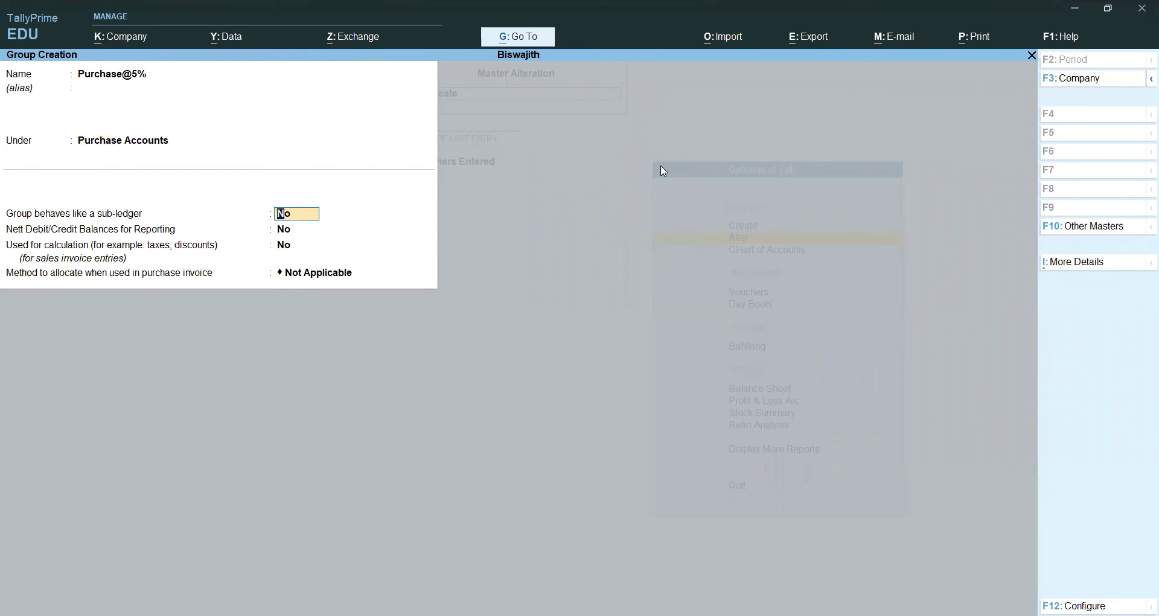
# - Keep the remaining default options for the Purchase@5% group, save it and leave group creation
pyautogui.press('Return')
pyautogui.press('Return')
pyautogui.press('Return')
pyautogui.press('Return')
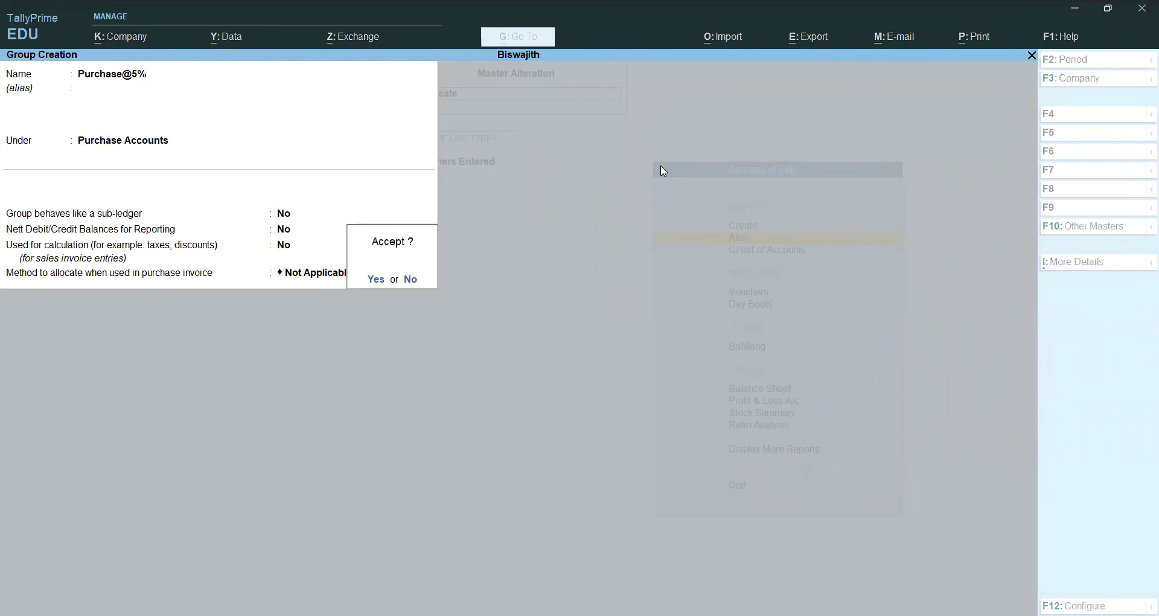
pyautogui.press('Return')
pyautogui.press('Escape')
# - Open the Purchase@5% group for alteration, request its deletion and decline the request
pyautogui.press('Return')
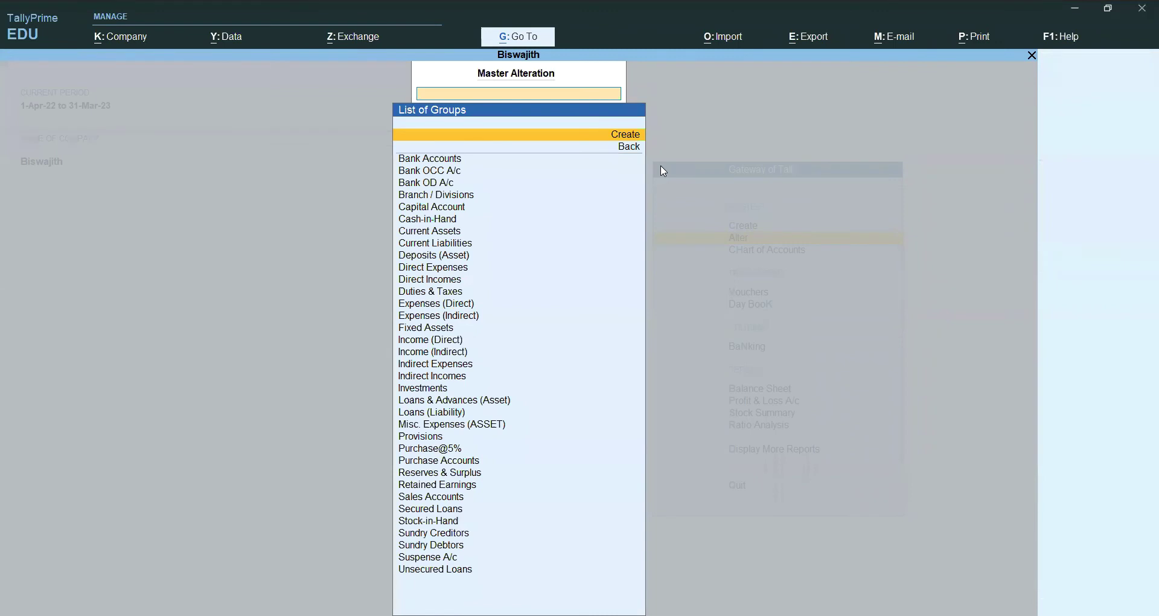
pyautogui.write('P')
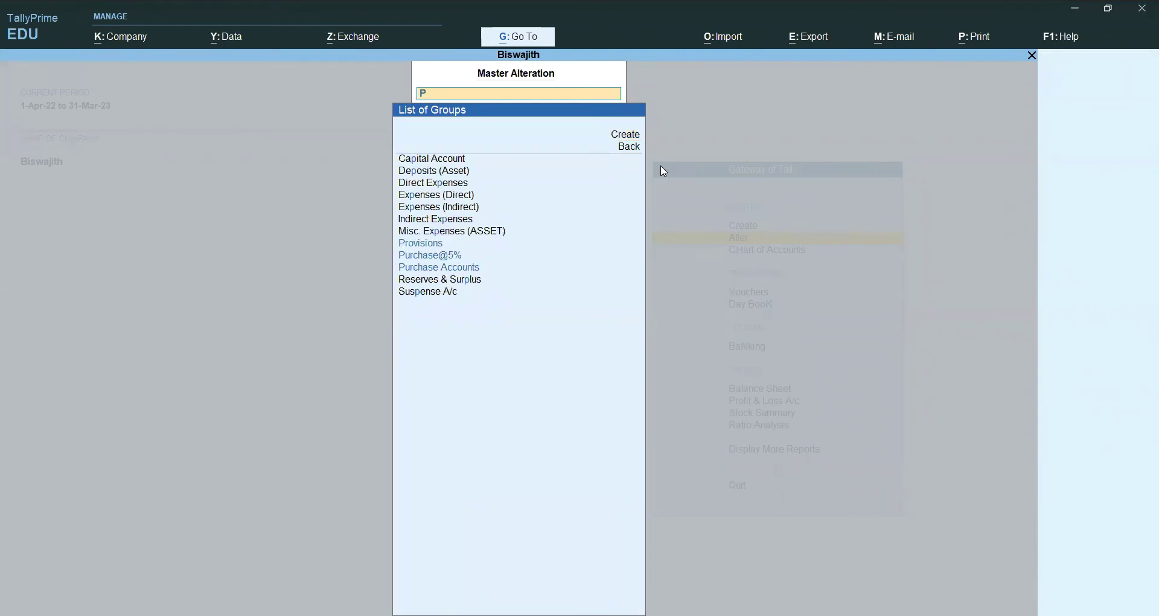
pyautogui.press('Down')
pyautogui.press('Down')
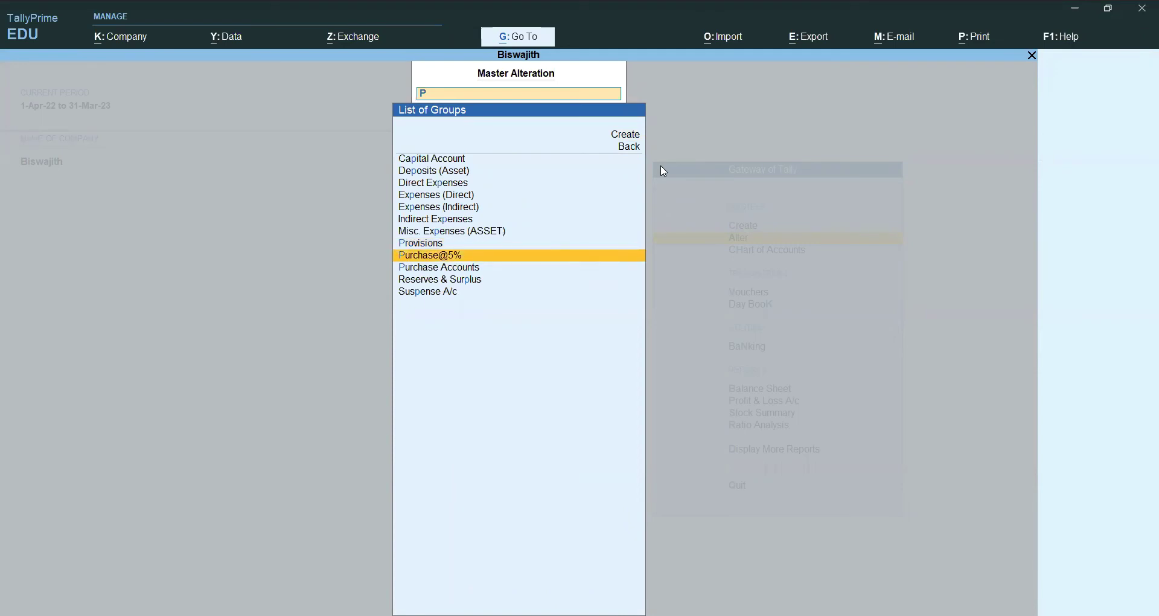
pyautogui.press('Return')
pyautogui.hotkey('alt', 'd')
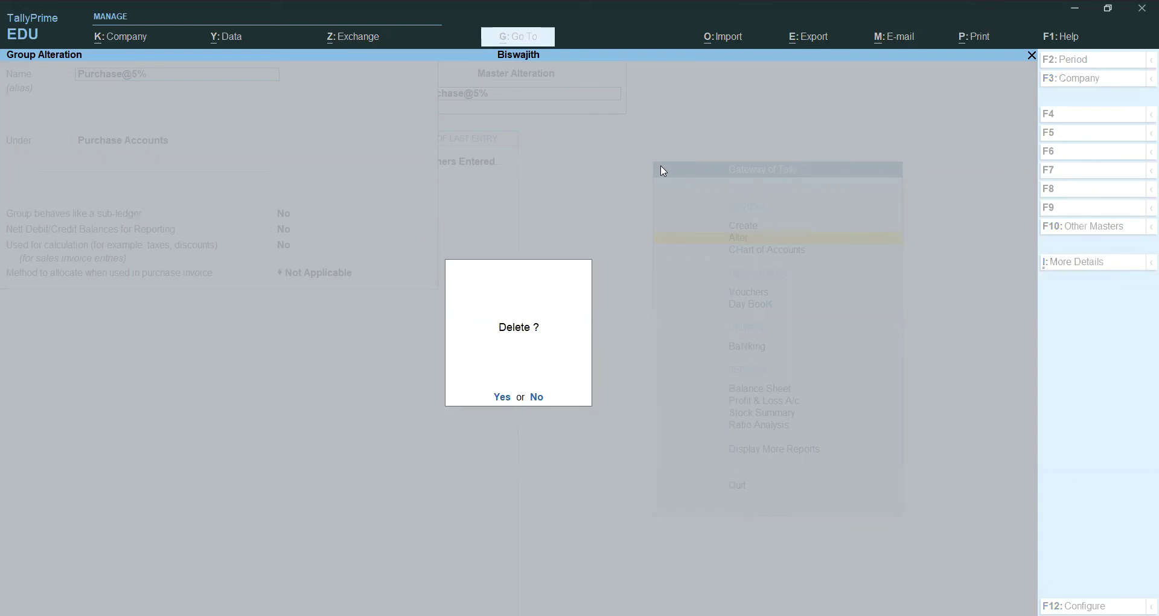
pyautogui.press('n')
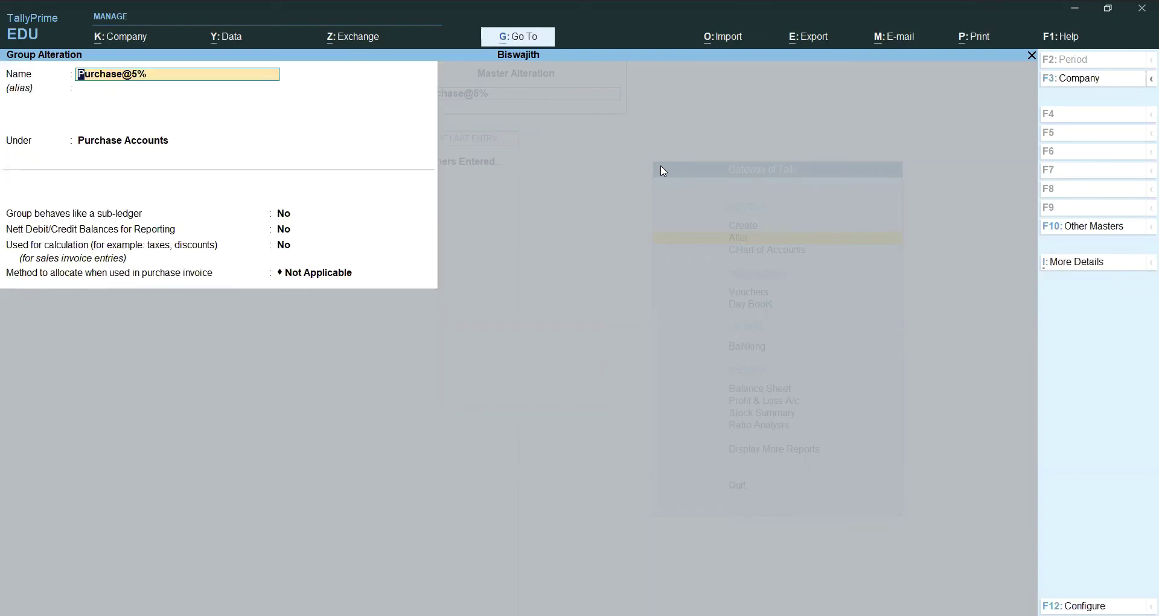
# - Quit the Purchase@5% group alteration without saving and return to the Gateway of Tally
pyautogui.press('BackSpace')
pyautogui.press('Escape')
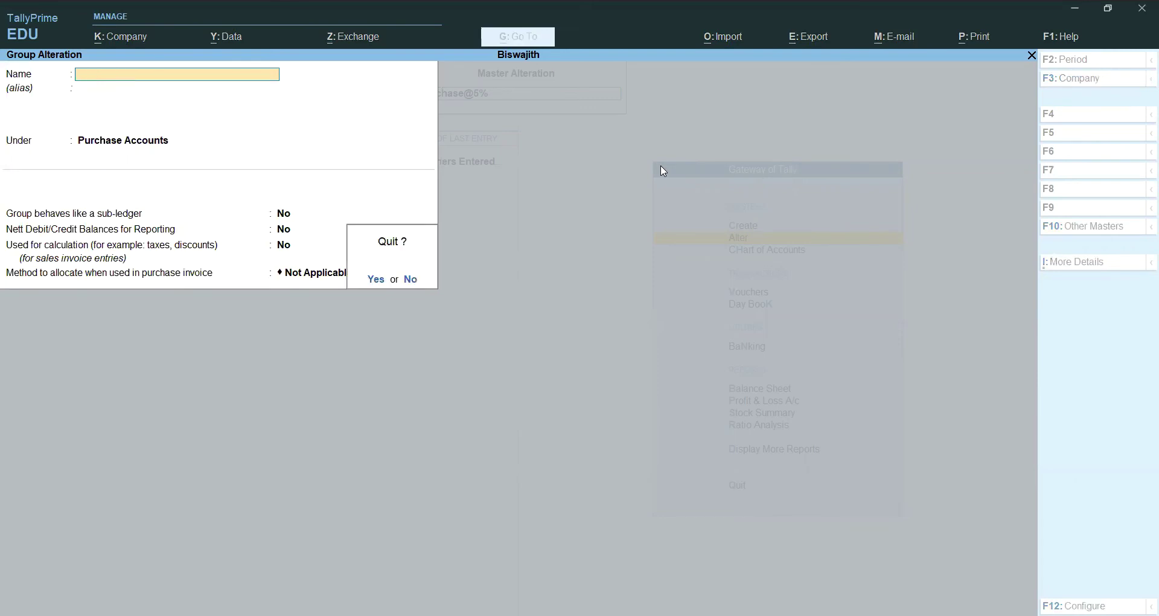
pyautogui.press('y')
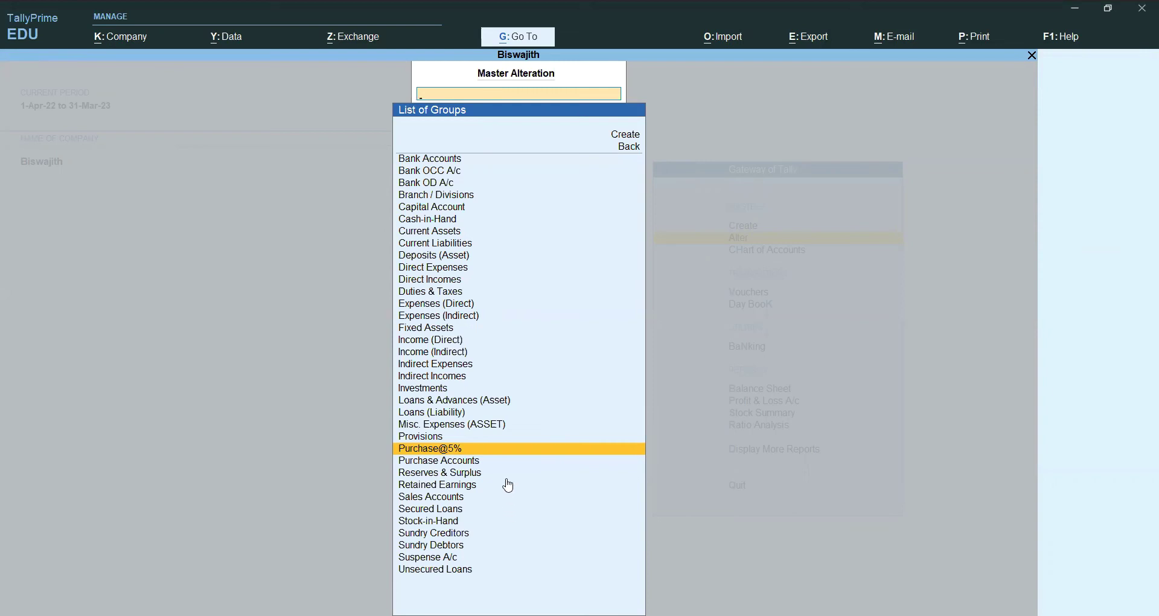
pyautogui.press('Escape')
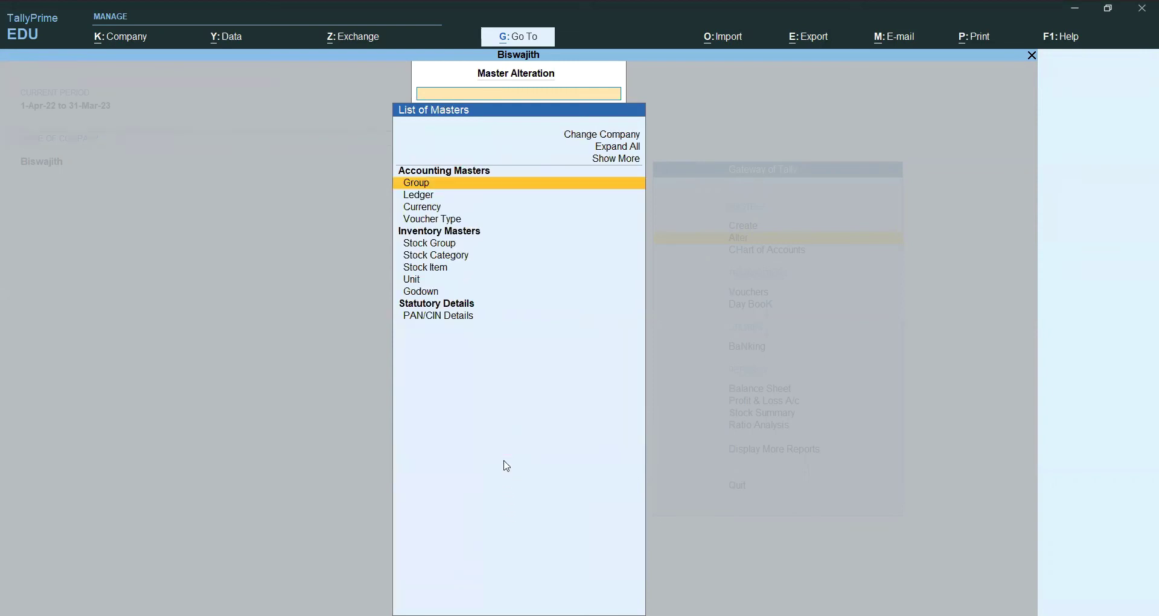
pyautogui.press('Escape')
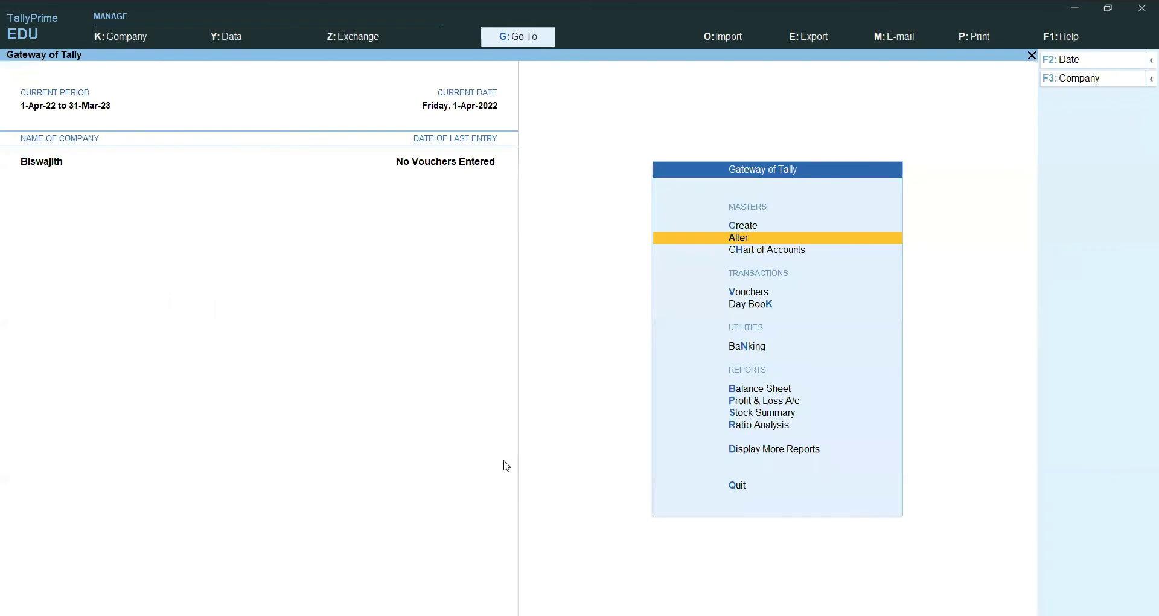
# - Open the list of existing ledgers for alteration
pyautogui.click(750, 239)
pyautogui.press('Down')
pyautogui.press('Down')
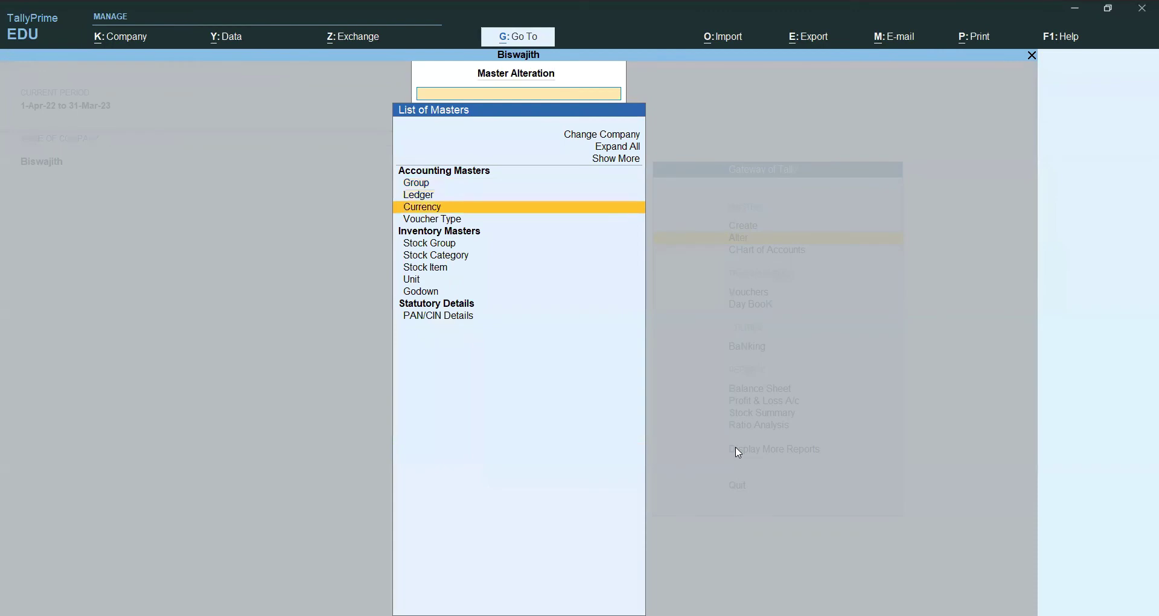
pyautogui.press('Up')
pyautogui.press('Return')
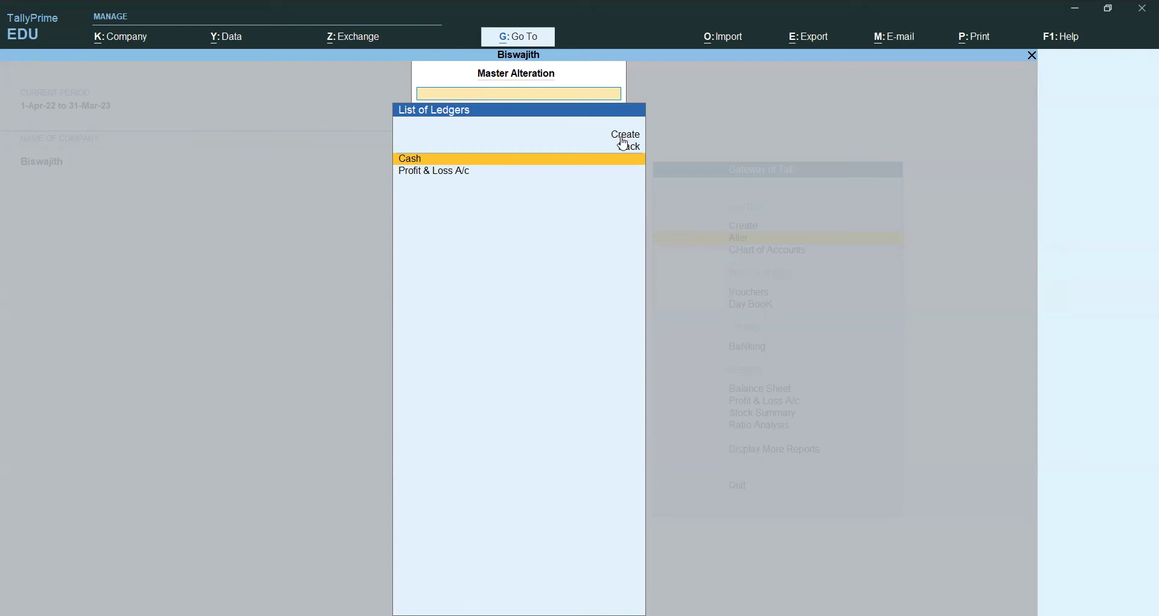
# - Try to create another ledger named Cash from the ledger list, discard the entry and return to the Gateway of Tally
pyautogui.hotkey('alt', 'c')
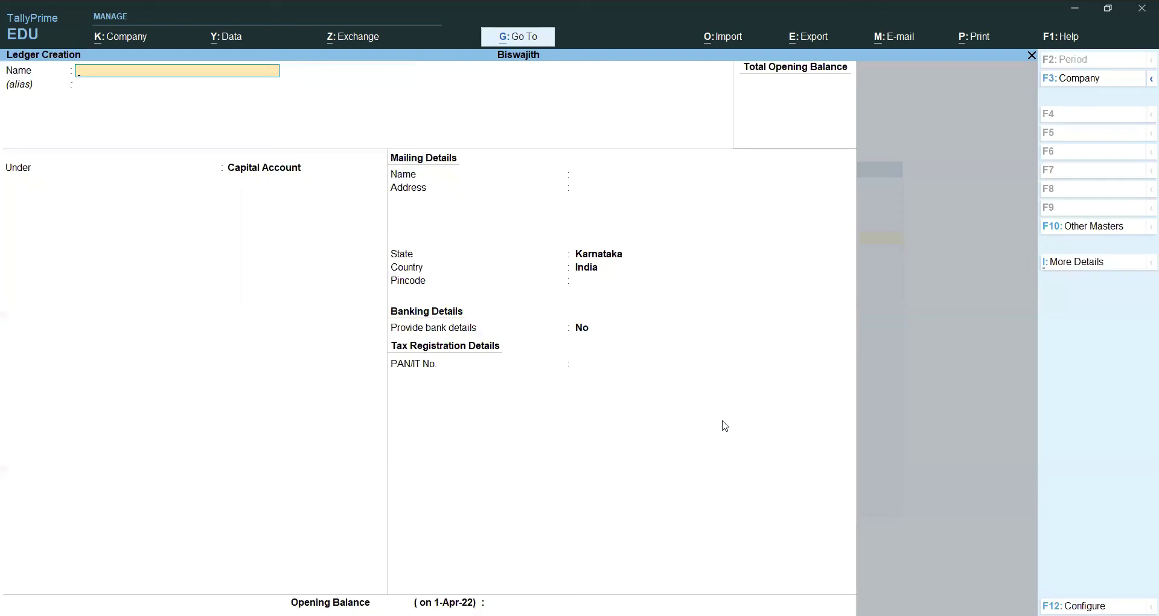
pyautogui.write('Cash')
pyautogui.press('Return')
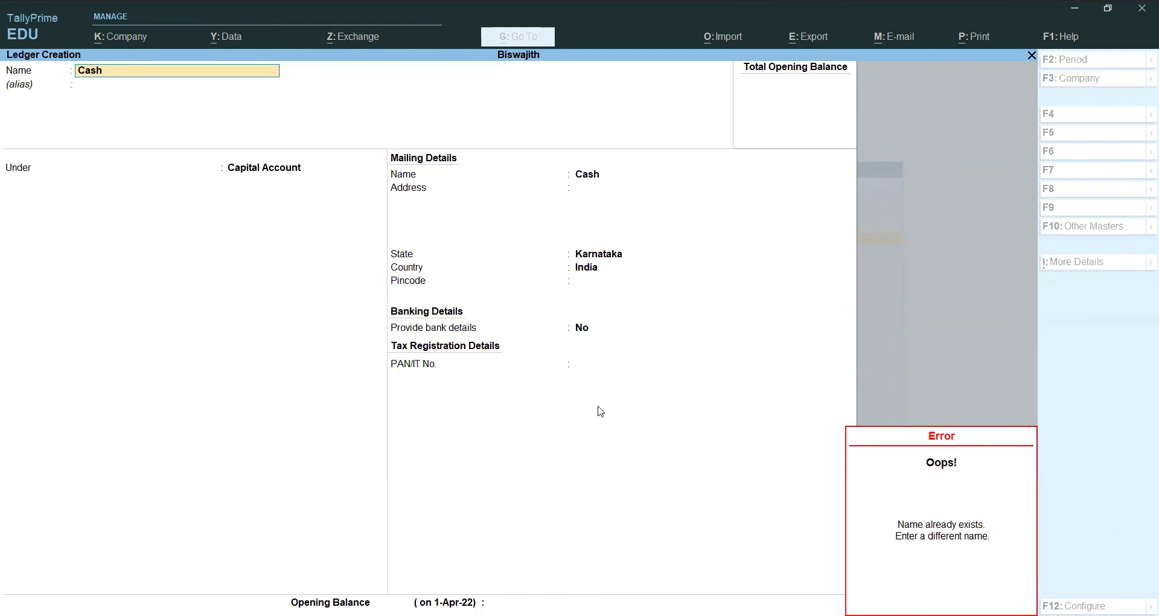
pyautogui.press('BackSpace')
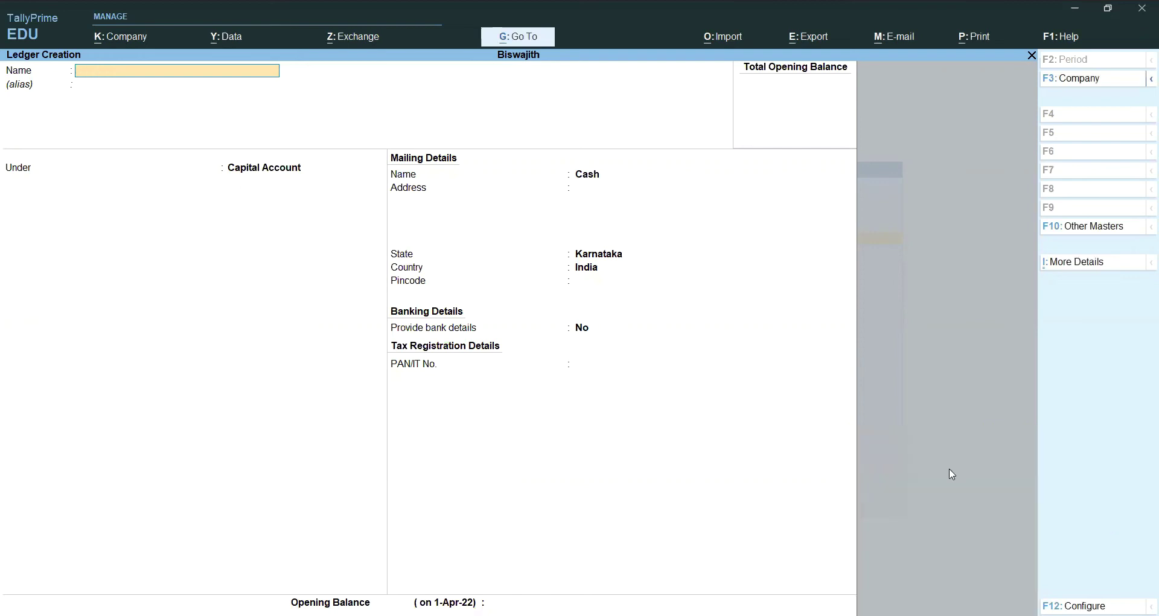
pyautogui.press('Escape')
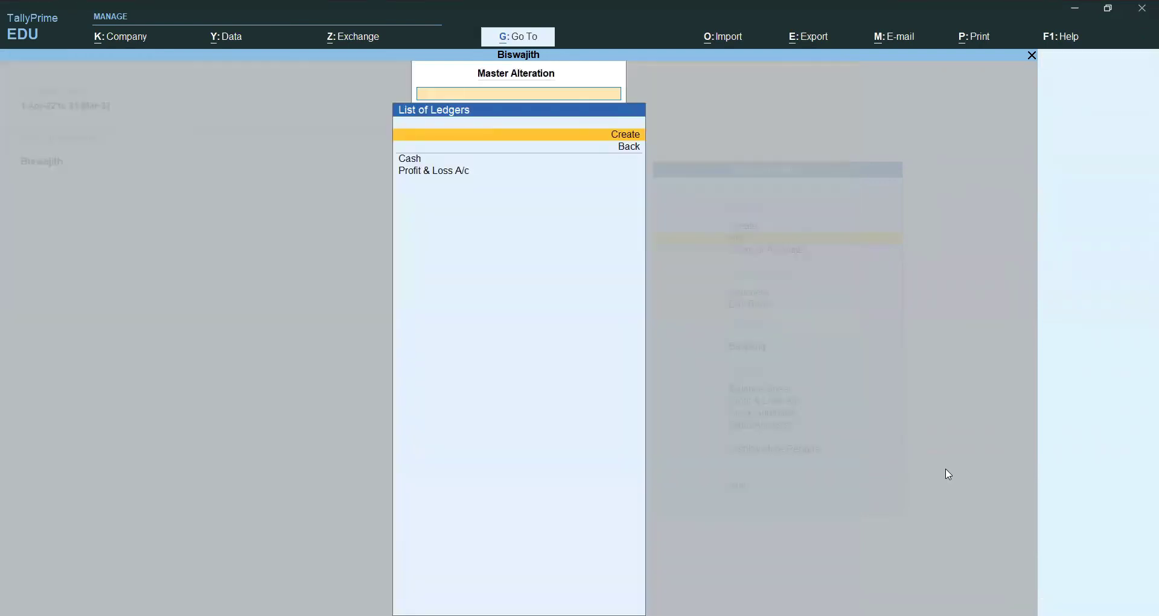
pyautogui.press('Escape')
pyautogui.press('Escape')
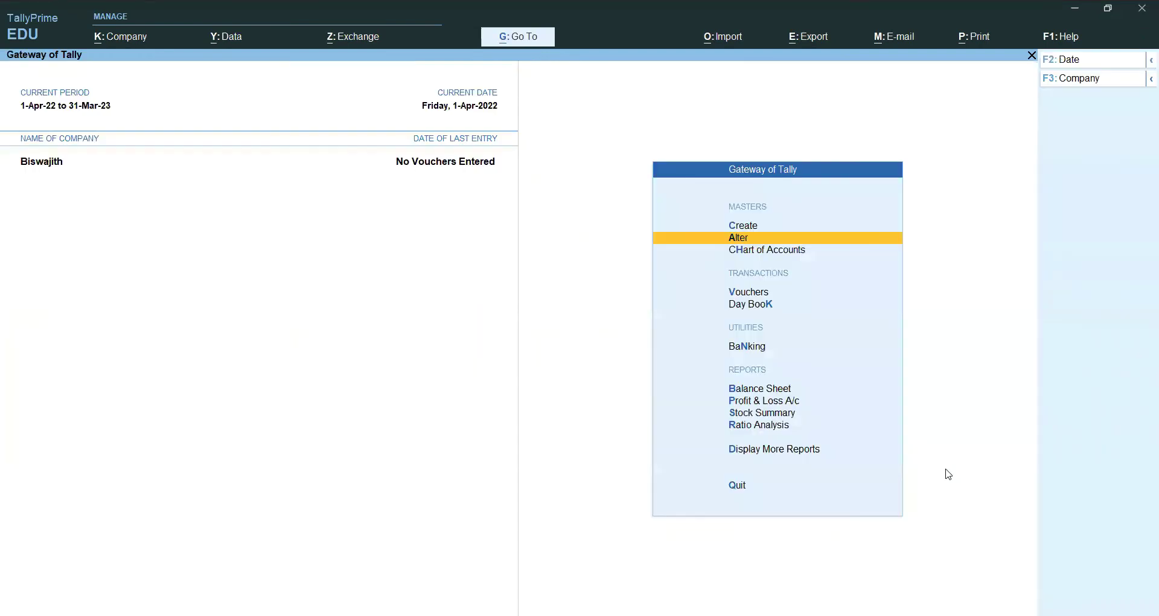
# - Open a blank group creation form, leave it unsaved and open a blank ledger creation form instead
pyautogui.click(756, 230)
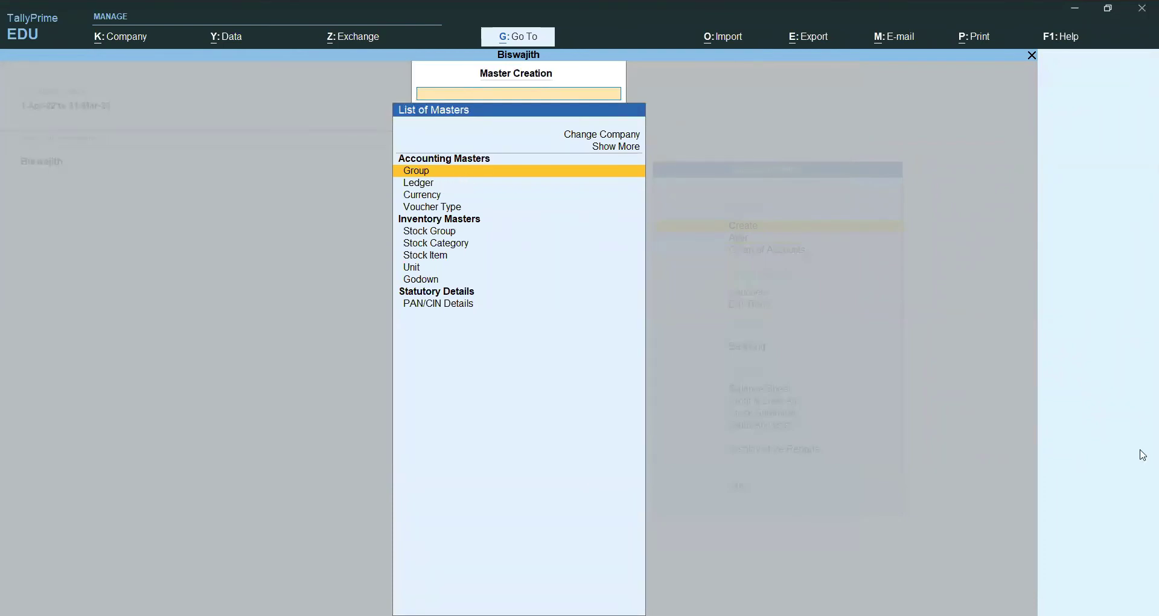
pyautogui.press('Down')
pyautogui.press('Up')
pyautogui.press('Return')
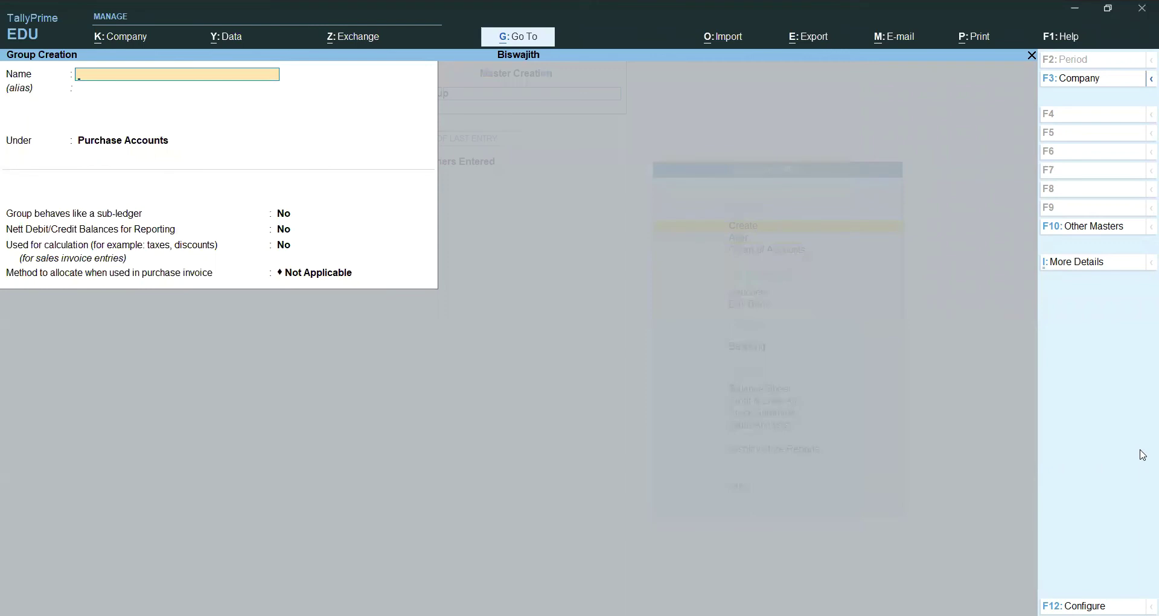
pyautogui.press('Escape')
pyautogui.press('y')
pyautogui.press('Down')
pyautogui.press('Return')
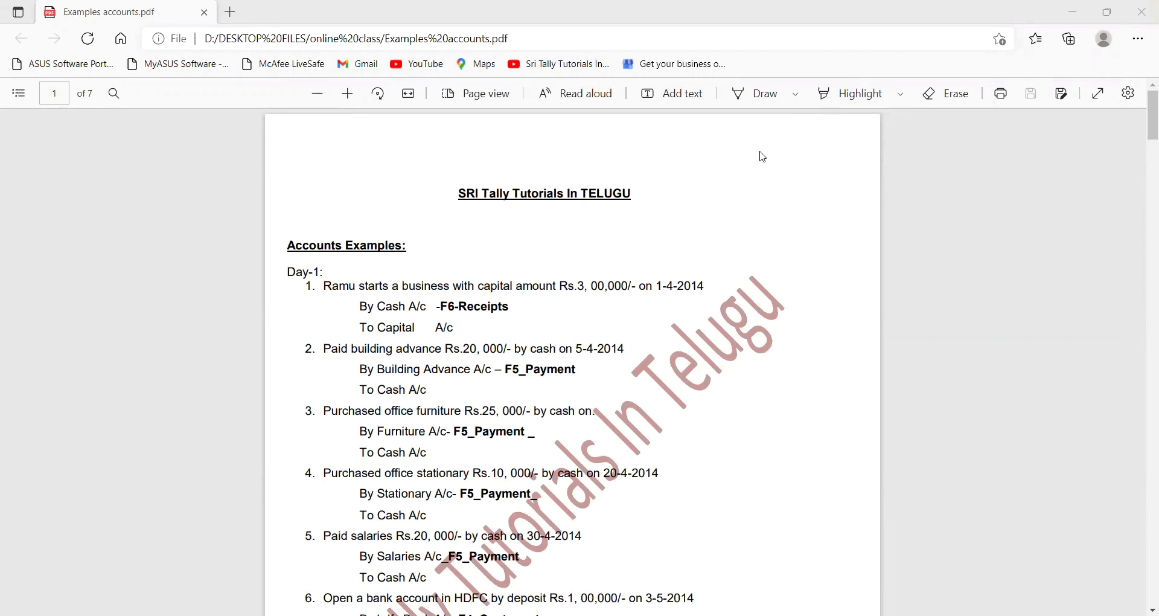
# - Switch to Examples accounts.pdf and examine the Day-1 and Day-2 transactions with their ledger and group tables
pyautogui.scroll(-1, 762, 157)
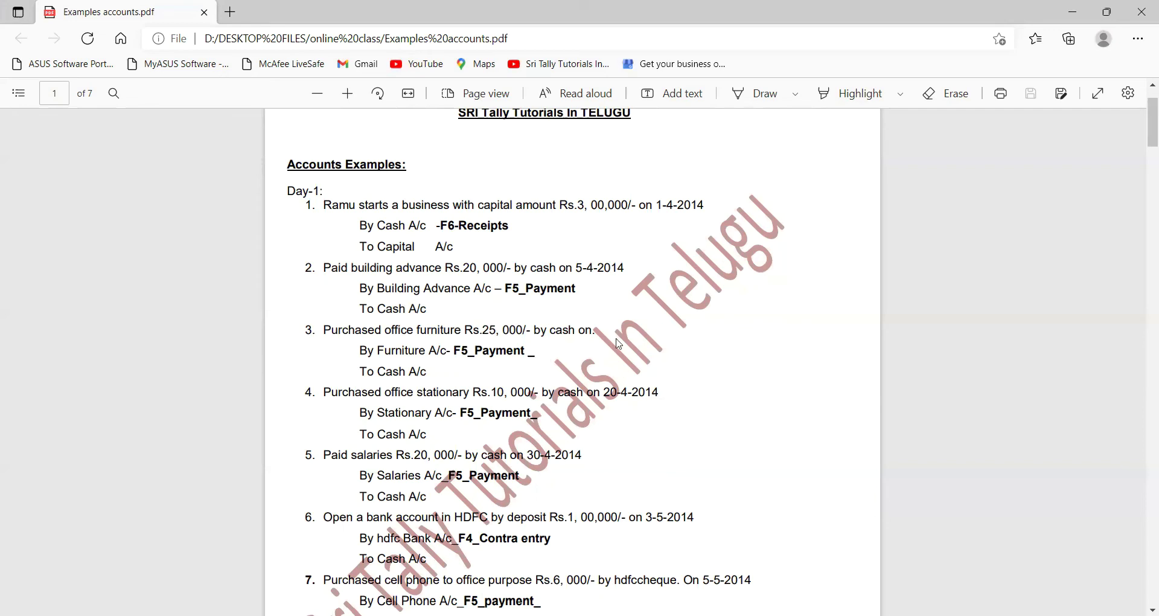
pyautogui.scroll(-3, 562, 354)
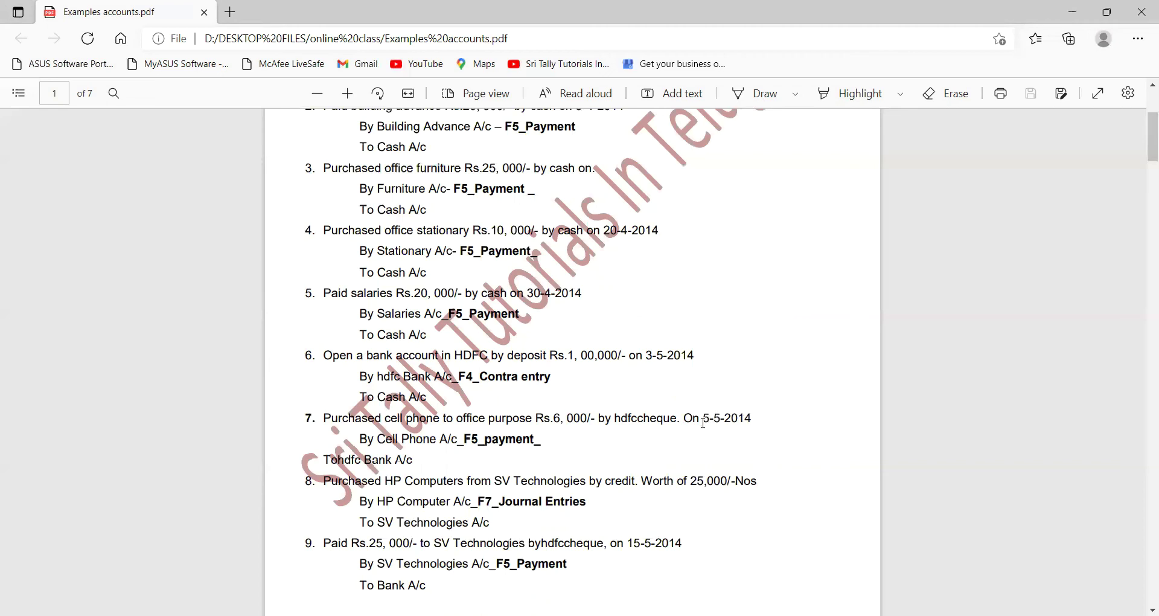
pyautogui.scroll(-10, 697, 416)
pyautogui.scroll(2, 684, 382)
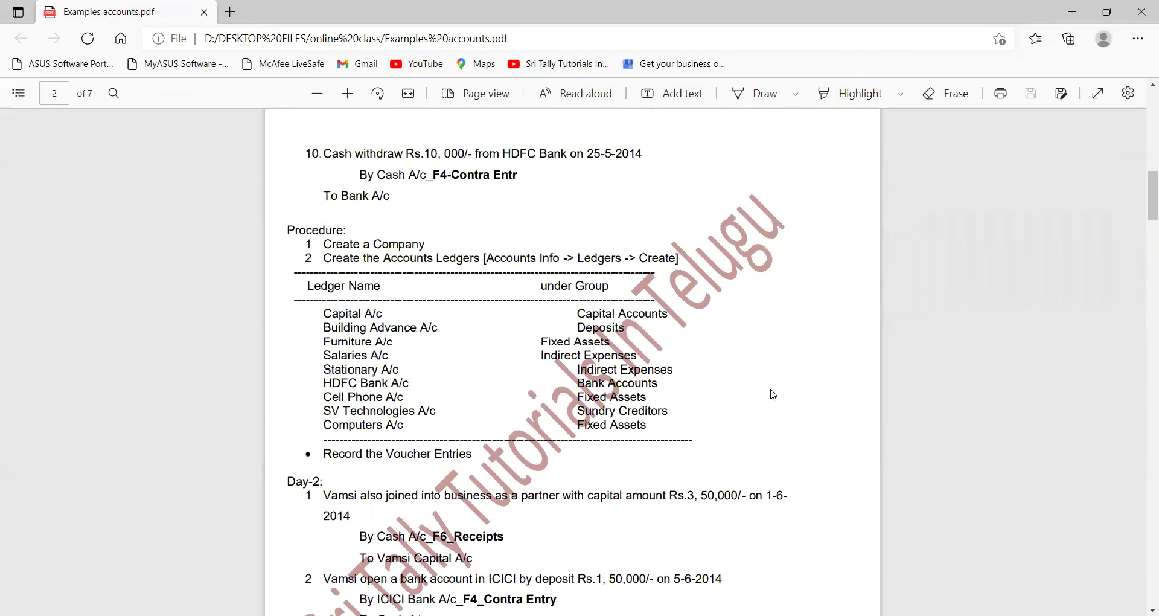
pyautogui.scroll(-5, 774, 396)
pyautogui.scroll(-7, 774, 395)
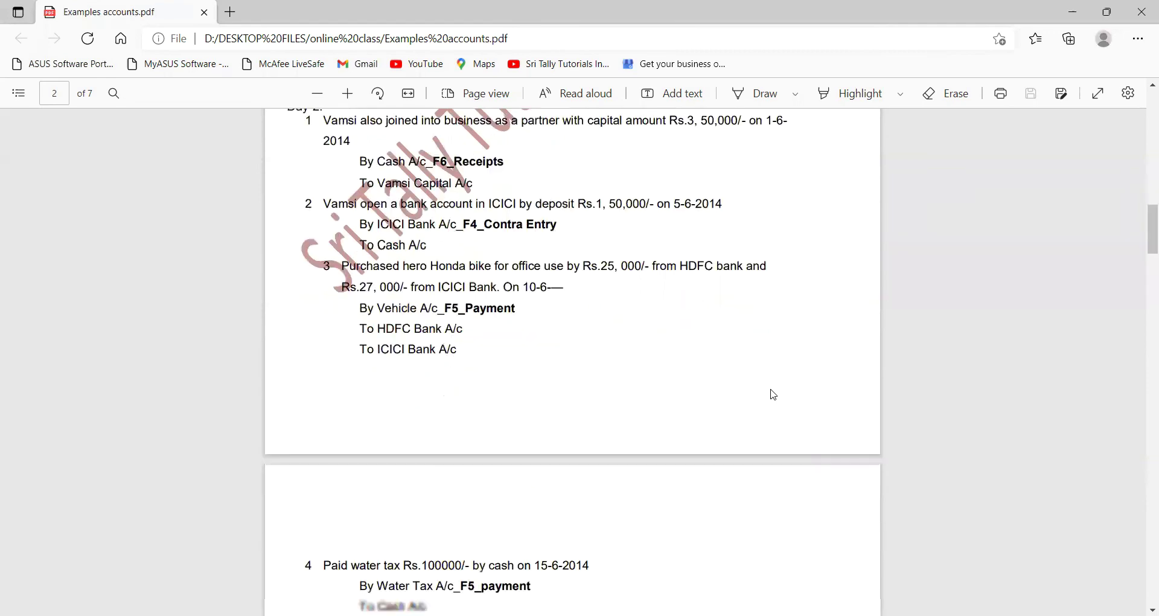
pyautogui.scroll(-6, 773, 396)
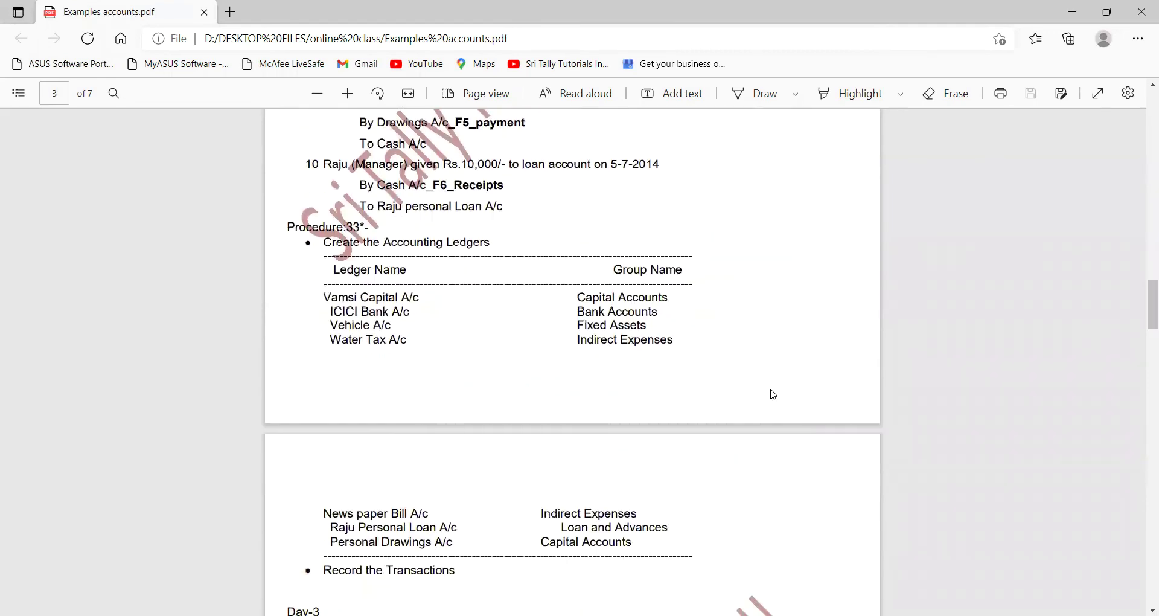
# - Look through the Day-3 transactions and the later examples in the PDF, and go back to the first Day-1 transactions
pyautogui.scroll(-6, 774, 396)
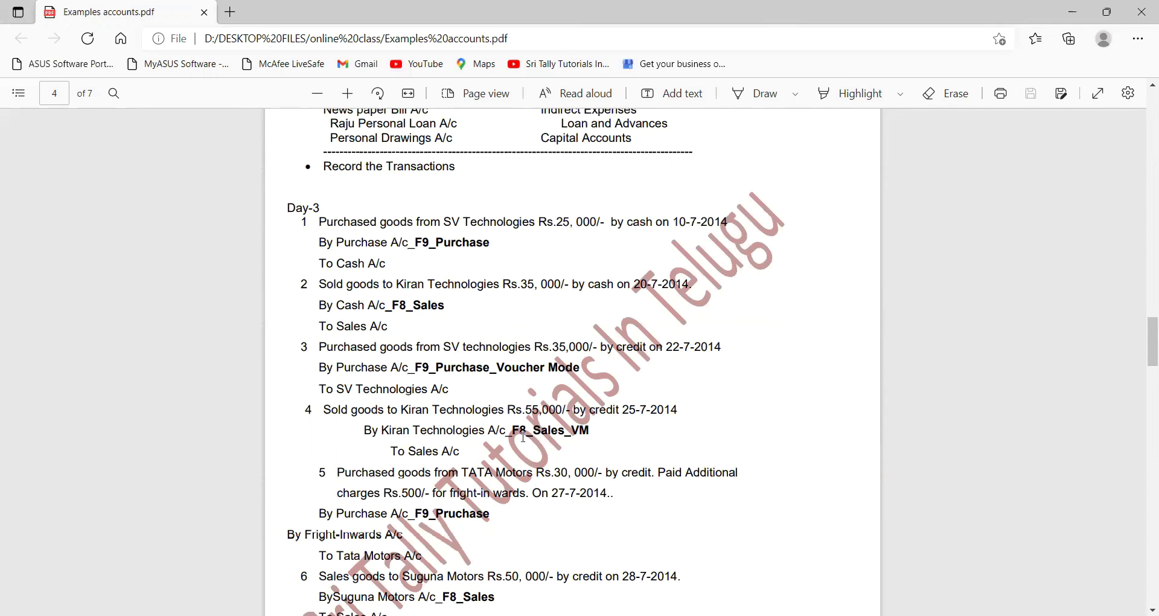
pyautogui.scroll(-4, 523, 436)
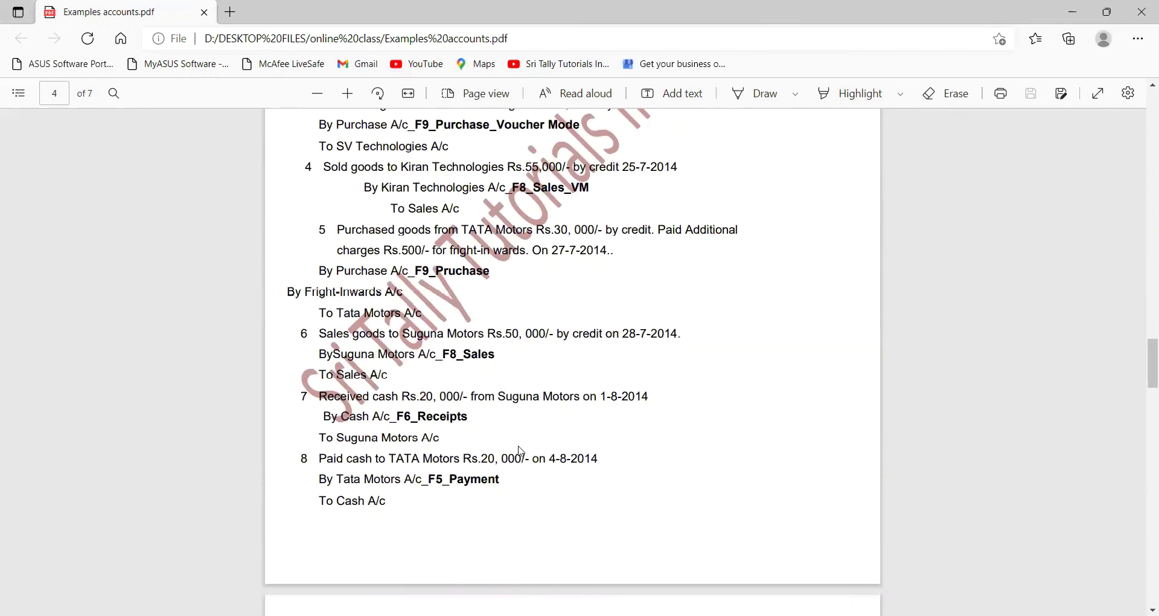
pyautogui.scroll(-3, 518, 447)
pyautogui.scroll(-17, 518, 447)
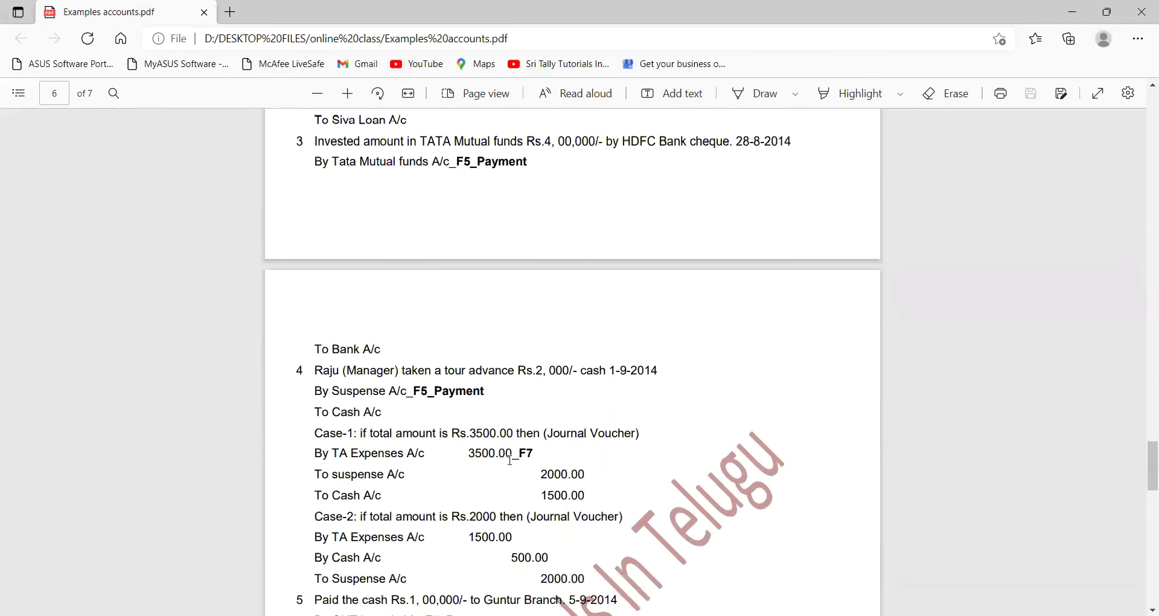
pyautogui.scroll(20, 495, 429)
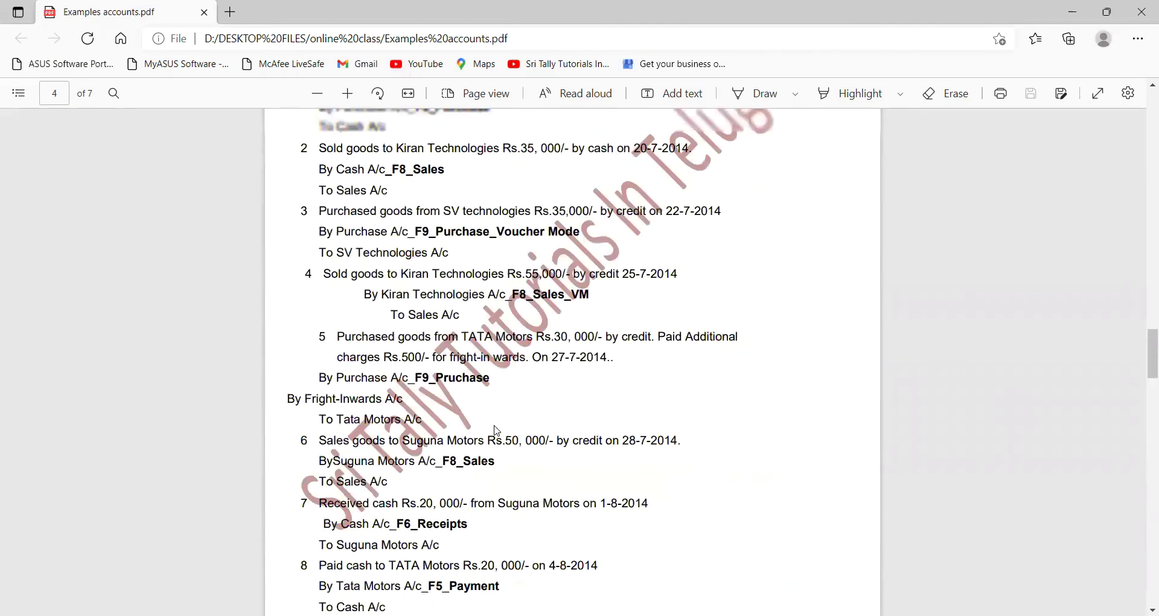
pyautogui.scroll(15, 497, 431)
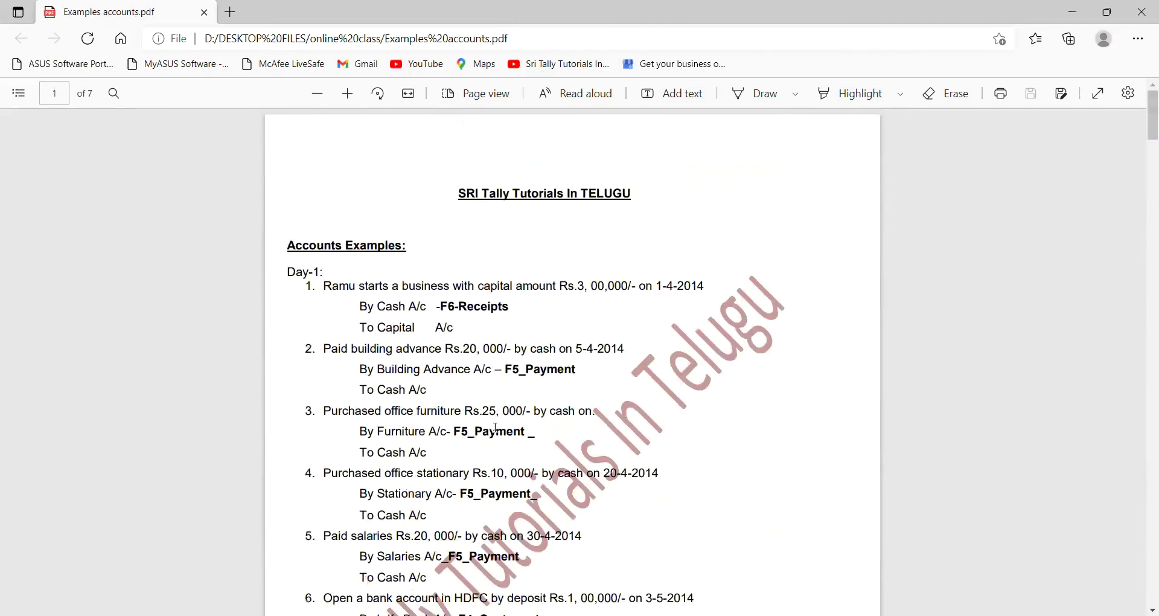
pyautogui.scroll(-3, 488, 418)
pyautogui.scroll(5, 488, 418)
pyautogui.scroll(-3, 484, 409)
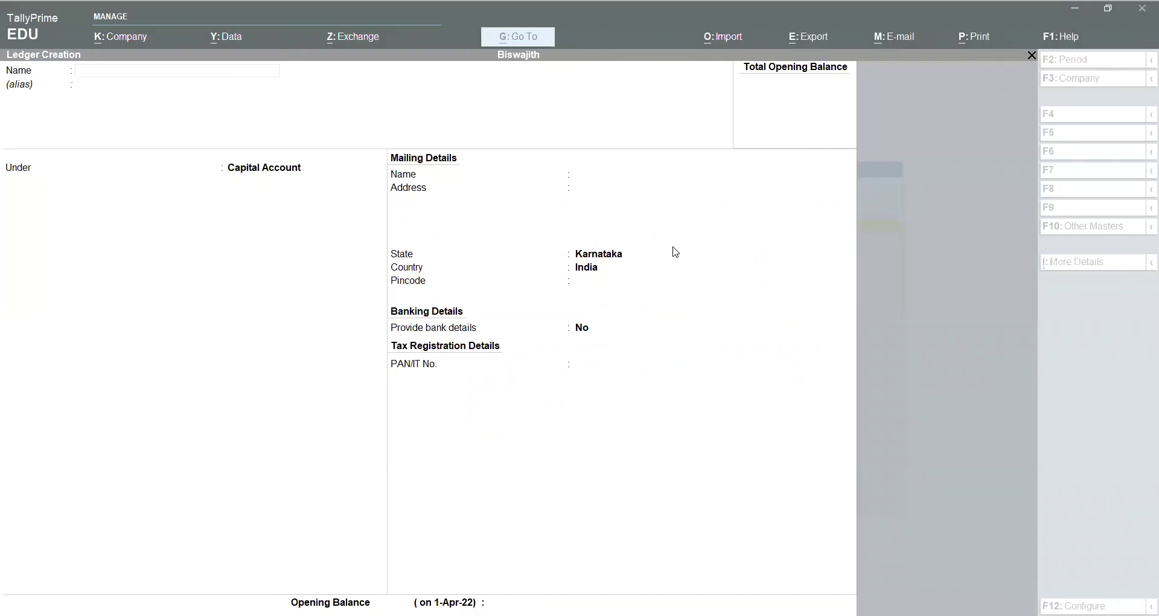
# - Switch to TallyPrime, leave the blank ledger form and return to the Gateway of Tally
pyautogui.click(668, 231)
pyautogui.press('Escape')
pyautogui.press('Escape')
pyautogui.press('Escape')
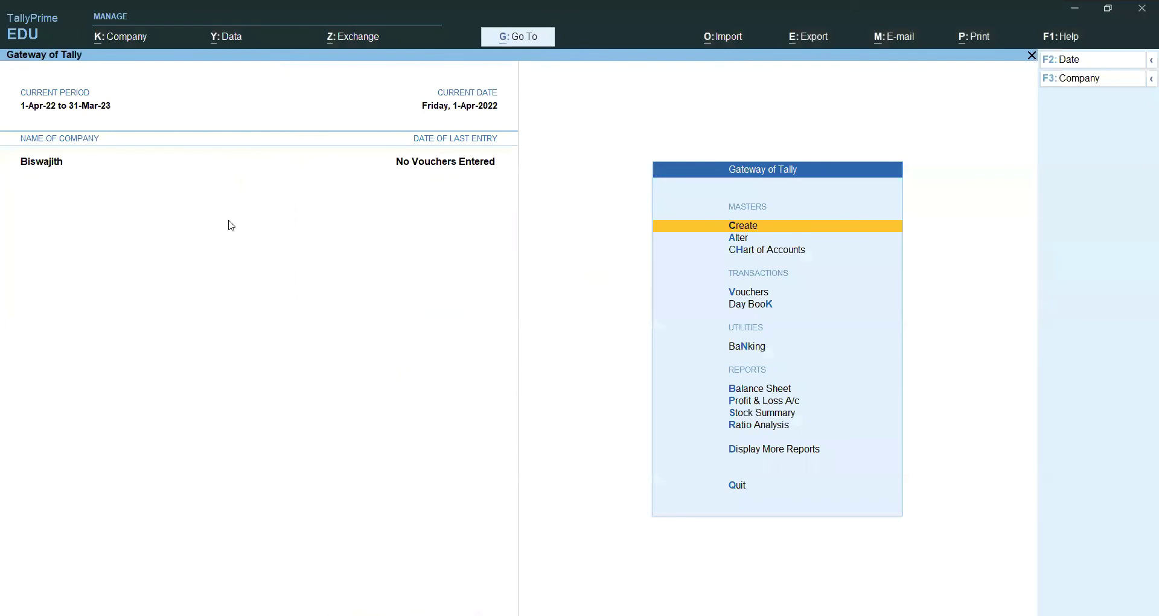
pyautogui.click(768, 225)
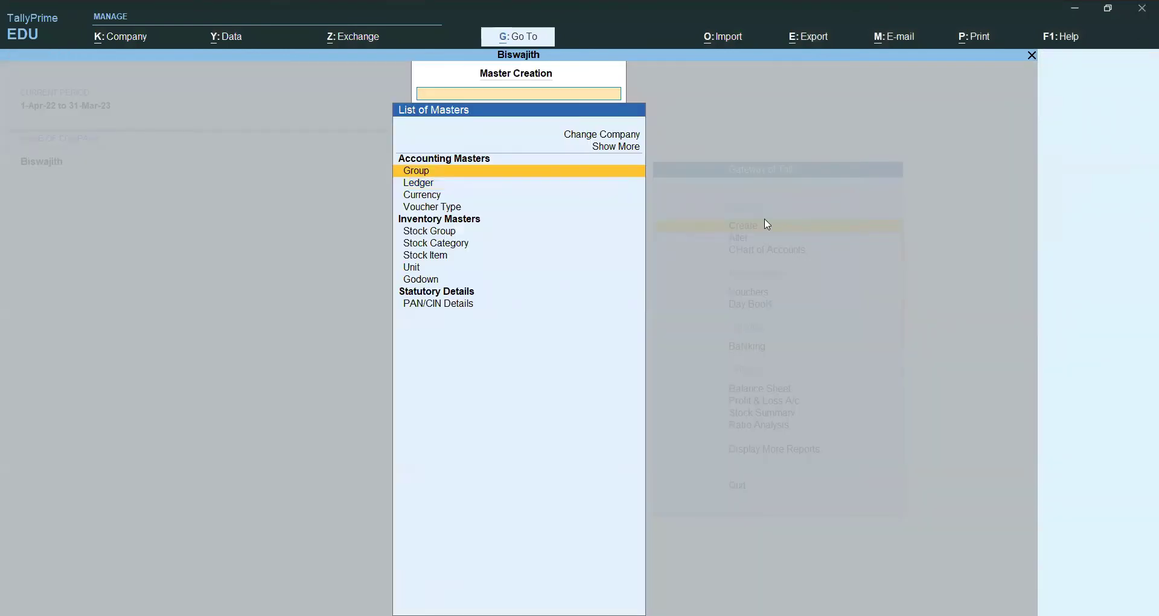
pyautogui.write('x')
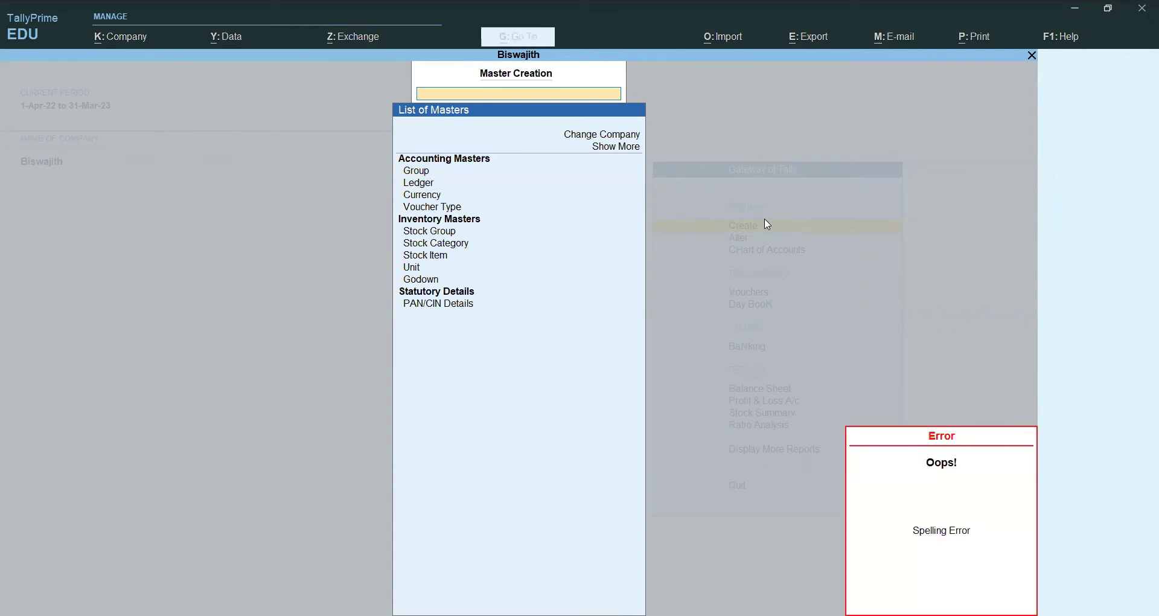
pyautogui.click(767, 224)
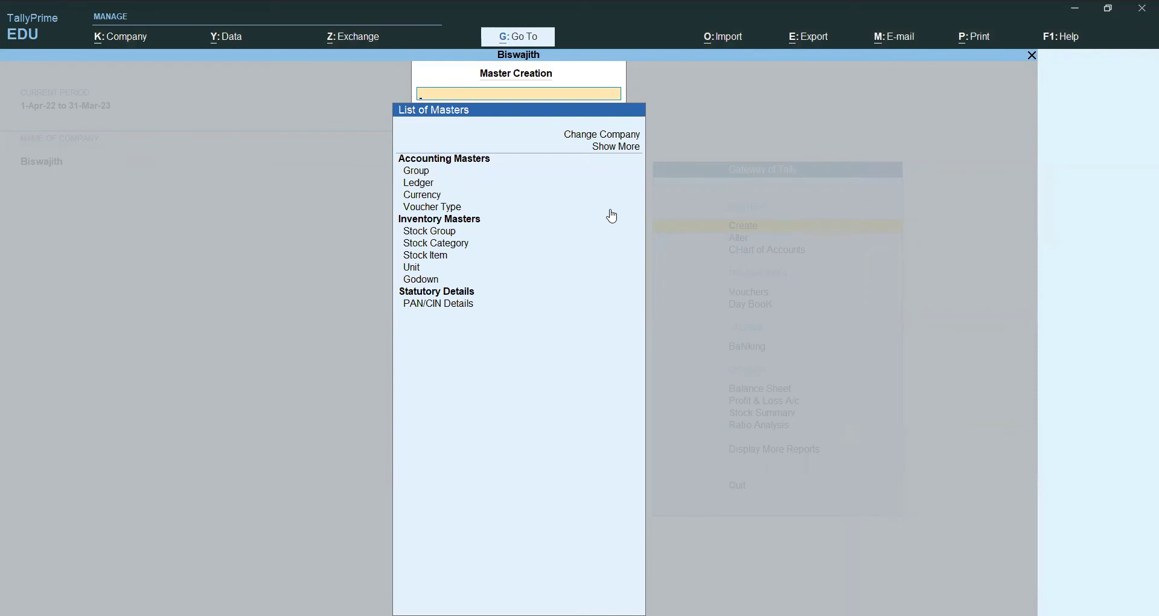
pyautogui.press('Escape')
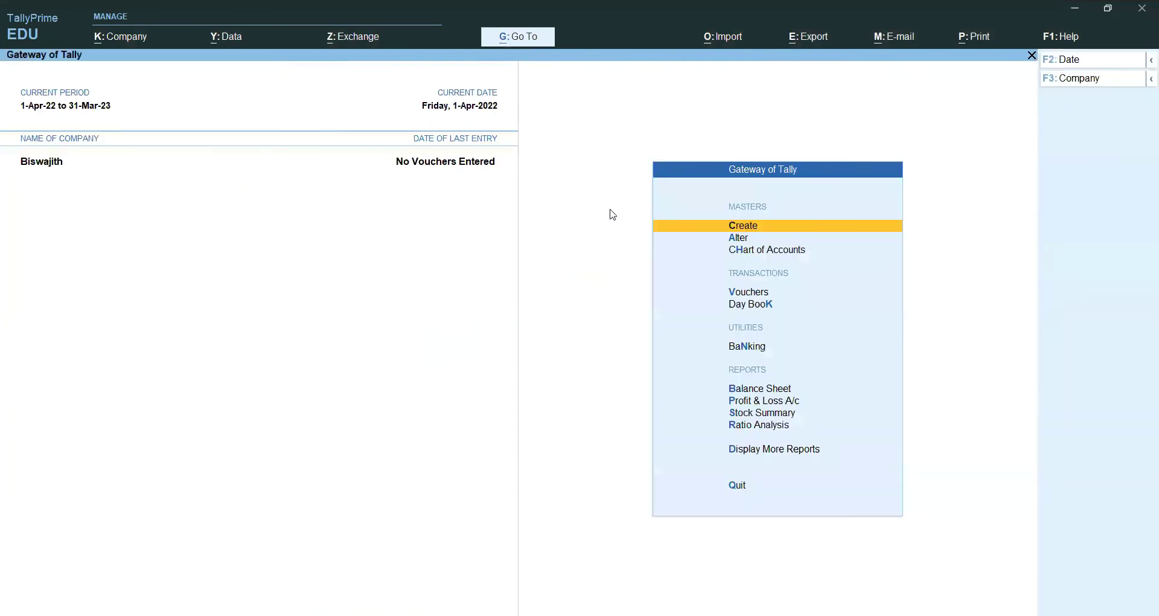
# - Start a new ledger, name it Capital A/c and place it under the Capital Account group
pyautogui.click(813, 228)
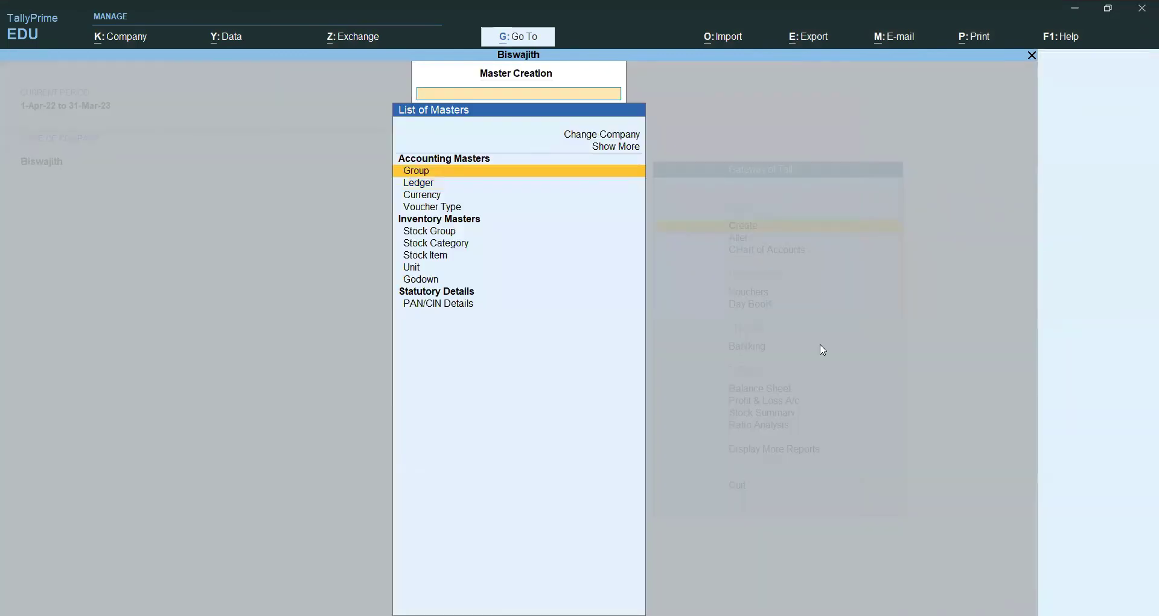
pyautogui.press('Down')
pyautogui.press('Return')
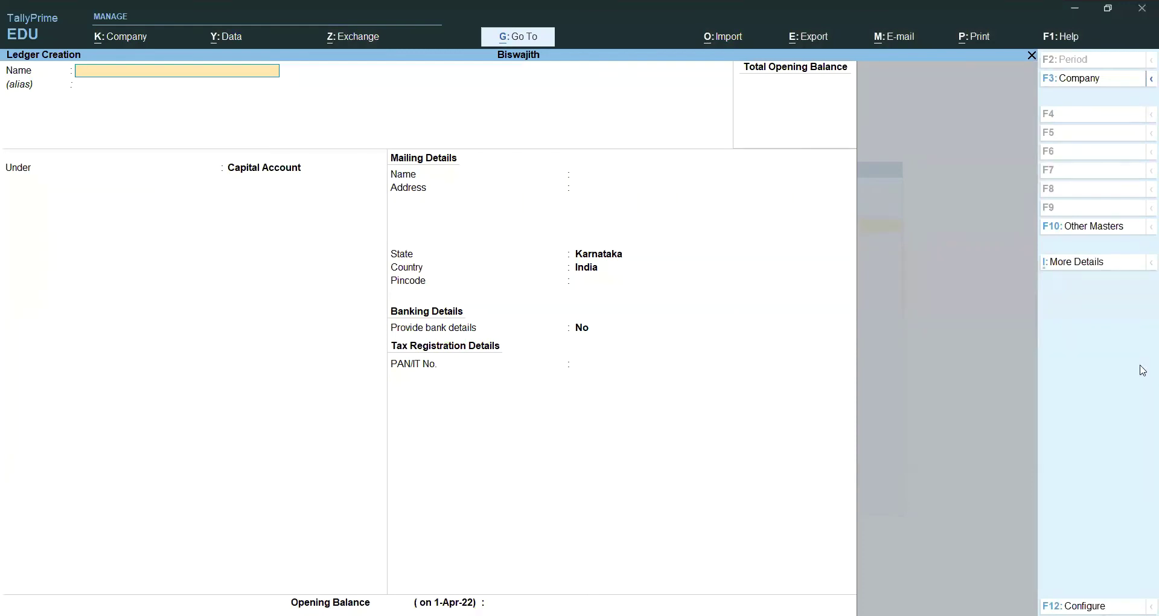
pyautogui.write('Capital a/c')
pyautogui.press('Return')
pyautogui.press('Return')
pyautogui.write('Ca')
pyautogui.press('Down')
pyautogui.press('Return')
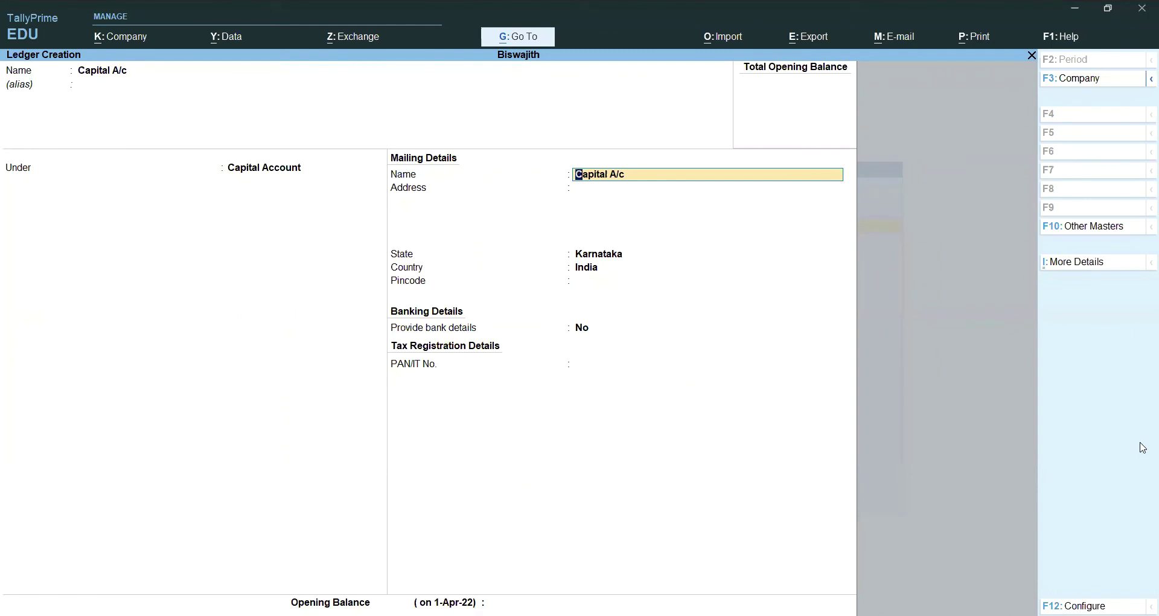
pyautogui.hotkey('shift', 'Tab')
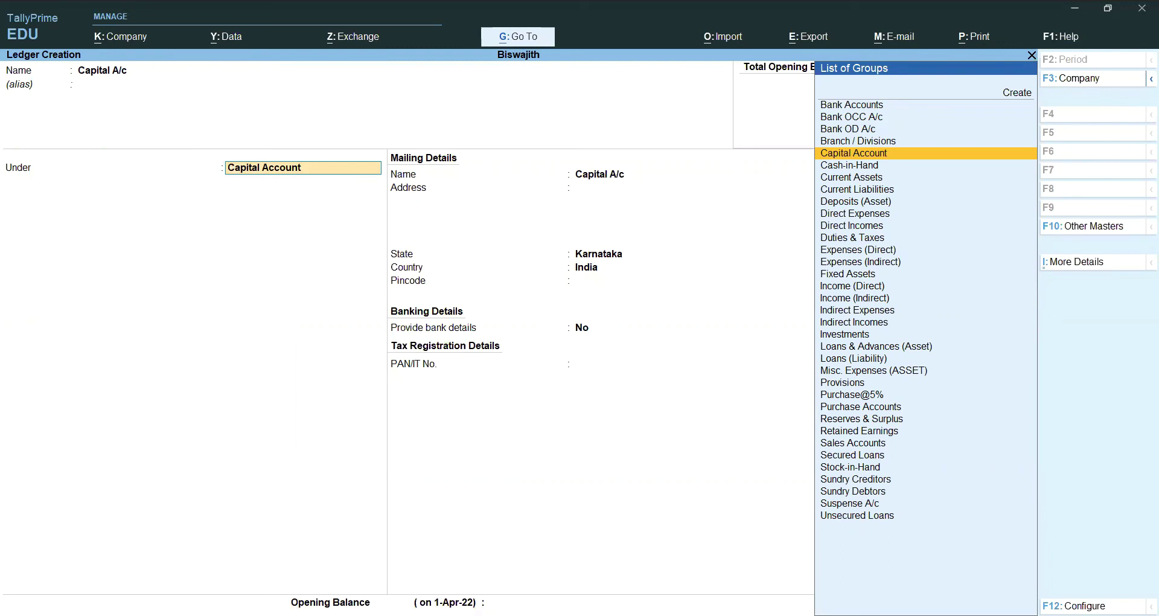
pyautogui.press('Return')
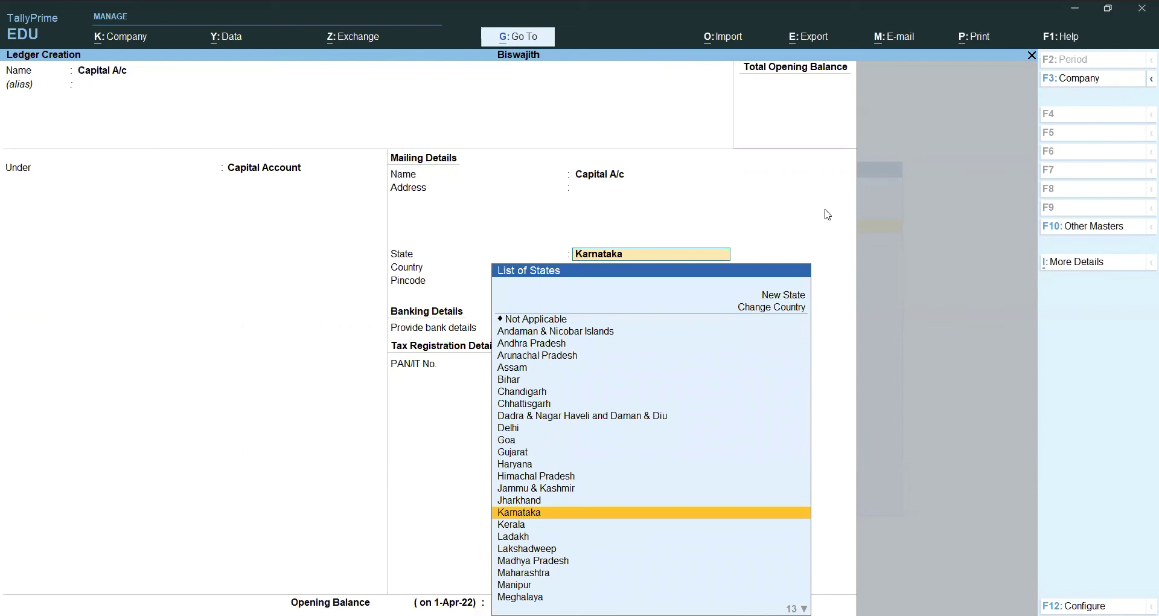
# - Save the Capital A/c ledger and start a new ledger named Building Adavnce without an alias
pyautogui.hotkey('ctrl', 'a')
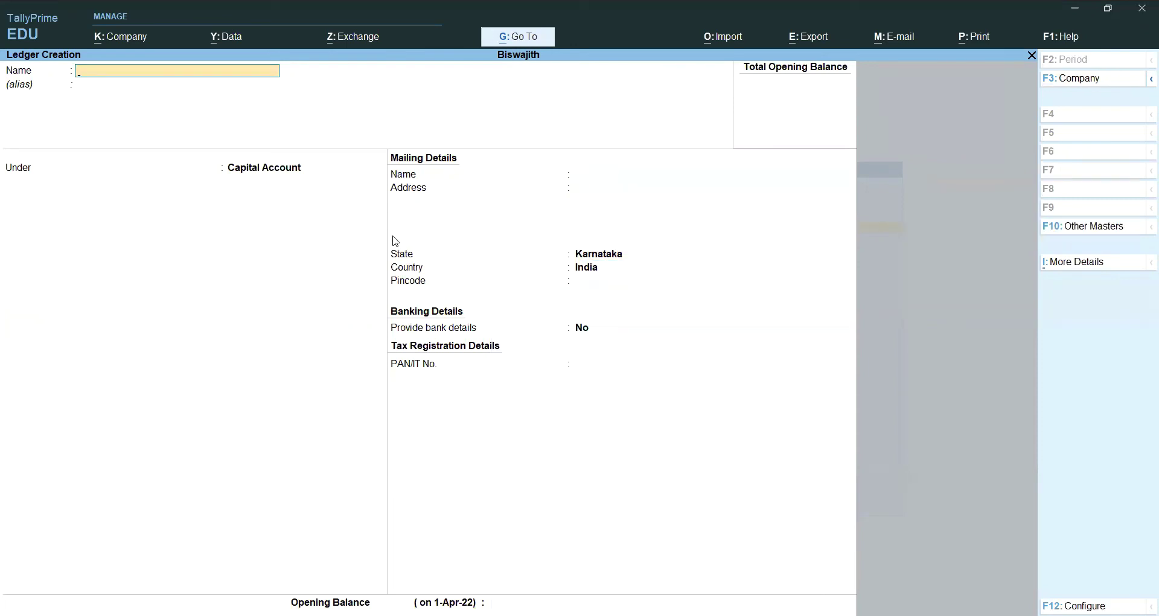
pyautogui.press('Escape')
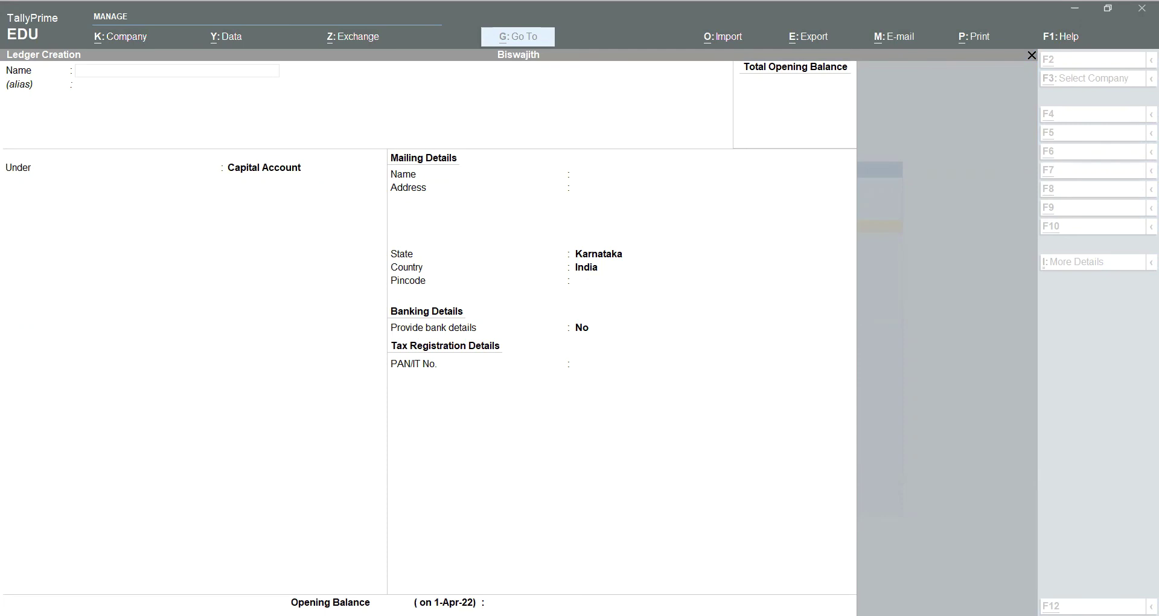
pyautogui.click(518, 534)
pyautogui.write('Buildin')
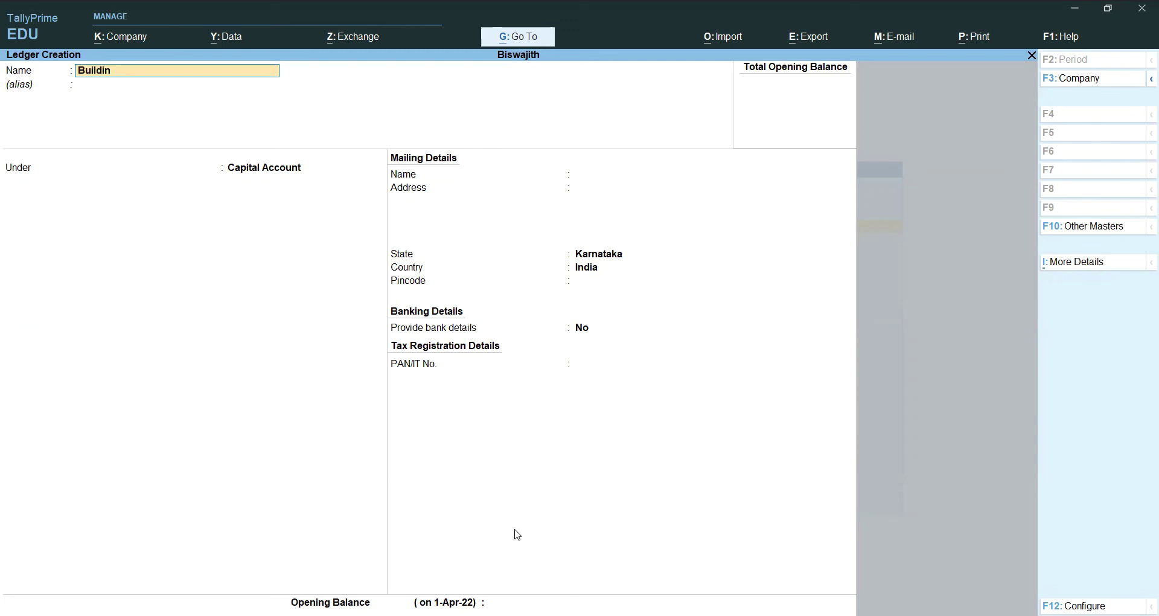
pyautogui.write('g adavnc')
pyautogui.press('Return')
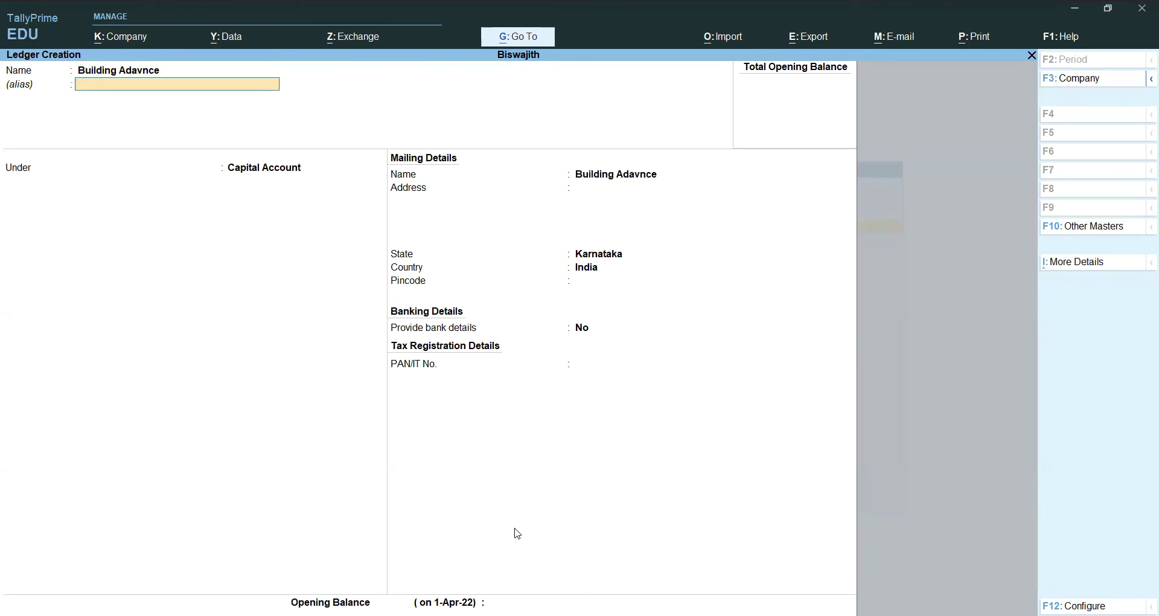
pyautogui.press('Return')
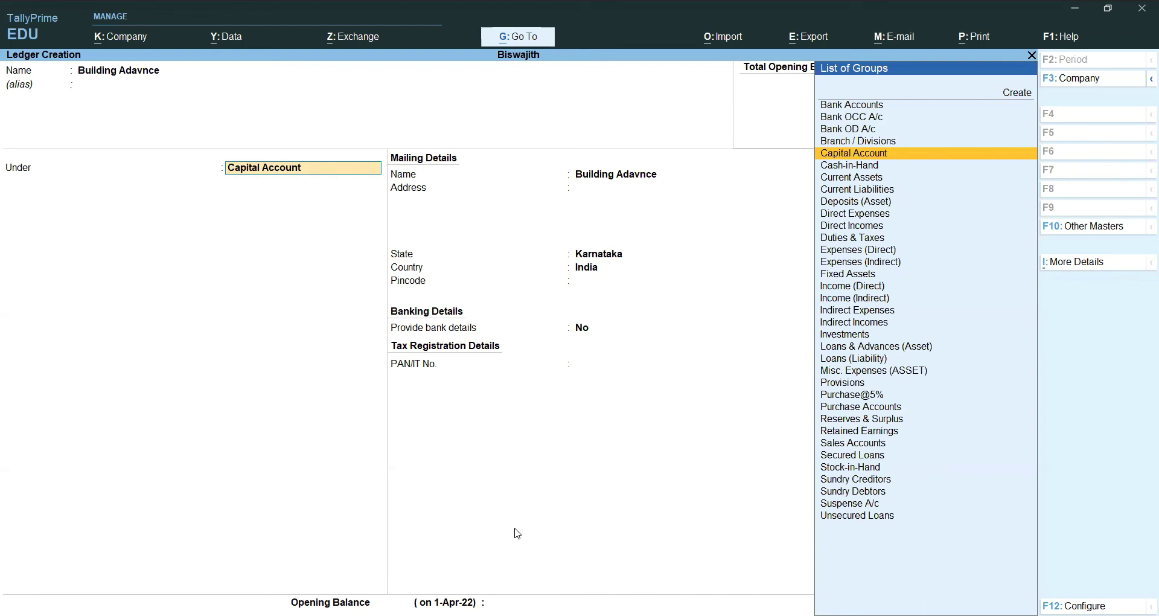
# - Place the Building Adavnce ledger under Deposits (Asset) and save it with the remaining details at their defaults
pyautogui.write('De')
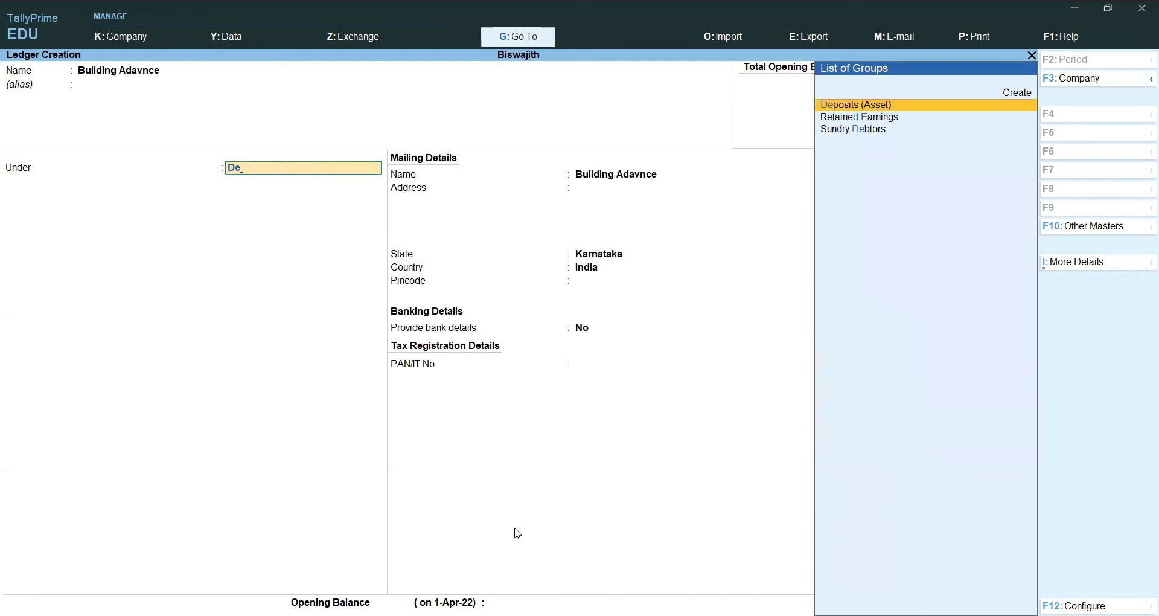
pyautogui.press('Return')
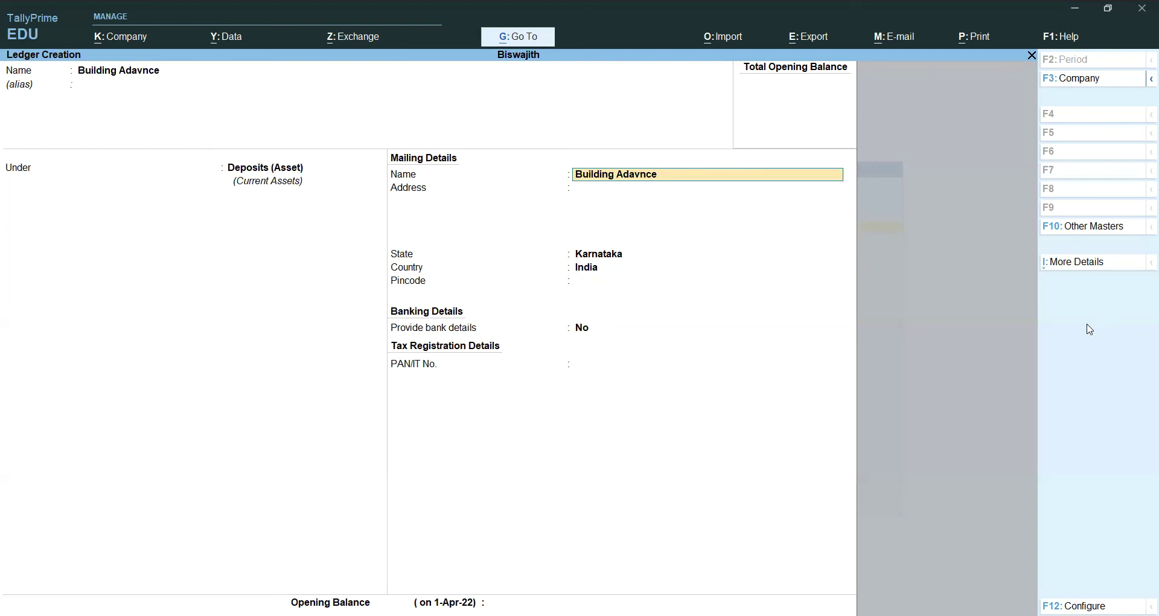
pyautogui.press('Return')
pyautogui.press('Return')
pyautogui.press('Return')
pyautogui.press('Return')
pyautogui.press('Return')
pyautogui.press('Return')
pyautogui.press('Return')
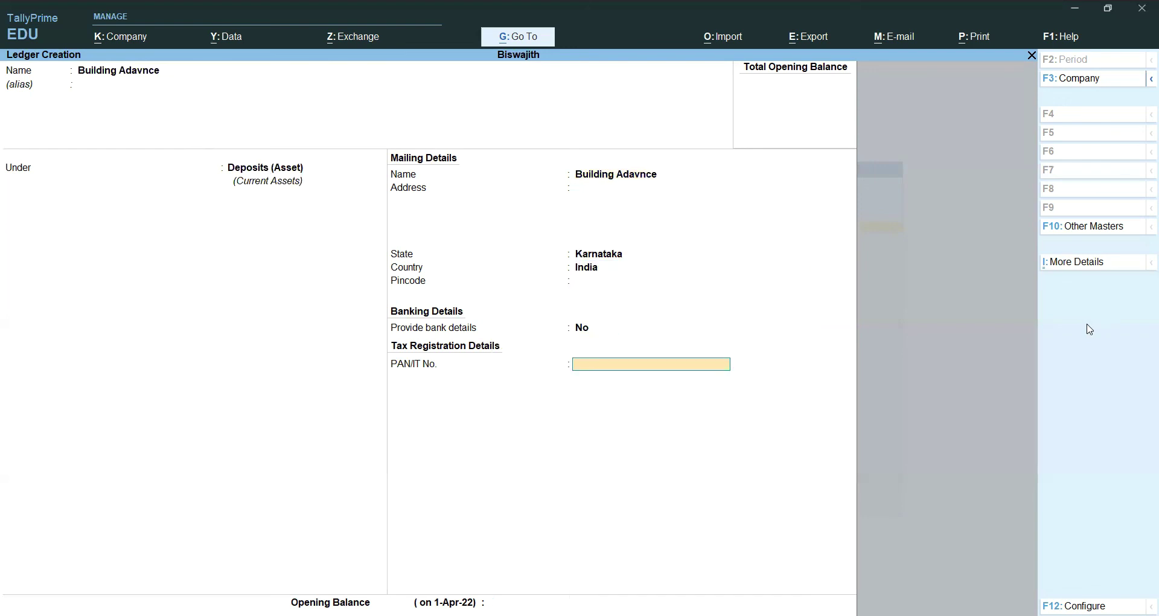
pyautogui.press('Return')
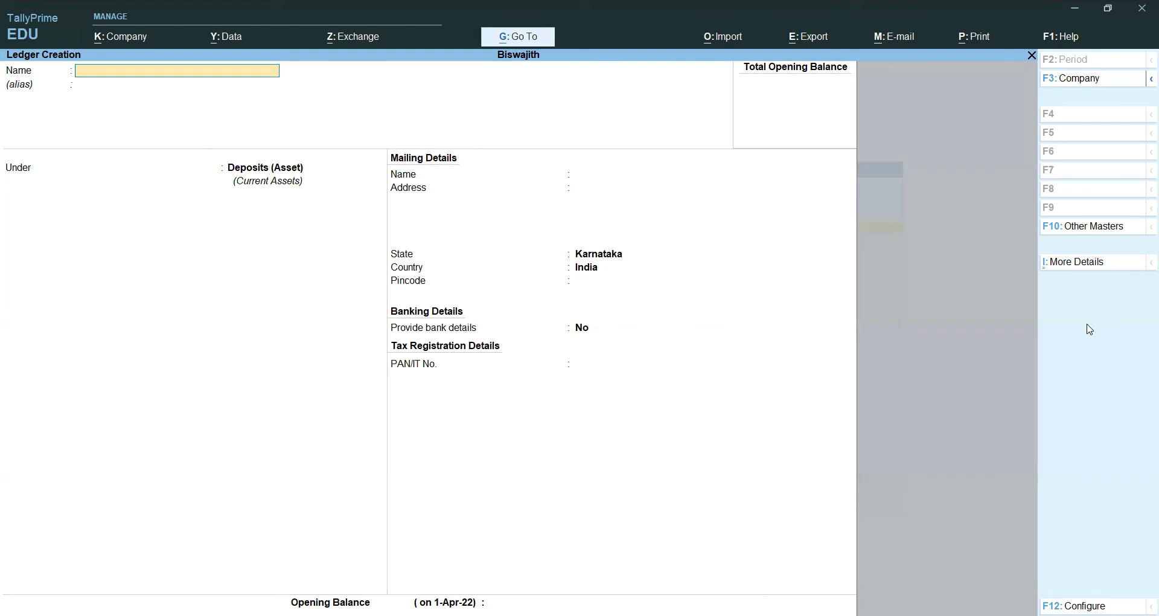
# - Start another ledger and name it Furniturr, leaving the alias blank
pyautogui.hotkey('alt', 'Tab')
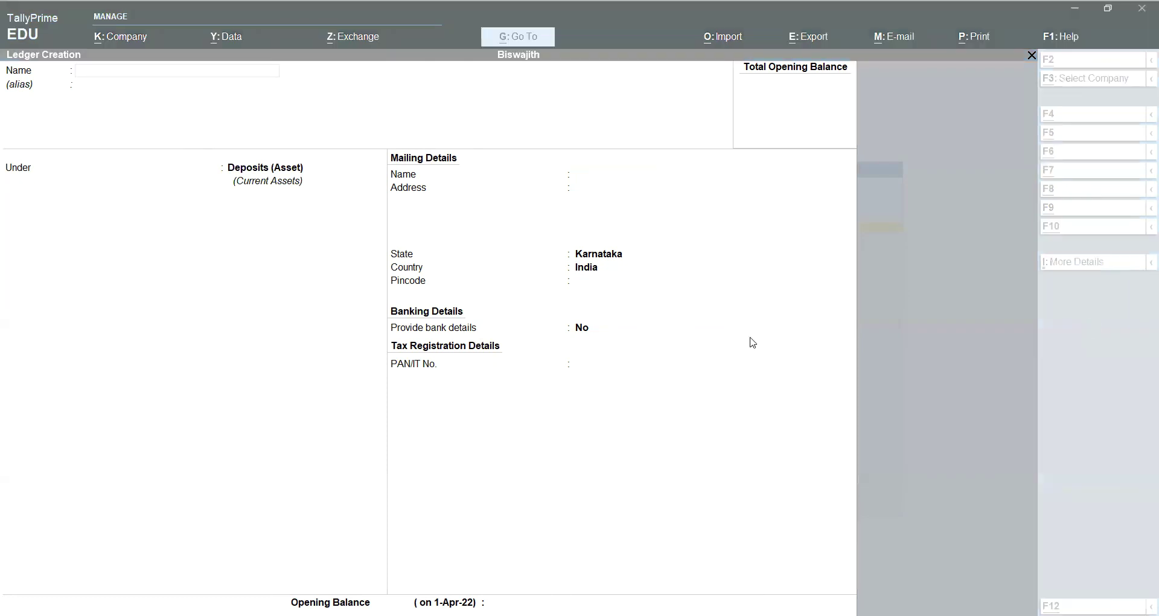
pyautogui.click(753, 342)
pyautogui.write('Furch')
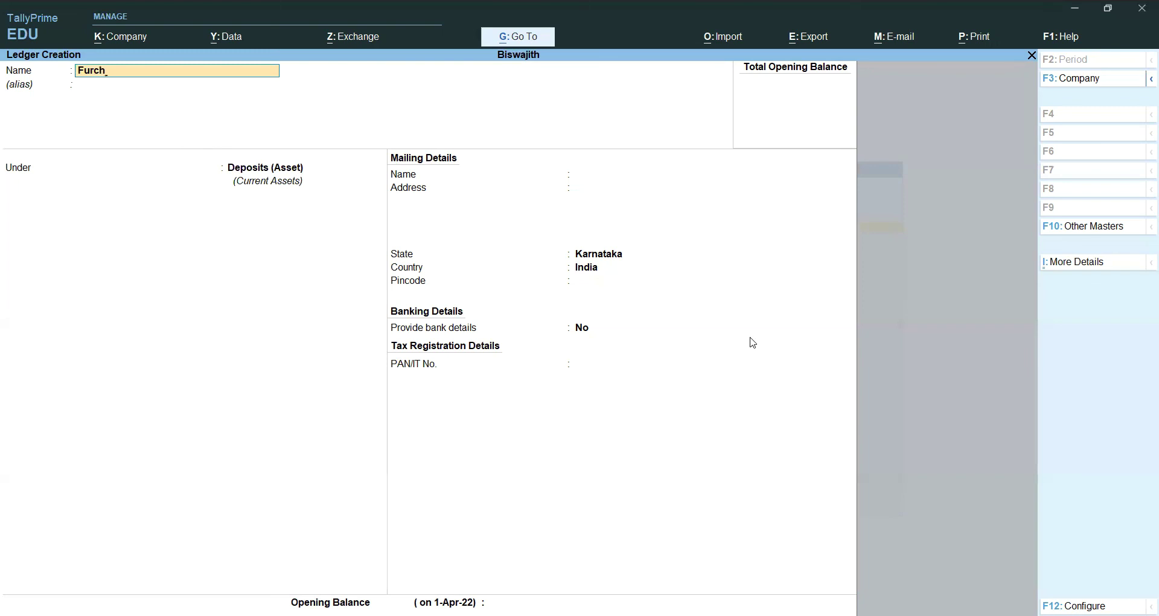
pyautogui.press('BackSpace')
pyautogui.write('niturr')
pyautogui.press('Return')
pyautogui.press('Return')
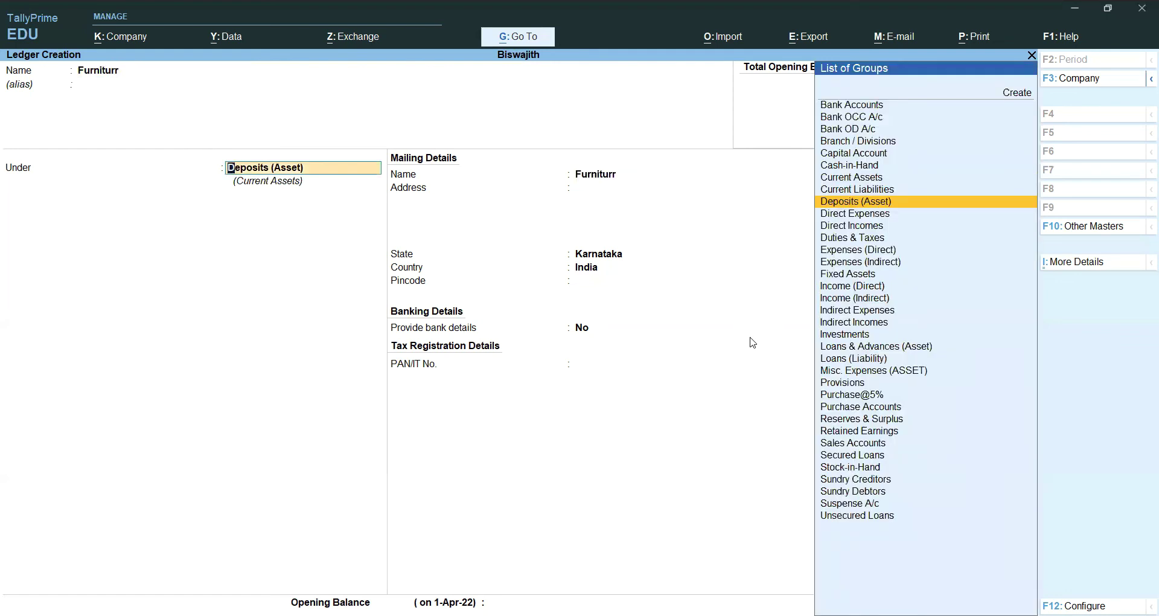
# - Place the Furniturr ledger under Fixed Assets and save it with the remaining details at their defaults
pyautogui.press('alt')
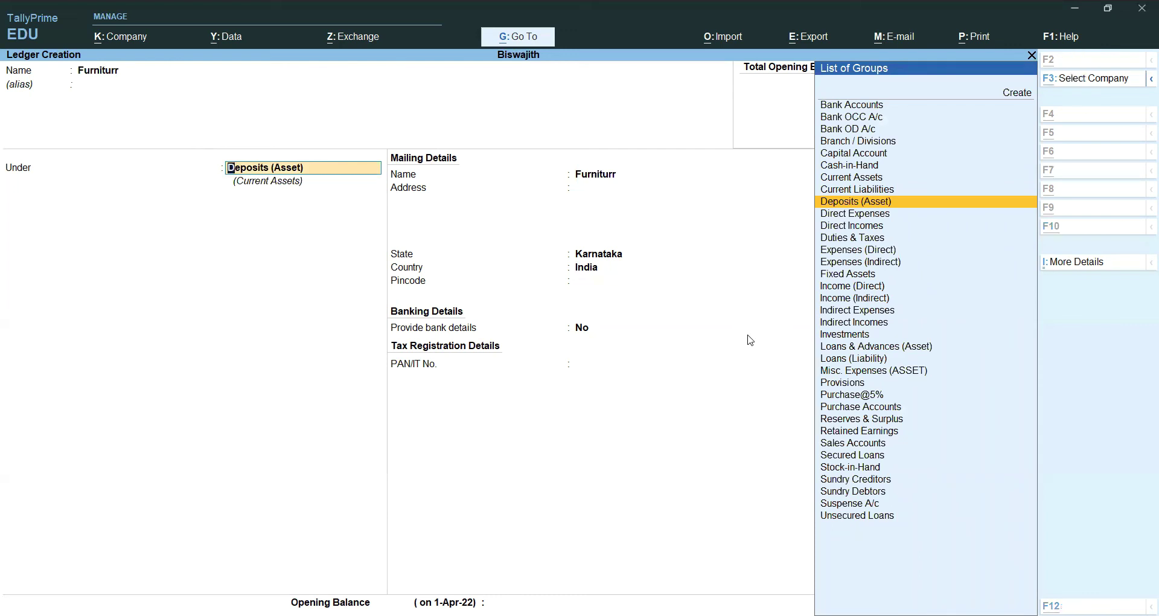
pyautogui.hotkey('alt', 'Tab')
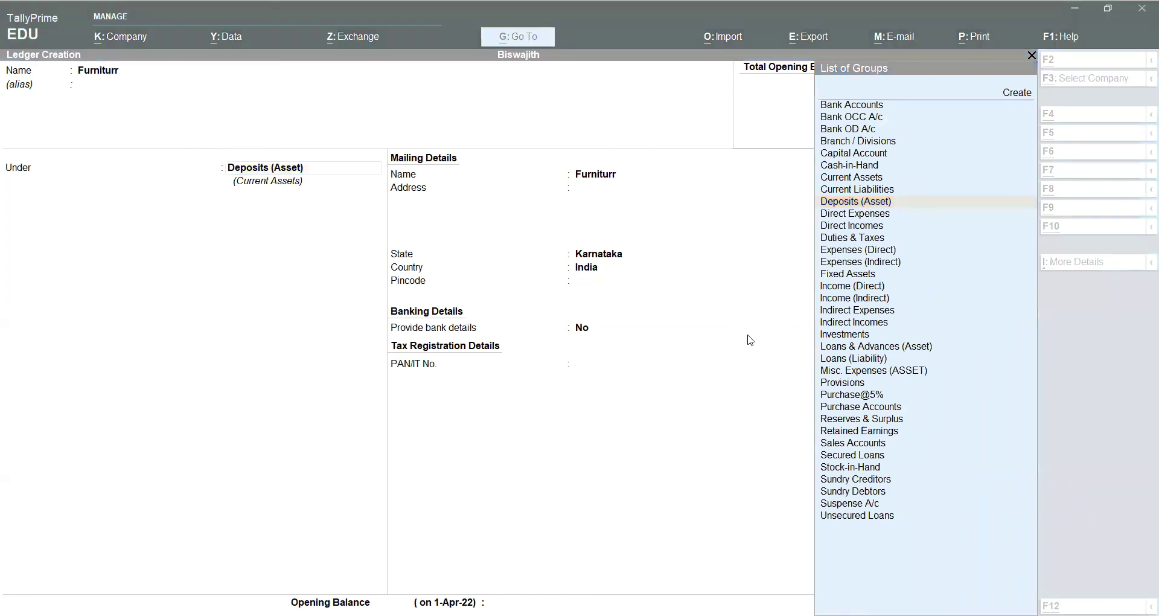
pyautogui.hotkey('alt', 'Tab')
pyautogui.write('F')
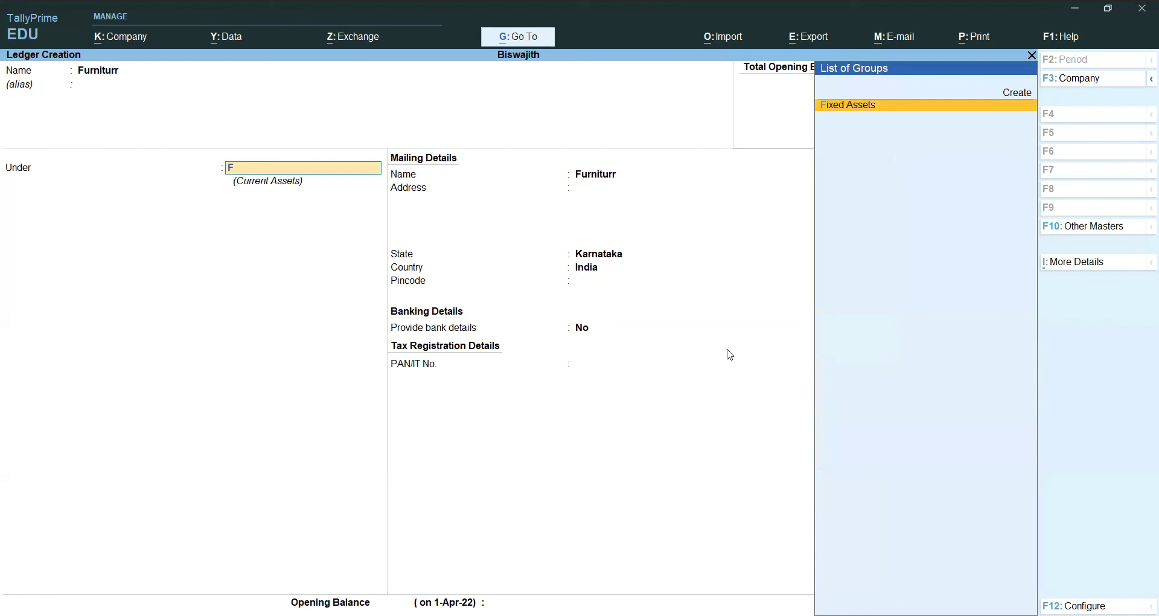
pyautogui.press('Return')
pyautogui.press('Return')
pyautogui.press('Return')
pyautogui.press('Return')
pyautogui.press('Return')
pyautogui.press('Return')
pyautogui.press('Return')
pyautogui.press('Return')
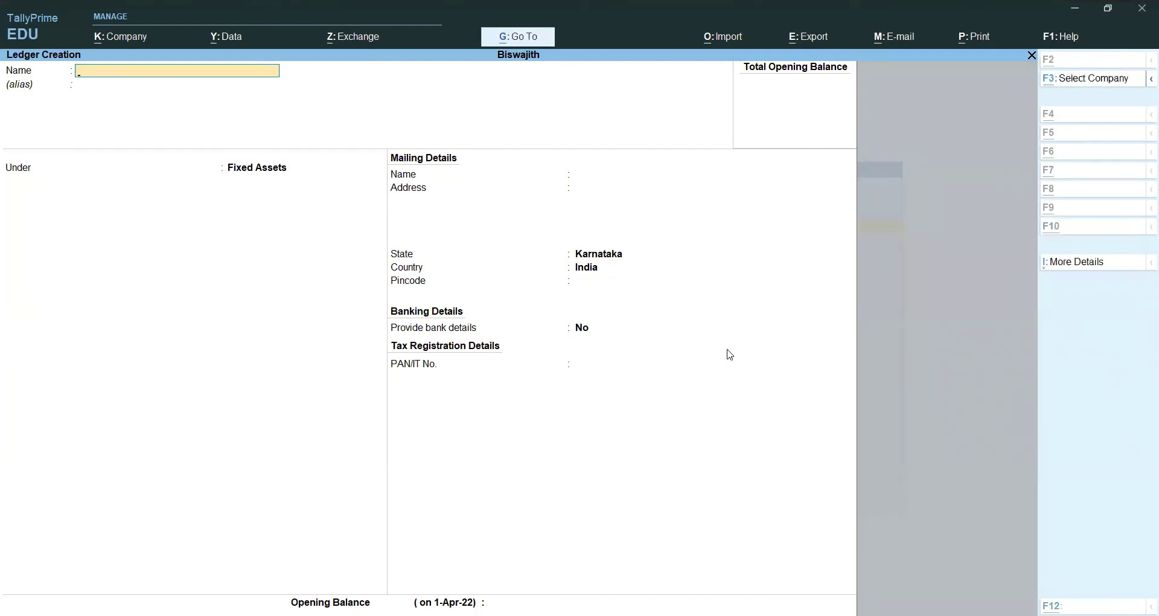
# - Create and save a ledger named Furniture A/c under the Fixed Assets group
pyautogui.hotkey('alt', 'Tab')
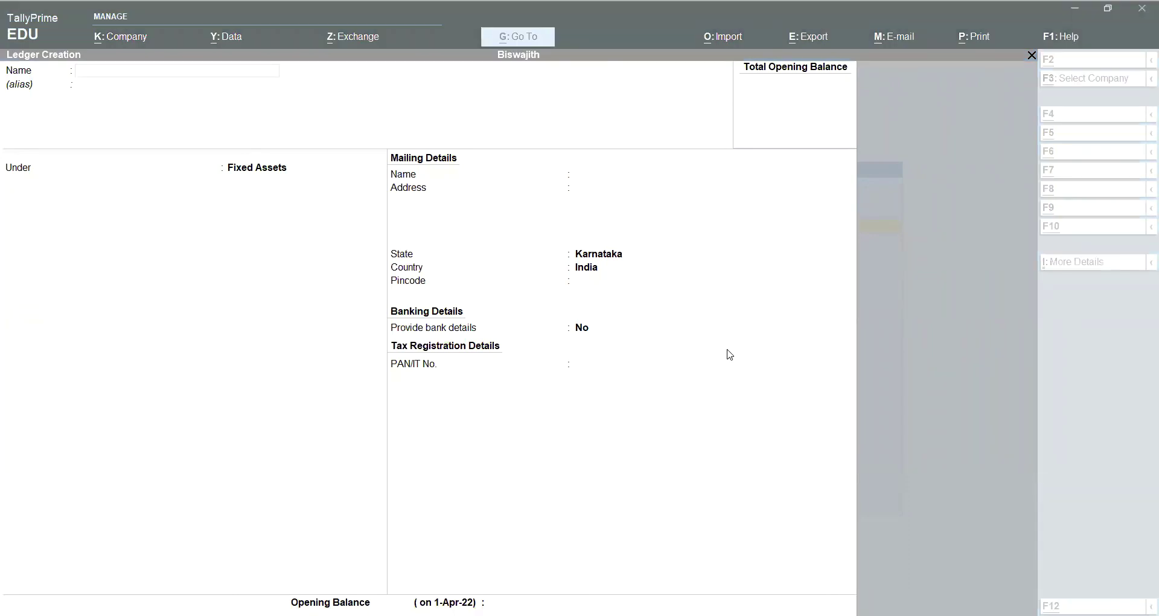
pyautogui.hotkey('alt', 'Tab')
pyautogui.write('Furbn')
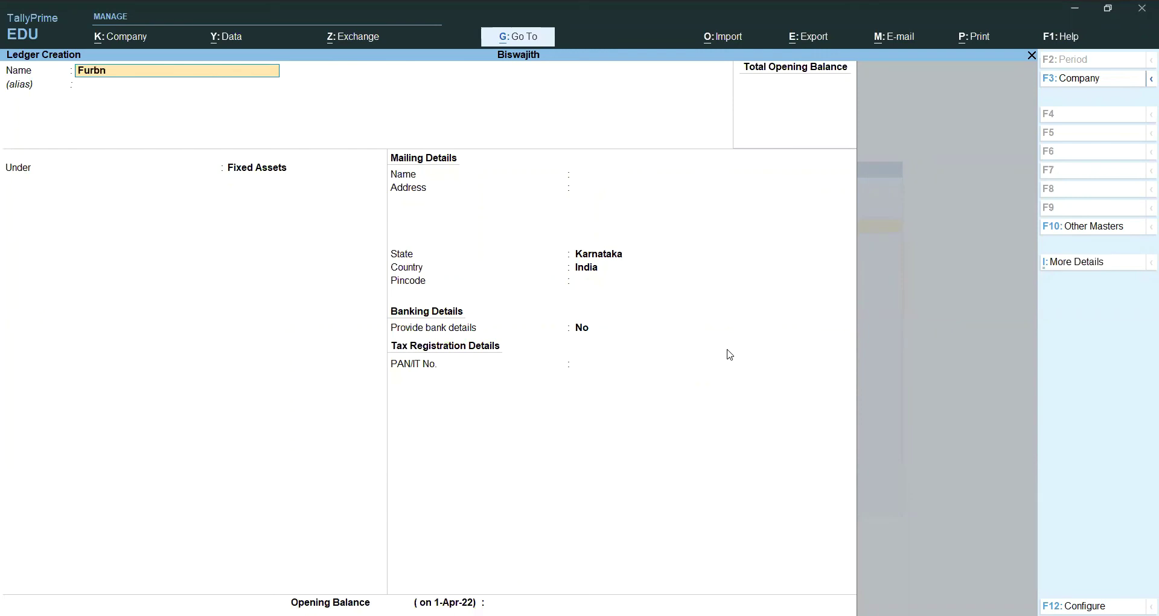
pyautogui.press('BackSpace')
pyautogui.press('BackSpace')
pyautogui.write('u')
pyautogui.write('re a,x')
pyautogui.write('s')
pyautogui.press('BackSpace')
pyautogui.press('BackSpace')
pyautogui.press('BackSpace')
pyautogui.press('BackSpace')
pyautogui.press('BackSpace')
pyautogui.write('/c')
pyautogui.press('Return')
pyautogui.press('Return')
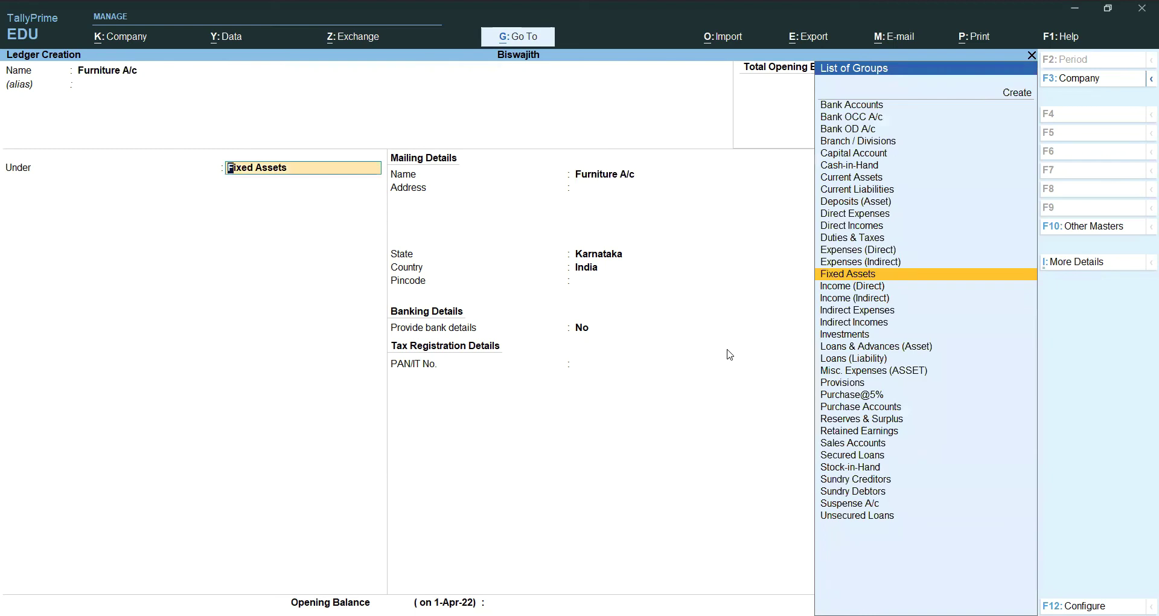
pyautogui.press('Return')
pyautogui.hotkey('ctrl', 'a')
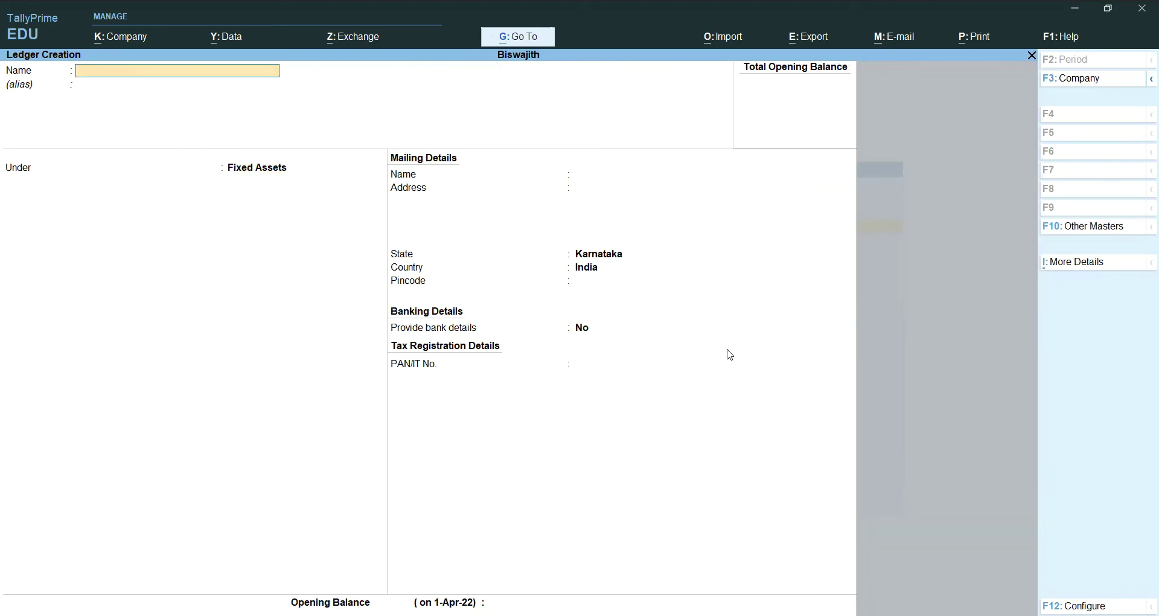
# - Start a new ledger named Salaries Paid without an alias
pyautogui.press('alt')
pyautogui.hotkey('alt', 'F3')
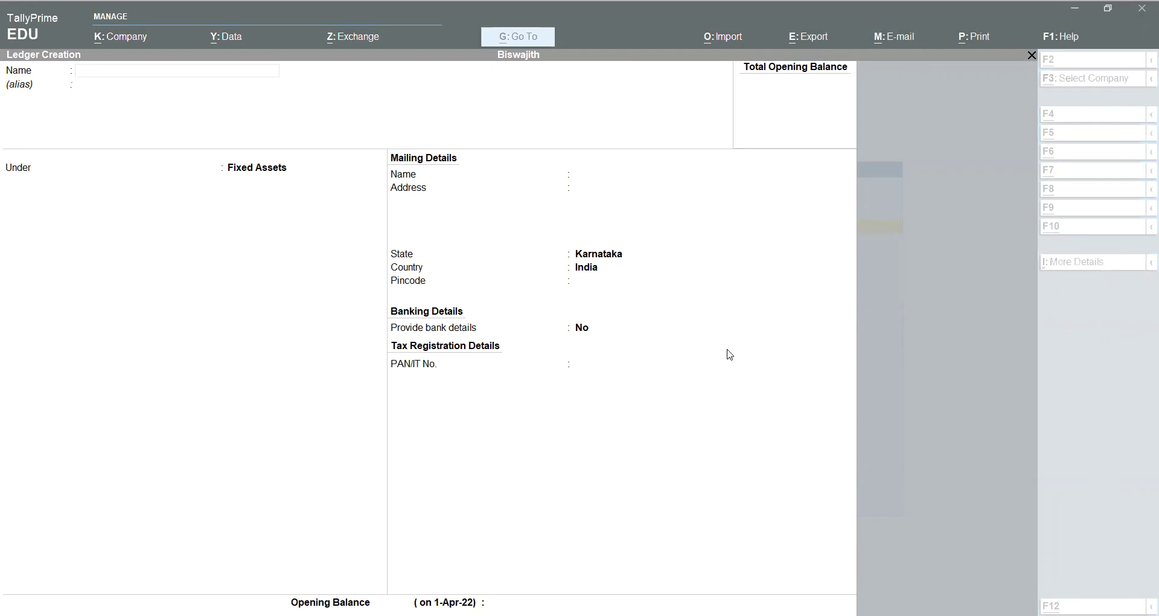
pyautogui.write('Sl')
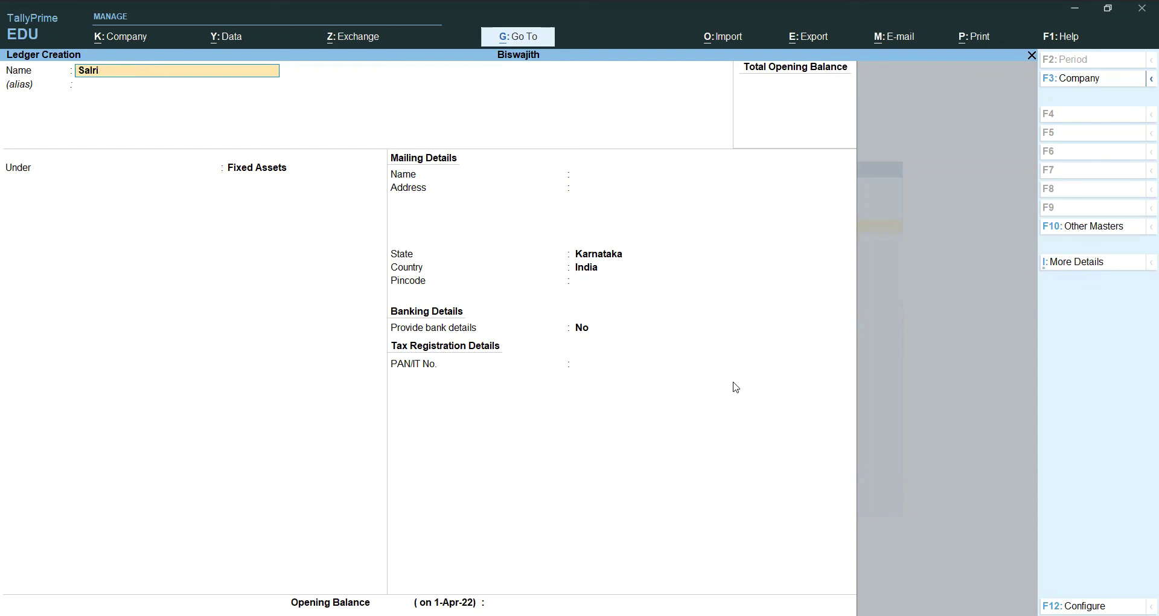
pyautogui.write('aries Paid')
pyautogui.press('Return')
pyautogui.press('Return')
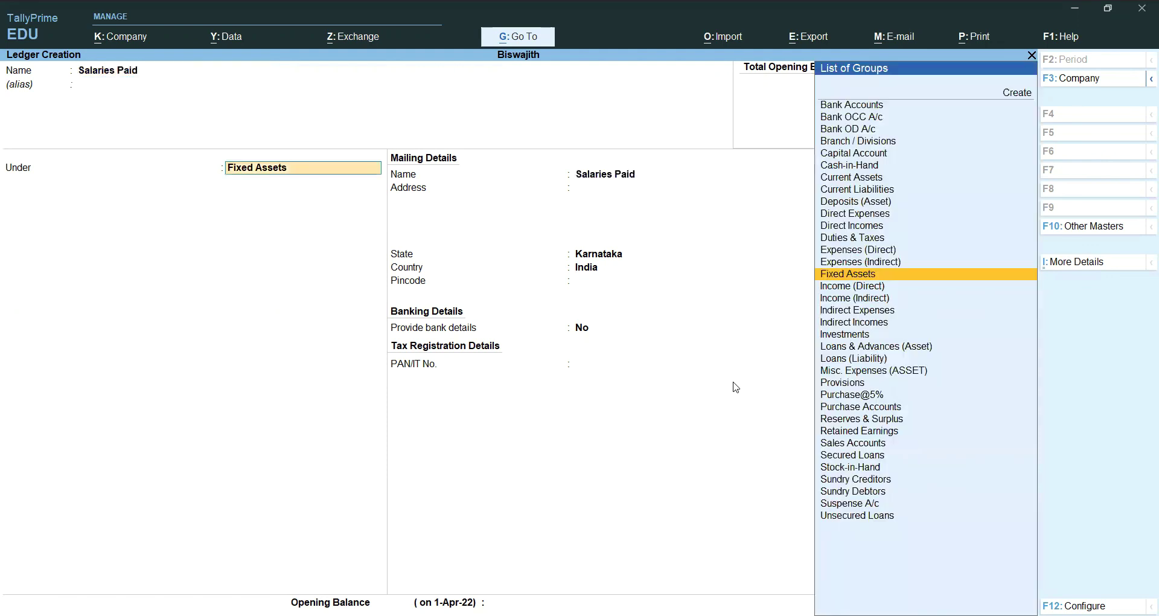
# - Place the Salaries Paid ledger under Indirect Expenses and save it
pyautogui.write('In')
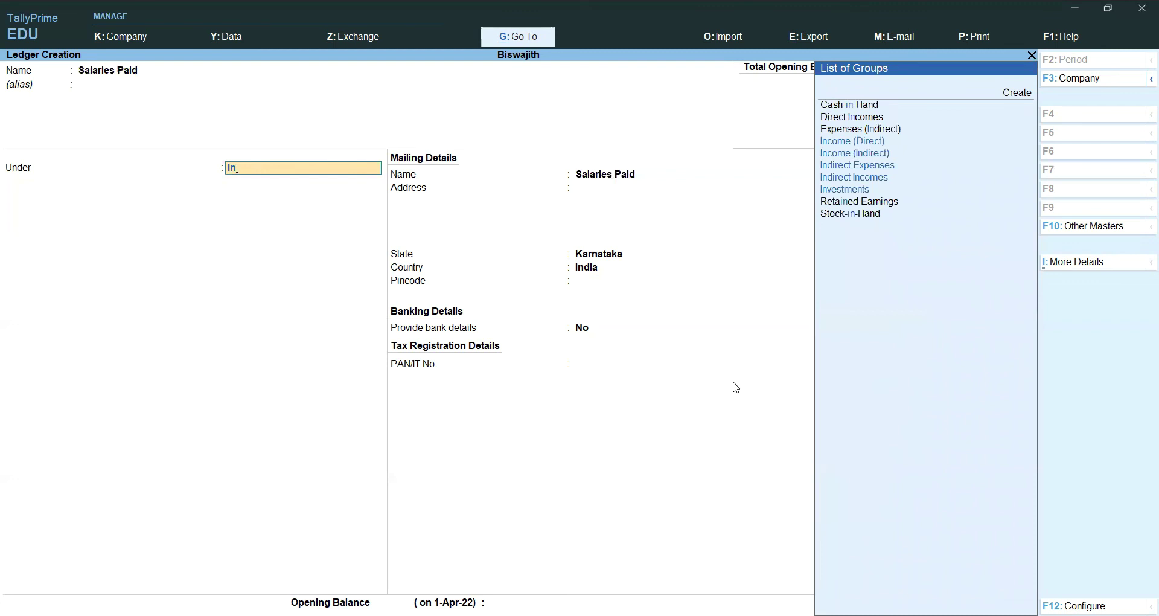
pyautogui.press('Up')
pyautogui.press('Up')
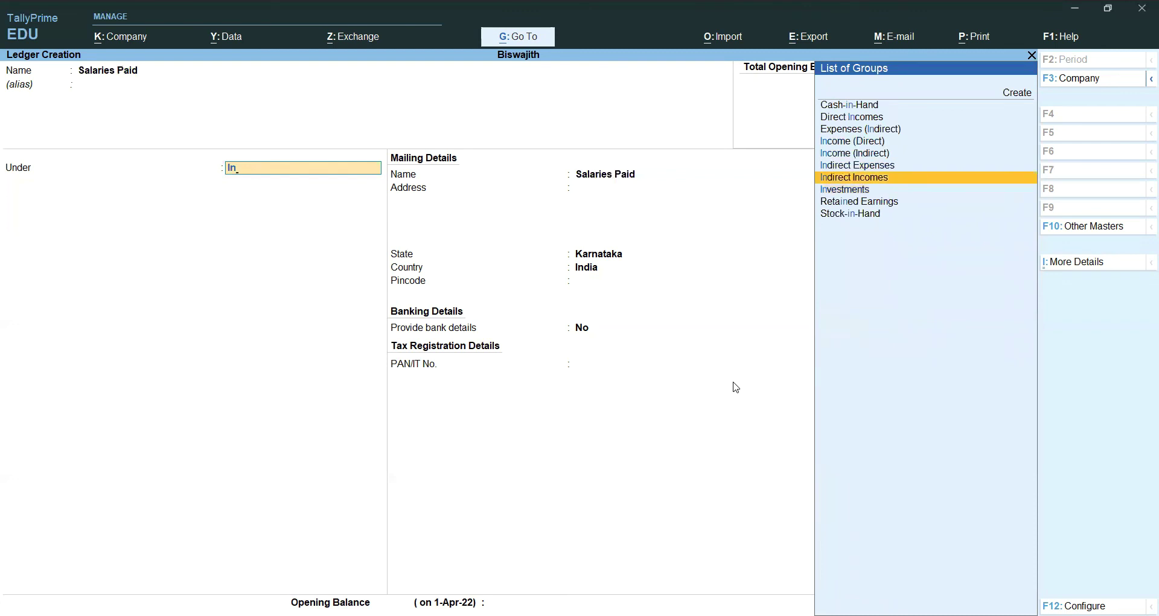
pyautogui.press('Up')
pyautogui.press('Return')
pyautogui.press('Return')
pyautogui.press('Return')
pyautogui.press('Return')
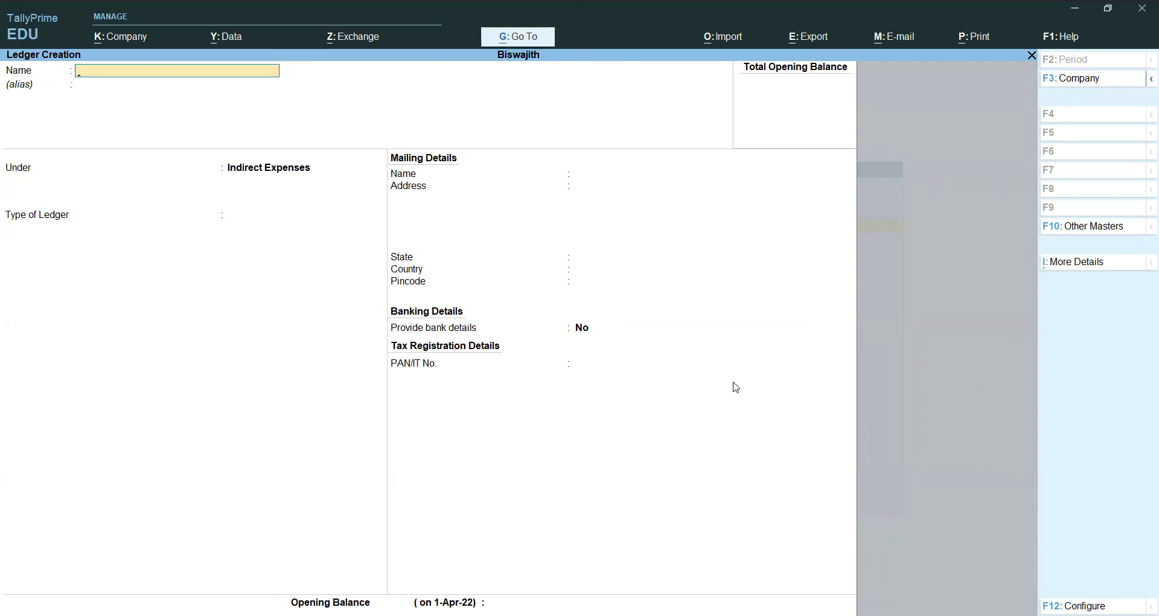
# - Create and save a ledger named Hdfc Bank under Bank Accounts, leaving the bank and mailing details at their defaults
pyautogui.write('Hdfc Bank')
pyautogui.press('Return')
pyautogui.press('Return')
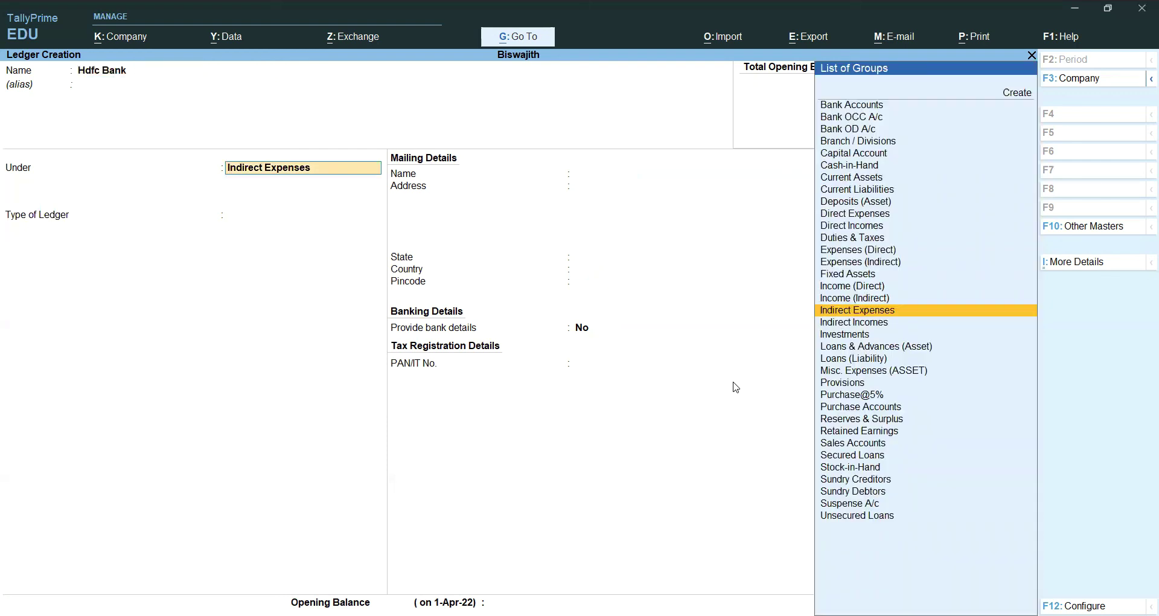
pyautogui.write('Ba')
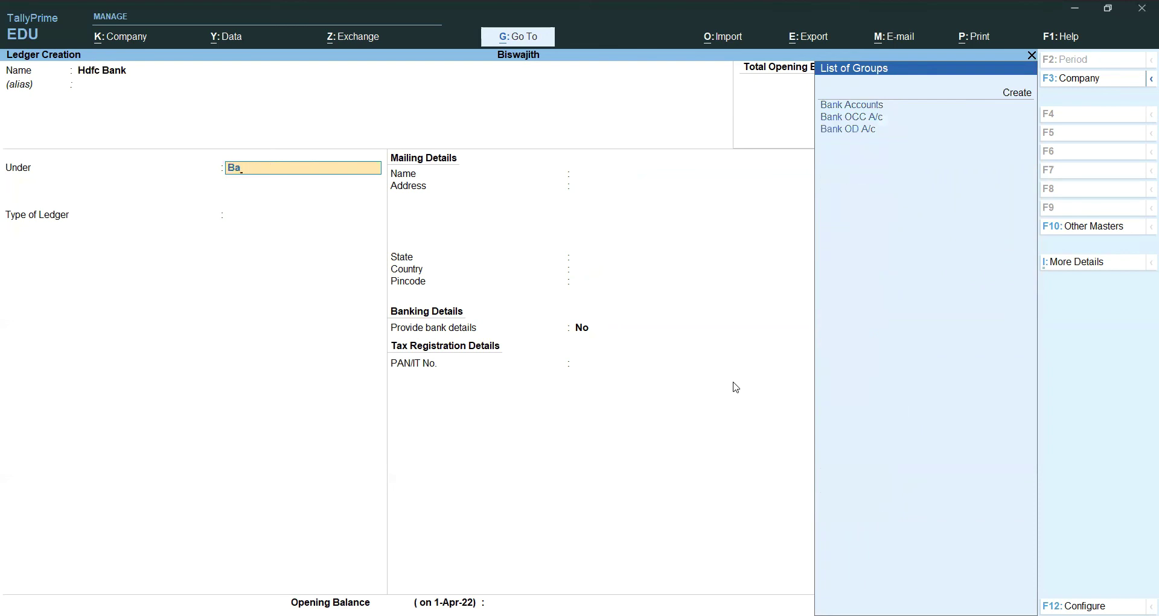
pyautogui.press('Return')
pyautogui.press('Return')
pyautogui.press('Return')
pyautogui.press('Return')
pyautogui.press('Return')
pyautogui.press('Return')
pyautogui.press('Return')
pyautogui.press('Return')
pyautogui.press('Return')
pyautogui.press('Return')
pyautogui.press('Return')
pyautogui.press('Return')
pyautogui.press('Return')
pyautogui.press('Return')
pyautogui.press('Return')
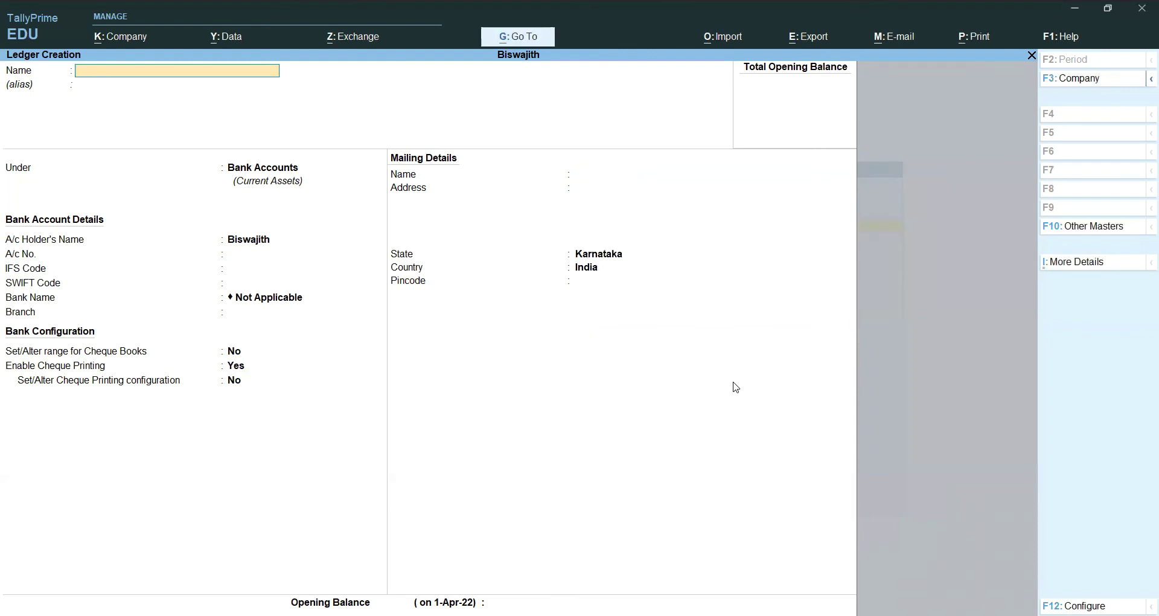
# - Create and save a ledger named Wages Paid under the Direct Expenses group
pyautogui.write('Wages Paid')
pyautogui.press('Return')
pyautogui.press('Return')
pyautogui.write('D')
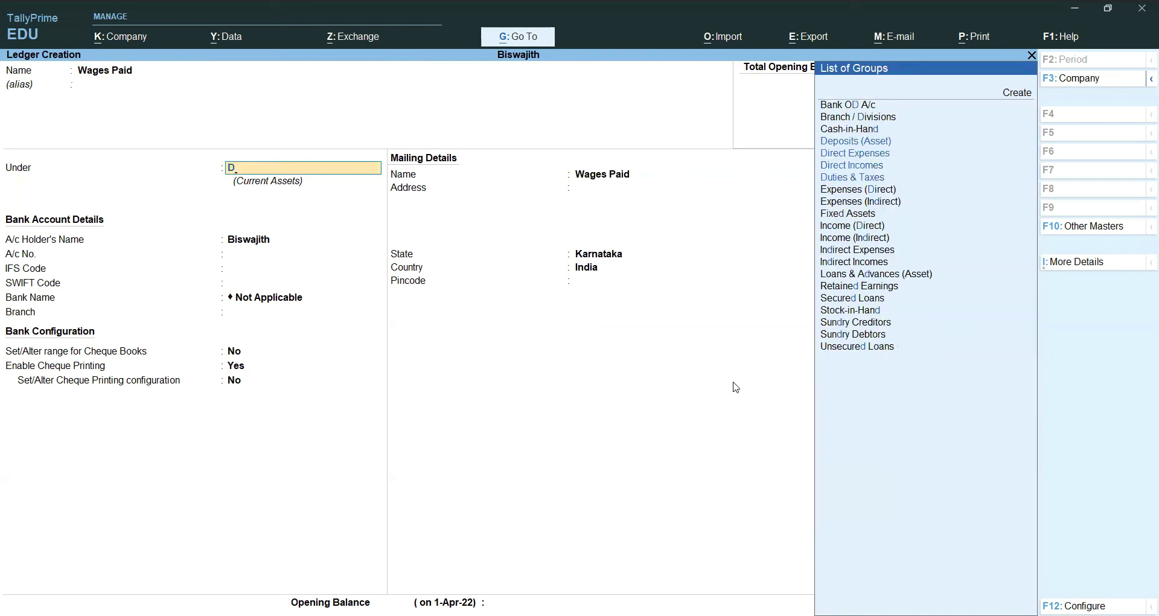
pyautogui.press('Return')
pyautogui.press('Return')
pyautogui.press('Return')
pyautogui.press('Return')
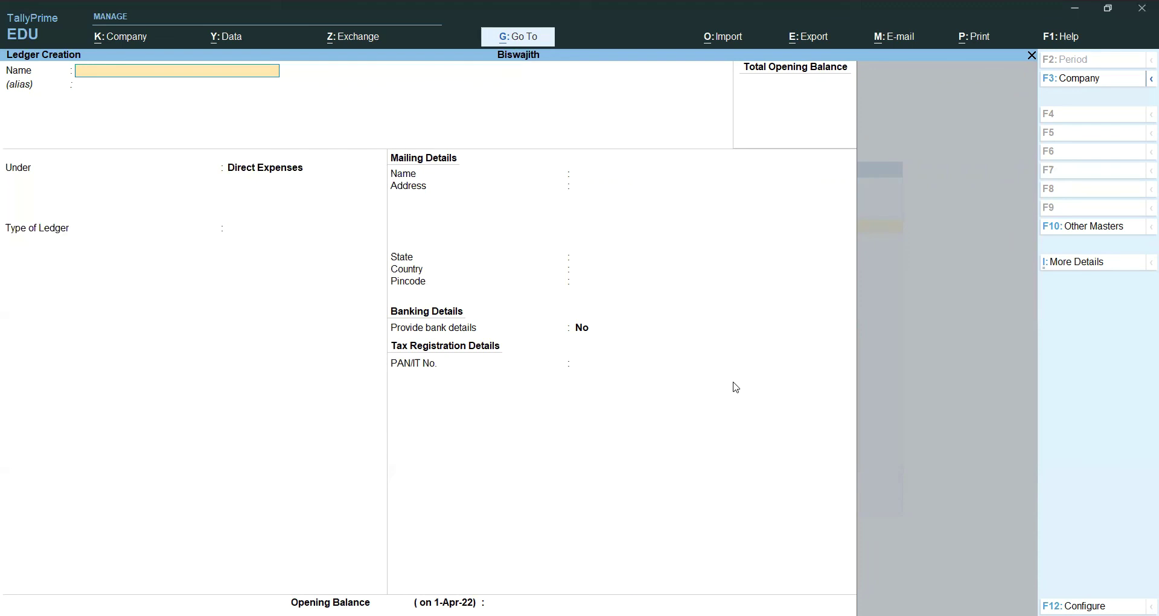
# - Create and save a ledger named Rent Paid under the Indirect Expenses group
pyautogui.write('Rent Paid')
pyautogui.press('Return')
pyautogui.write('In')
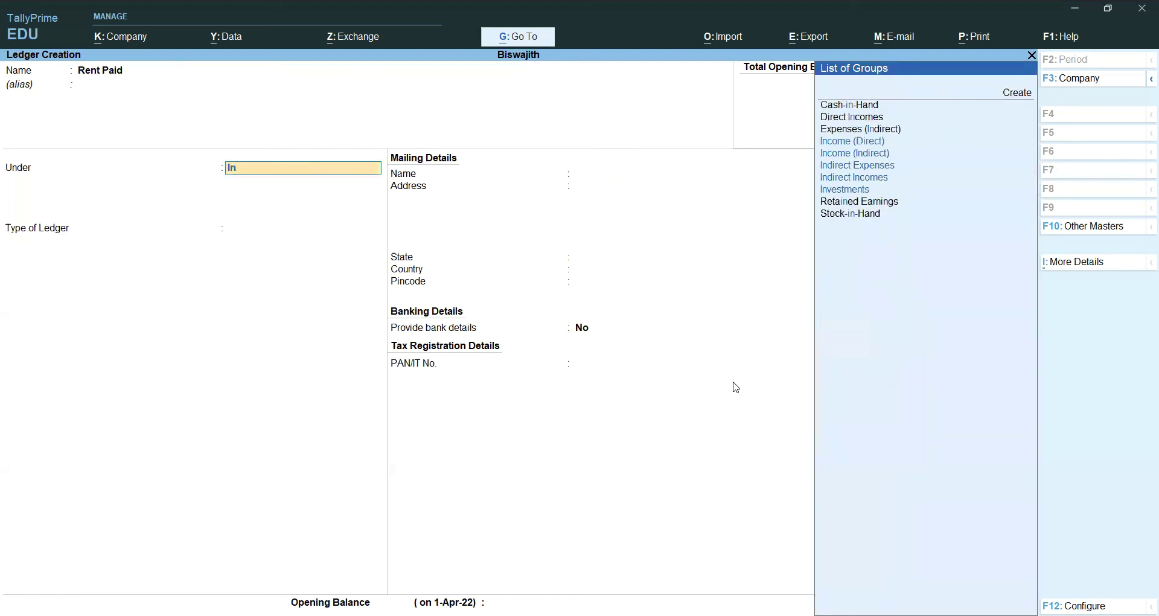
pyautogui.press('Down')
pyautogui.press('Down')
pyautogui.press('Return')
pyautogui.press('Return')
pyautogui.press('Return')
pyautogui.press('Return')
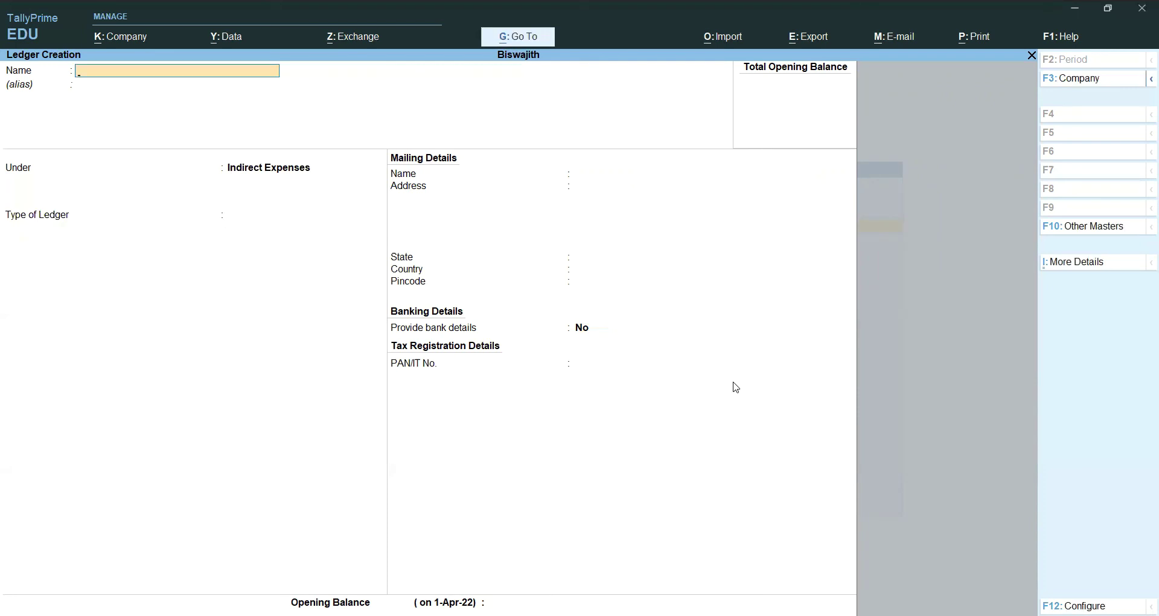
# - Create and save a Commission Paid ledger, keeping Indirect Expenses as its group
pyautogui.write('Connmmission Paid')
pyautogui.press('Return')
pyautogui.press('Return')
pyautogui.press('Return')
pyautogui.press('Return')
pyautogui.press('Return')
pyautogui.press('Return')
# - Create and save a ledger named Commssion Received under the Indirect Incomes group
pyautogui.write('Commssion Received')
pyautogui.press('Return')
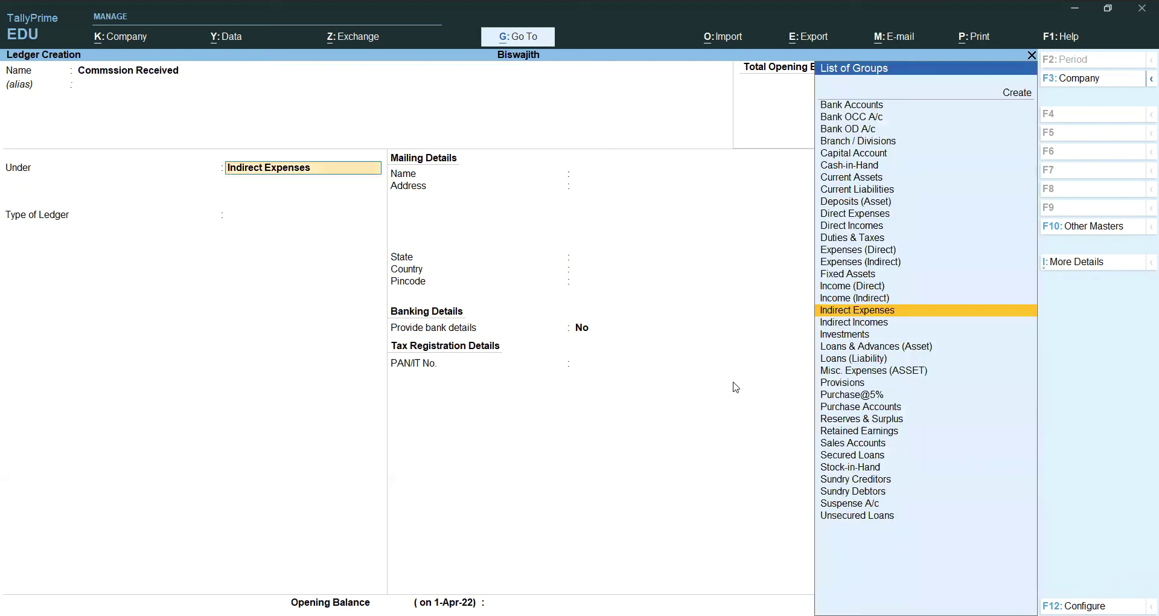
pyautogui.write('In')
pyautogui.press('Down')
pyautogui.press('Down')
pyautogui.press('Down')
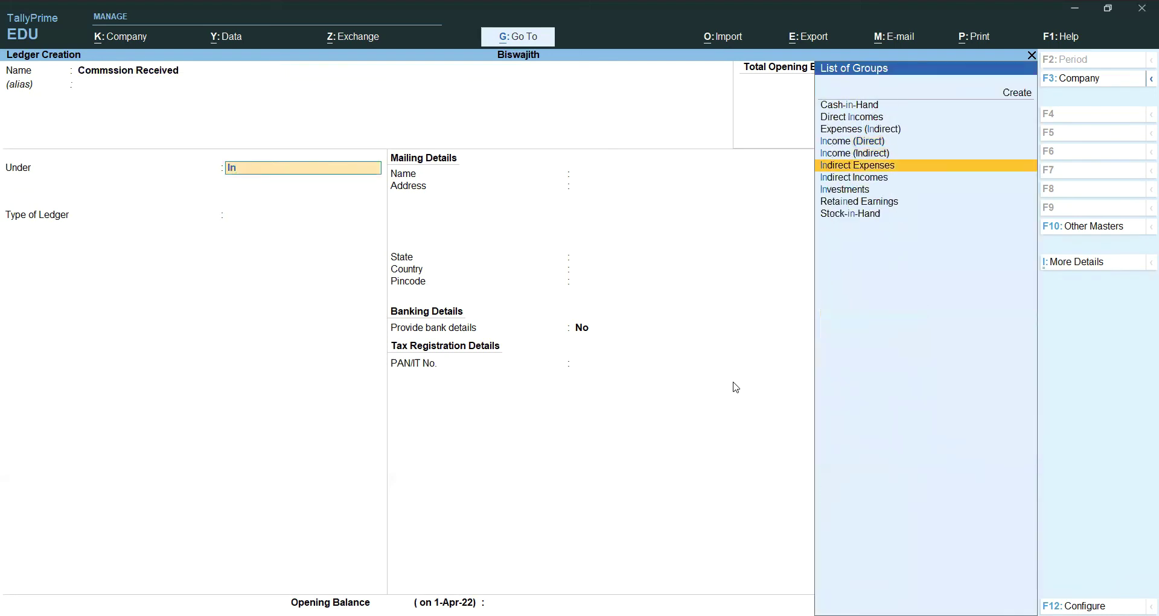
pyautogui.press('Return')
pyautogui.press('Return')
pyautogui.press('Return')
pyautogui.press('Return')
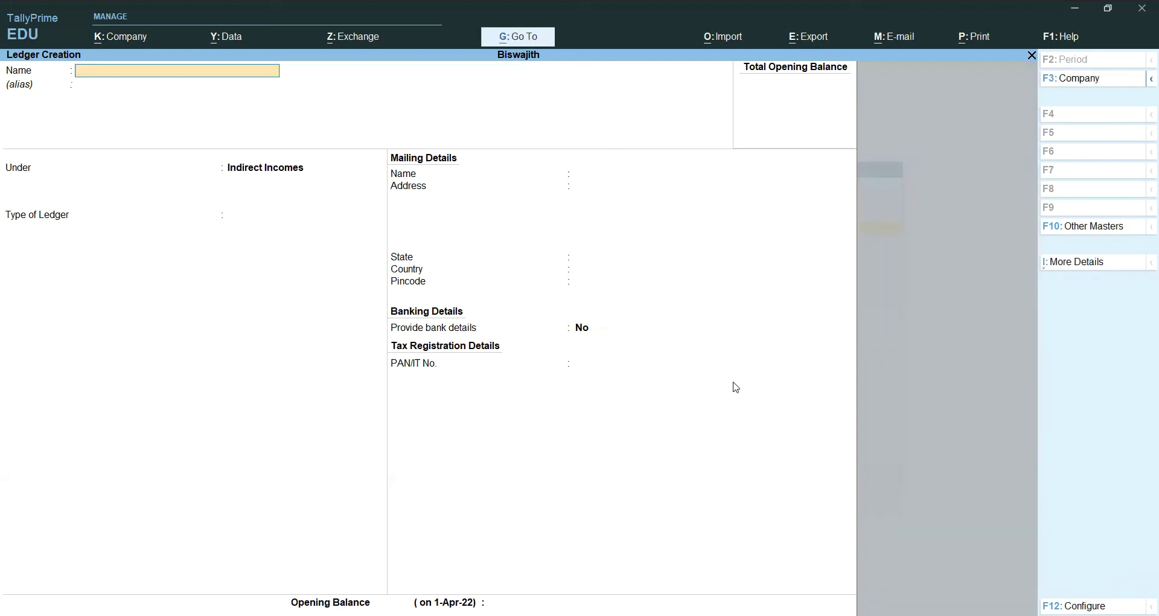
# - Create and save a ledger named Purchase under the Purchase Accounts group
pyautogui.write('Purchase')
pyautogui.press('Return')
pyautogui.write('P')
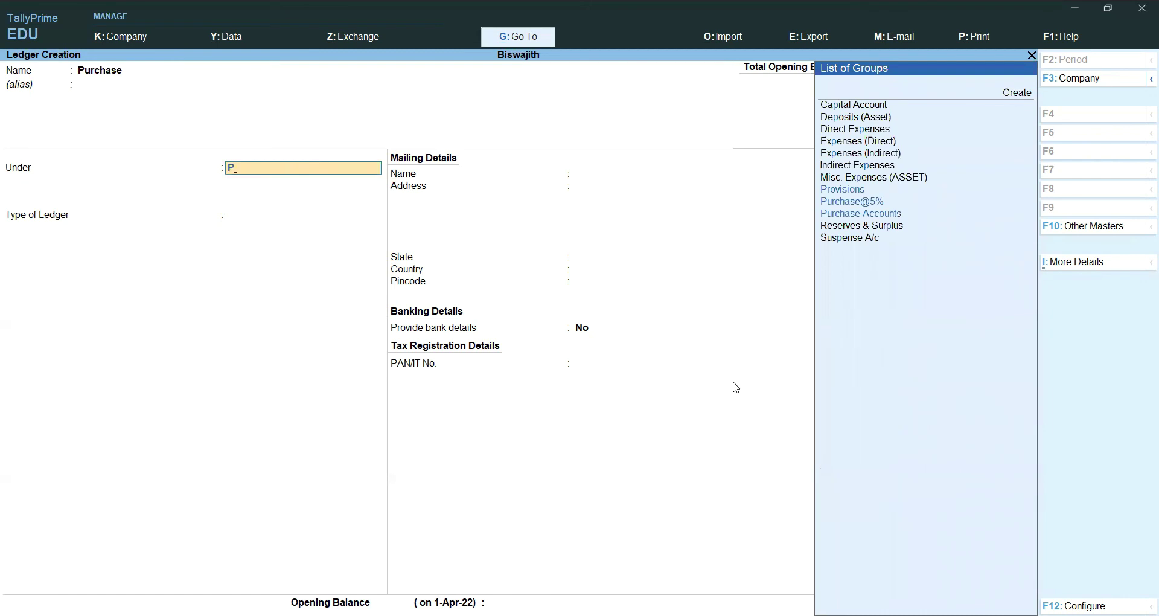
pyautogui.press('Down')
pyautogui.press('Up')
pyautogui.press('Down')
pyautogui.press('Down')
pyautogui.press('Return')
pyautogui.press('Return')
pyautogui.press('Return')
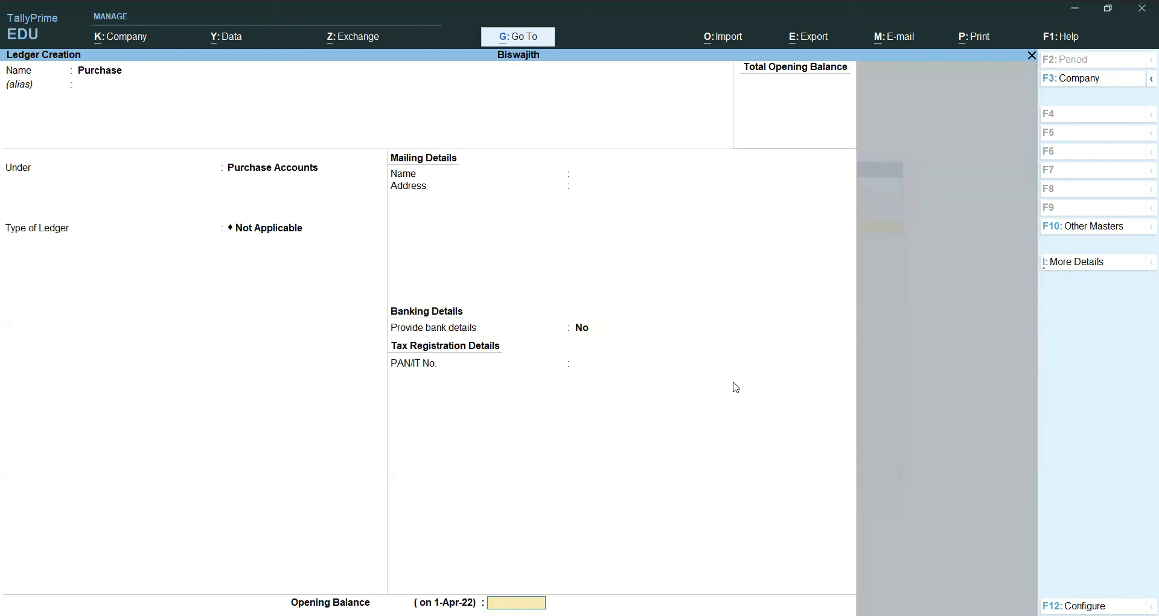
pyautogui.press('Return')
# - Create and save a Purchase Returns ledger, keeping Purchase Accounts as its group
pyautogui.write('Purchase R')
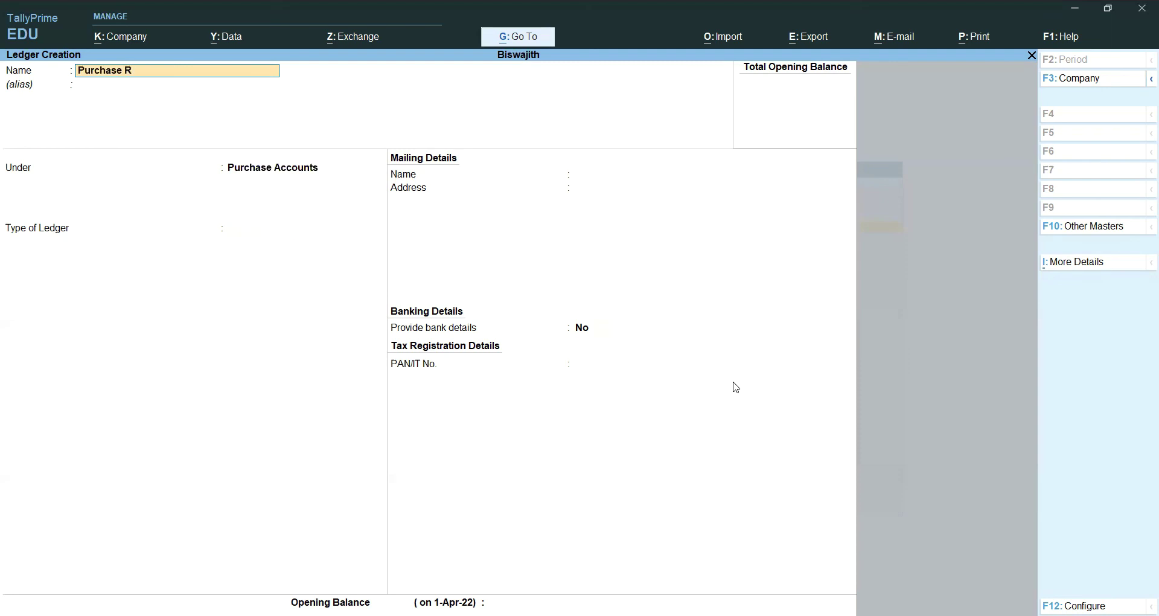
pyautogui.write('eturns')
pyautogui.press('Return')
pyautogui.press('Return')
pyautogui.press('Return')
pyautogui.press('Return')
pyautogui.press('Return')
pyautogui.press('Return')
# - Create and save a ledger named Sales under the Sales Accounts group
pyautogui.write('Sal')
pyautogui.press('Return')
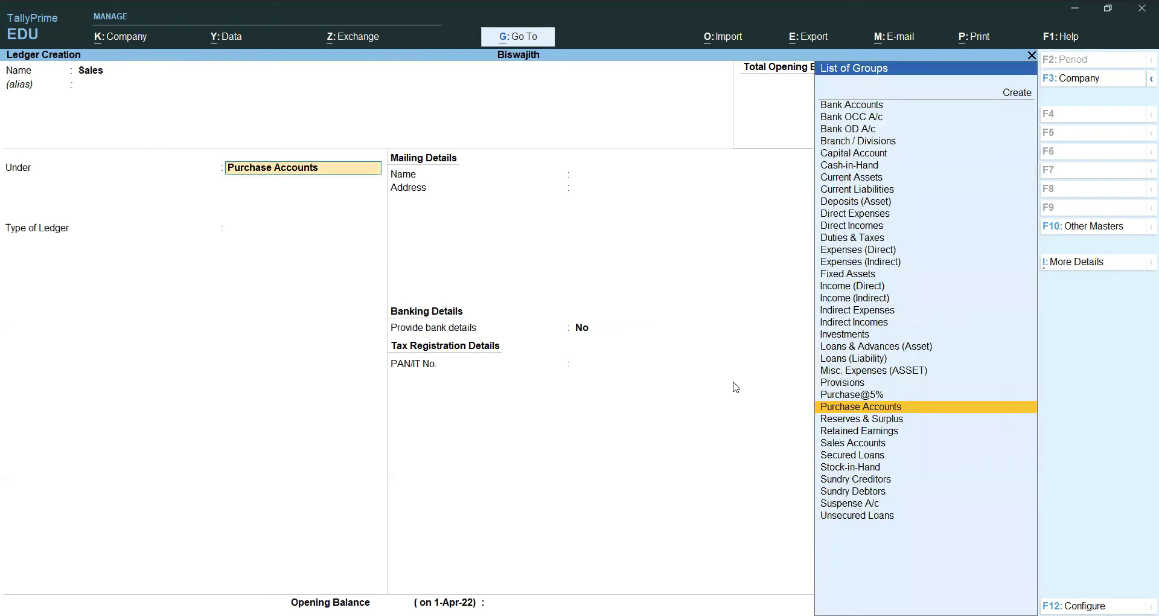
pyautogui.write('Sa')
pyautogui.press('Return')
pyautogui.press('Return')
pyautogui.press('Return')
pyautogui.press('Return')
pyautogui.press('Return')
# - Create and save a Sales Returns ledger, keeping Sales Accounts as its group
pyautogui.write('Sales Returns')
pyautogui.press('Return')
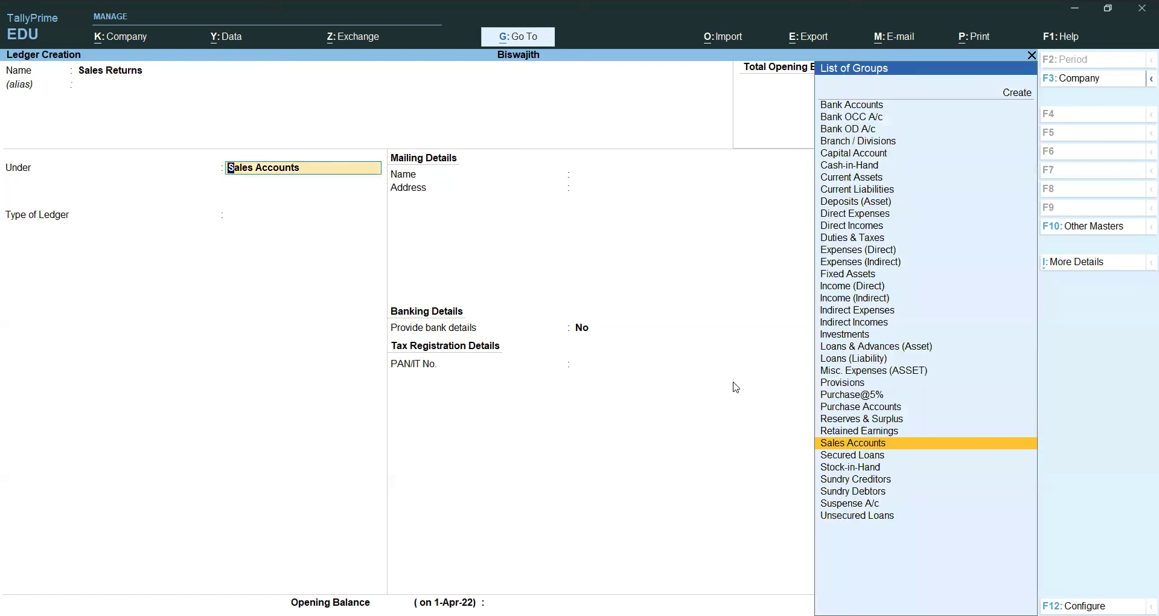
pyautogui.press('Return')
pyautogui.press('Return')
pyautogui.press('Return')
pyautogui.press('Return')
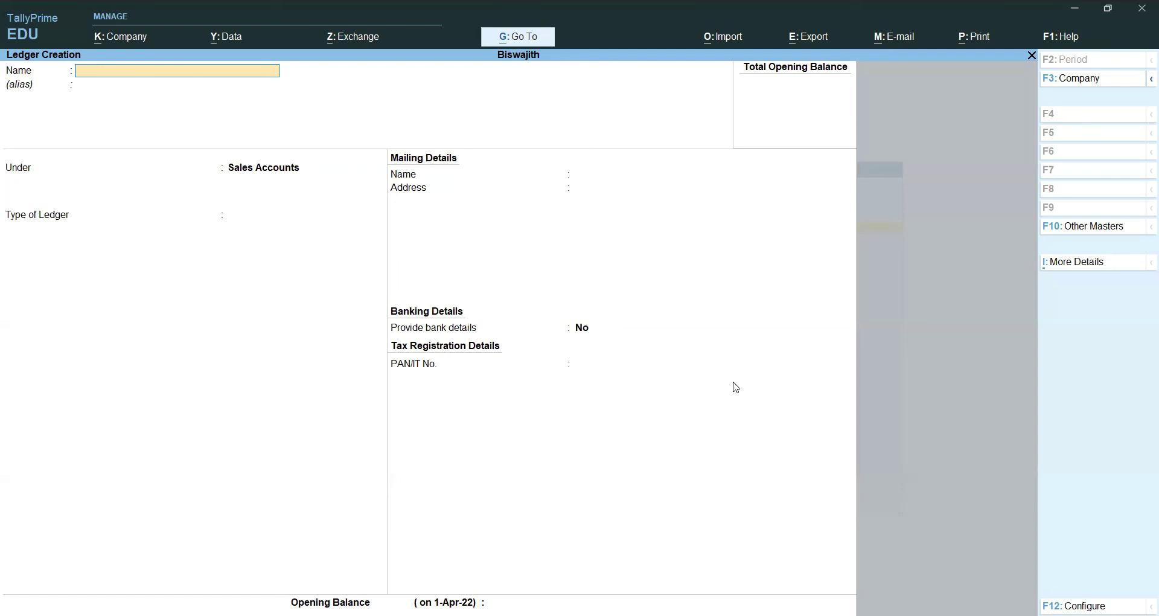
# - Create and save a ledger named Fright Charges under the Direct Expenses group
pyautogui.write('Fright charges')
pyautogui.press('Return')
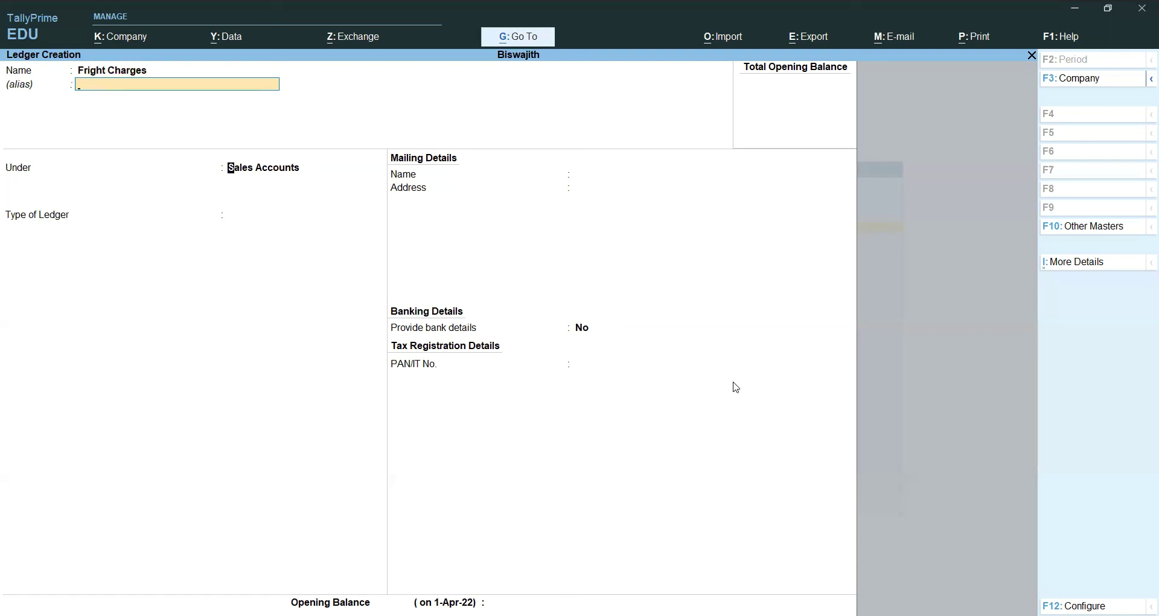
pyautogui.write('D')
pyautogui.press('Down')
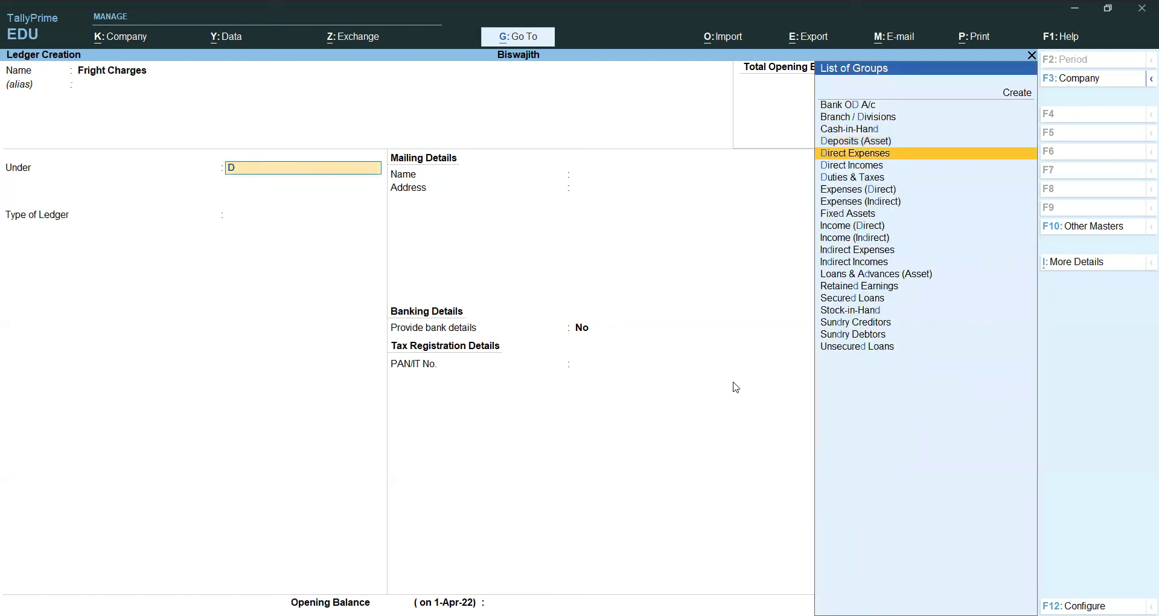
pyautogui.press('Return')
pyautogui.press('Return')
pyautogui.press('Return')
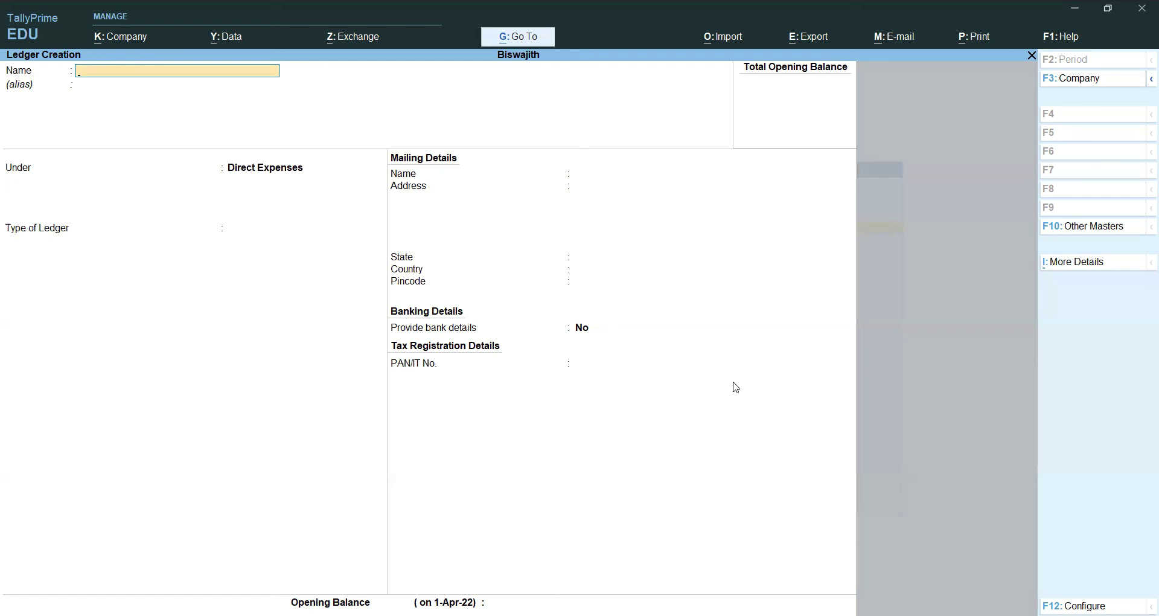
# - Create and save a supplier ledger named Tata Moters under Sundry Creditors, leaving the mailing and banking details at their defaults
pyautogui.write('Tata Moters')
pyautogui.press('Return')
pyautogui.press('Return')
pyautogui.write('S')
pyautogui.press('Down')
pyautogui.press('Down')
pyautogui.press('Down')
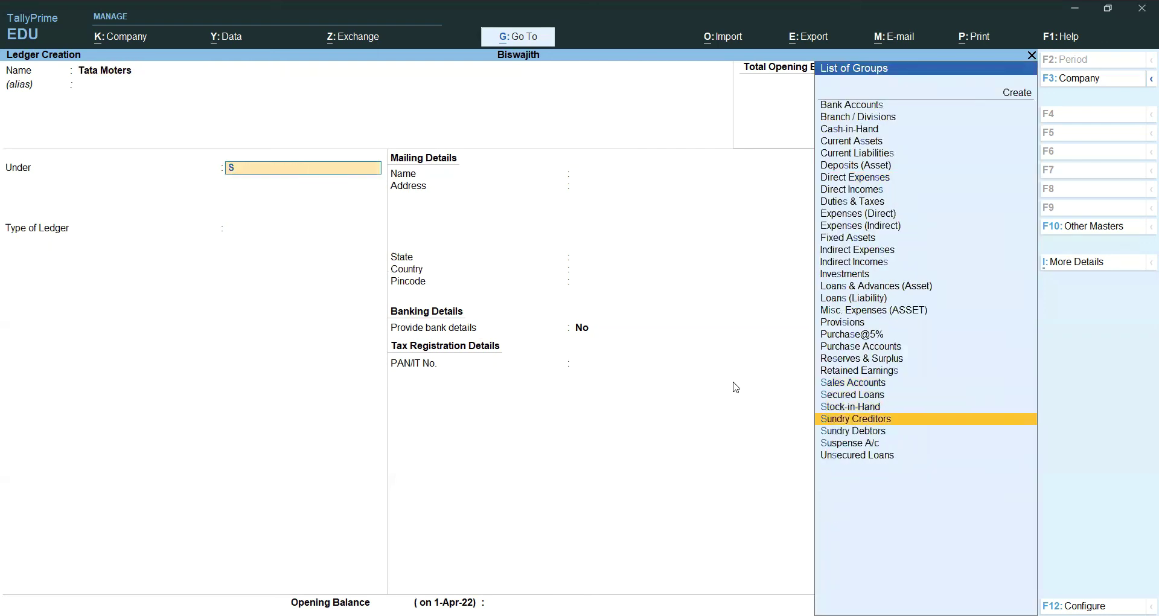
pyautogui.press('Return')
pyautogui.press('Return')
pyautogui.press('Return')
pyautogui.press('Return')
pyautogui.press('Return')
pyautogui.press('Return')
pyautogui.press('Return')
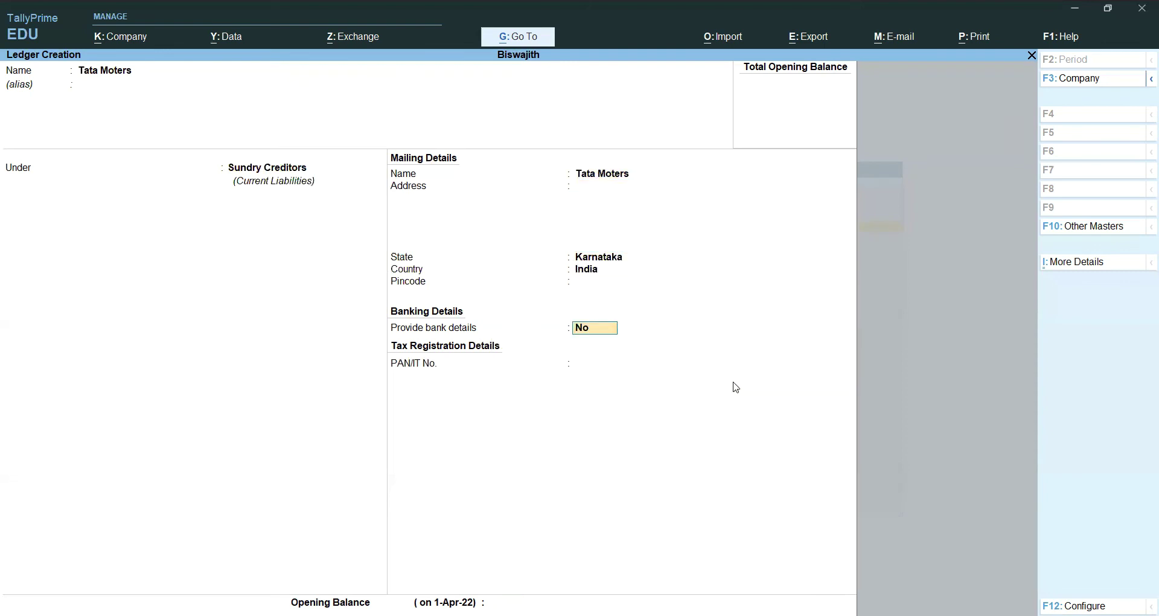
pyautogui.press('Return')
pyautogui.press('Return')
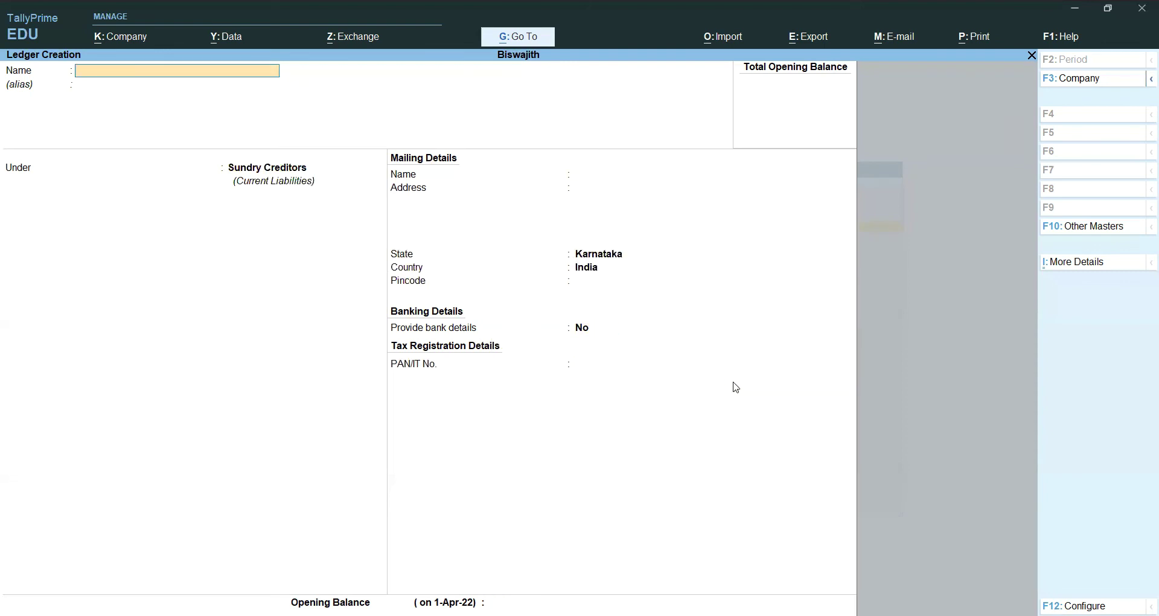
# - Create and save a customer ledger named Sugunamoters under Sundry Debtors, leaving the mailing and banking details at their defaults
pyautogui.write('Sugunamoters')
pyautogui.press('Return')
pyautogui.write('S')
pyautogui.press('Down')
pyautogui.press('Down')
pyautogui.press('Down')
pyautogui.press('Down')
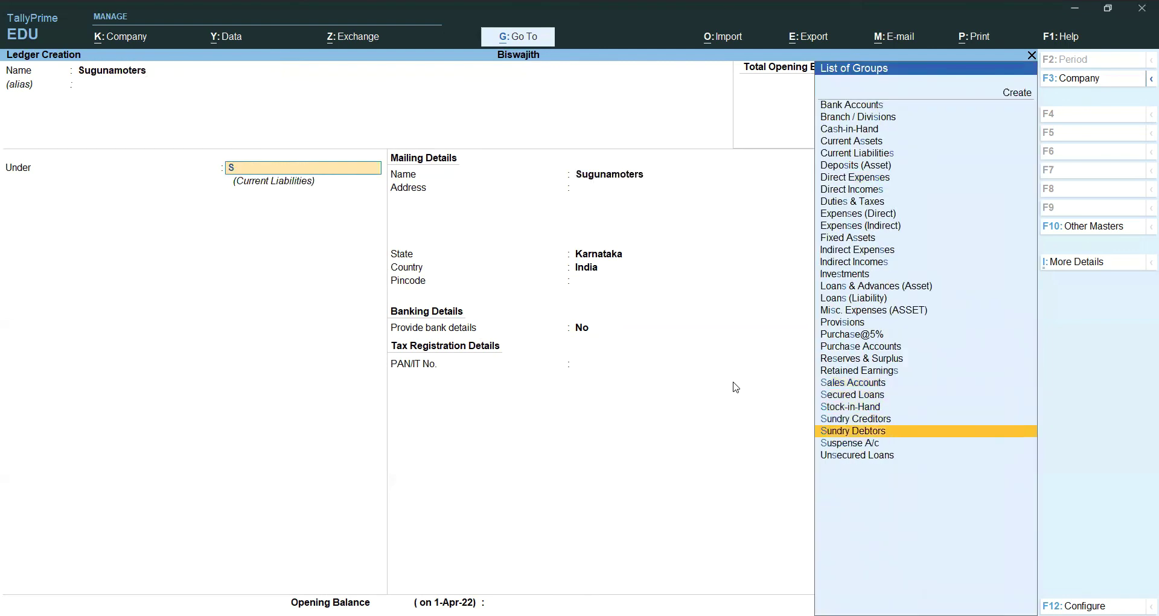
pyautogui.press('Return')
pyautogui.press('Return')
pyautogui.press('Return')
pyautogui.press('Return')
pyautogui.press('Return')
pyautogui.press('Return')
pyautogui.press('Return')
pyautogui.press('Return')
pyautogui.press('Return')
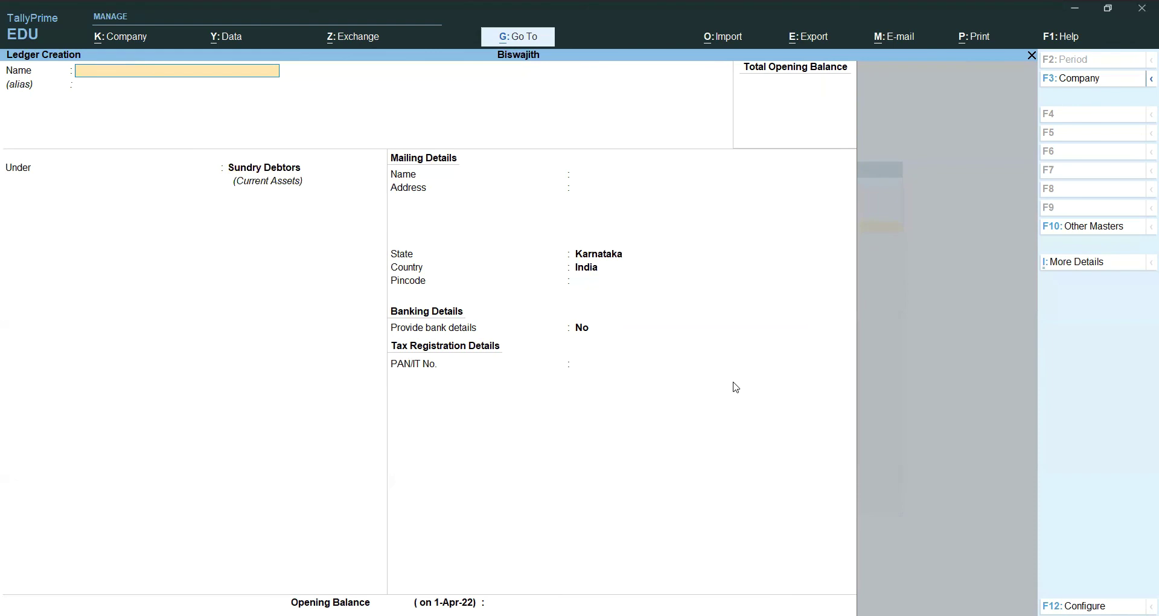
pyautogui.write('Hdfc Bank')
pyautogui.press('Return')
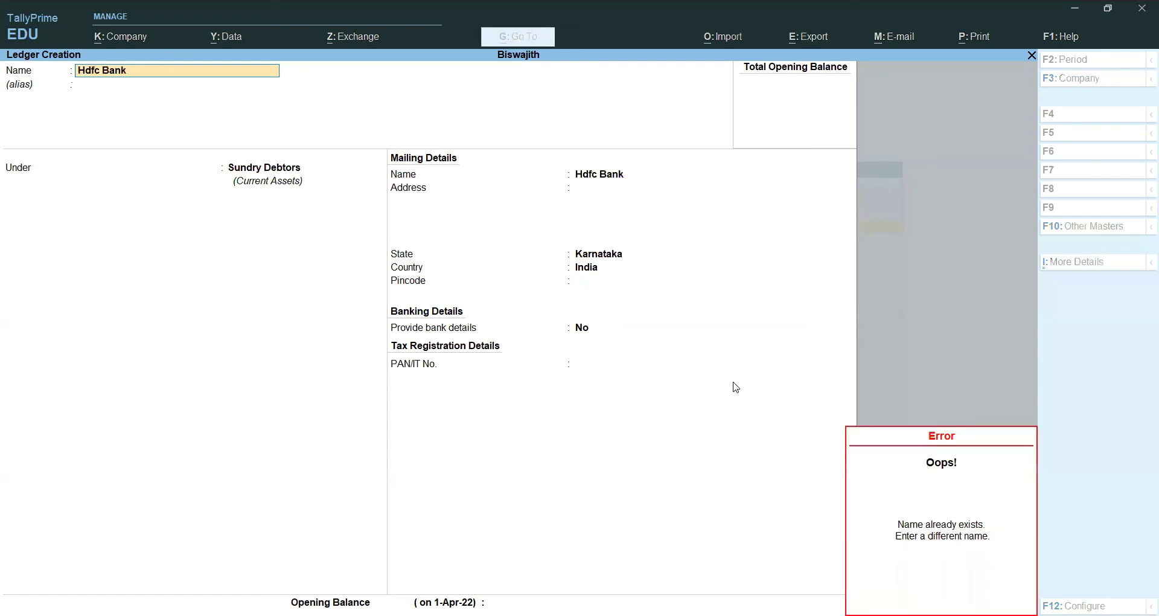
pyautogui.press('Escape')
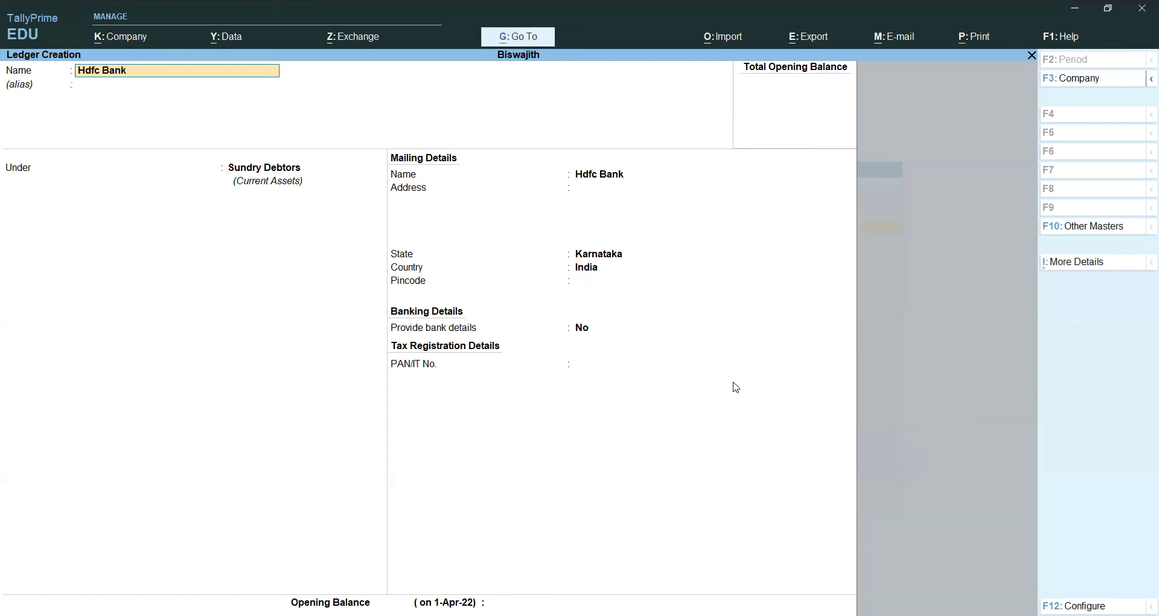
pyautogui.press('Return')
pyautogui.press('Escape')
pyautogui.press('BackSpace')
pyautogui.press('BackSpace')
pyautogui.press('BackSpace')
pyautogui.press('BackSpace')
pyautogui.press('BackSpace')
pyautogui.press('BackSpace')
pyautogui.press('BackSpace')
pyautogui.press('BackSpace')
# - Create and save a ledger named Dipreciation under the Indirect Expenses group
pyautogui.write('Dipreciation')
pyautogui.press('Return')
pyautogui.write('In')
pyautogui.press('Down')
pyautogui.press('Down')
pyautogui.press('Down')
pyautogui.press('Return')
pyautogui.press('Return')
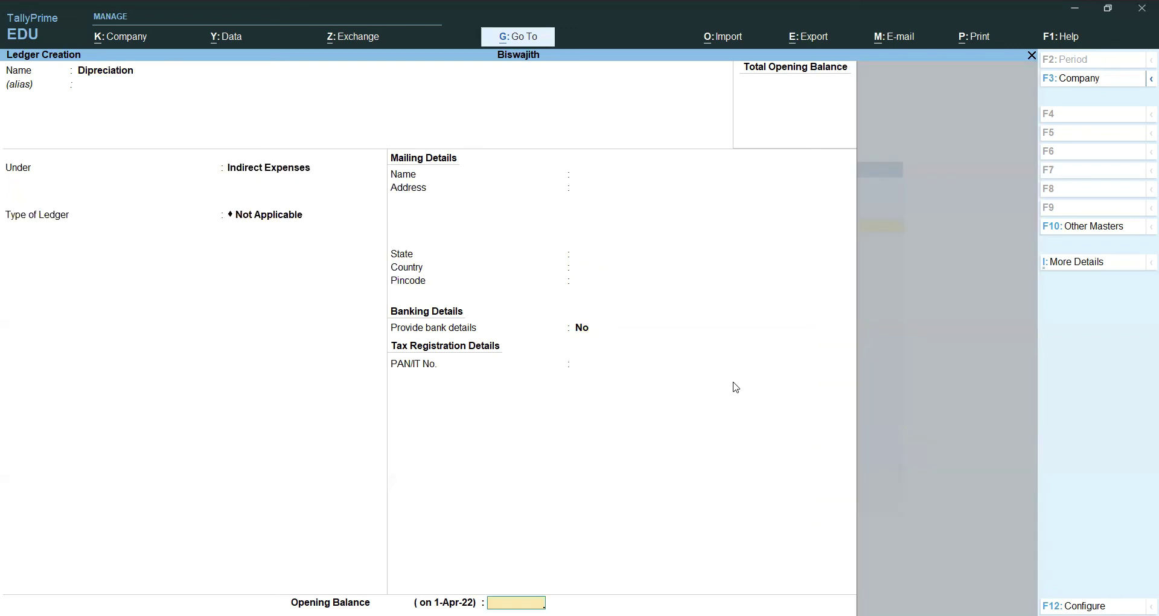
pyautogui.press('Return')
# - Name a new ledger Outstanding Salaries and place it under the Current Liabilities group
pyautogui.write('Ou')
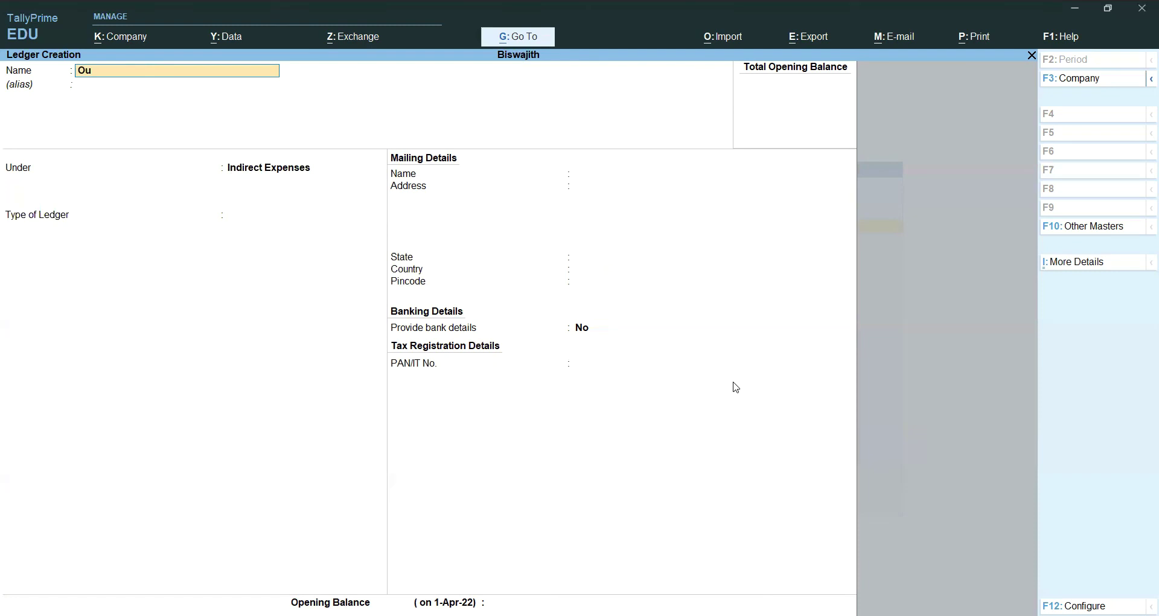
pyautogui.write('tstanding S')
pyautogui.press('Return')
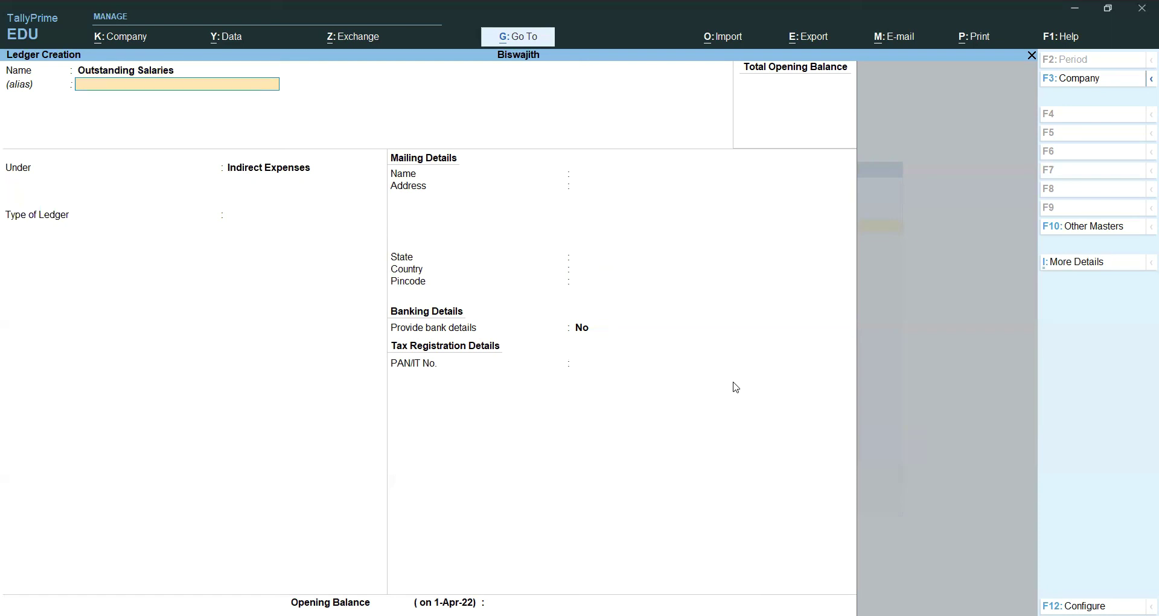
pyautogui.press('Return')
pyautogui.write('C')
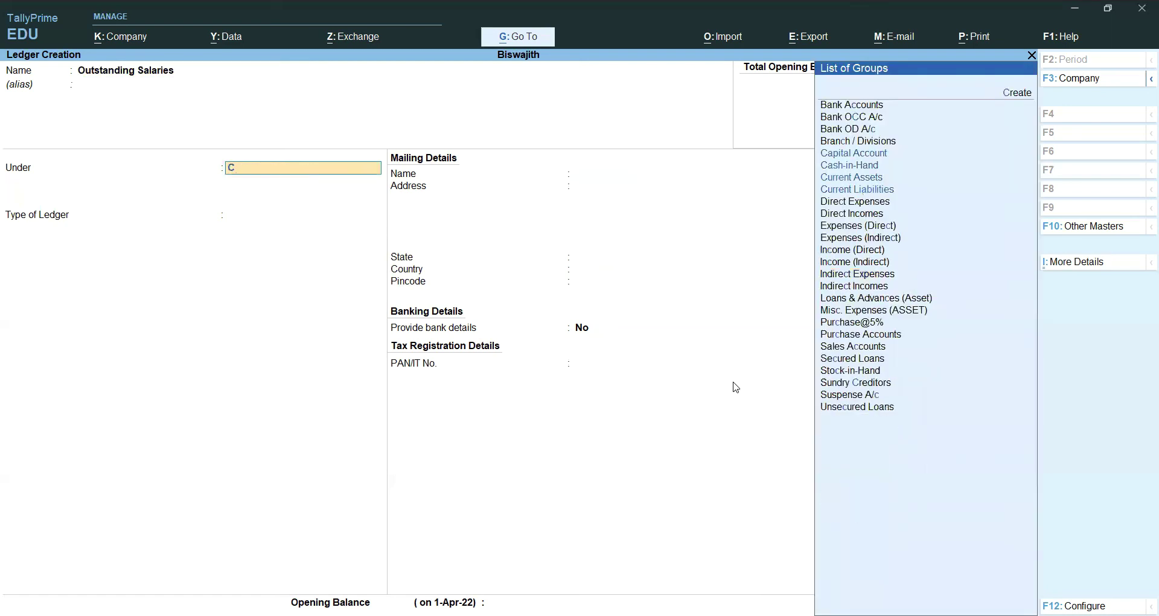
pyautogui.press('Down')
pyautogui.press('Down')
pyautogui.press('Down')
pyautogui.press('Down')
pyautogui.press('Down')
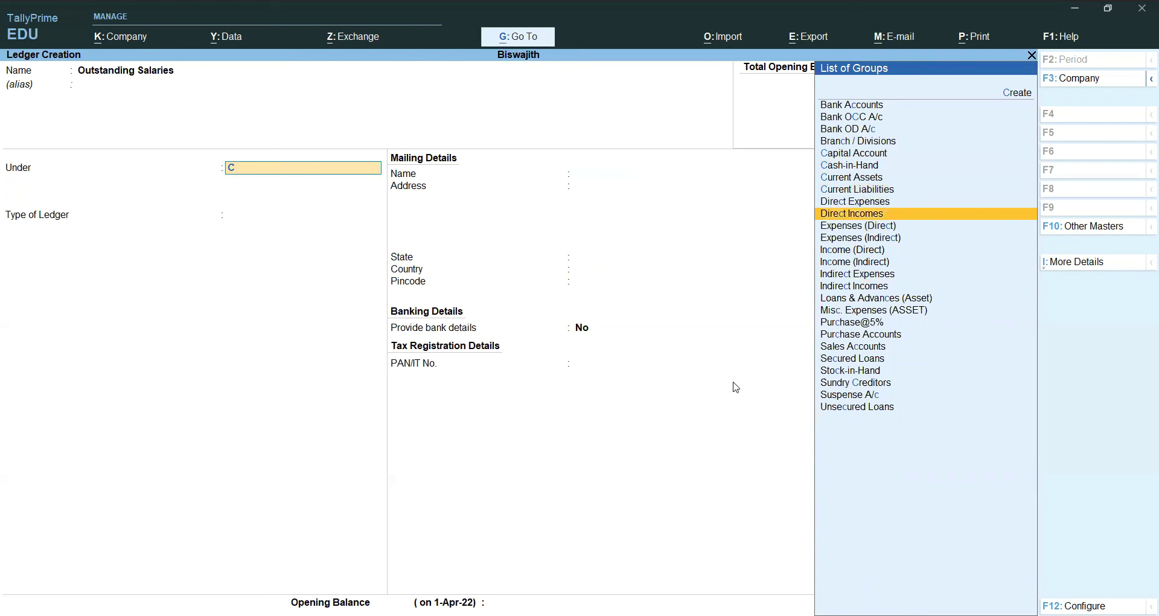
pyautogui.press('Up')
pyautogui.press('Up')
pyautogui.press('Down')
pyautogui.press('Down')
pyautogui.press('Up')
pyautogui.press('Up')
pyautogui.press('Return')
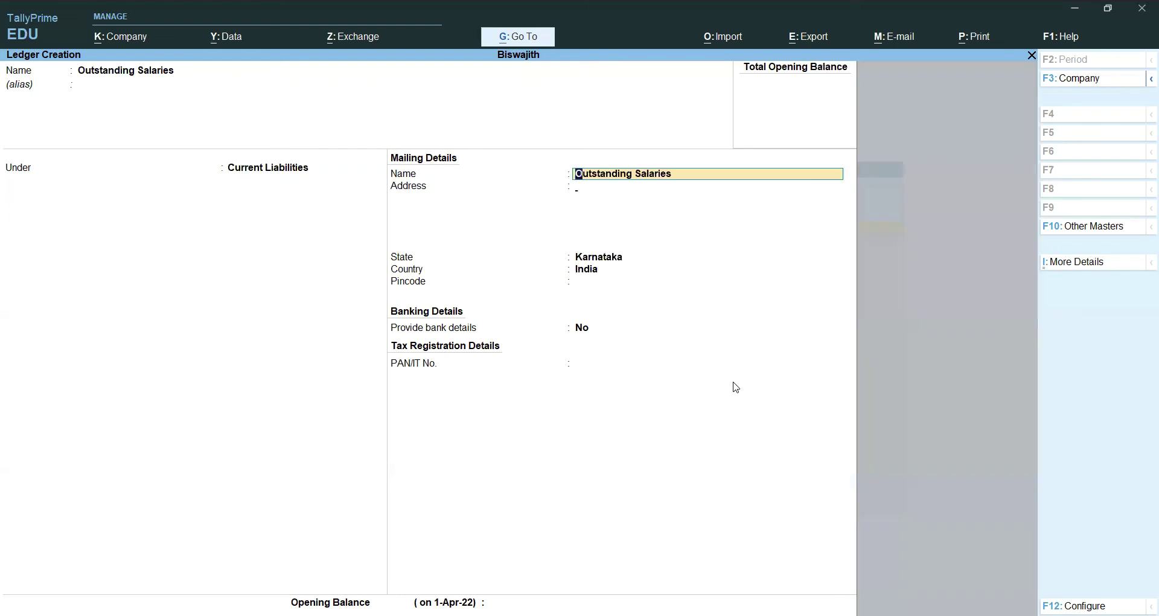
# - Save the Outstanding Salaries ledger with its mailing, banking and tax details left at their defaults
pyautogui.press('Return')
pyautogui.press('Return')
pyautogui.press('Return')
pyautogui.press('Return')
pyautogui.press('Return')
pyautogui.press('Return')
pyautogui.press('Return')
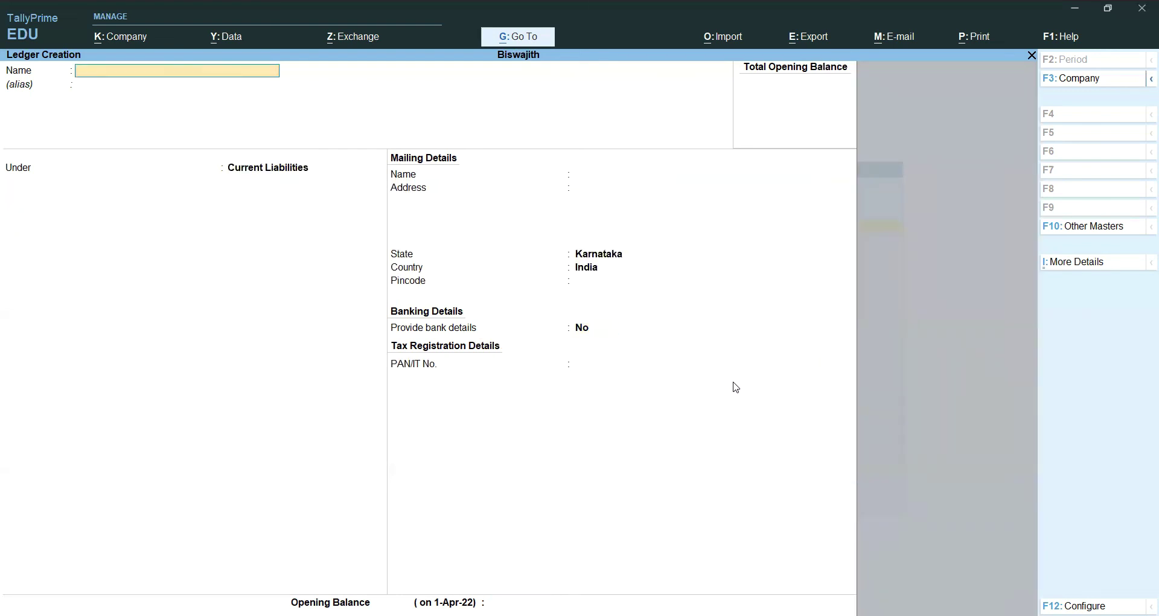
# - Create and save a ledger named Furniture under Fixed Assets, leaving the mailing and banking details at their defaults
pyautogui.write('Furniture')
pyautogui.press('Return')
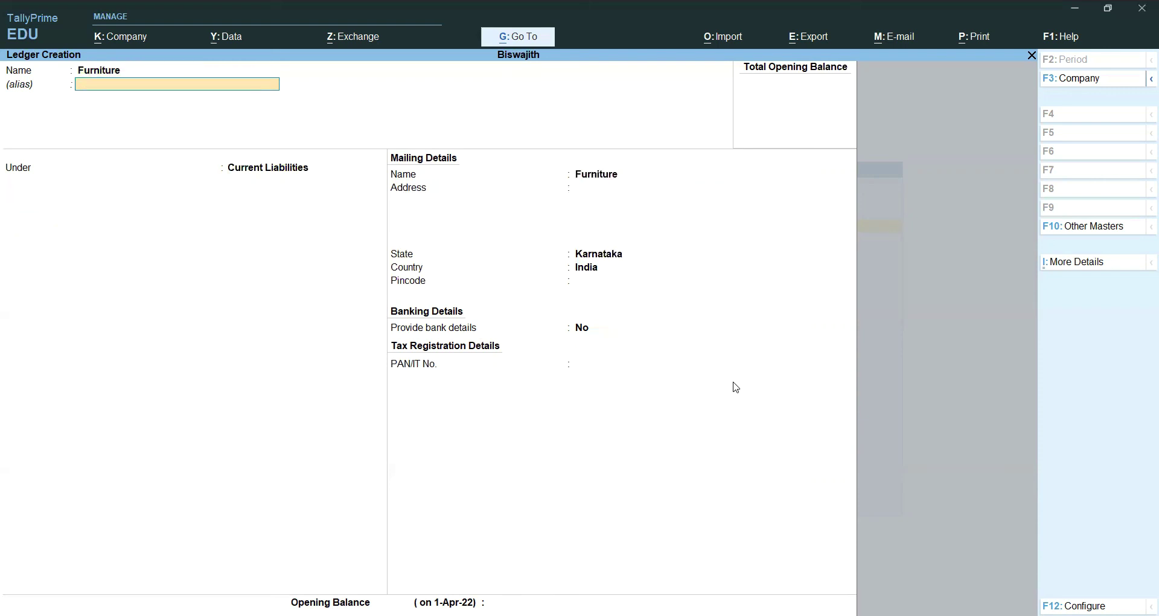
pyautogui.press('Return')
pyautogui.write('F')
pyautogui.press('Return')
pyautogui.press('Return')
pyautogui.press('Return')
pyautogui.press('Return')
pyautogui.press('Return')
pyautogui.press('Return')
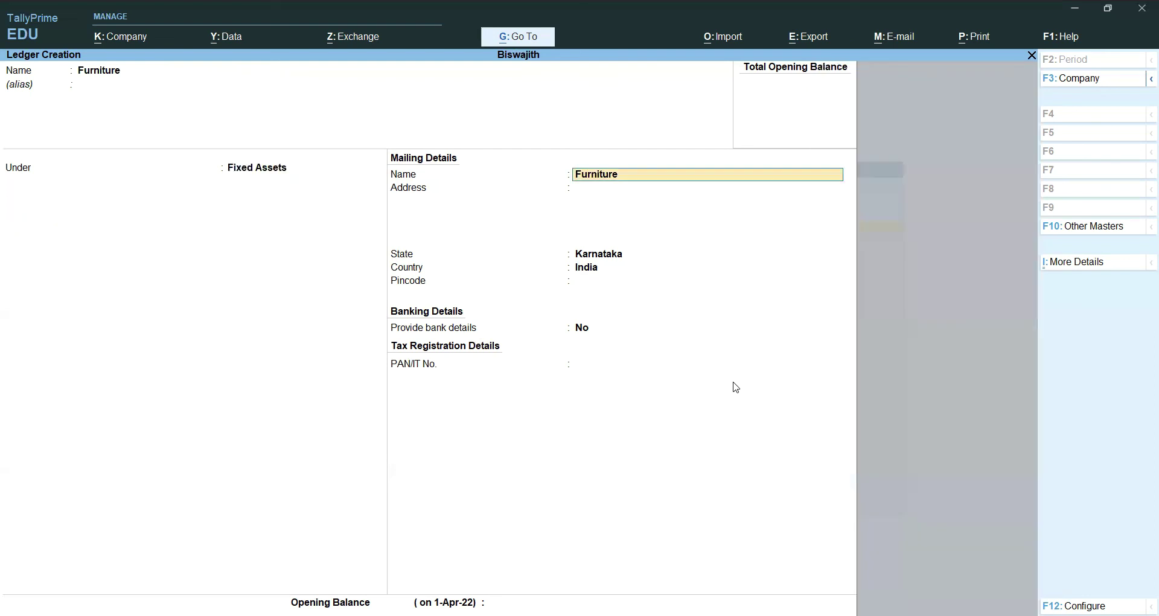
pyautogui.press('Return')
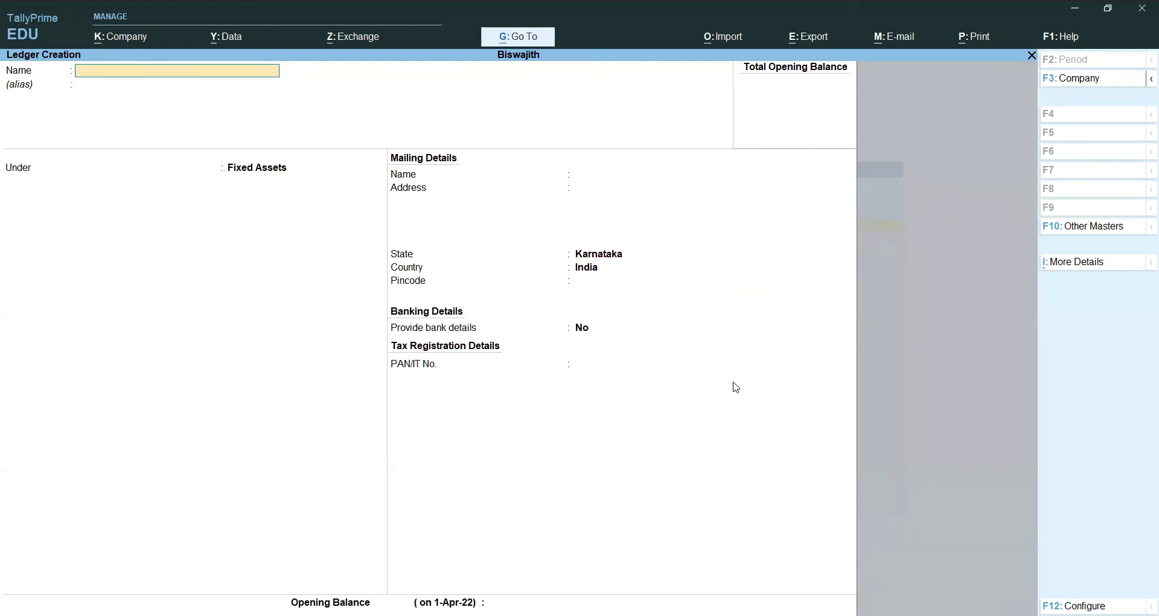
# - Leave ledger creation and open the list of existing ledgers for alteration
pyautogui.press('Escape')
pyautogui.press('Return')
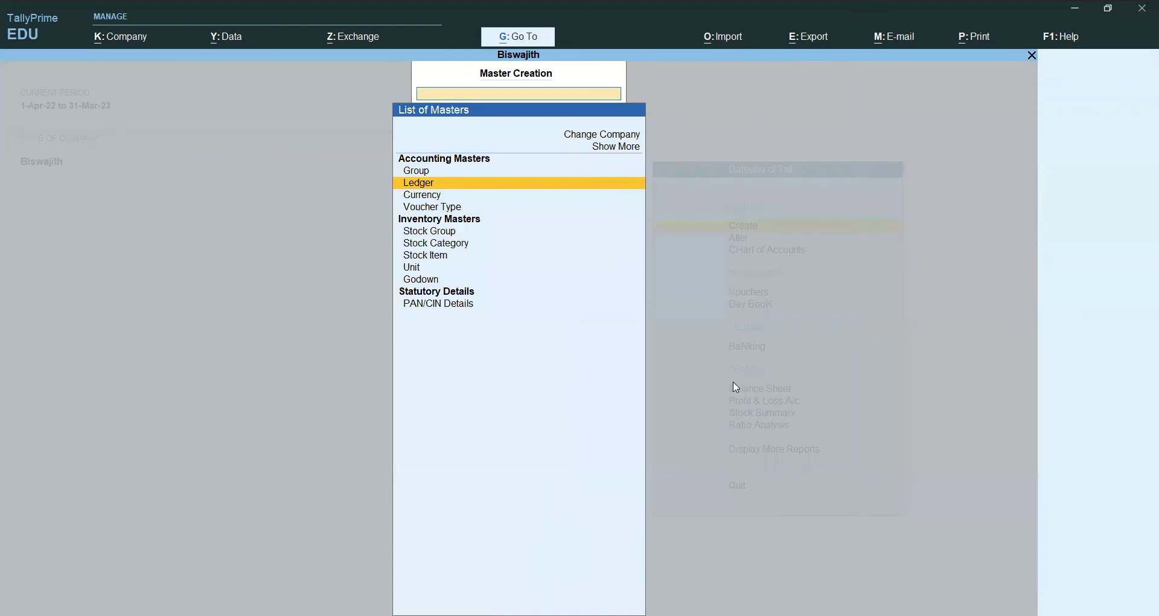
pyautogui.press('Escape')
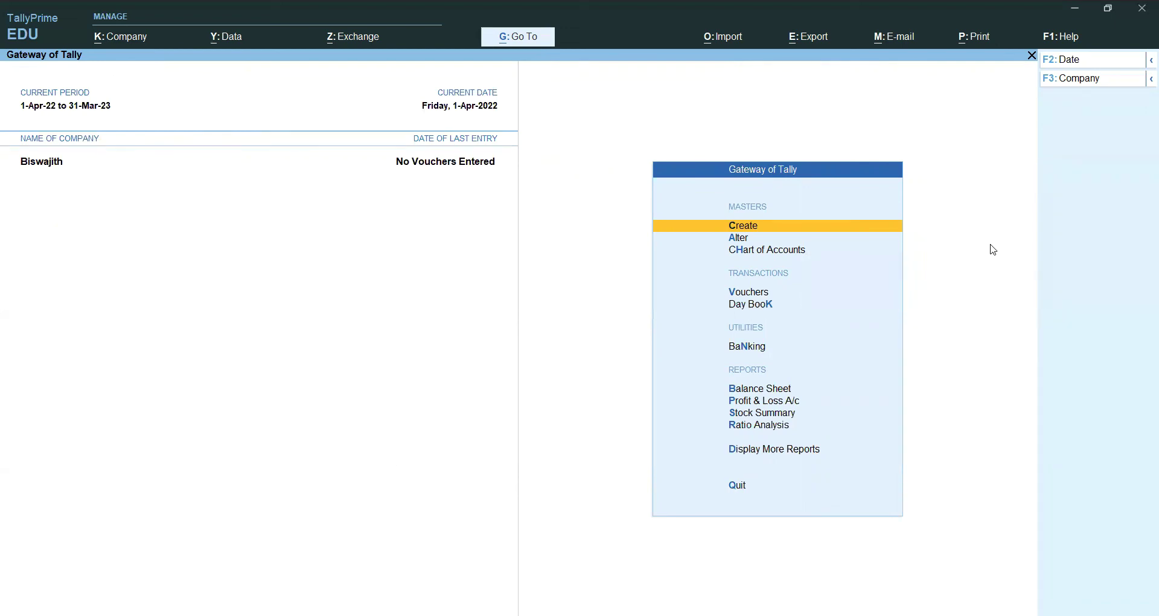
pyautogui.click(739, 239)
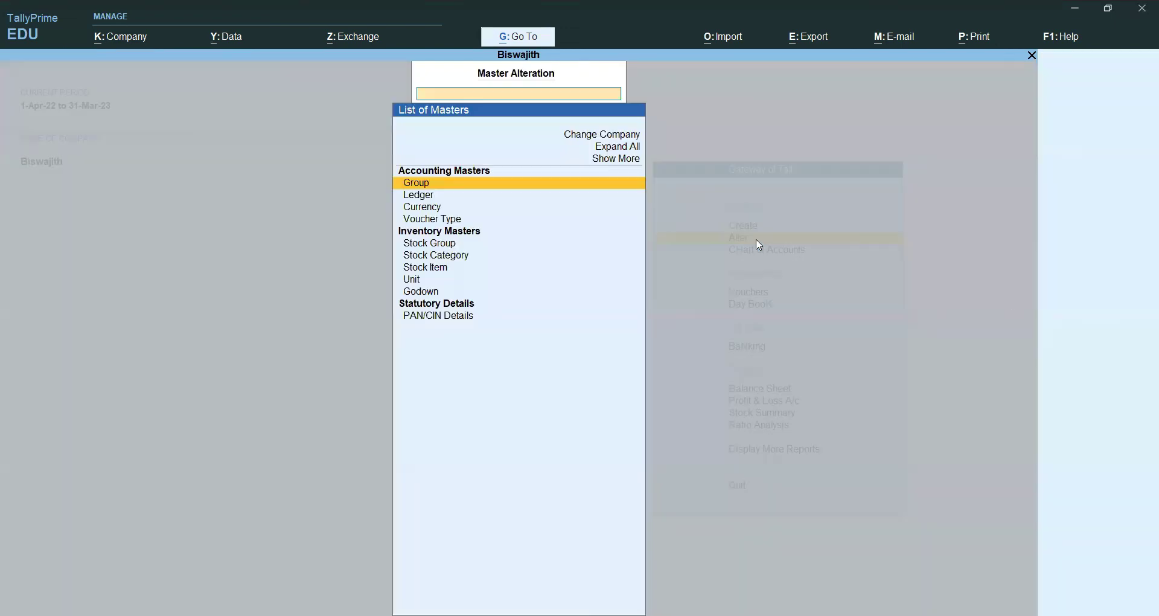
pyautogui.press('Down')
pyautogui.press('Return')
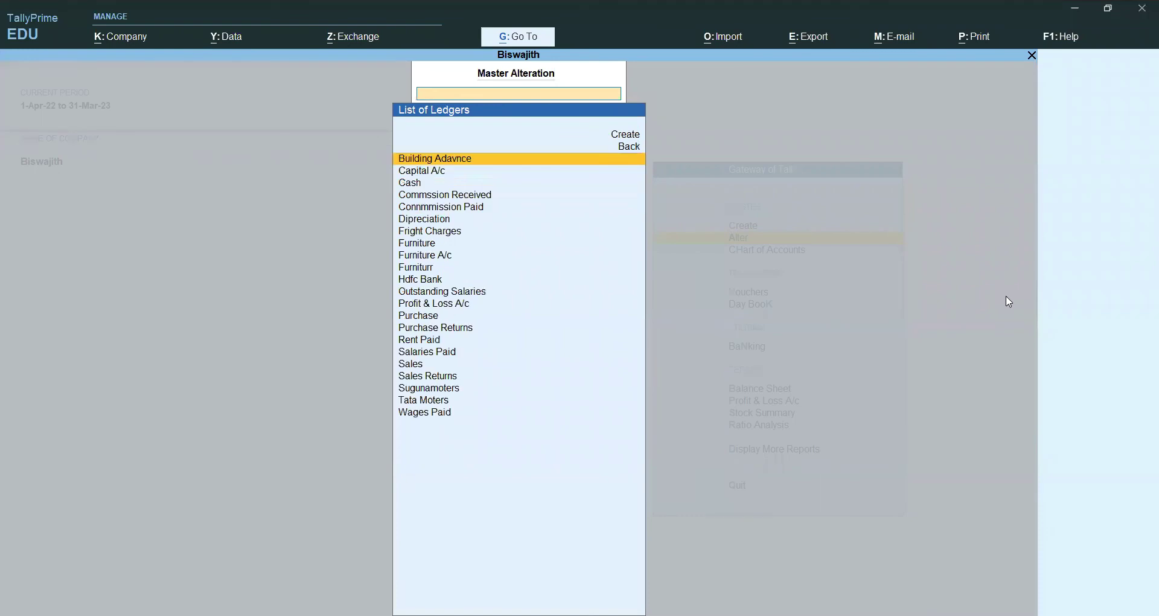
# - Look through the list of ledgers from Building Adavnce to Wages Paid to check for duplicate or misspelled entries
pyautogui.press('Down')
pyautogui.press('Down')
pyautogui.press('Down')
pyautogui.press('Down')
pyautogui.press('Down')
pyautogui.press('Down')
pyautogui.press('Down')
pyautogui.press('Down')
pyautogui.press('Down')
pyautogui.press('Down')
pyautogui.press('Down')
pyautogui.press('Down')
pyautogui.press('Down')
pyautogui.press('Down')
pyautogui.press('Down')
pyautogui.press('Down')
pyautogui.press('Down')
pyautogui.press('Down')
pyautogui.press('Down')
pyautogui.press('Down')
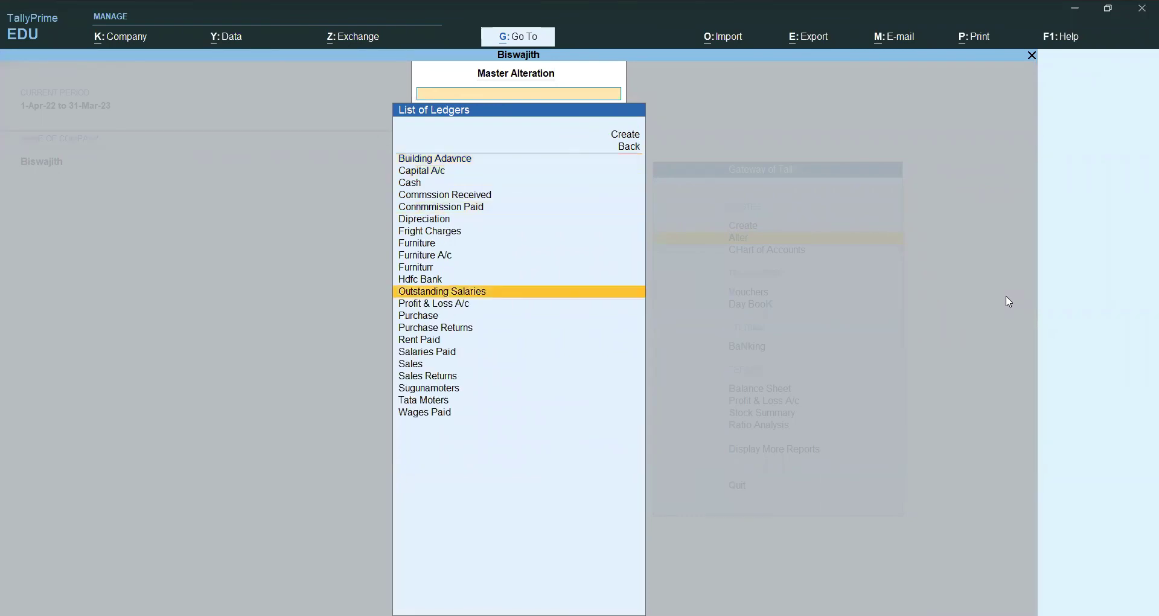
pyautogui.press('Up')
pyautogui.press('Up')
pyautogui.press('Up')
pyautogui.press('Up')
pyautogui.press('Up')
pyautogui.press('Up')
pyautogui.press('Up')
pyautogui.press('Up')
pyautogui.press('Up')
pyautogui.press('Up')
pyautogui.press('Up')
pyautogui.press('Up')
pyautogui.press('Up')
pyautogui.press('Up')
pyautogui.press('Up')
pyautogui.press('Up')
pyautogui.press('Up')
pyautogui.press('Up')
pyautogui.press('Up')
pyautogui.press('Up')
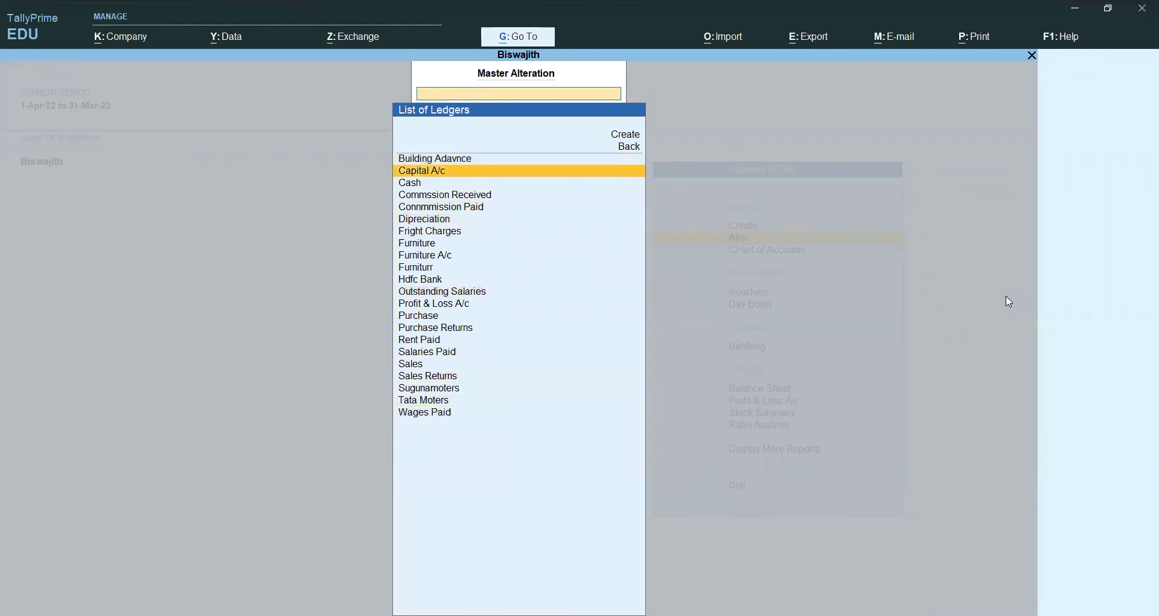
# - Open the Building Adavnce ledger for alteration, go through its group, mailing, banking and tax details, and return to the ledger list
pyautogui.press('Up')
pyautogui.press('Return')
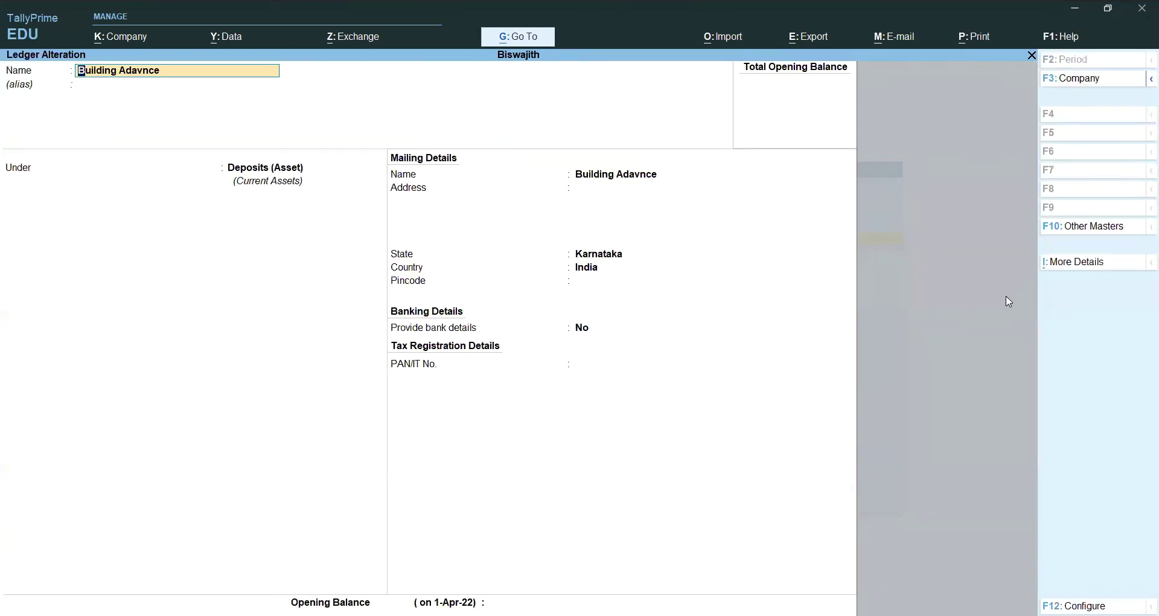
pyautogui.press('Return')
pyautogui.press('Return')
pyautogui.press('Return')
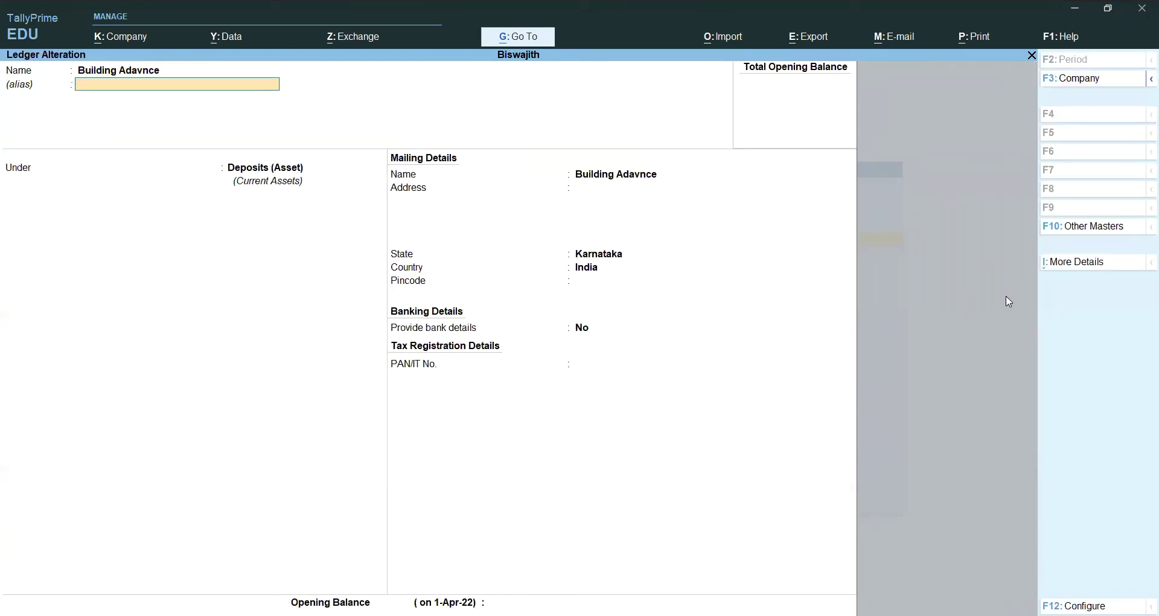
pyautogui.press('Return')
pyautogui.press('Return')
pyautogui.press('Return')
pyautogui.press('Return')
pyautogui.press('Return')
pyautogui.press('Return')
pyautogui.press('Return')
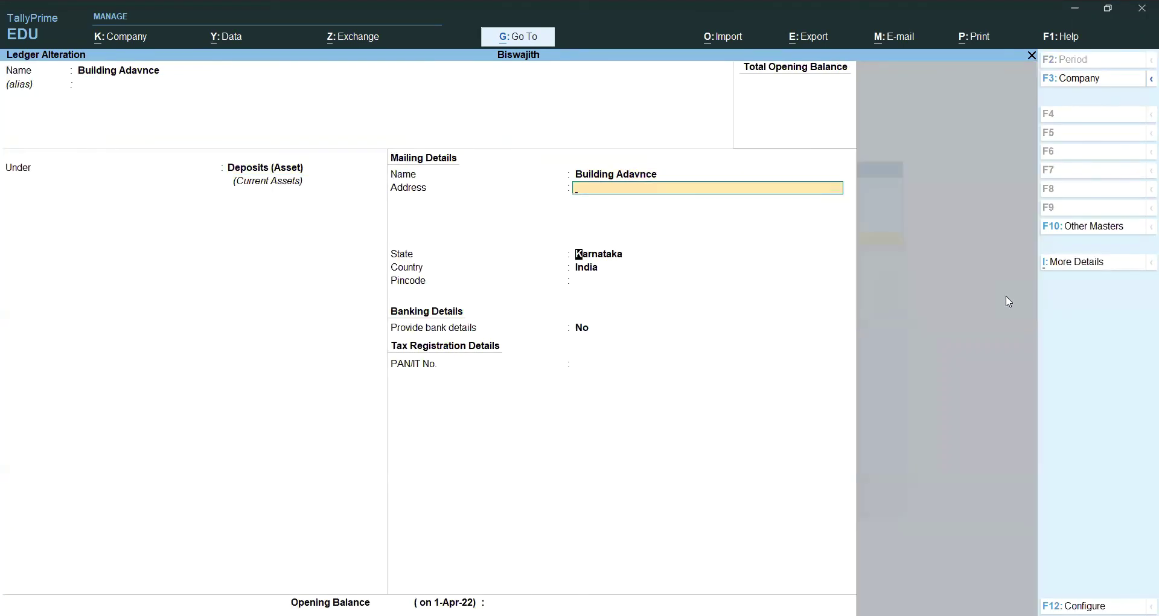
pyautogui.press('Return')
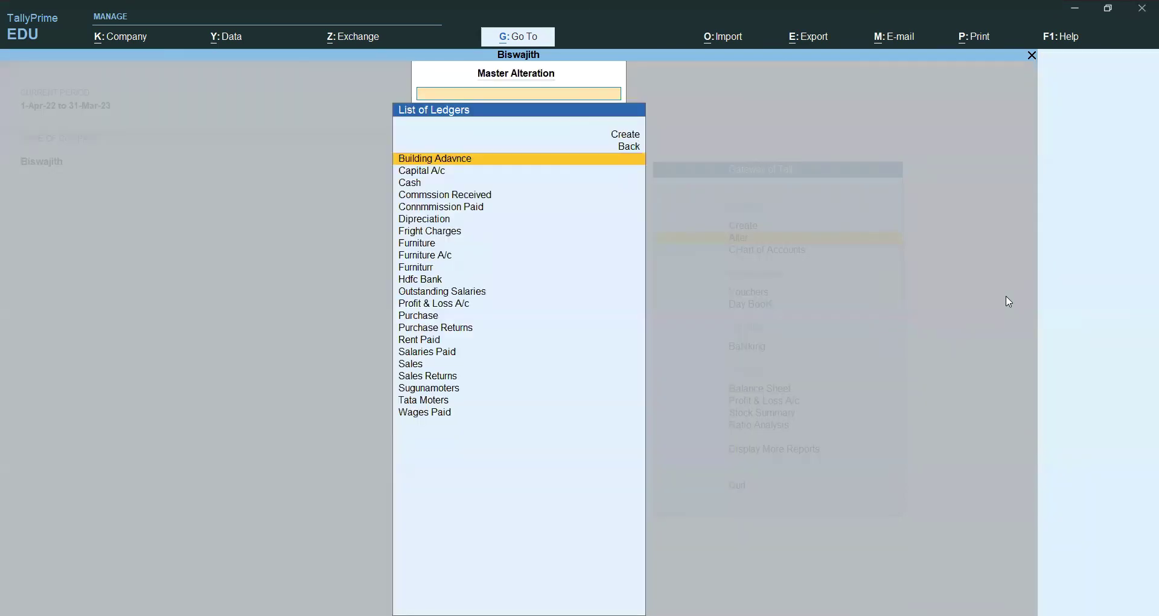
# - Open the duplicate Furniture ledger from the ledger list and delete it
pyautogui.press('Down')
pyautogui.press('Down')
pyautogui.press('Down')
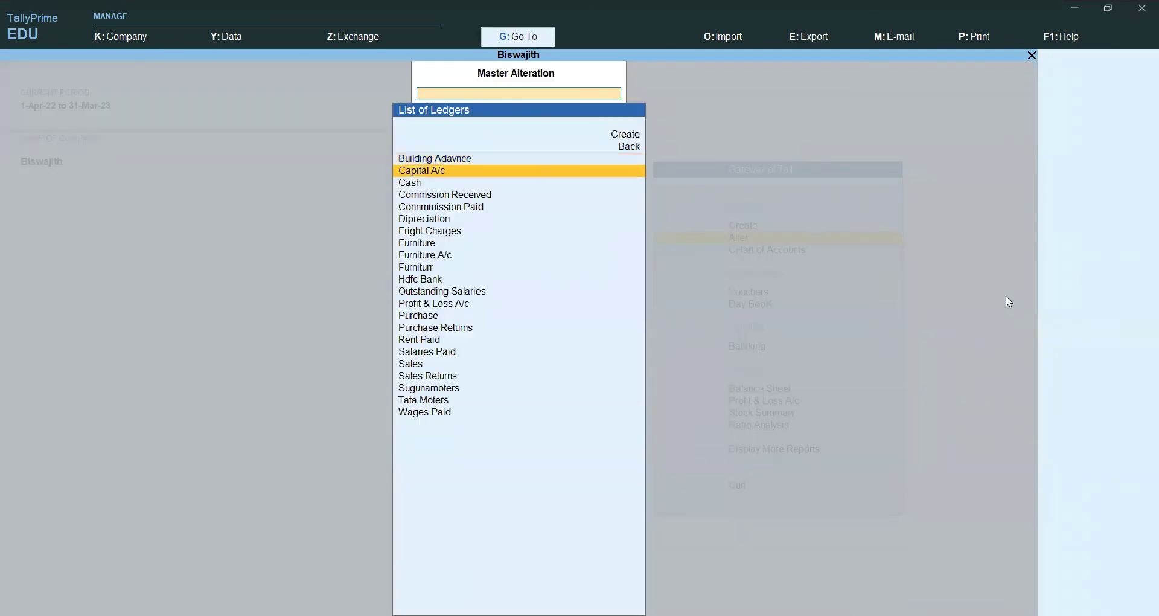
pyautogui.press('Down')
pyautogui.press('Down')
pyautogui.press('Down')
pyautogui.press('Down')
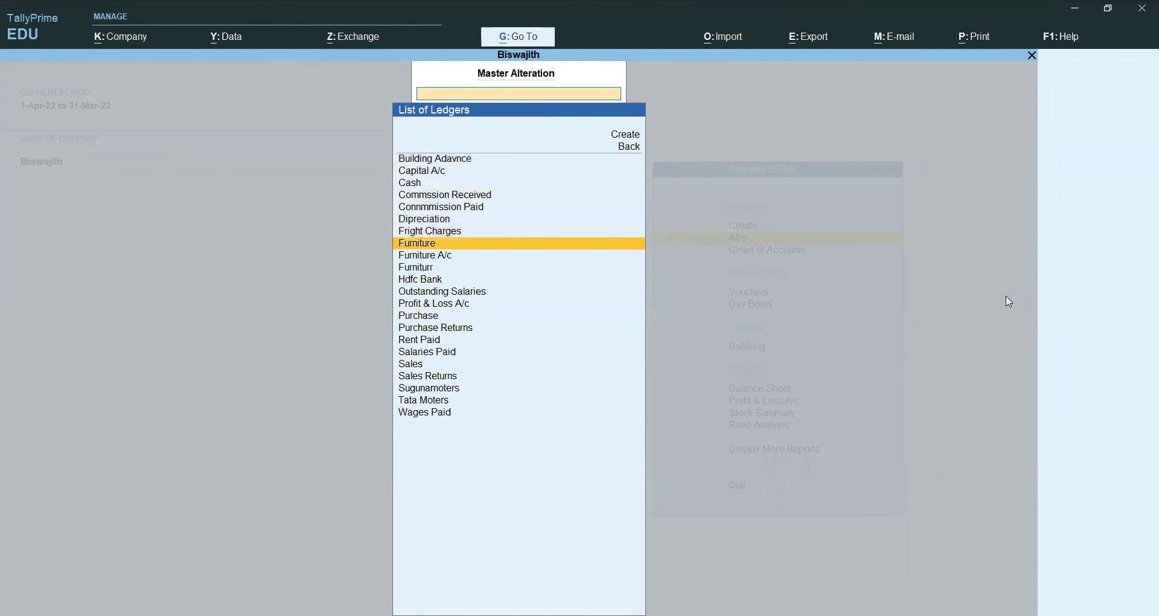
pyautogui.press('Return')
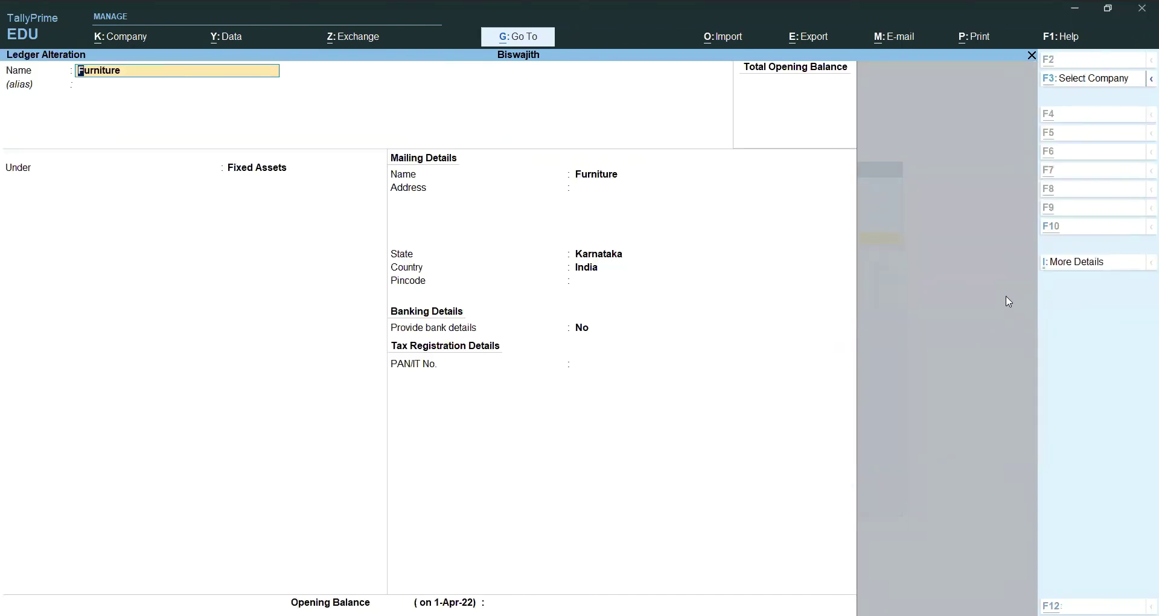
pyautogui.hotkey('alt', 'd')
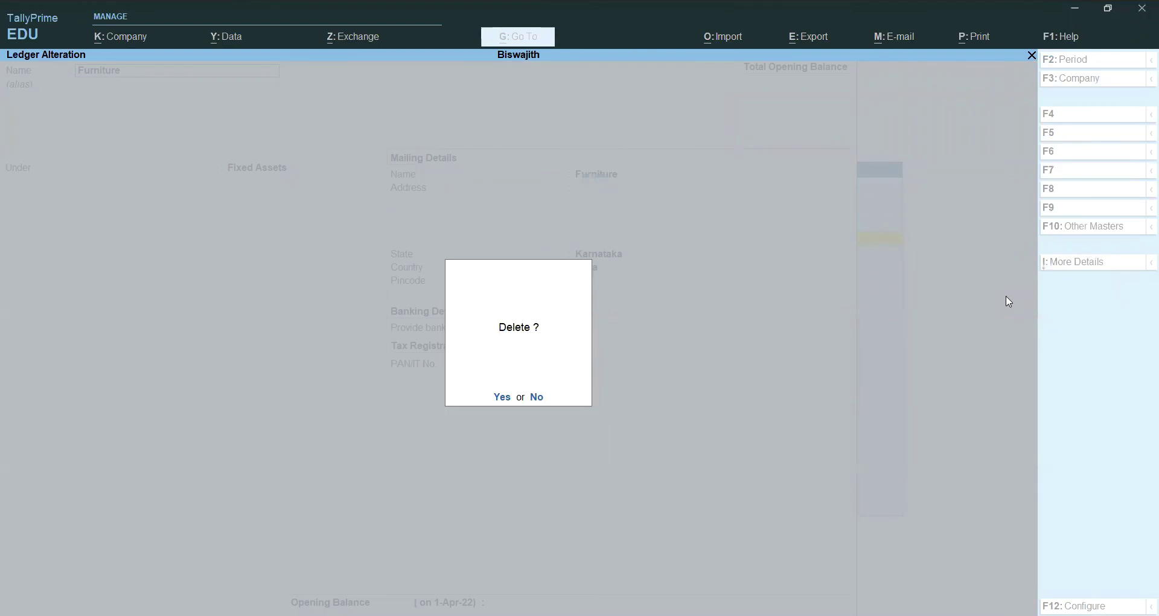
pyautogui.write('y')
# - Filter the ledger alteration list by F, open the misspelled Furniturr ledger and delete it
pyautogui.write('F')
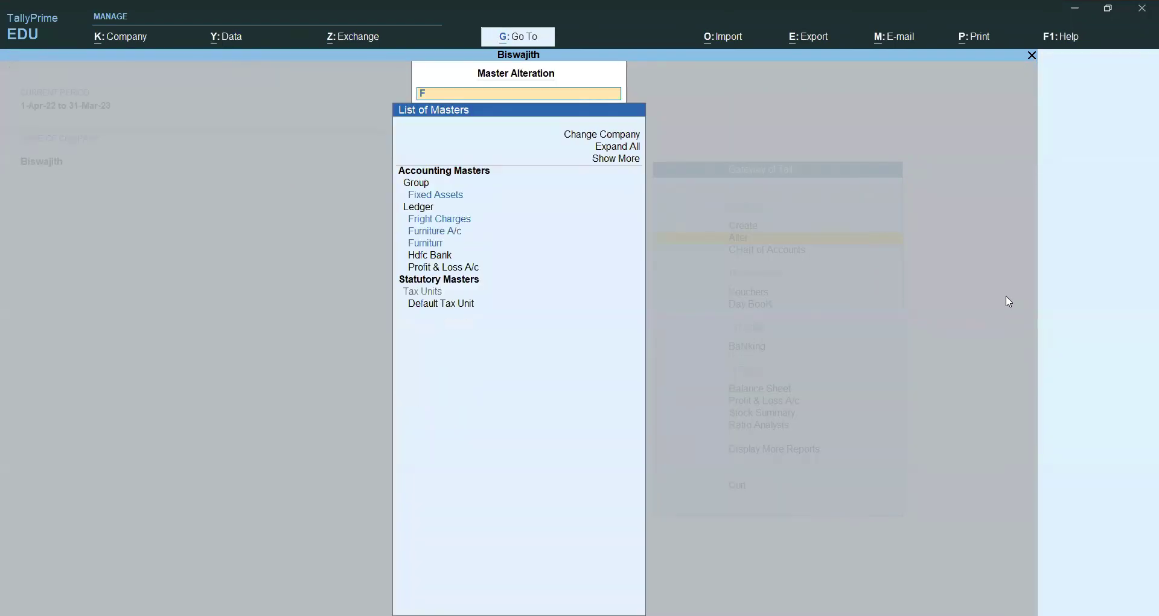
pyautogui.press('BackSpace')
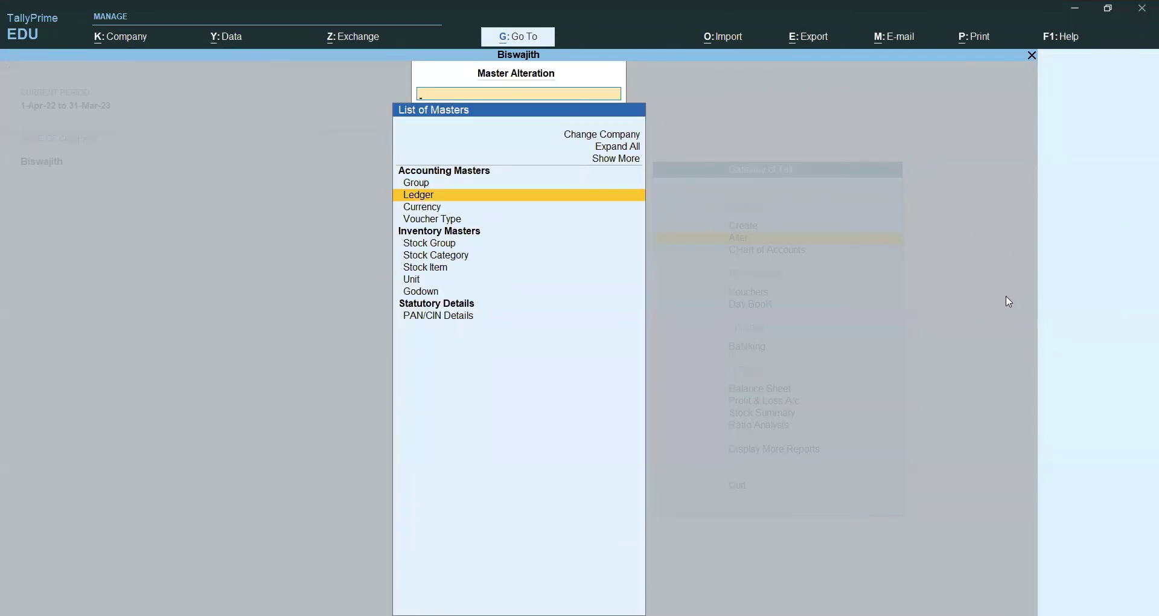
pyautogui.press('Return')
pyautogui.write('F')
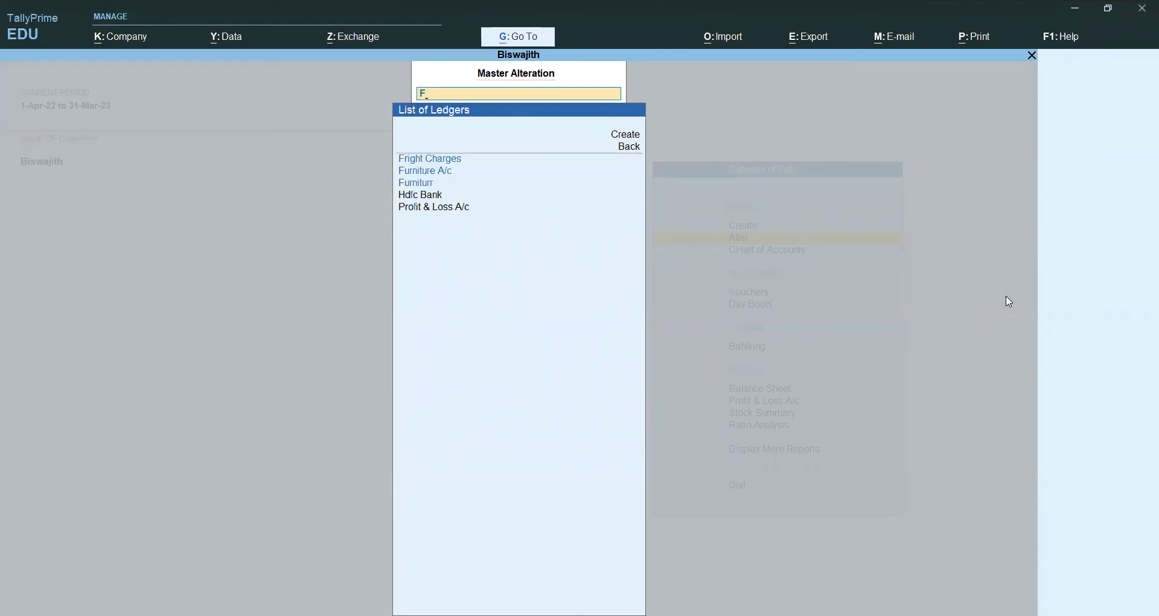
pyautogui.press('Down')
pyautogui.press('Down')
pyautogui.press('Down')
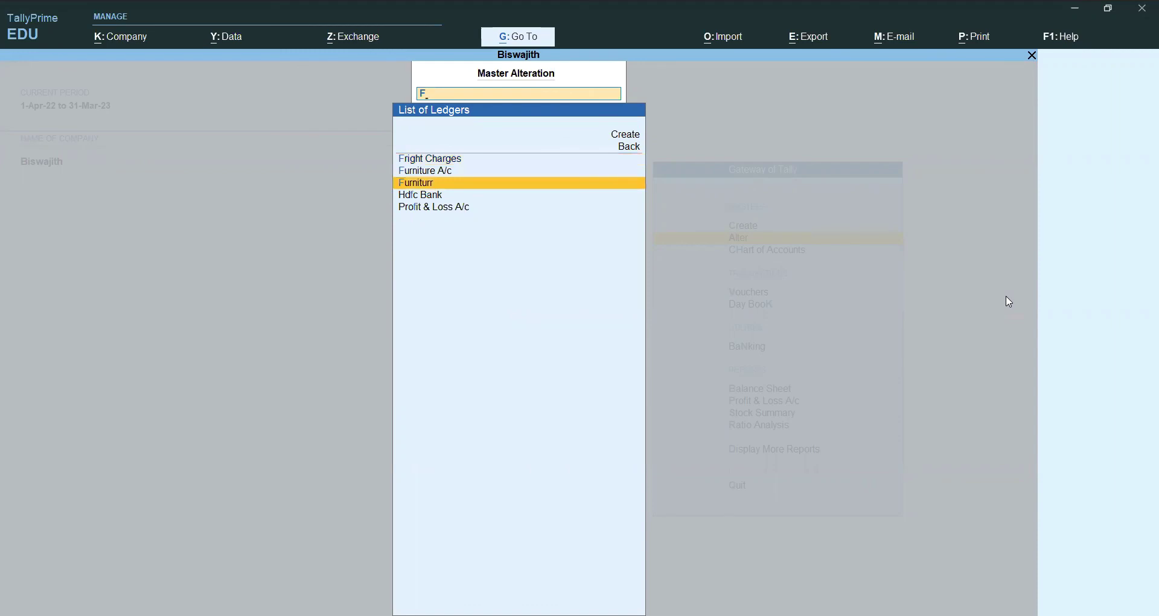
pyautogui.press('Return')
pyautogui.hotkey('alt', 'd')
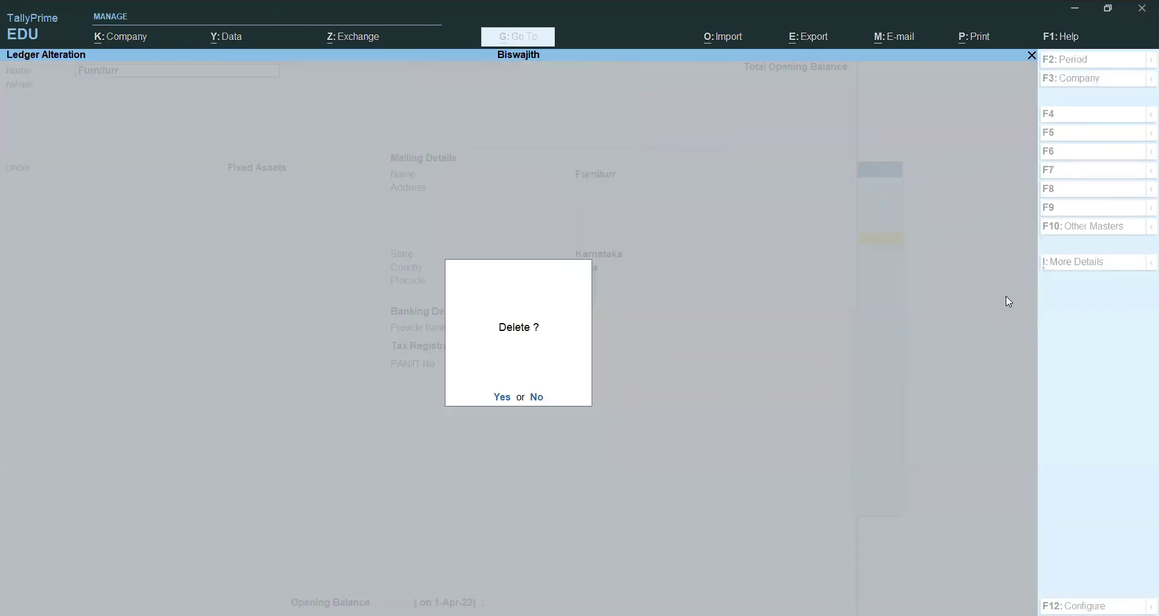
pyautogui.press('y')
# - Reopen the full ledger list to check the remaining ledgers, and return to the Gateway of Tally
pyautogui.write('F')
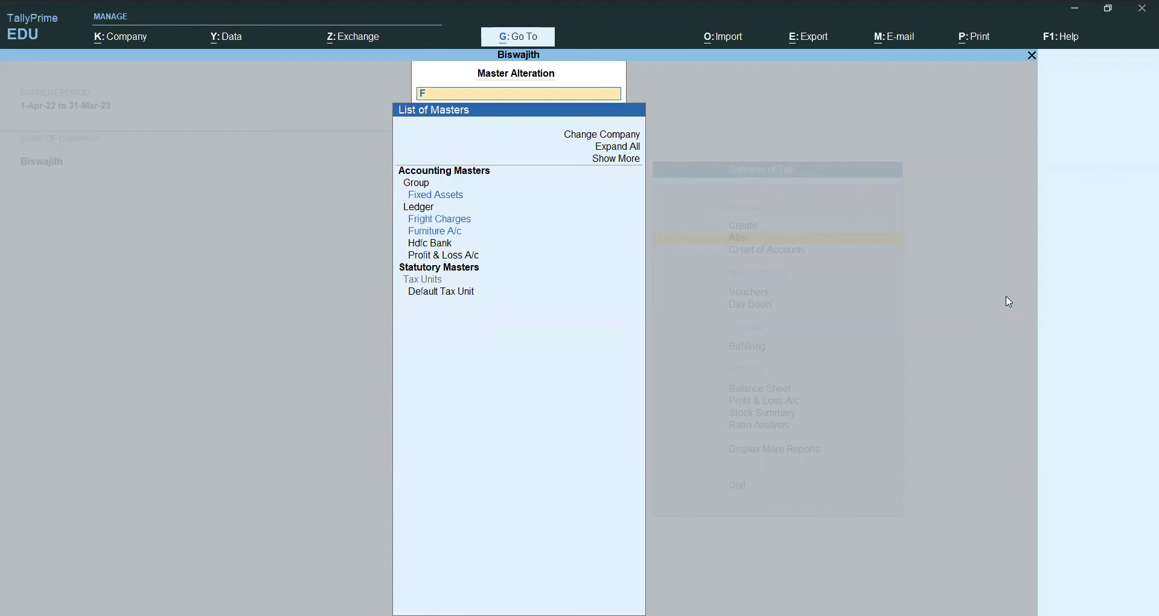
pyautogui.press('BackSpace')
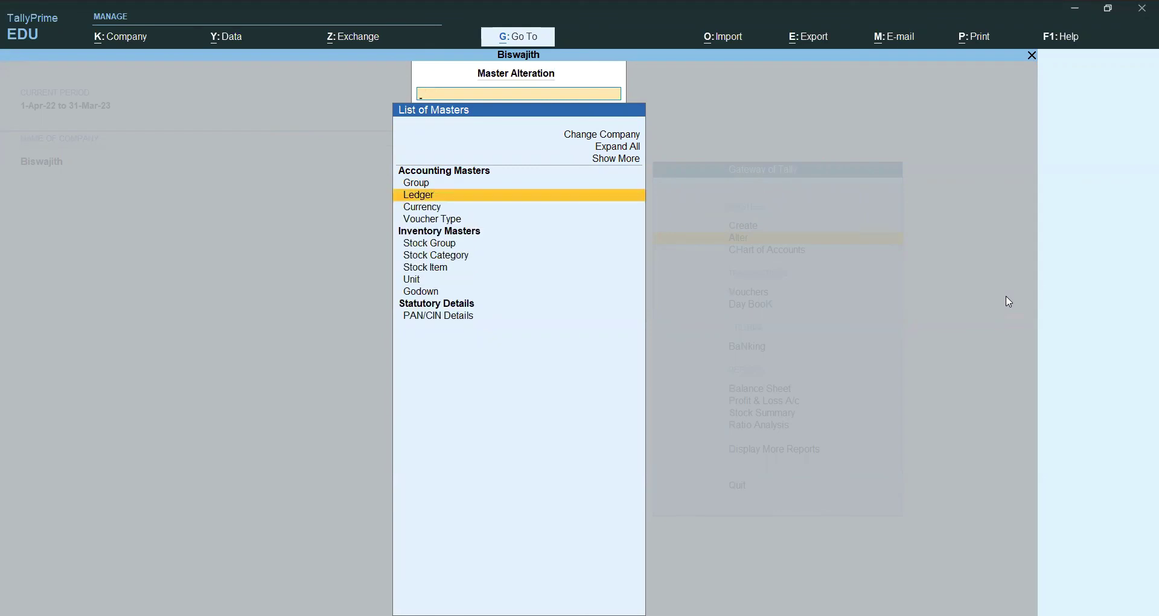
pyautogui.press('Return')
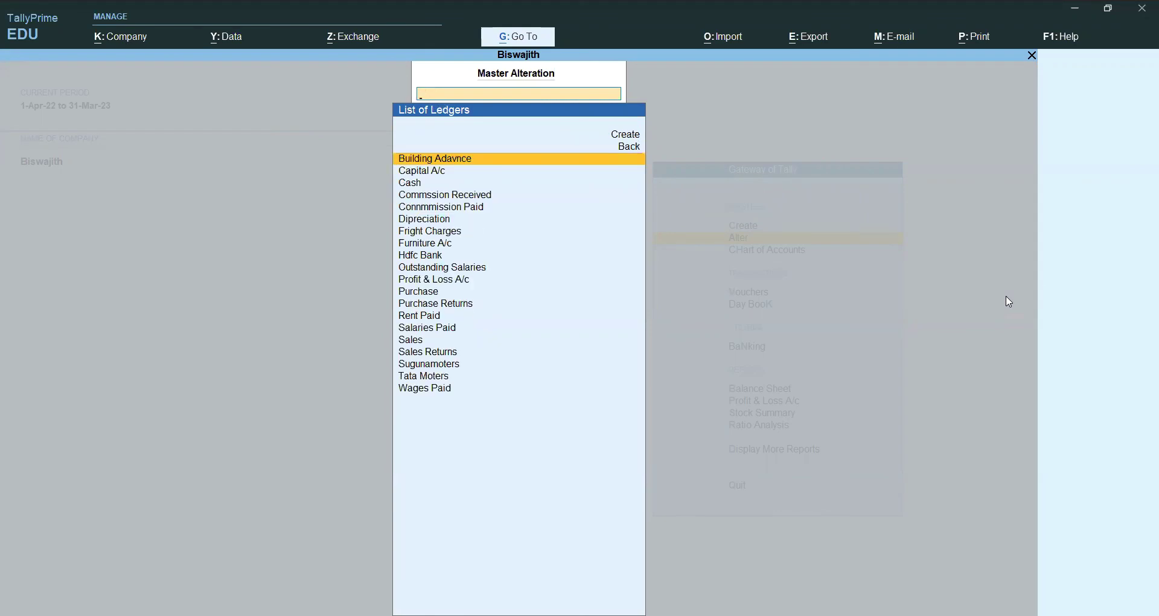
pyautogui.press('Escape')
pyautogui.press('Escape')
pyautogui.press('Escape')
pyautogui.press('Escape')
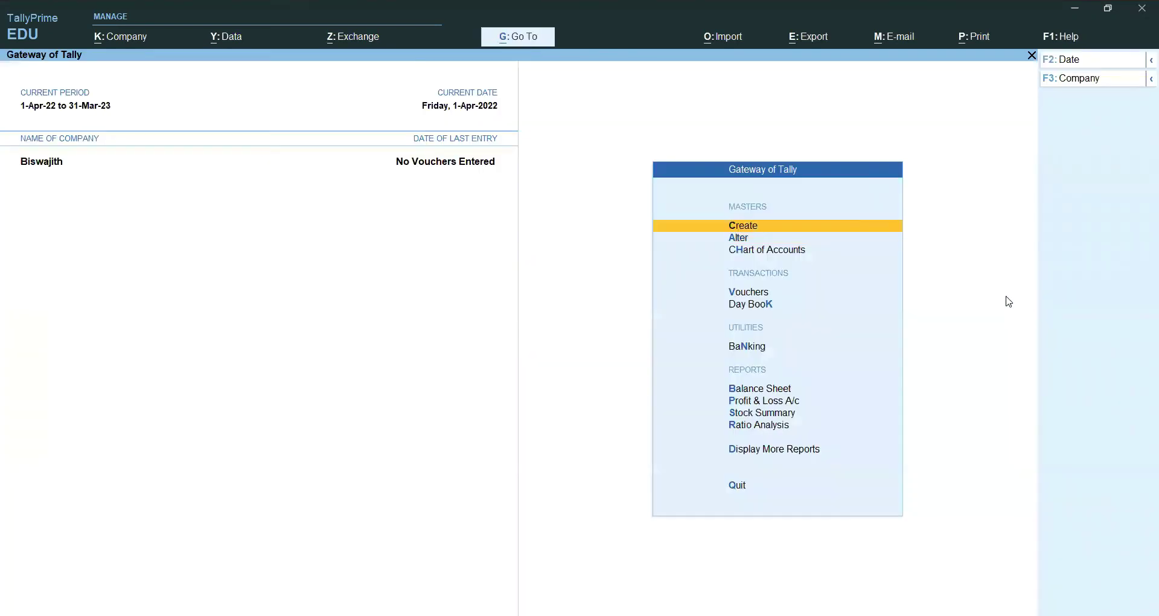